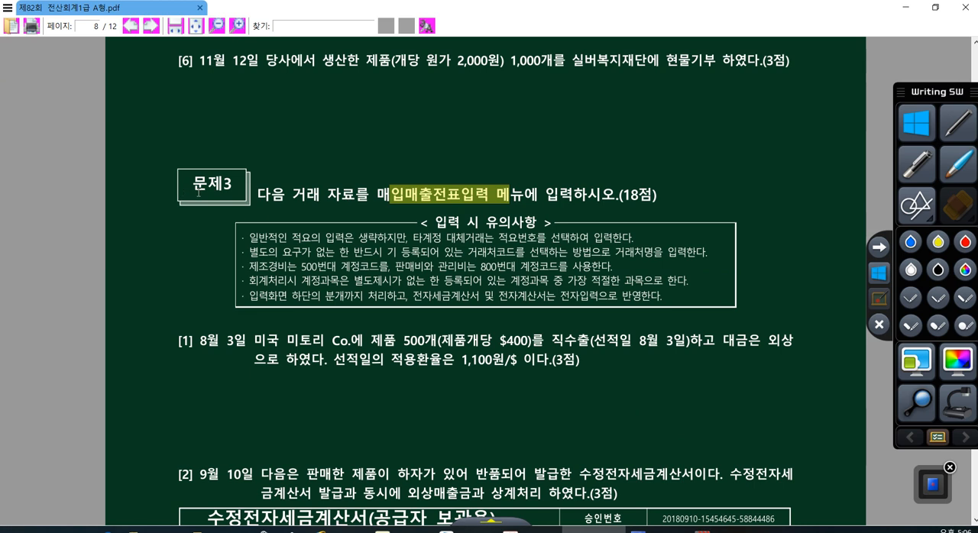
- Switch to KcLep from the exam PDF and open 매입매출전표입력 for month 08 of 2018
drag(193, 183, 233, 184)
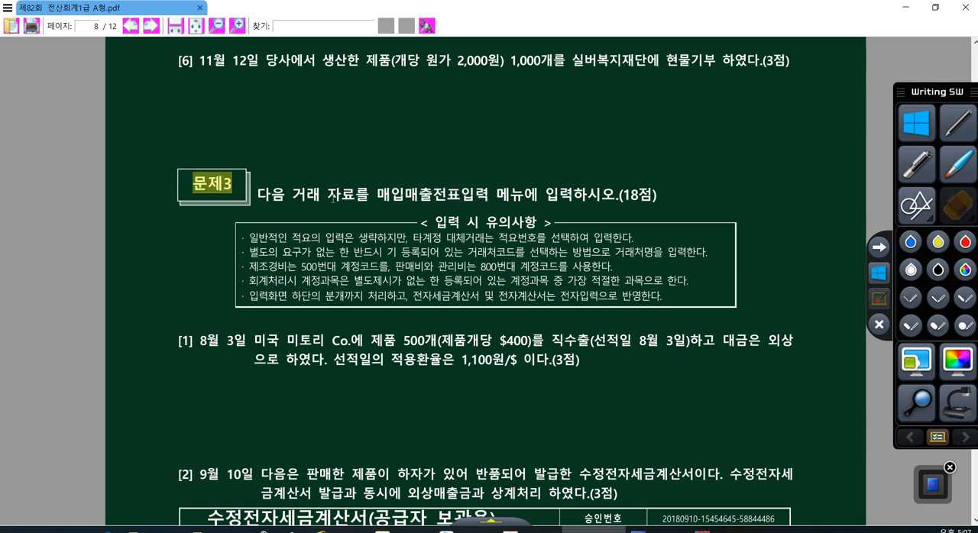
drag(377, 196, 474, 195)
scroll(569, 419, down, 3)
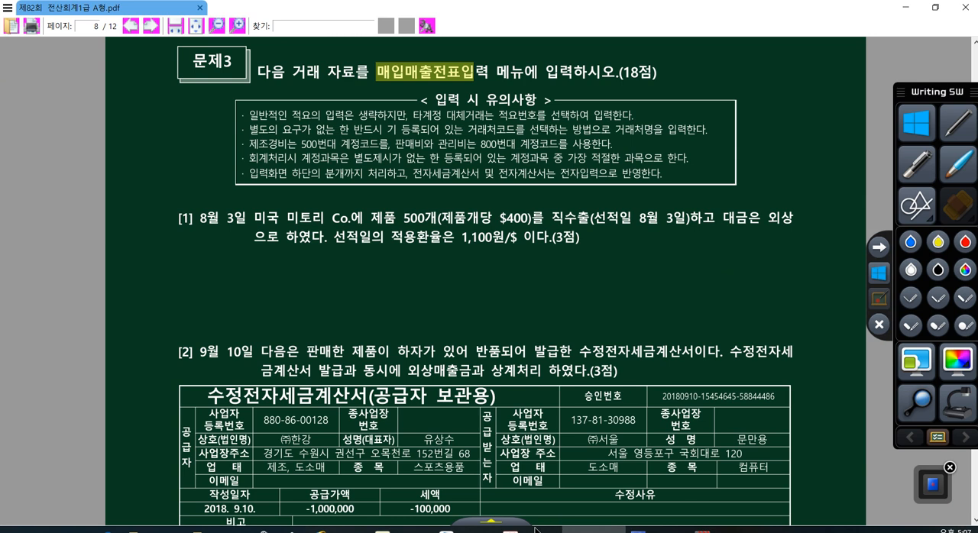
click(511, 529)
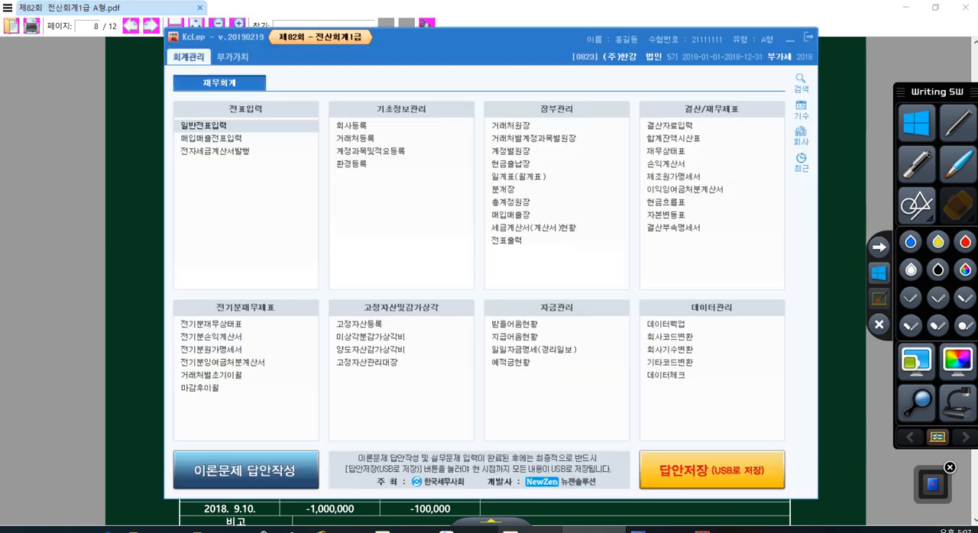
click(207, 142)
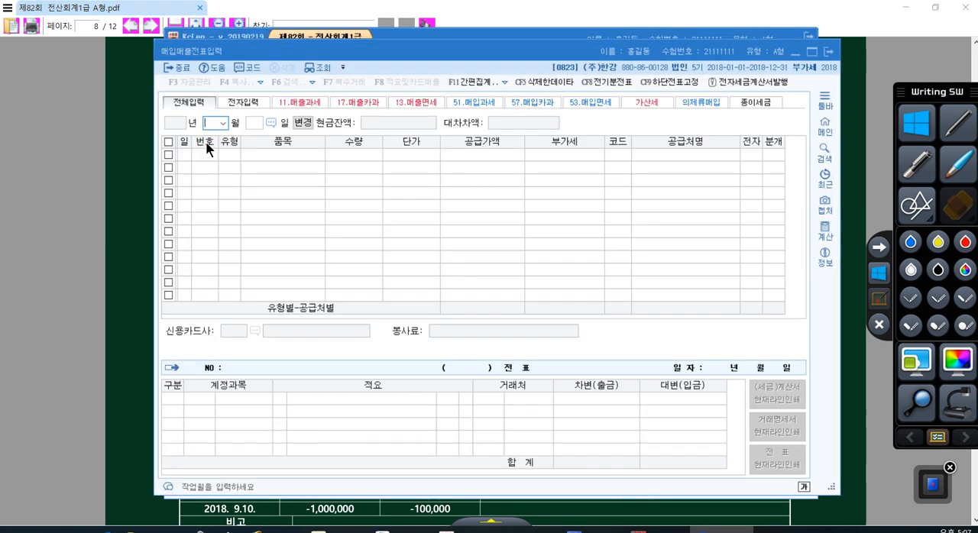
text(08)
key(Return)
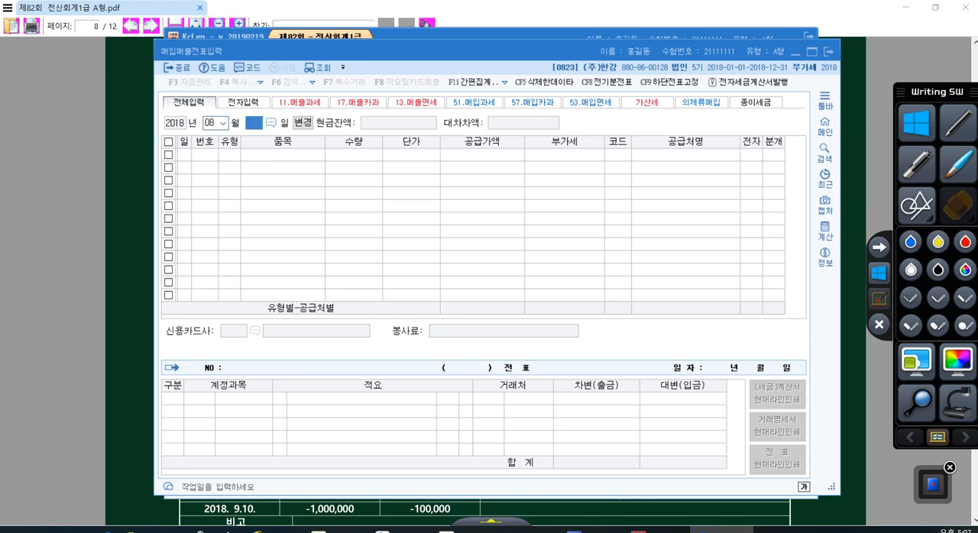
key(Return)
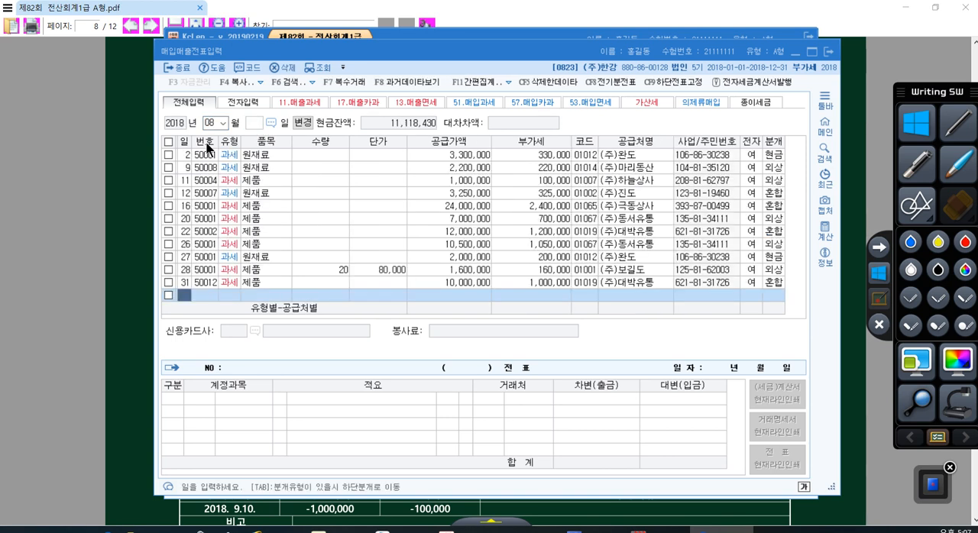
- Start a new voucher on day 3 with VAT type 16 (수출, export)
text(3)
key(Return)
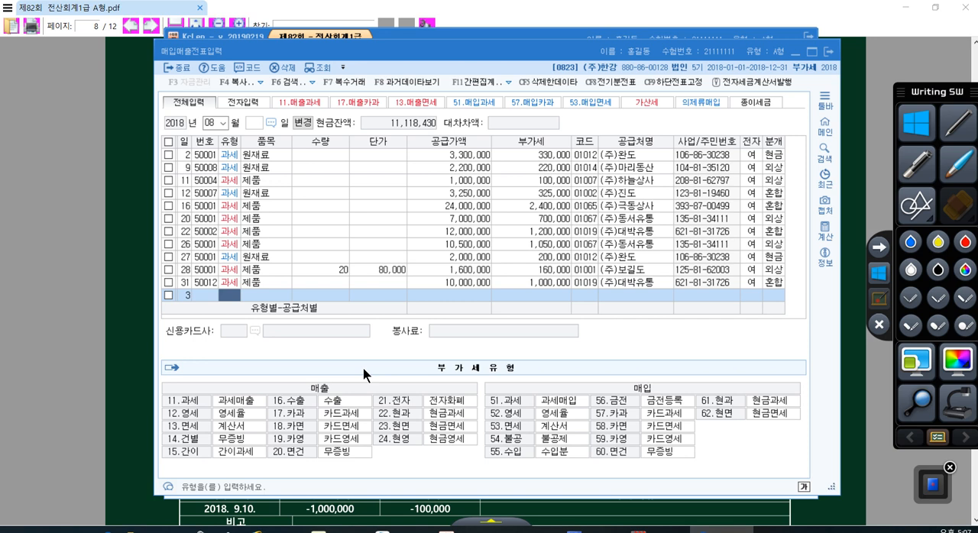
click(321, 391)
key(ctrl)
key(ctrl)
key(ctrl)
key(ctrl)
text(16)
key(Return)
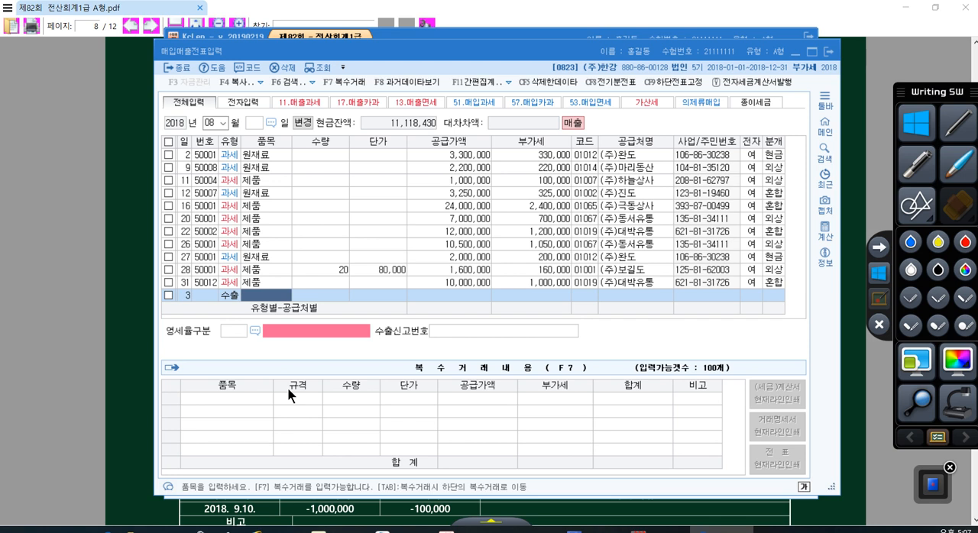
- Enter 제품 as the export voucher's item with a quantity of 500
text(ㅈㅔ품)
key(Return)
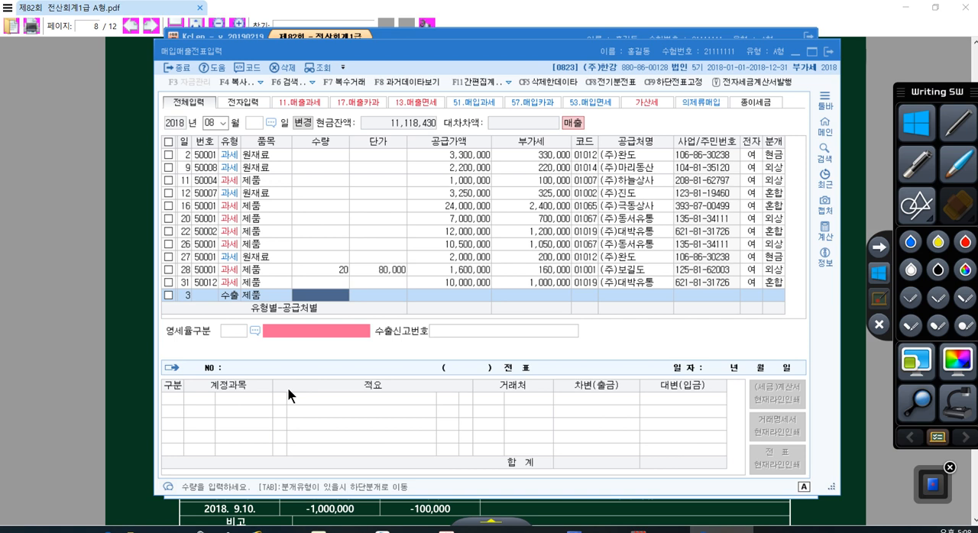
text(500)
key(Return)
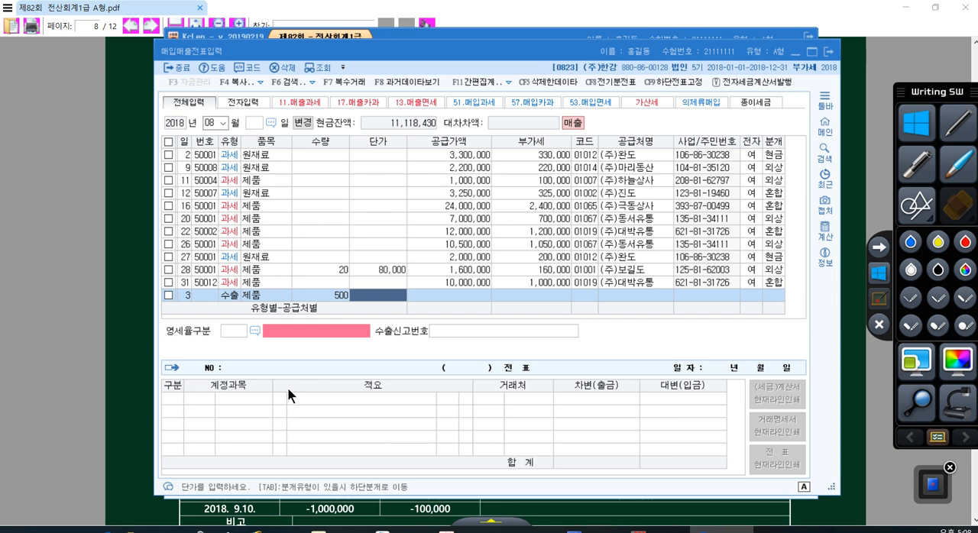
text(400)
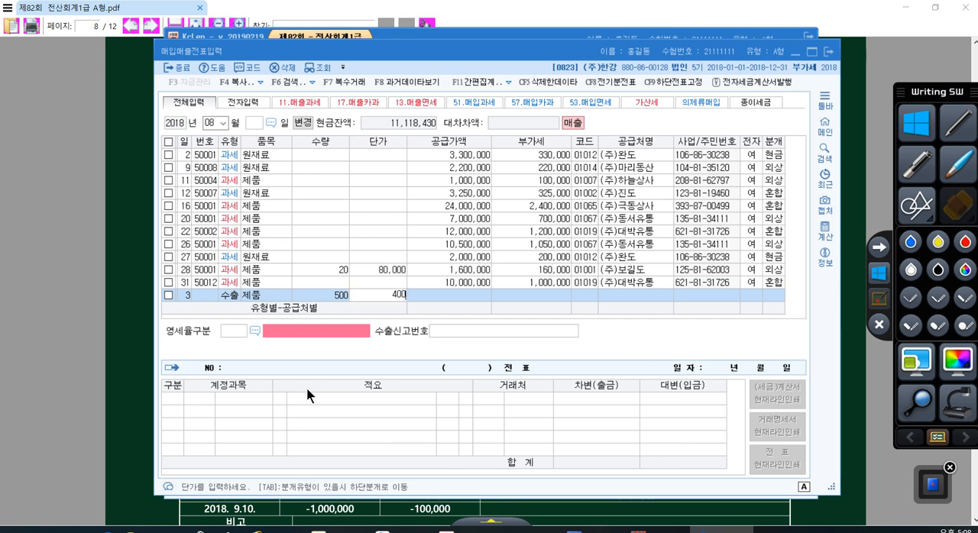
key(Return)
key(shift+Tab)
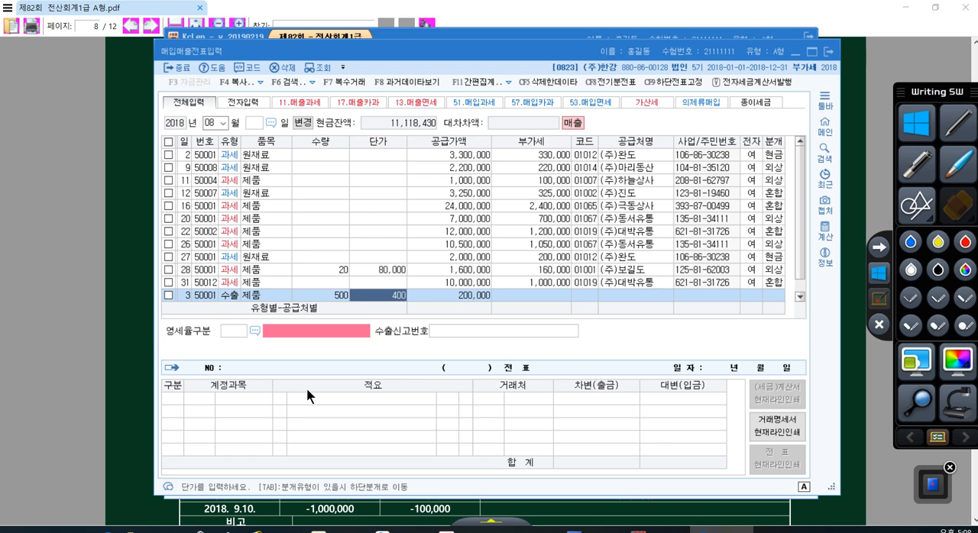
- Set the export voucher's unit price to 440,000 and accept the calculated supply amount
text(440,000)
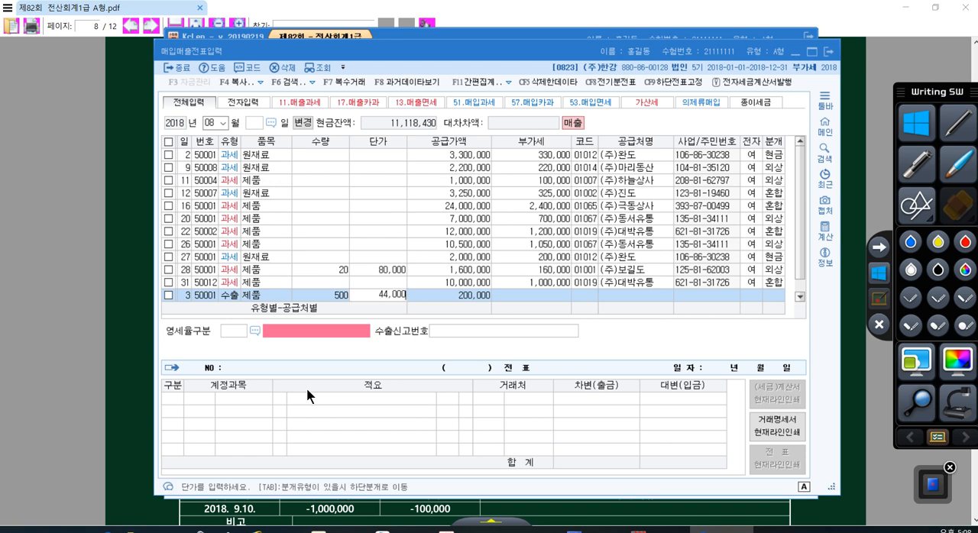
key(Return)
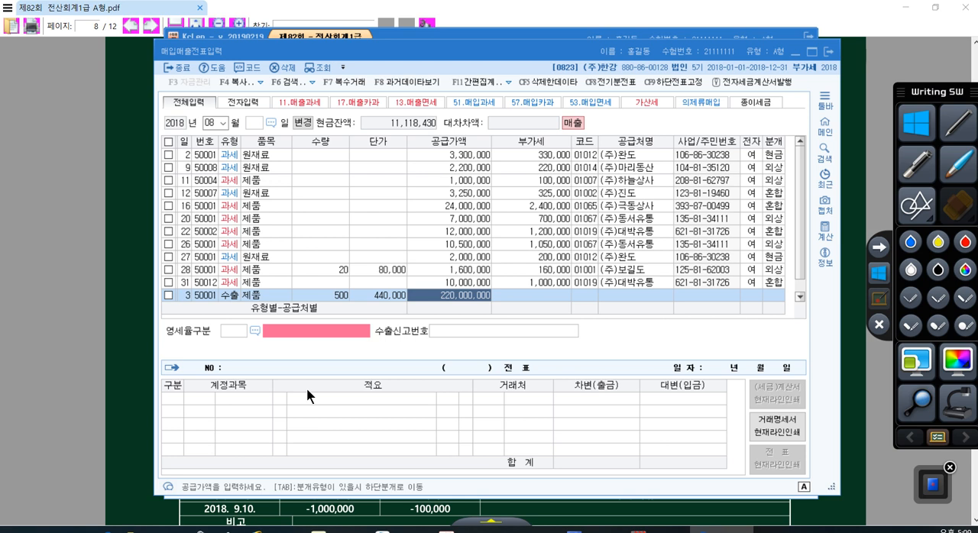
key(Return)
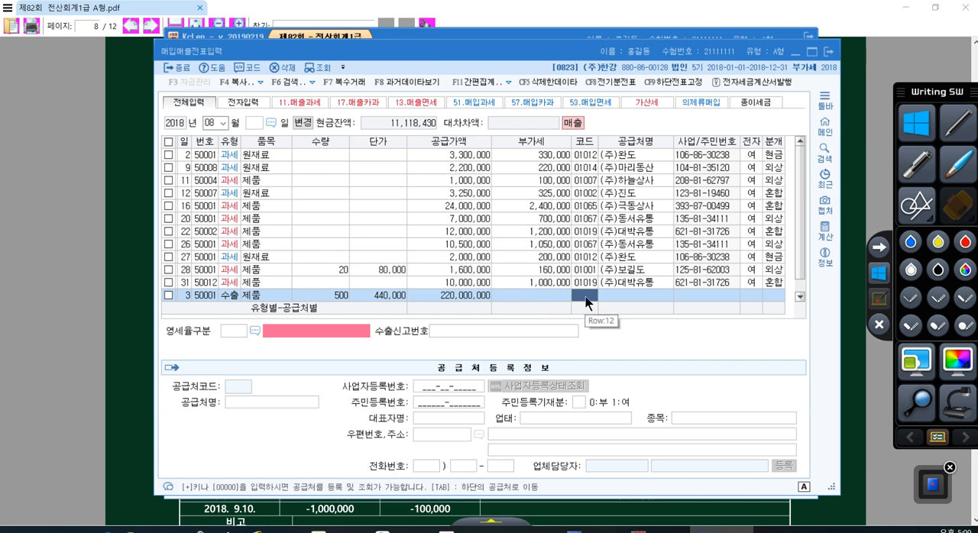
- Look up the trading partner 미토리 and assign 미토리 Co. (01047) to the export voucher
key(plus)
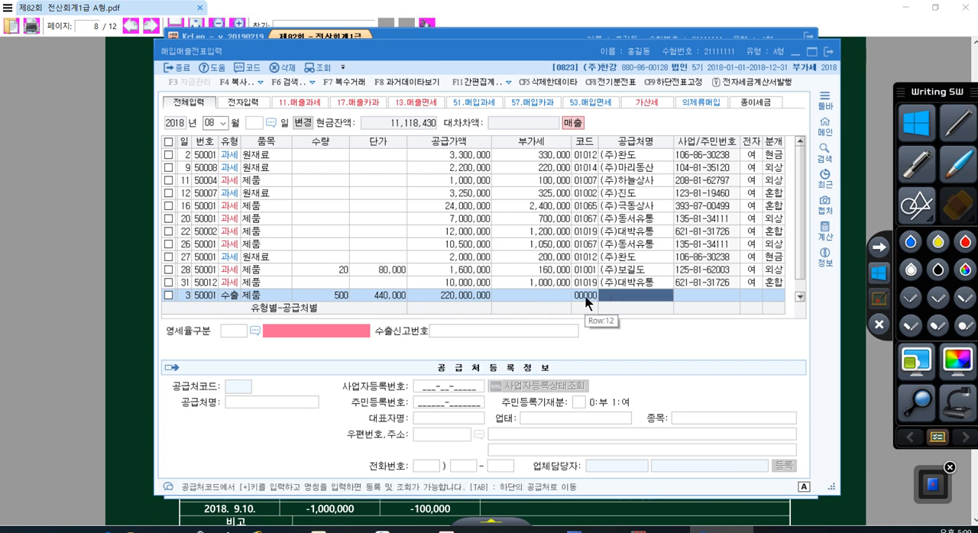
text(미토리)
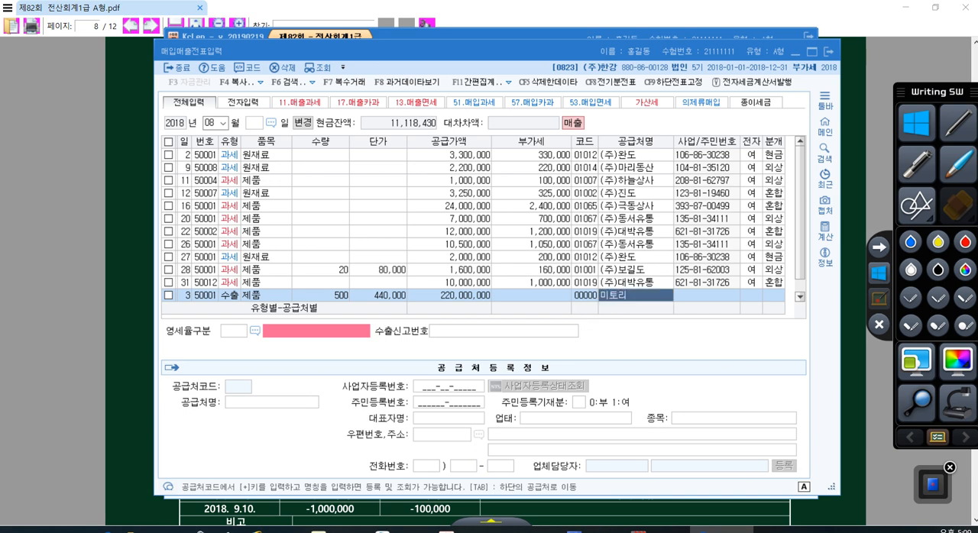
key(Return)
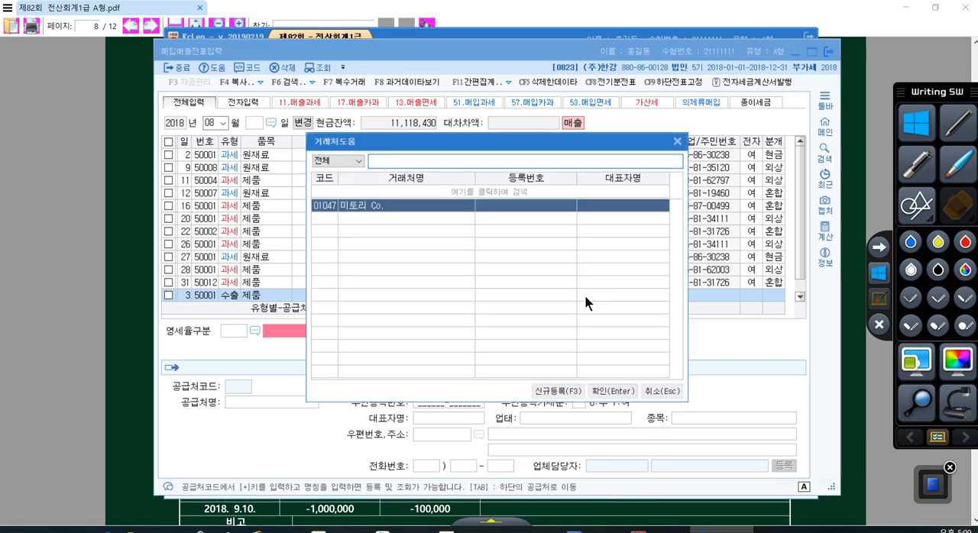
key(Return)
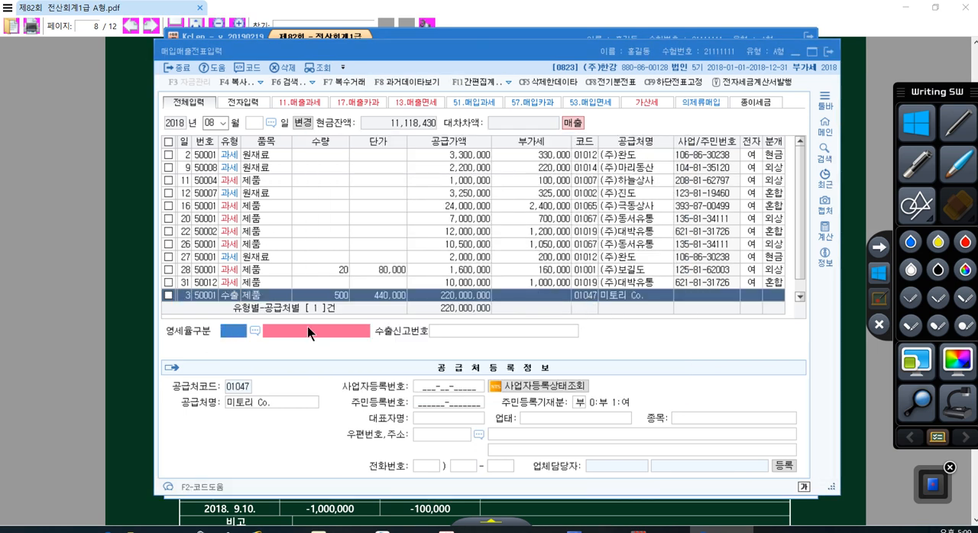
- Set the zero-rate category to 1 직접수출(대행수출 포함) and leave the export declaration number blank
click(254, 331)
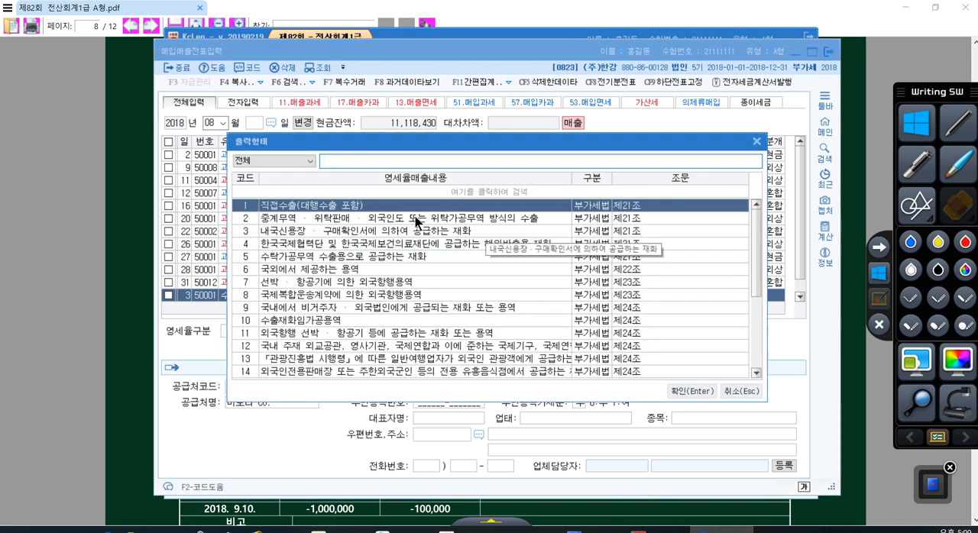
scroll(374, 210, down, 4)
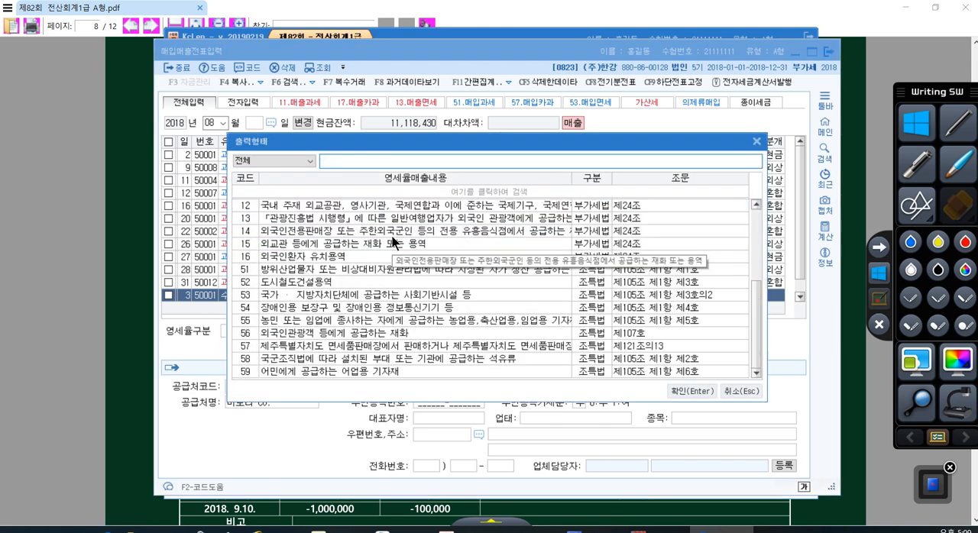
scroll(295, 286, up, 4)
scroll(281, 246, down, 4)
scroll(283, 252, up, 4)
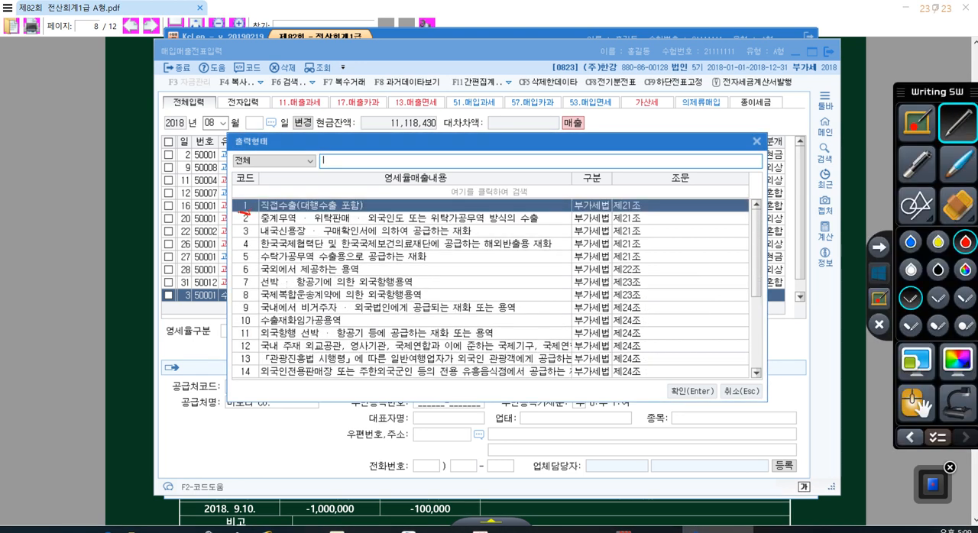
drag(241, 212, 239, 238)
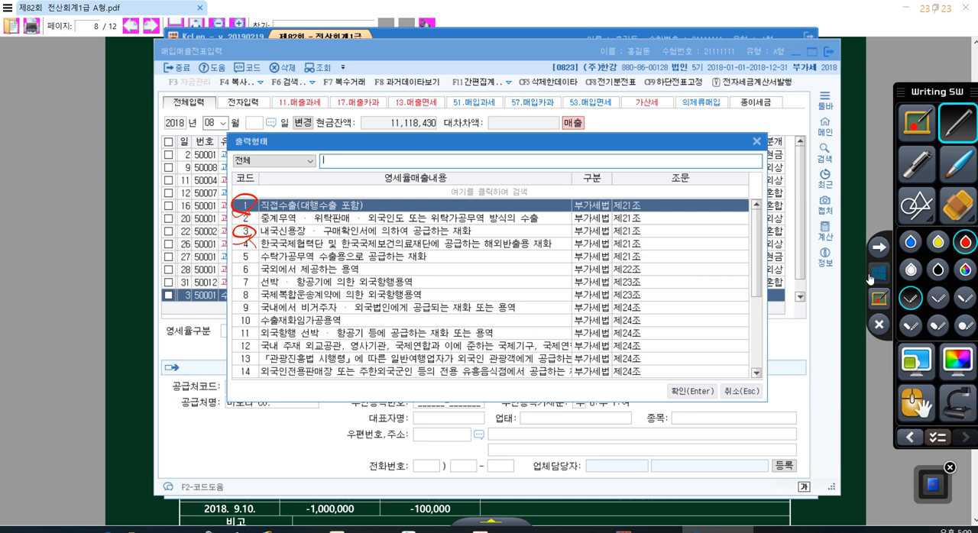
click(869, 275)
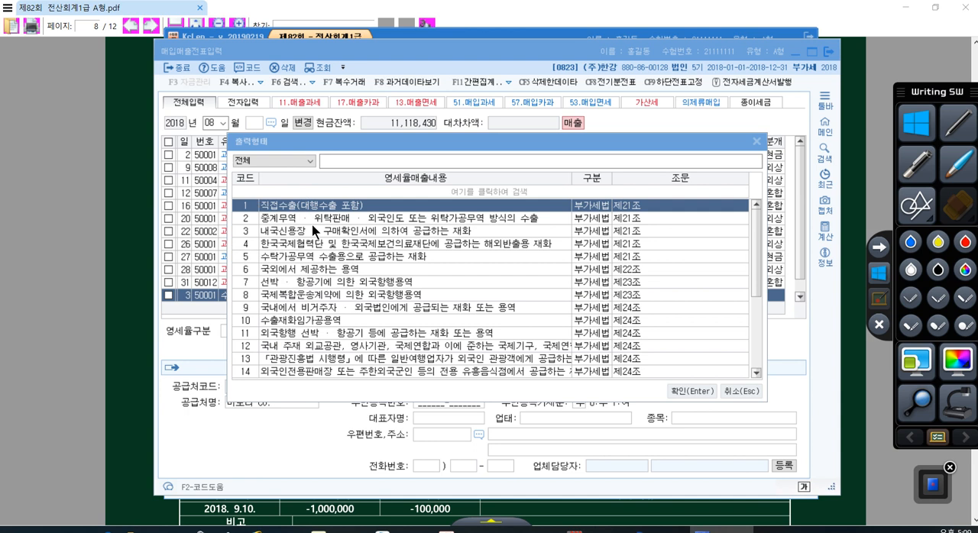
click(686, 392)
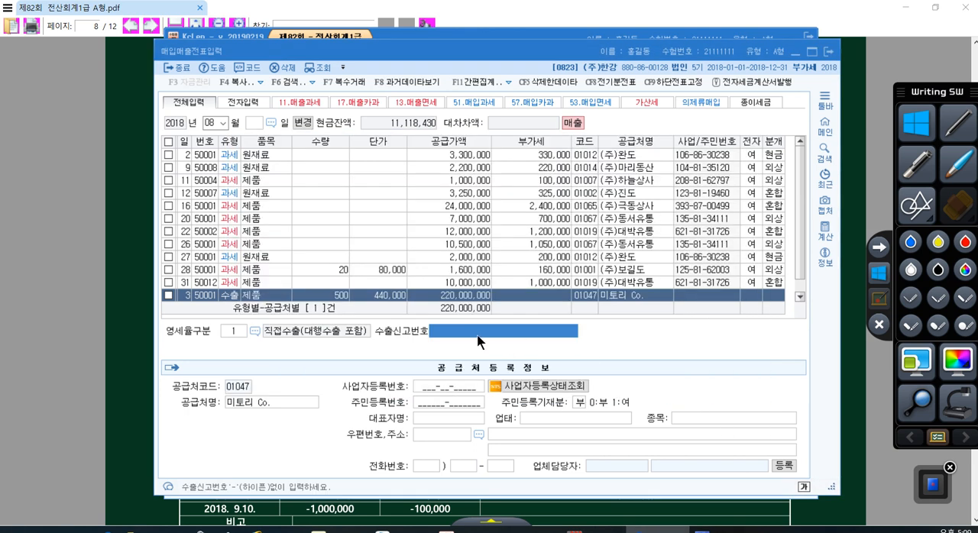
key(Return)
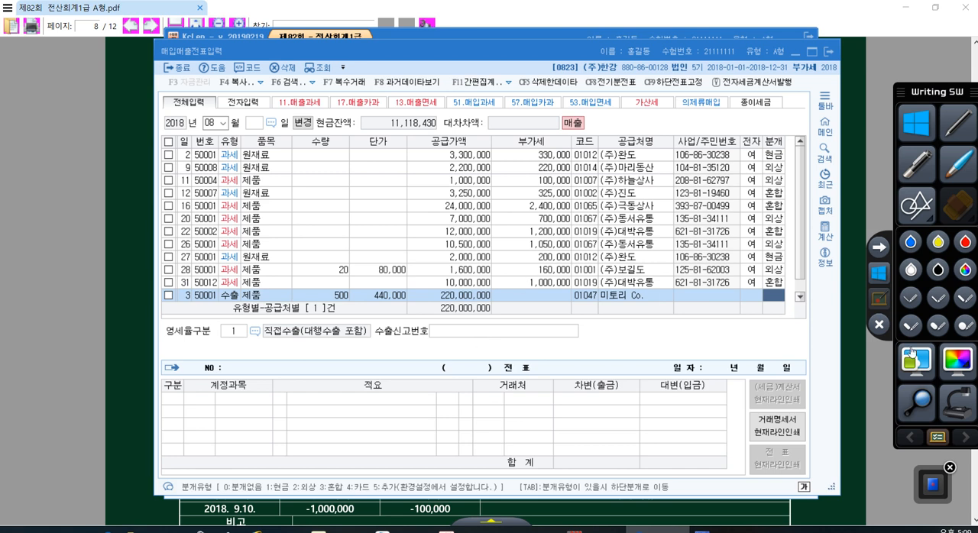
- Set the export voucher's journal type to 2 (외상, on credit) and accept its journal entry
click(779, 294)
text(2)
key(Return)
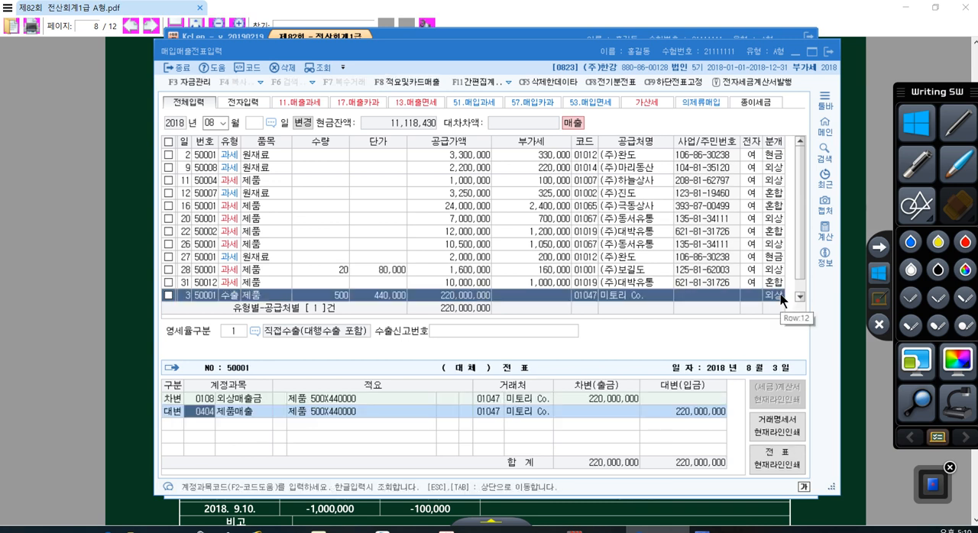
- Check the export voucher's 외상매출금 and 제품매출 journal lines and finish the voucher, moving on to a new row
click(780, 296)
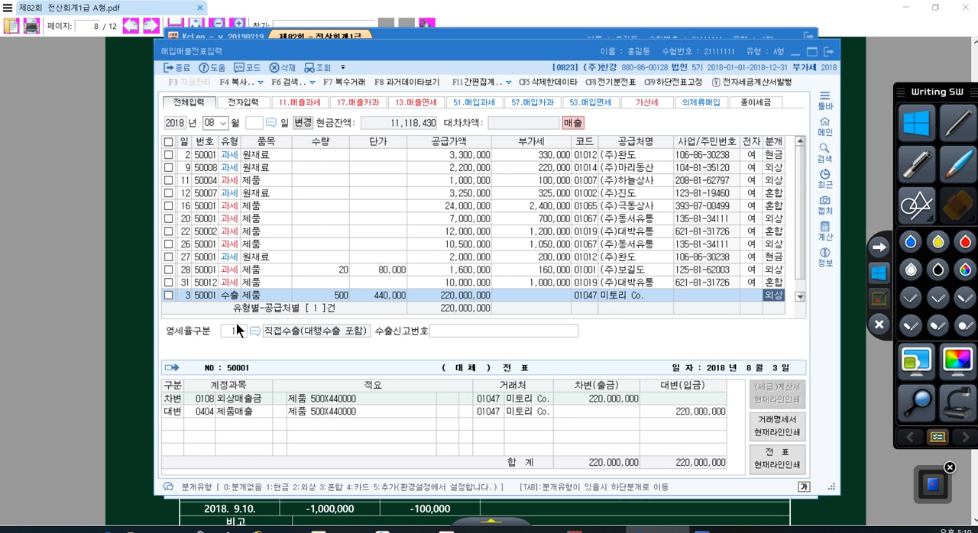
click(245, 296)
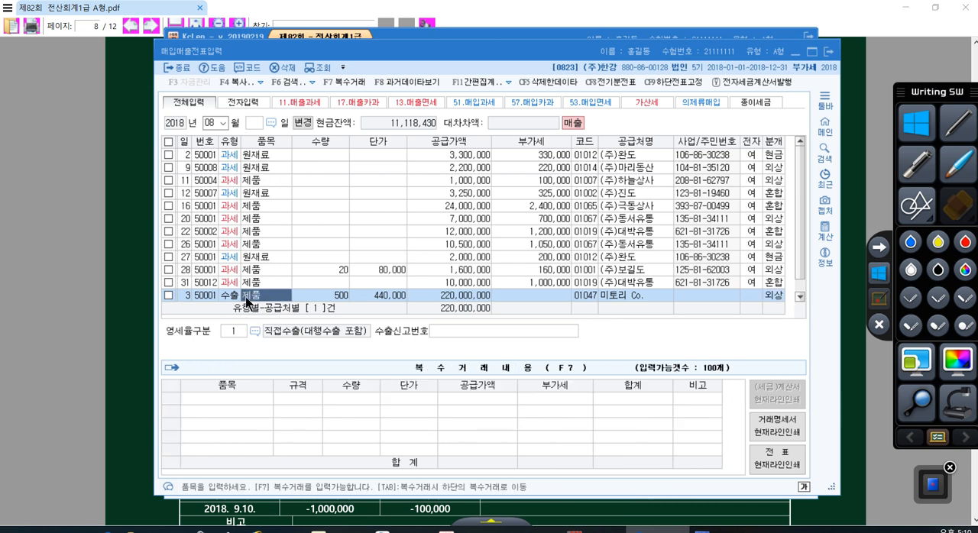
click(773, 298)
click(229, 419)
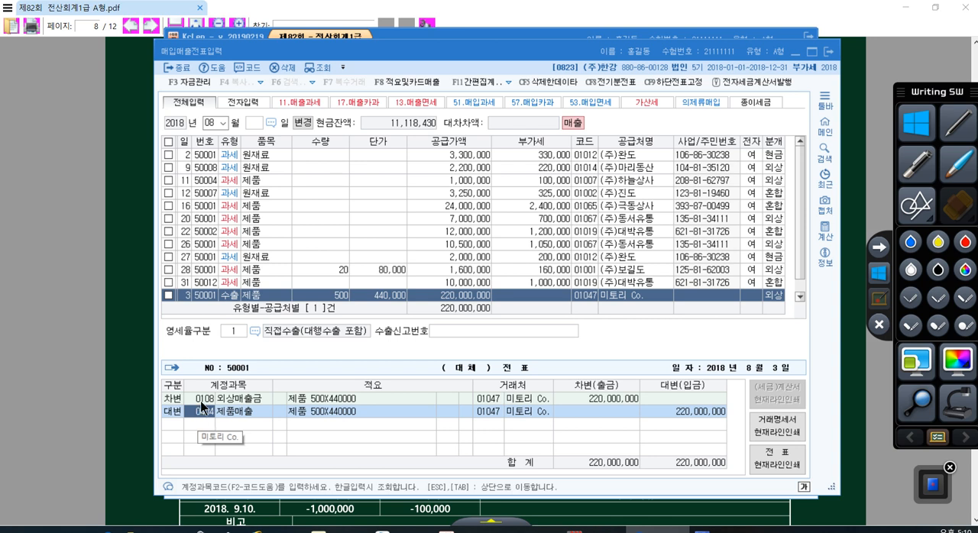
click(203, 401)
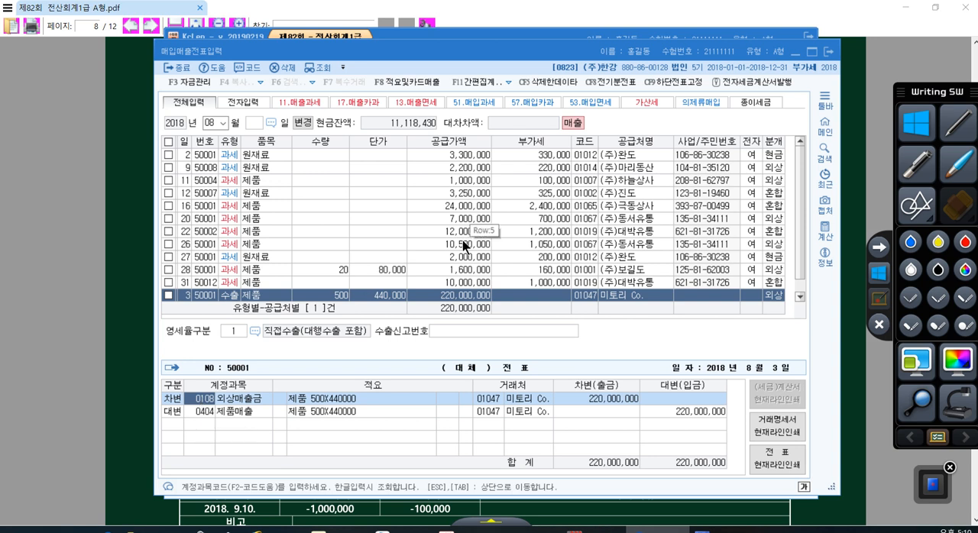
key(Return)
key(Return)
key(Return)
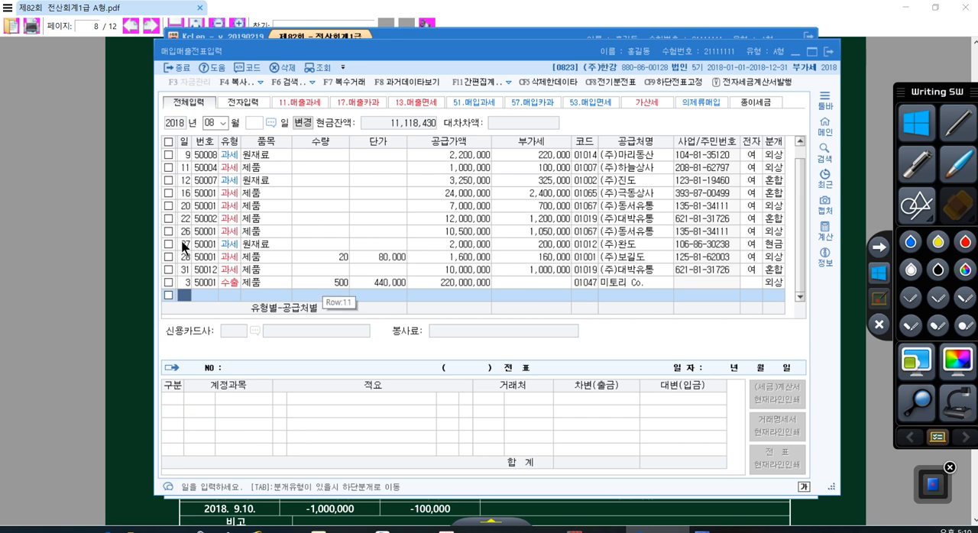
- Change the working month to 09 and load the September 2018 vouchers
click(208, 123)
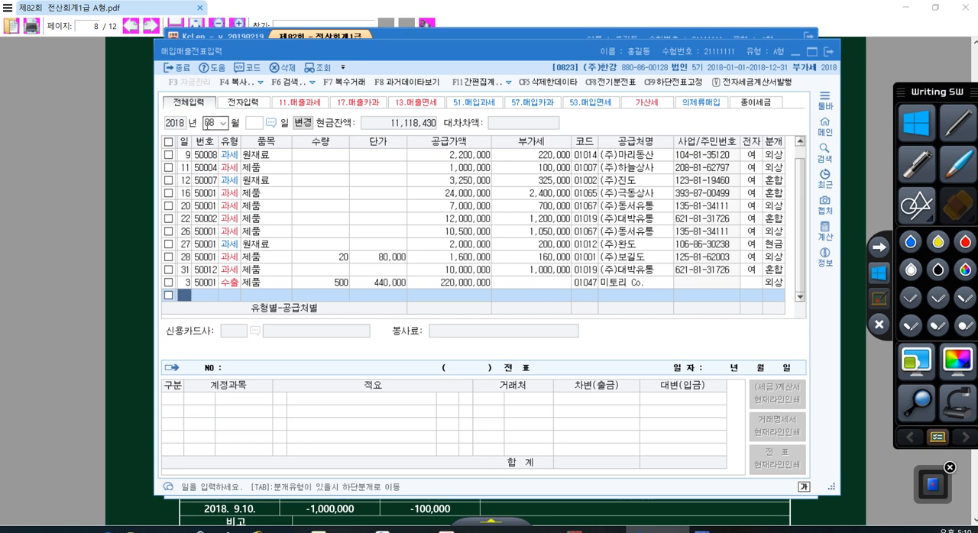
text(09)
key(Return)
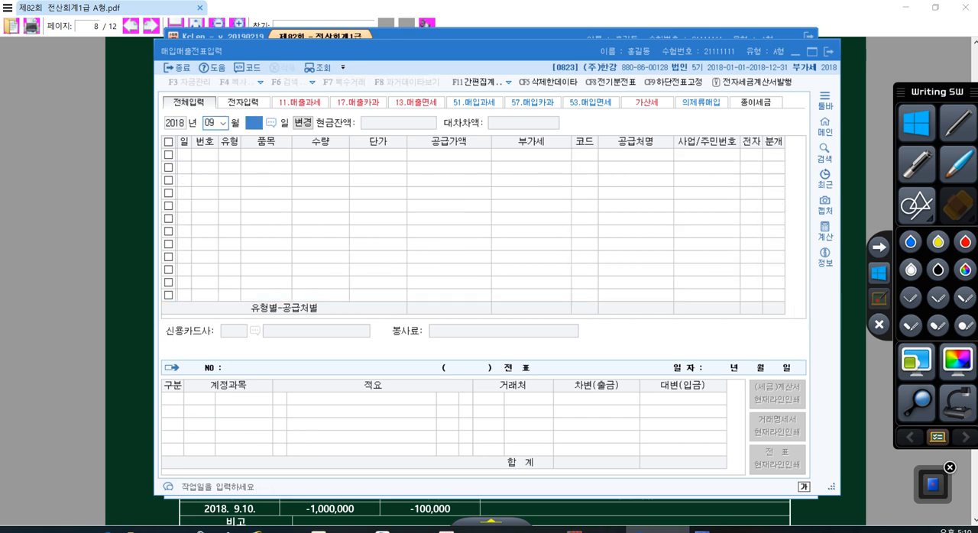
key(Return)
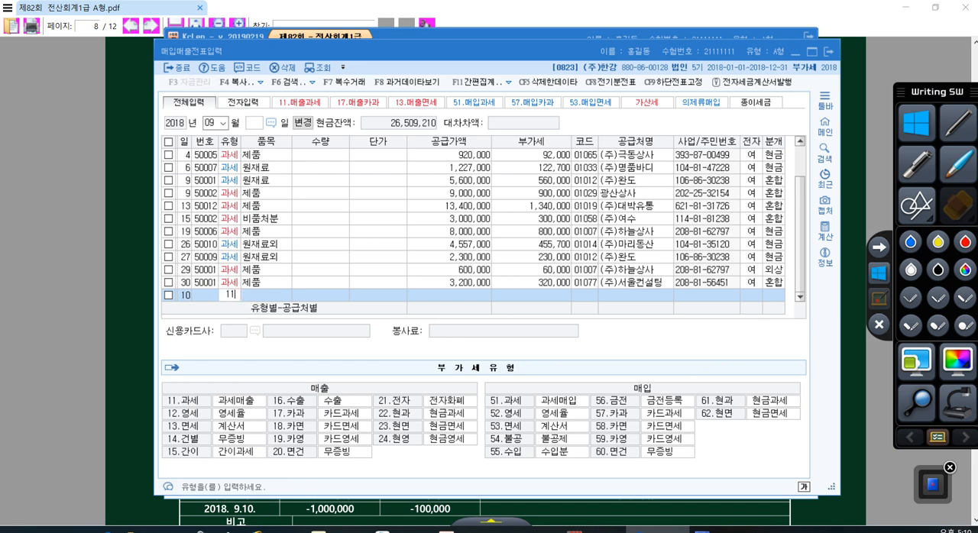
- Set the September 10 row's tax type to 11 (과세) and enter the item name 스포츠용품 from the exam's revised tax invoice
text(11)
key(Return)
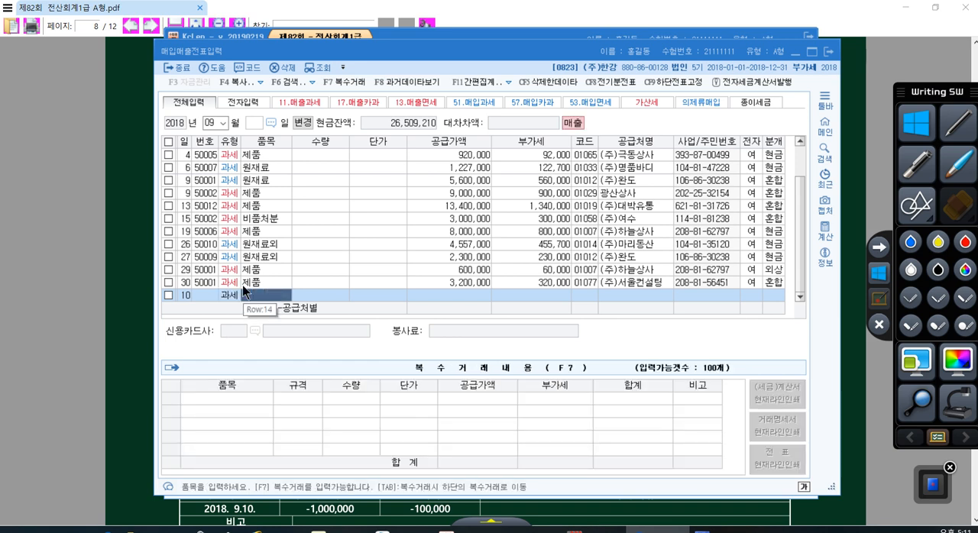
click(518, 509)
scroll(311, 262, down, 2)
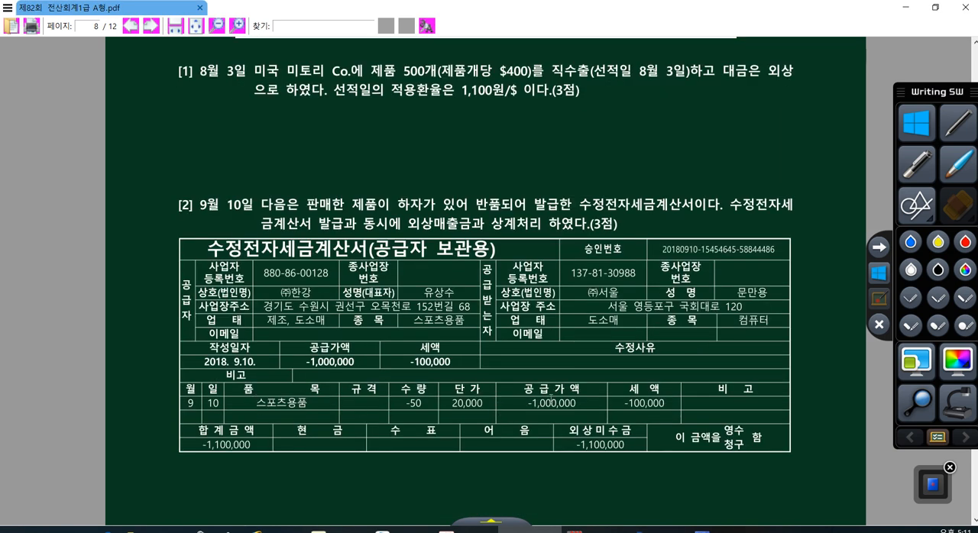
click(655, 529)
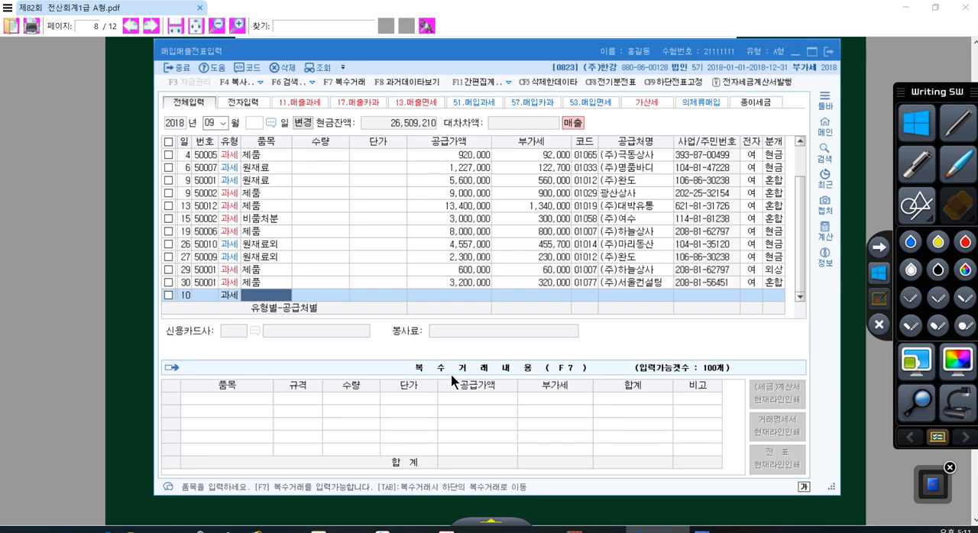
text(스포츠용품)
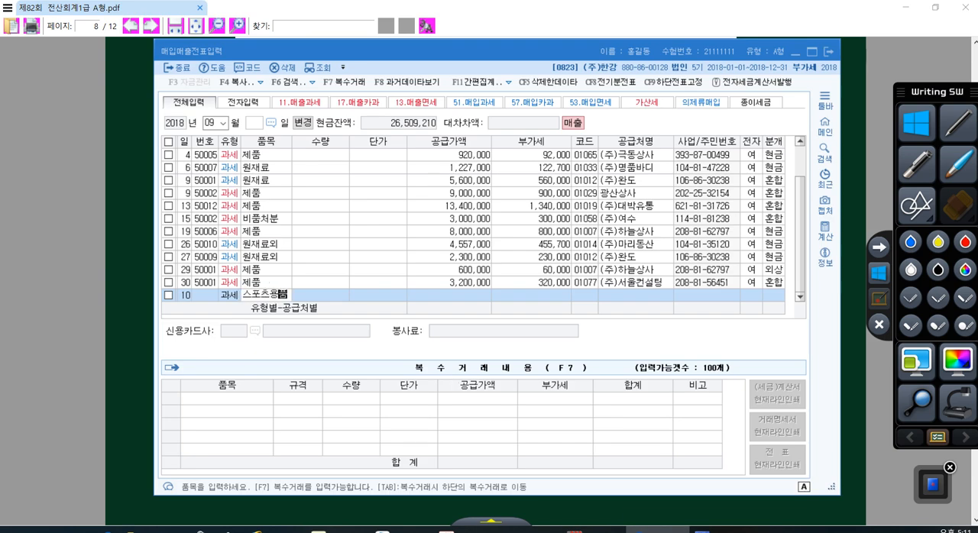
key(Return)
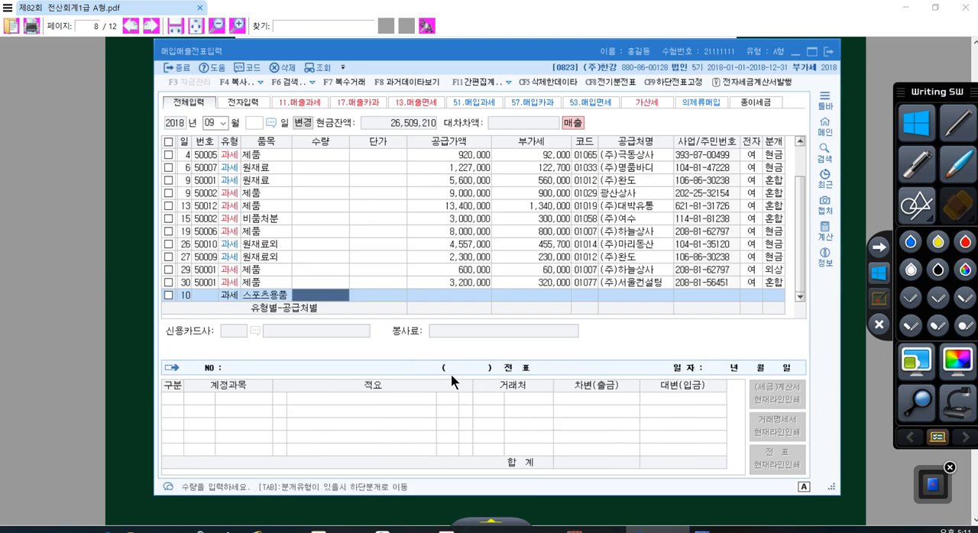
- Enter a quantity of -50 and a unit price of 20,000 for the 스포츠용품 row
text(-50)
key(Return)
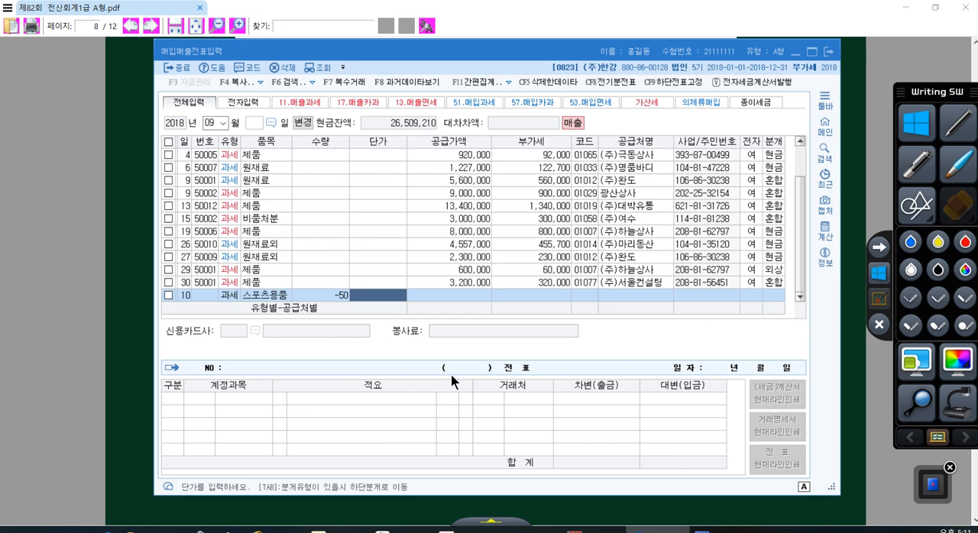
text(200000)
key(Return)
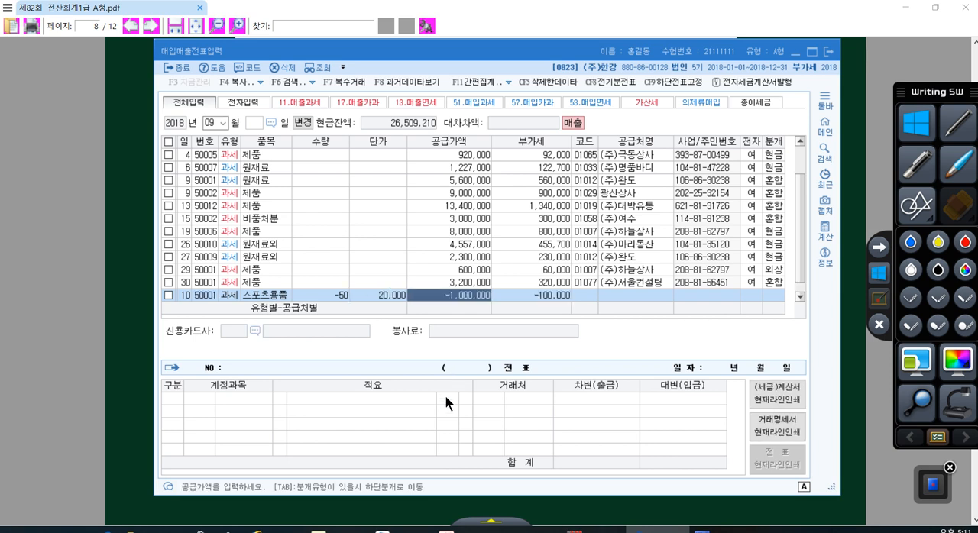
- Look up the September 10 voucher's trading partner by name, checking the invoice parties against the working company, and assign (주)서울
click(577, 299)
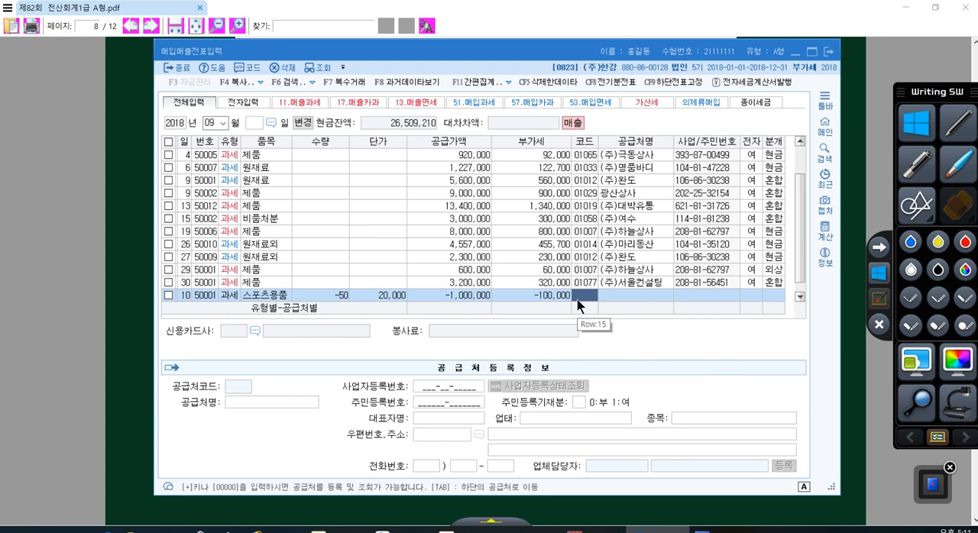
key(plus)
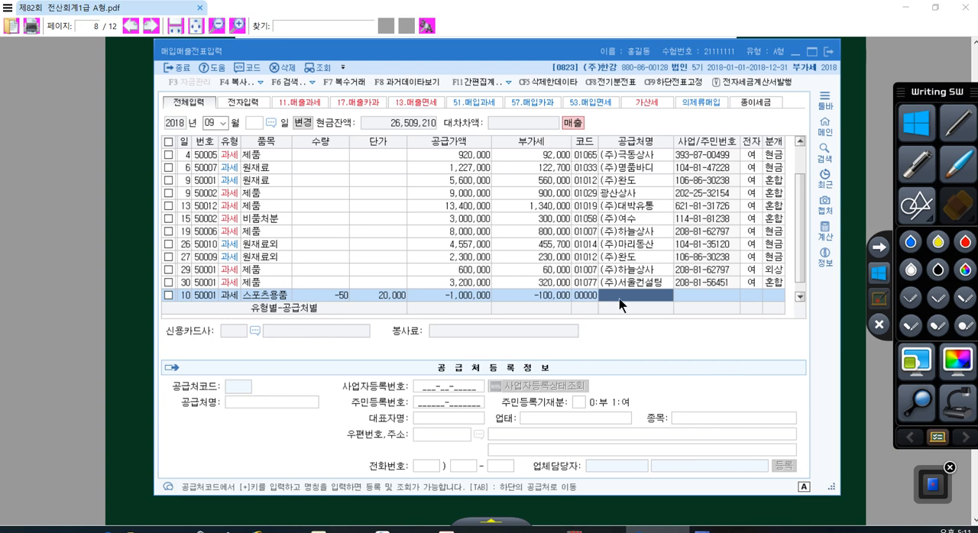
click(604, 500)
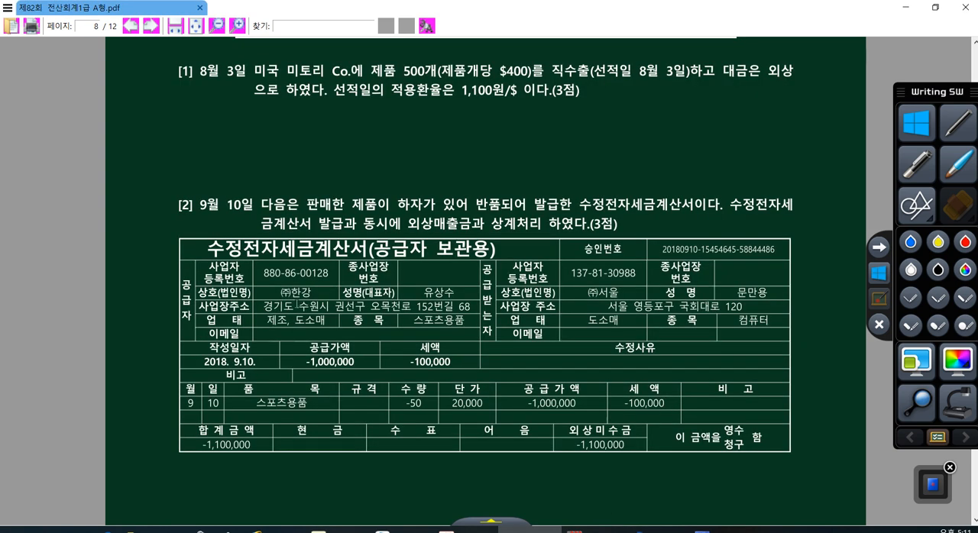
drag(311, 294, 290, 294)
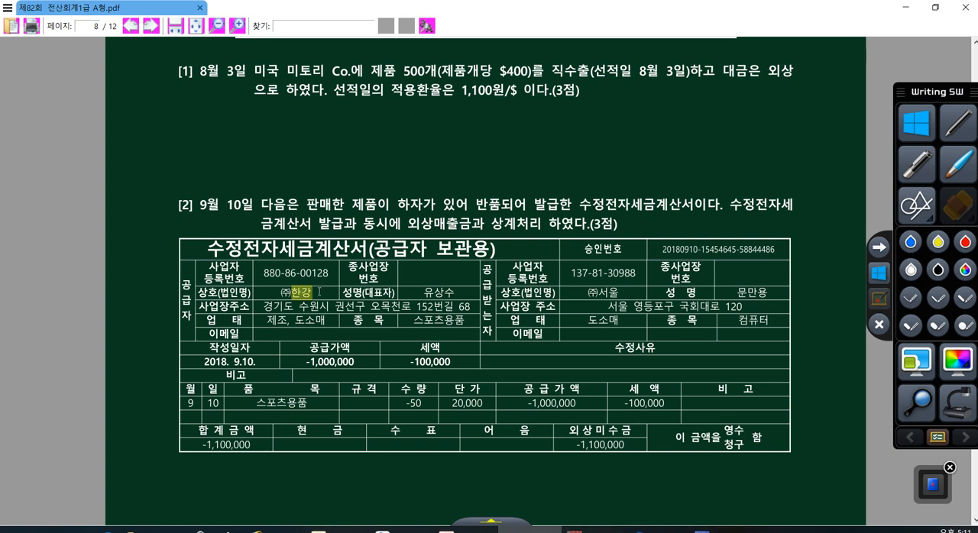
click(447, 530)
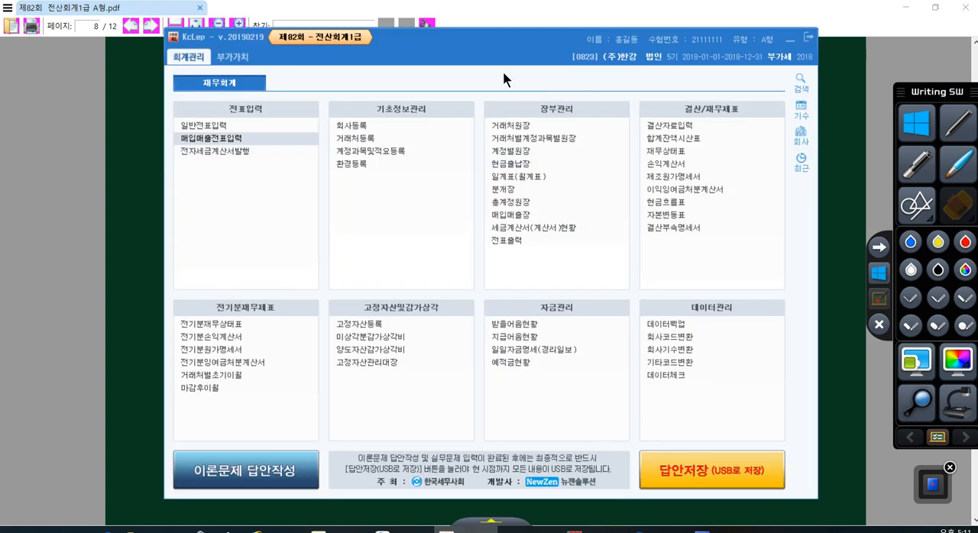
click(616, 64)
click(617, 59)
click(665, 502)
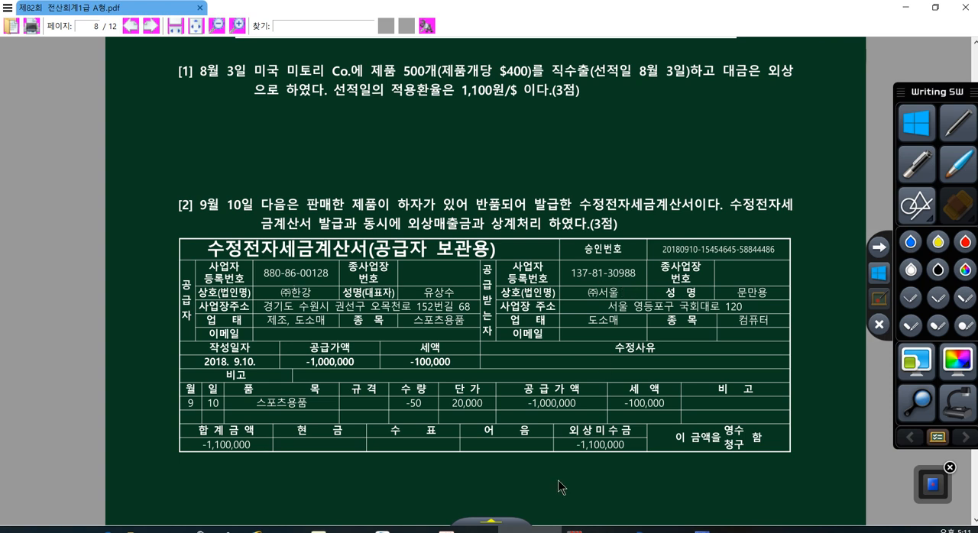
click(470, 529)
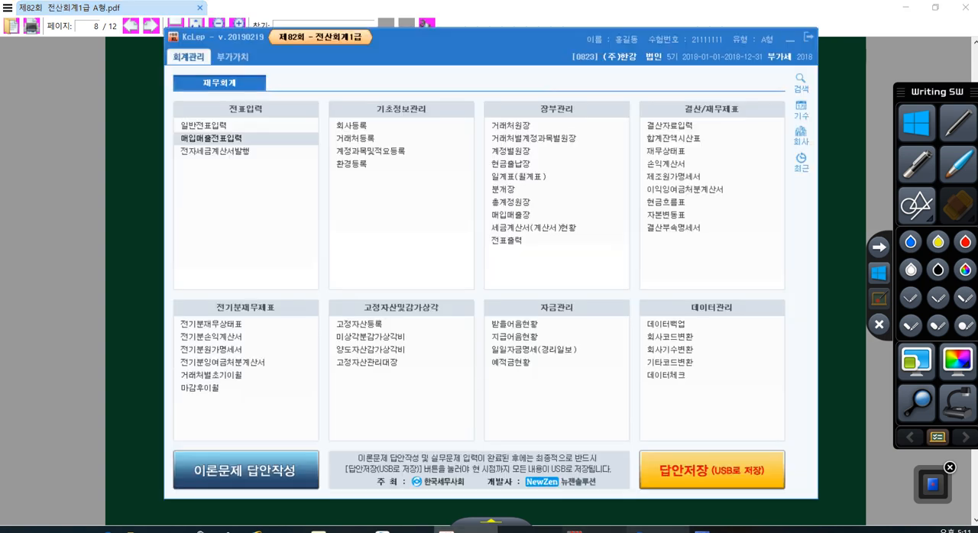
click(649, 530)
text(서울)
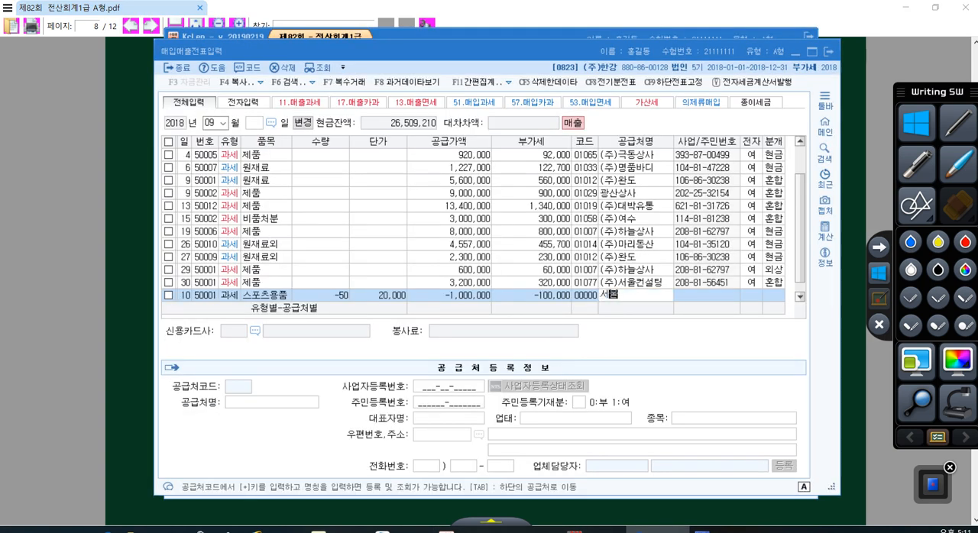
key(Return)
key(Return)
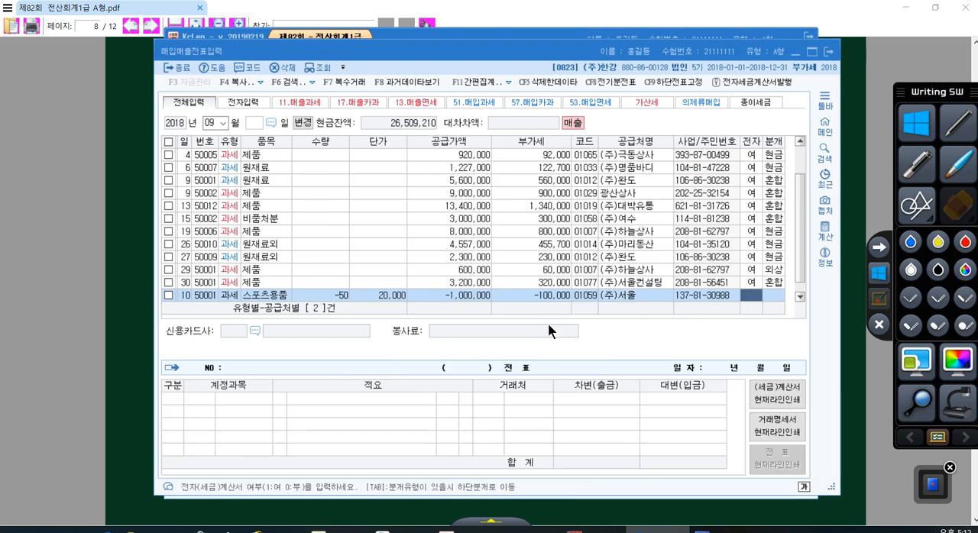
- Mark the (주)서울 voucher as electronic (1, 여) and, after checking the question's payment terms, set its journal type to 2 (외상)
text(1)
key(Return)
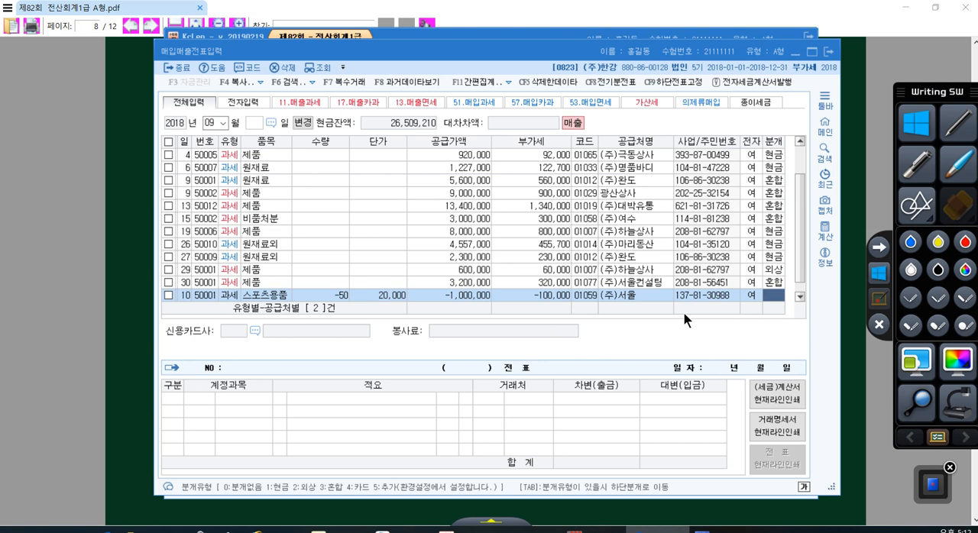
click(844, 352)
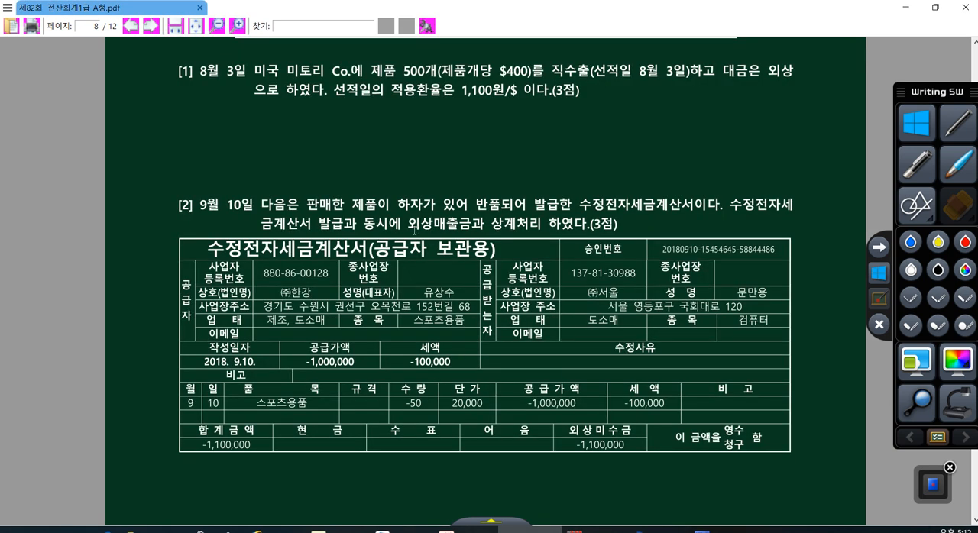
drag(409, 224, 541, 224)
drag(581, 444, 611, 445)
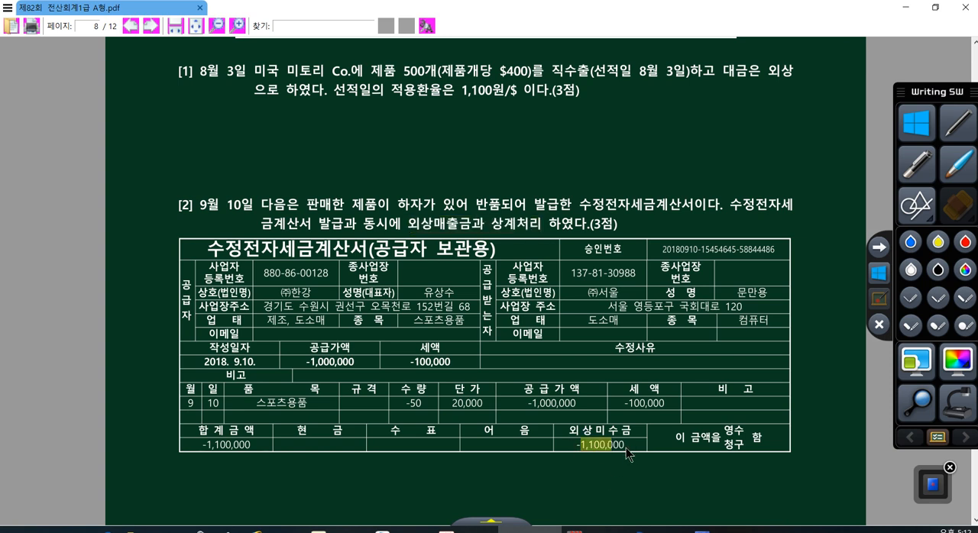
click(657, 530)
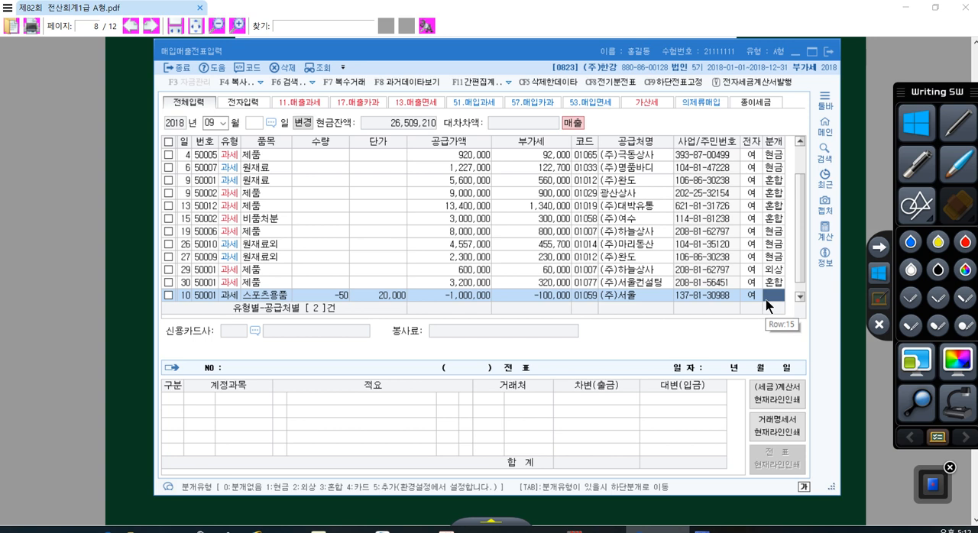
text(2)
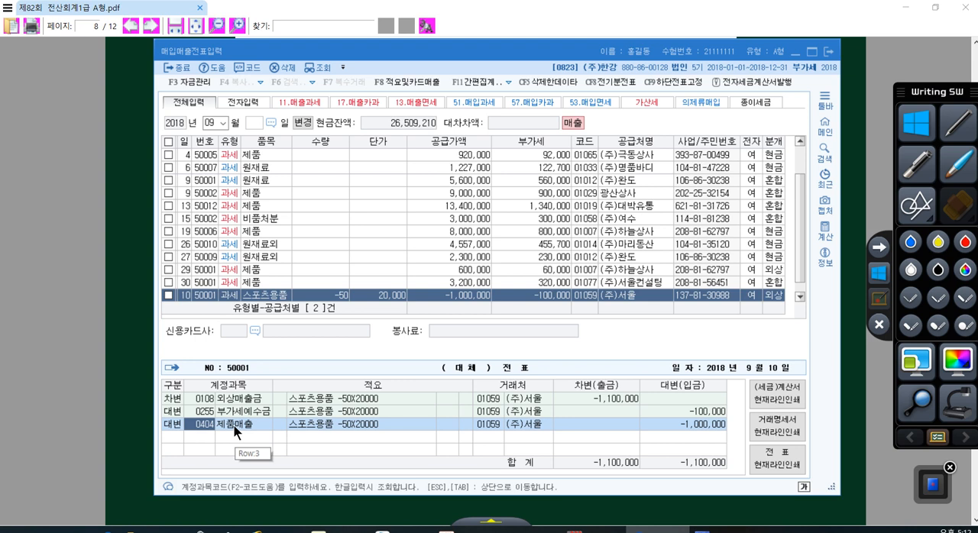
- Check the 제품매출 and 외상매출금 lines of the September 10 return voucher's journal entry
click(674, 426)
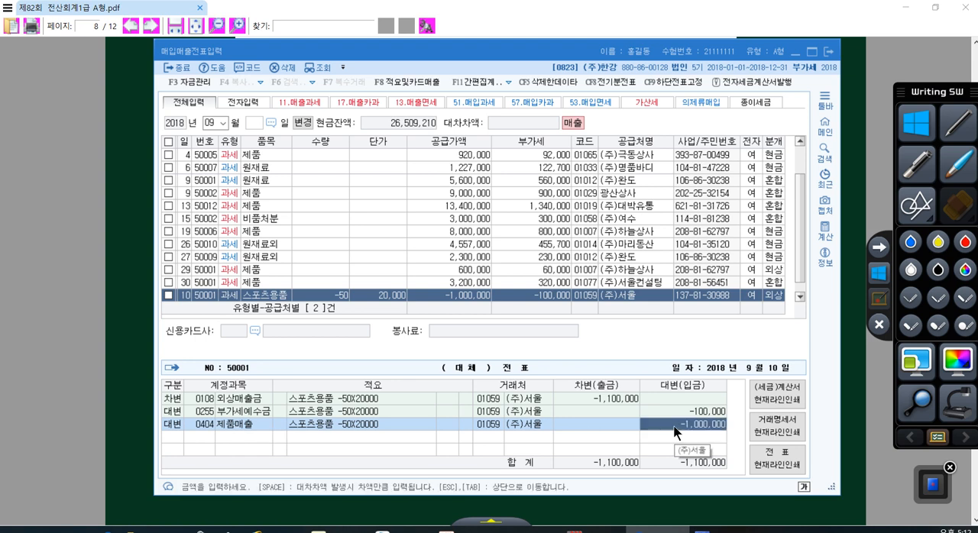
click(226, 402)
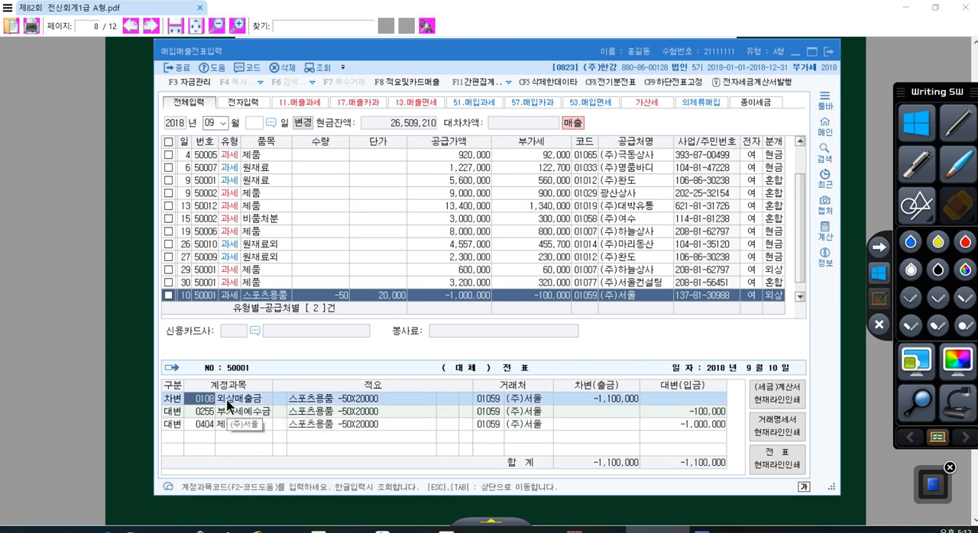
click(584, 403)
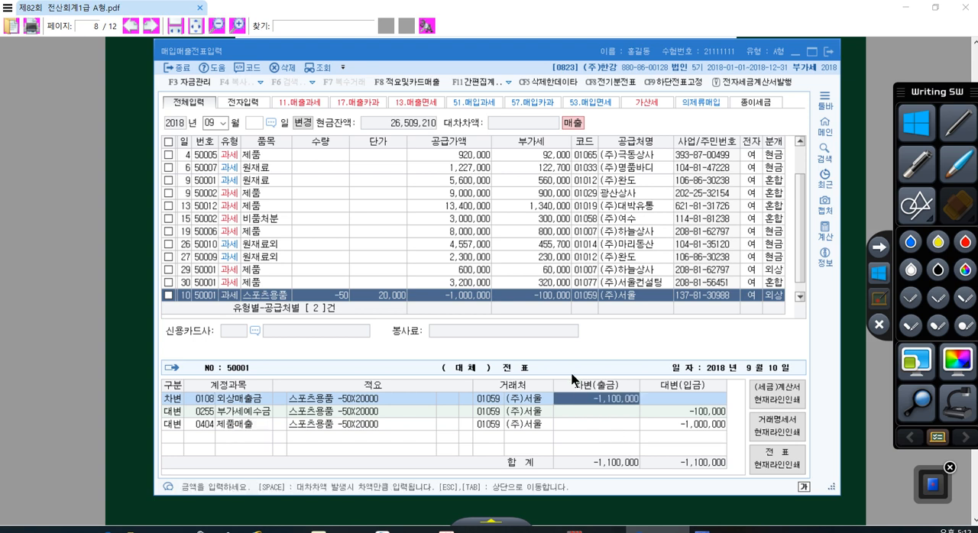
- Start a new voucher row below the 스포츠용품 return and set its day to 23
click(799, 296)
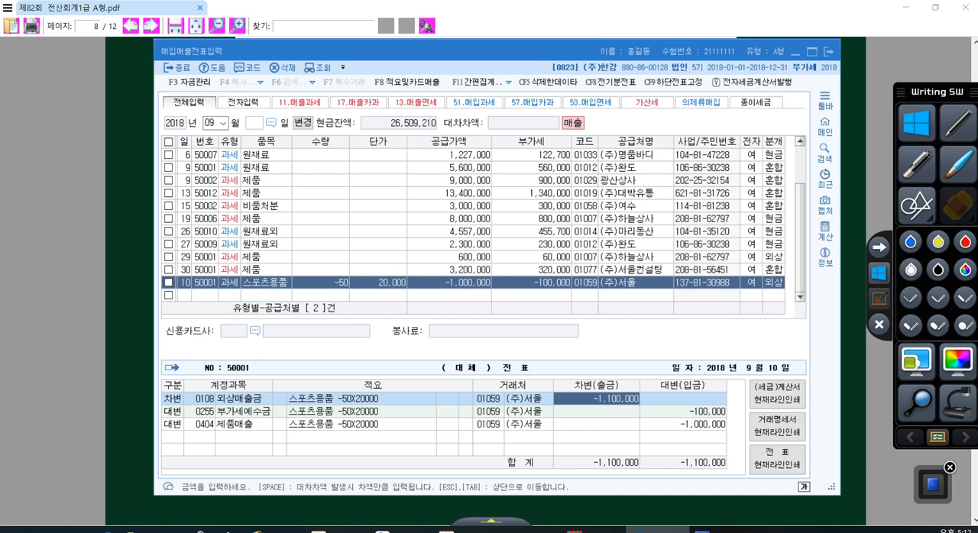
click(219, 295)
text(23)
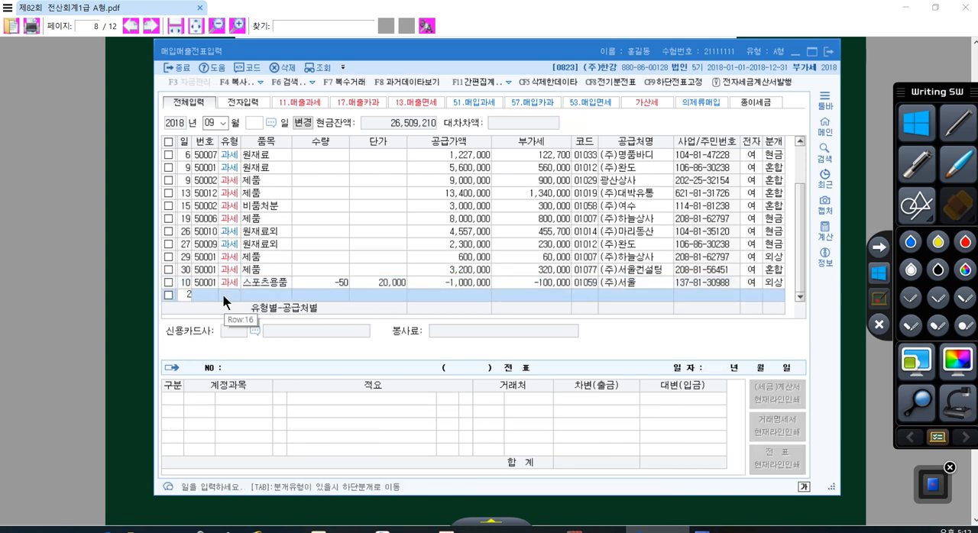
key(Return)
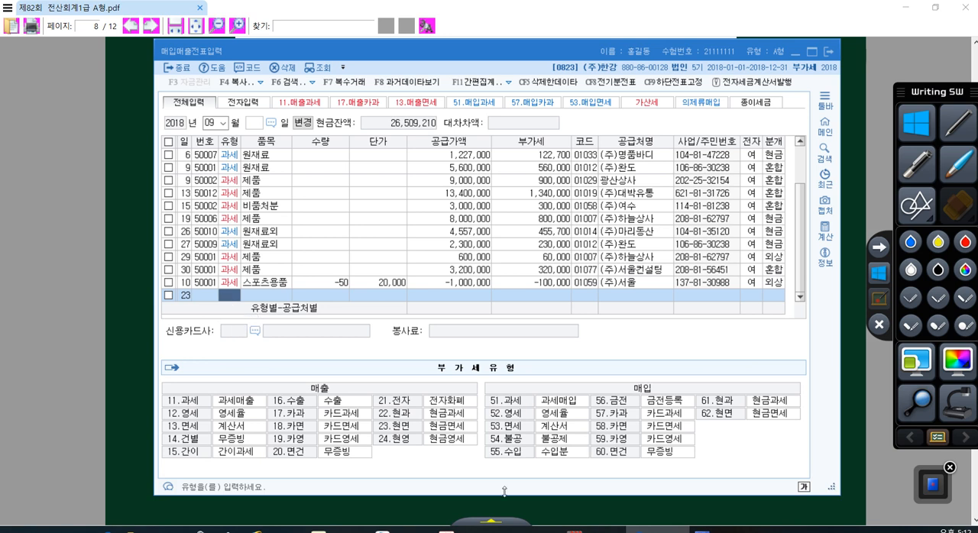
- Read question [3] on the September 23 gift set purchase in the exam PDF
click(508, 527)
scroll(426, 350, down, 5)
scroll(427, 354, down, 5)
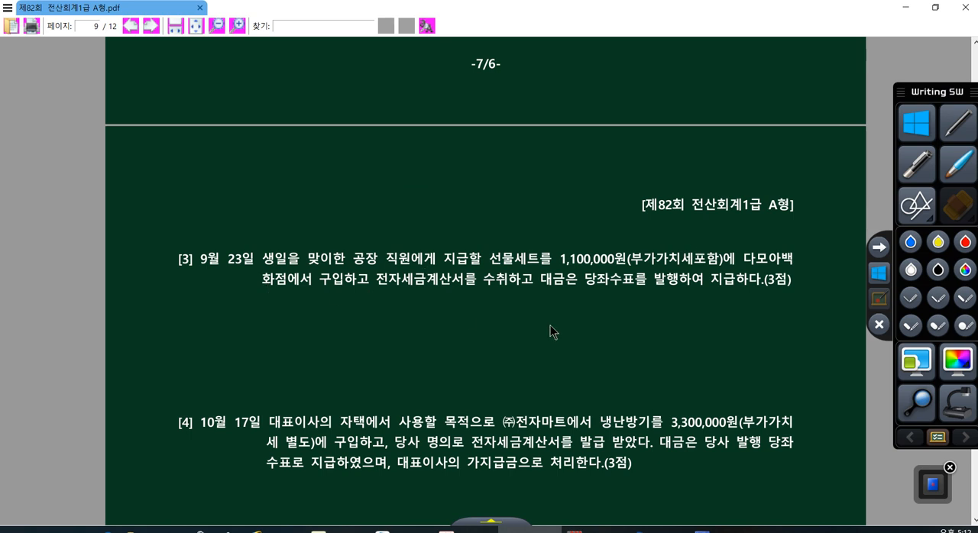
scroll(550, 329, down, 1)
- Underline 전자세금계산서를 수취 in question [3] in red and handwrite the choice between 54 불공 and 51 과세 beneath it
click(879, 300)
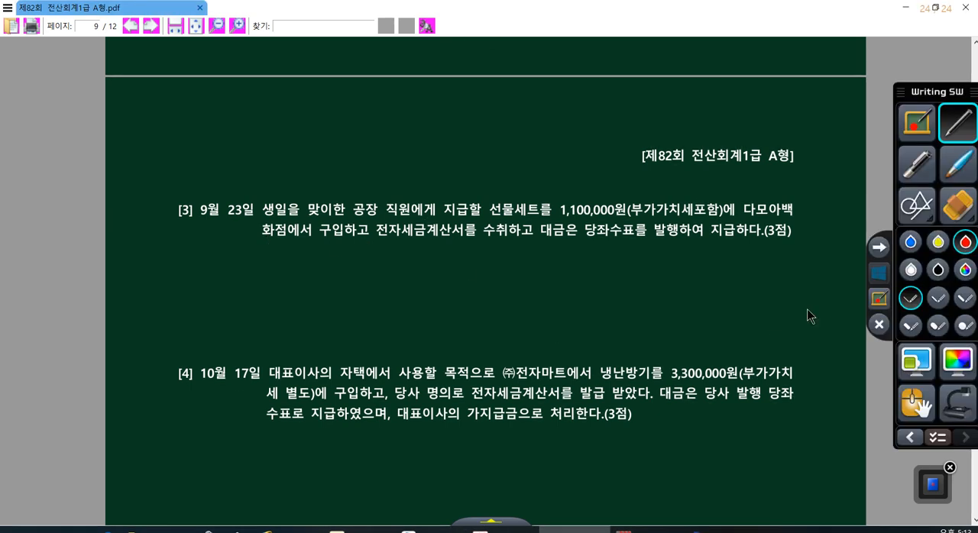
drag(402, 236, 500, 241)
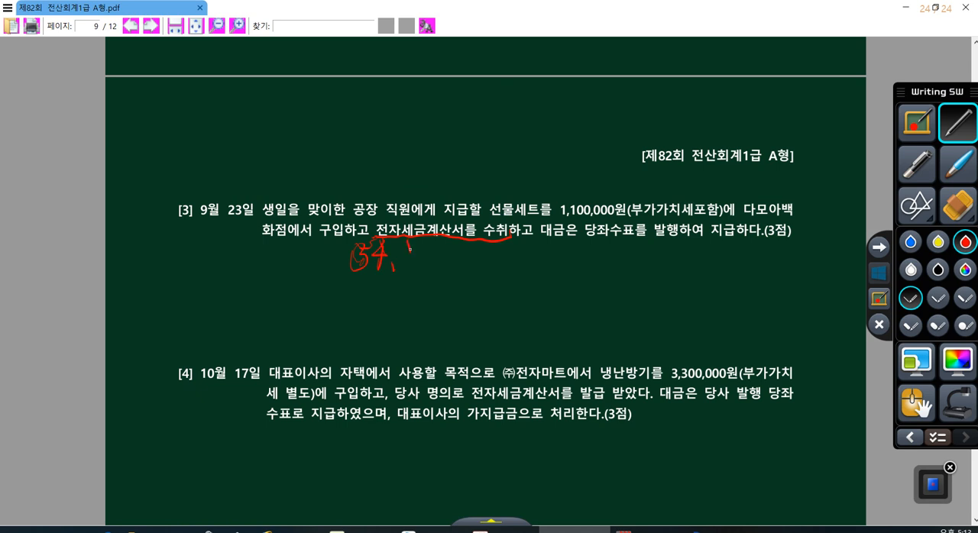
mouse_move(413, 259)
mouse_down()
mouse_move(429, 241)
mouse_move(503, 264)
mouse_move(500, 273)
mouse_move(542, 247)
mouse_move(587, 265)
mouse_up()
mouse_move(590, 239)
mouse_down()
mouse_move(587, 270)
mouse_move(612, 263)
mouse_up()
drag(618, 235, 617, 262)
drag(625, 233, 623, 262)
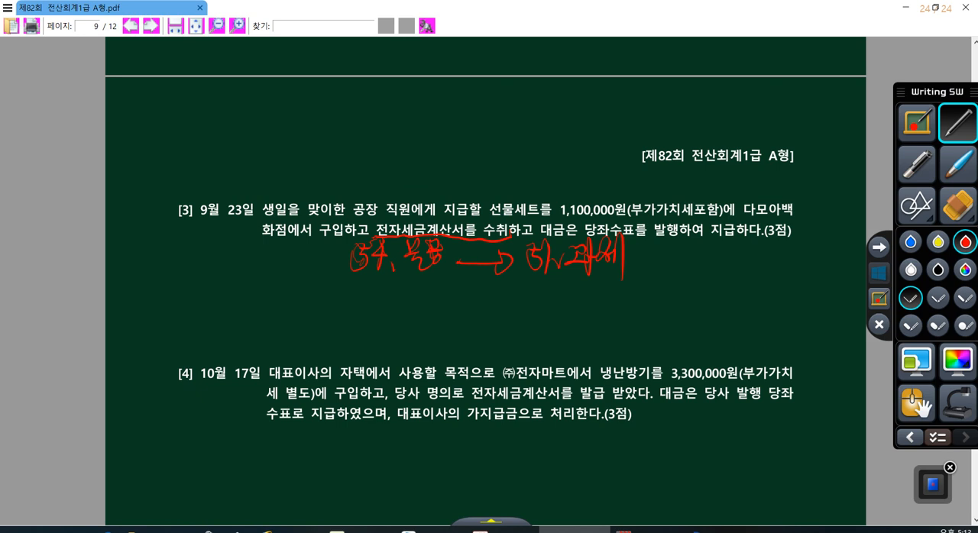
mouse_move(431, 267)
mouse_down()
mouse_move(359, 243)
mouse_move(447, 263)
mouse_up()
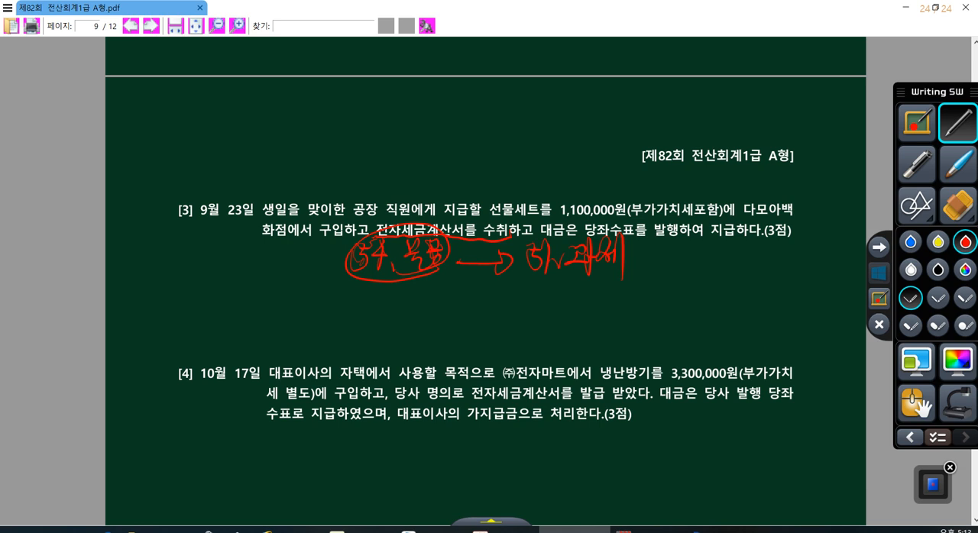
- Handwrite the five 54 불공 cases (사업과 무관, 접대비, 승용차 over 1,000 cc, 토지, 면세), emphasise 54 불공, and leave pen mode
drag(340, 277, 419, 271)
mouse_move(308, 283)
mouse_down()
mouse_move(310, 299)
mouse_move(307, 280)
mouse_move(345, 298)
mouse_up()
drag(350, 280, 349, 308)
mouse_move(349, 294)
mouse_down()
mouse_move(375, 285)
mouse_move(425, 313)
mouse_move(443, 295)
mouse_move(450, 307)
mouse_move(318, 336)
mouse_move(369, 318)
mouse_move(386, 321)
mouse_move(396, 338)
mouse_move(446, 336)
mouse_move(457, 309)
mouse_move(478, 321)
mouse_move(496, 305)
mouse_move(494, 330)
mouse_move(512, 310)
mouse_move(560, 313)
mouse_move(567, 327)
mouse_move(586, 308)
mouse_move(646, 296)
mouse_move(675, 323)
mouse_up()
mouse_move(709, 283)
mouse_down()
mouse_move(696, 307)
mouse_move(718, 291)
mouse_move(743, 305)
mouse_move(764, 284)
mouse_move(771, 311)
mouse_move(717, 344)
mouse_move(732, 322)
mouse_move(772, 321)
mouse_move(778, 345)
mouse_up()
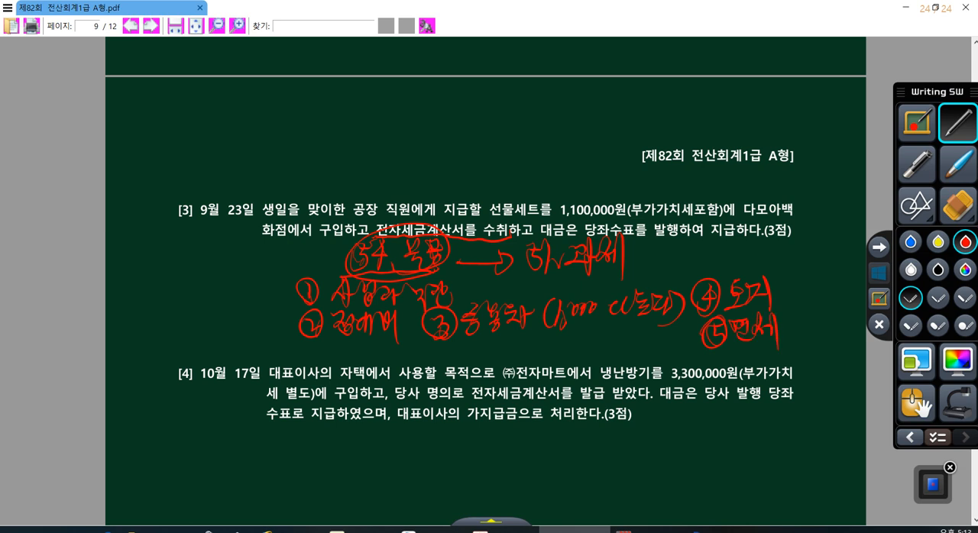
mouse_move(408, 278)
mouse_down()
mouse_move(376, 277)
mouse_move(449, 243)
mouse_move(422, 277)
mouse_up()
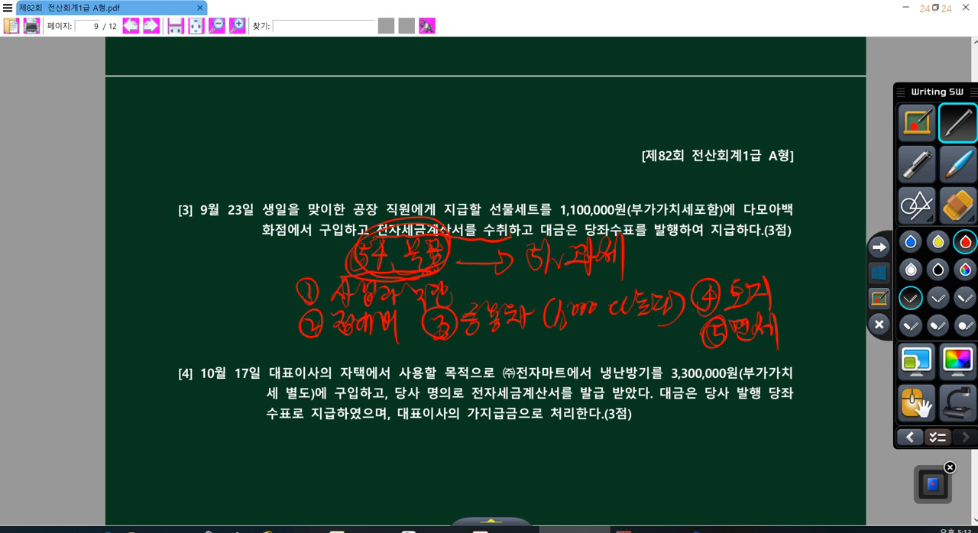
mouse_move(453, 260)
mouse_down()
mouse_move(520, 251)
mouse_move(512, 267)
mouse_up()
click(877, 276)
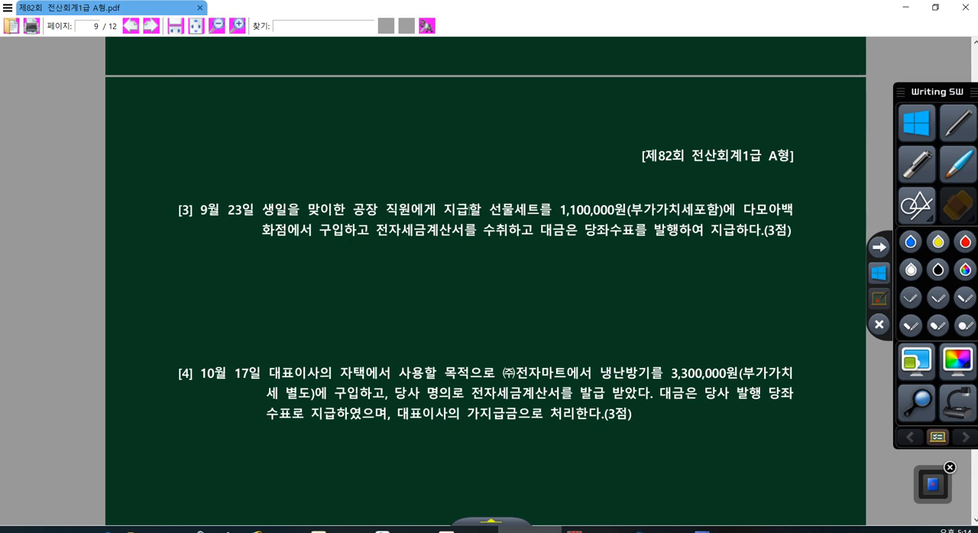
- Highlight 직원 in question [3] of the exam PDF and switch back to the KcLep 매입매출전표입력 form
drag(468, 209, 514, 210)
drag(378, 210, 412, 210)
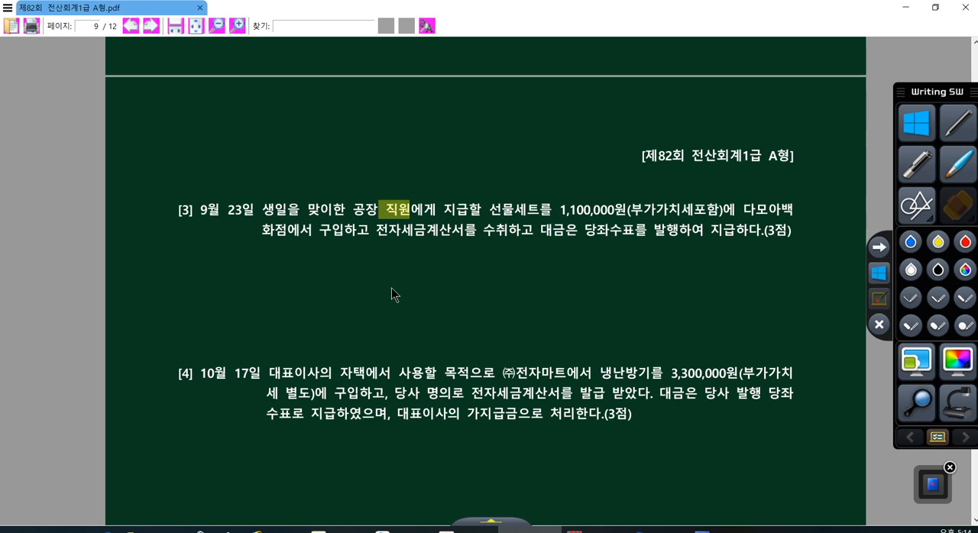
click(874, 280)
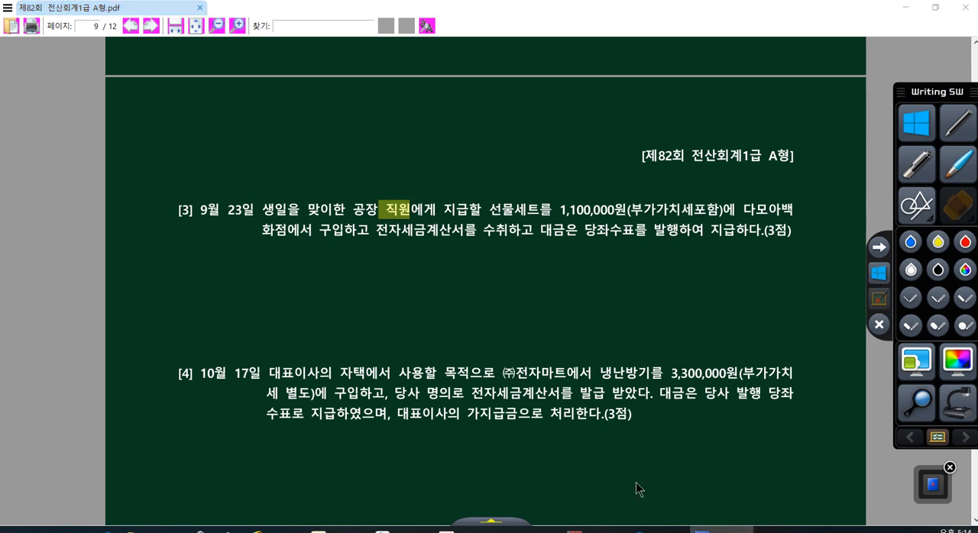
click(659, 527)
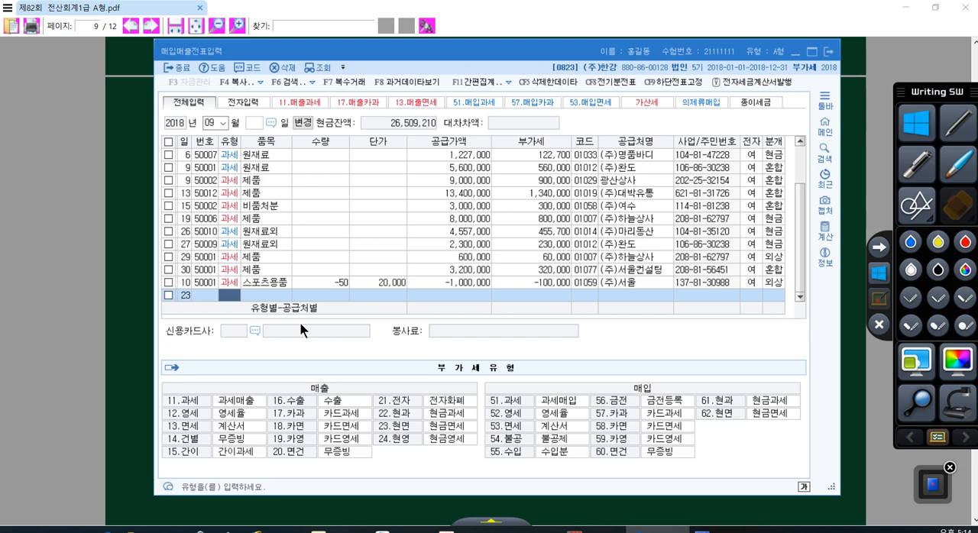
- Set the September 23 row to type 51 과세 with item 선물세트 and a supply amount of 1,000,000
text(51)
key(Return)
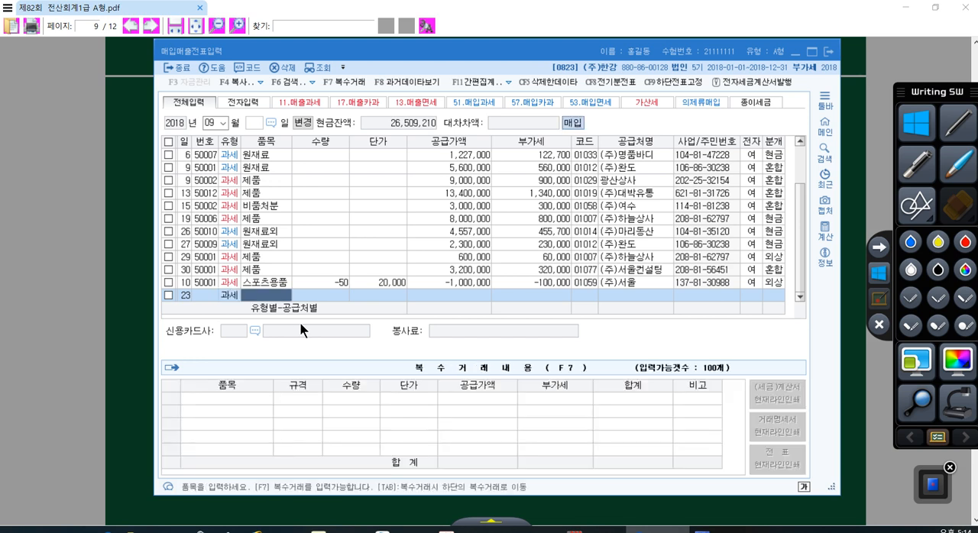
text(선물세트)
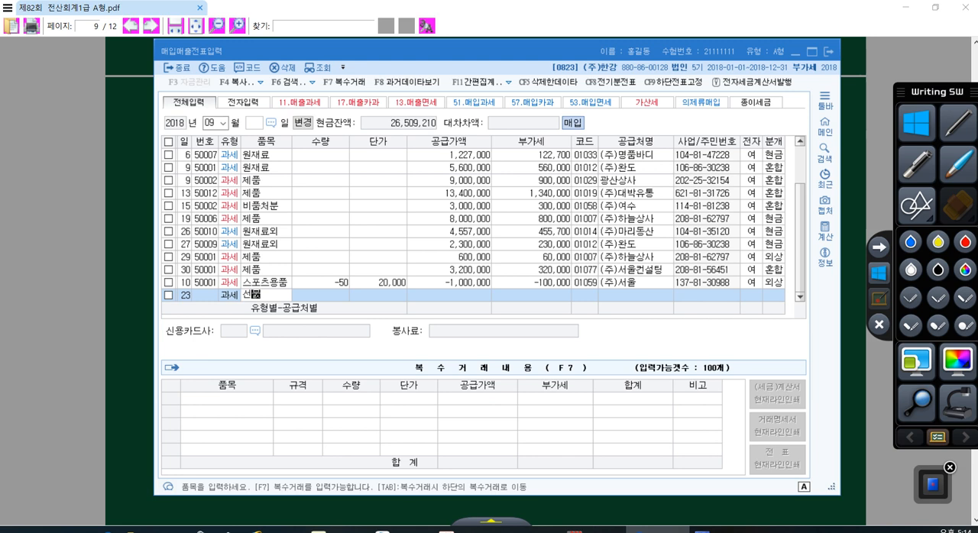
key(Return)
key(Return)
key(Return)
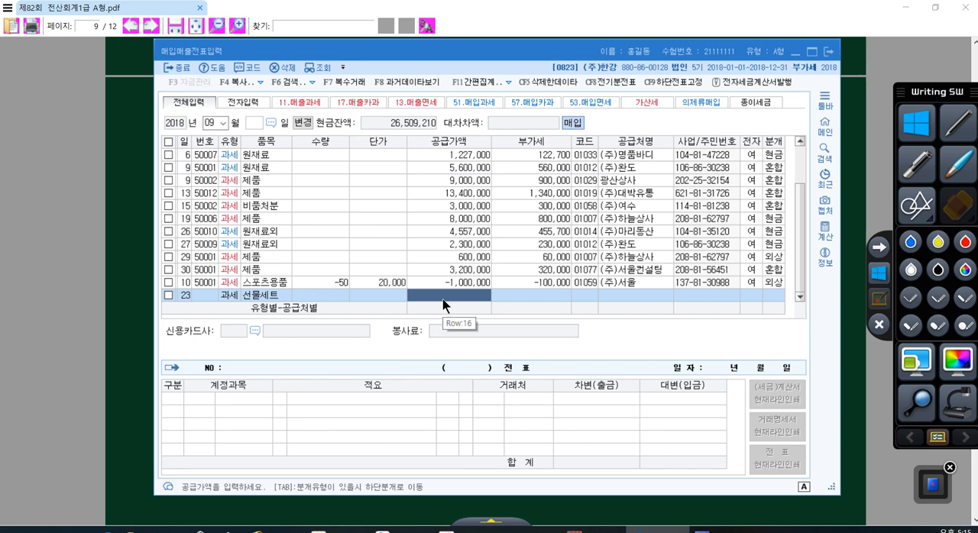
click(489, 295)
text(1000000)
key(Return)
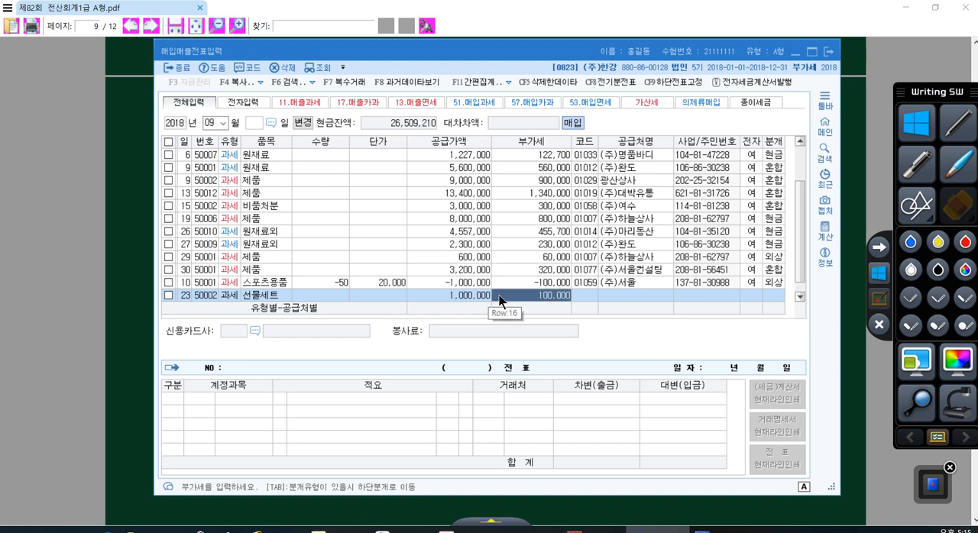
click(472, 298)
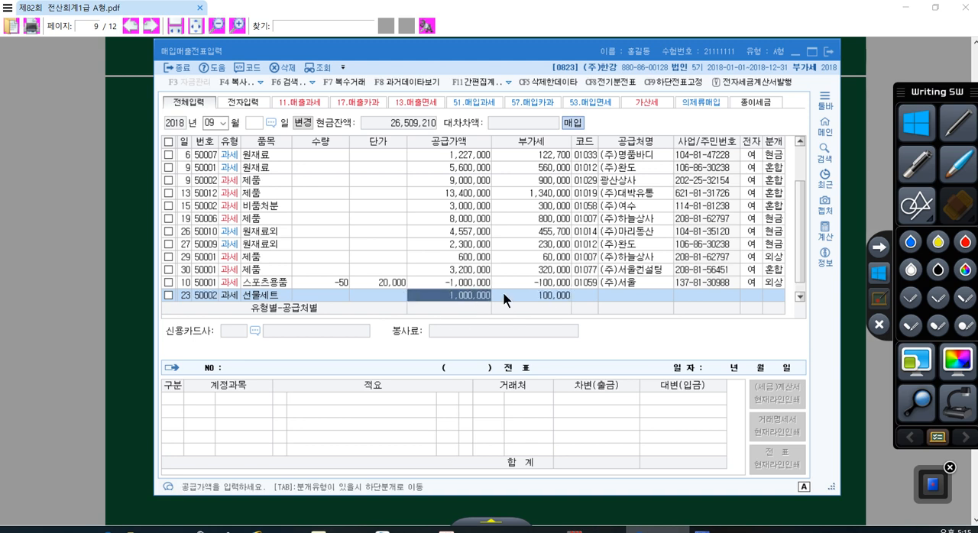
click(503, 295)
click(474, 297)
click(518, 297)
click(472, 296)
click(527, 296)
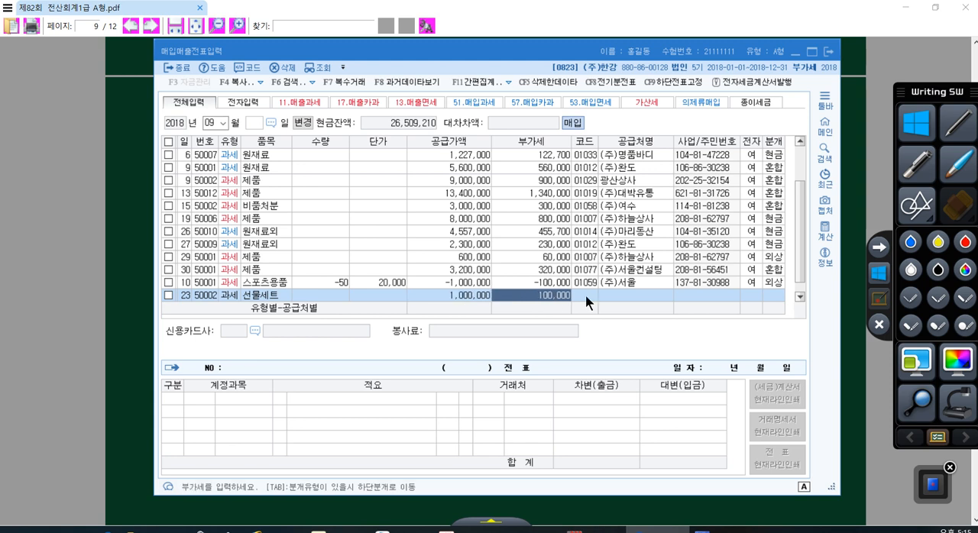
- Look up 다모아백화점 as the 선물세트 row's supplier and mark the tax invoice as electronic (여)
click(584, 295)
key(plus)
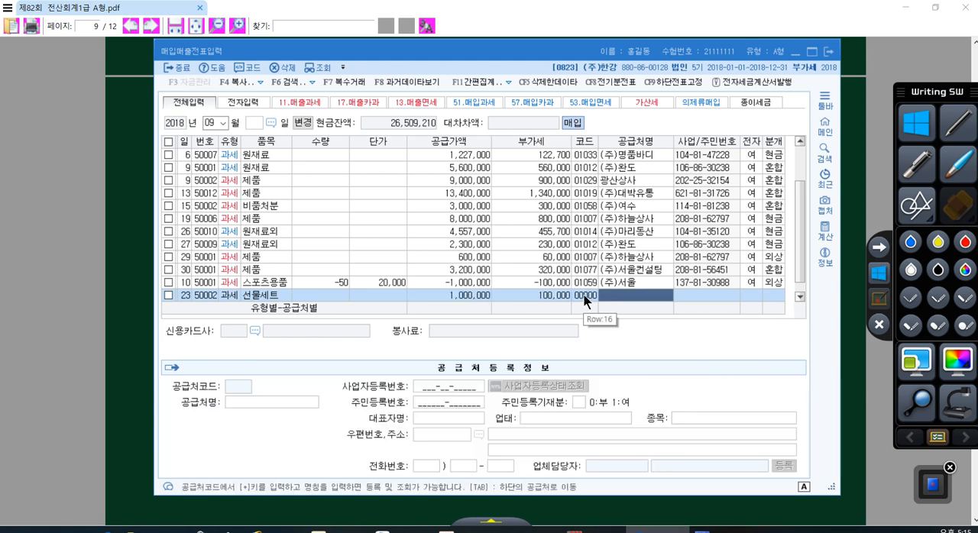
text(다모)
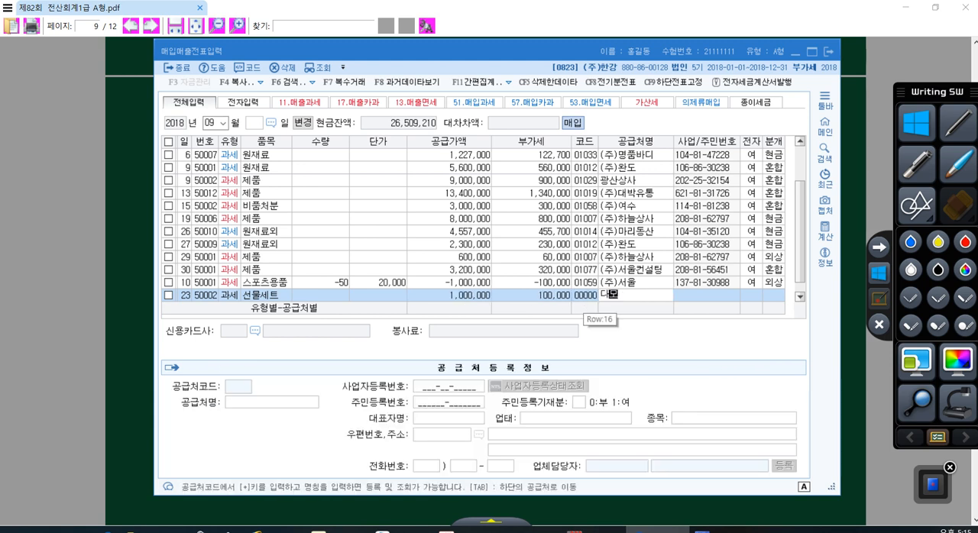
key(Return)
key(Return)
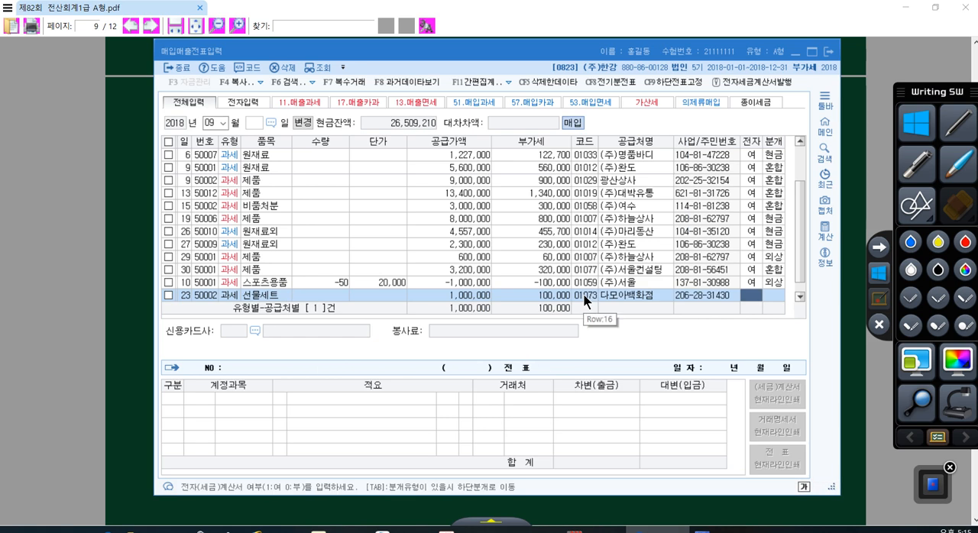
text(1)
key(Return)
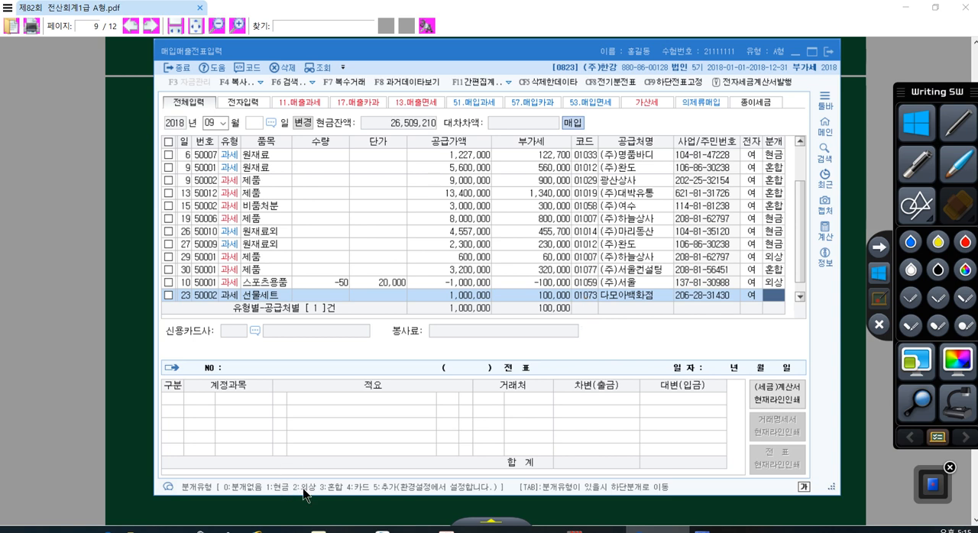
- Set the 선물세트 row's journal type to 3 혼합 and change its 원재료 debit account to 0511 복리후생비 (제조원가)
text(3)
key(Return)
key(Return)
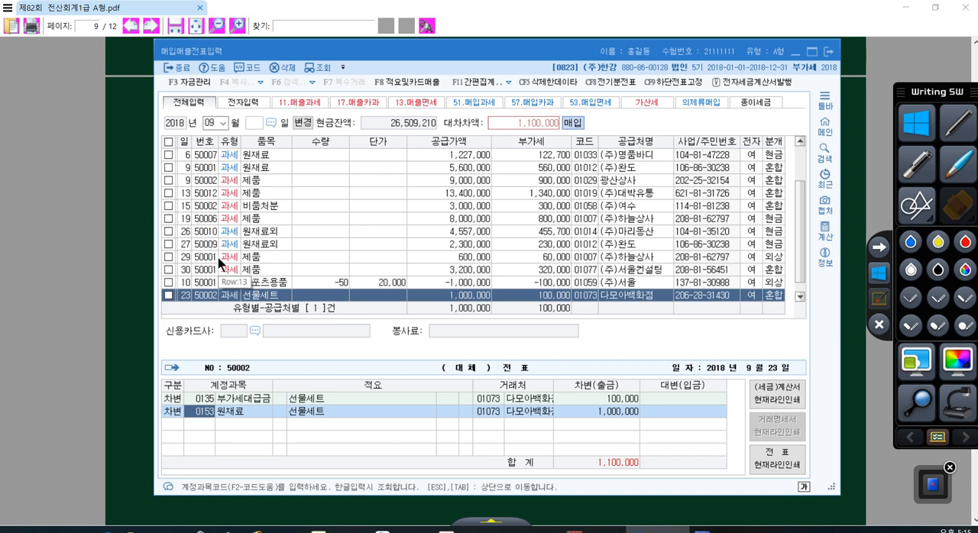
text(복리)
key(Return)
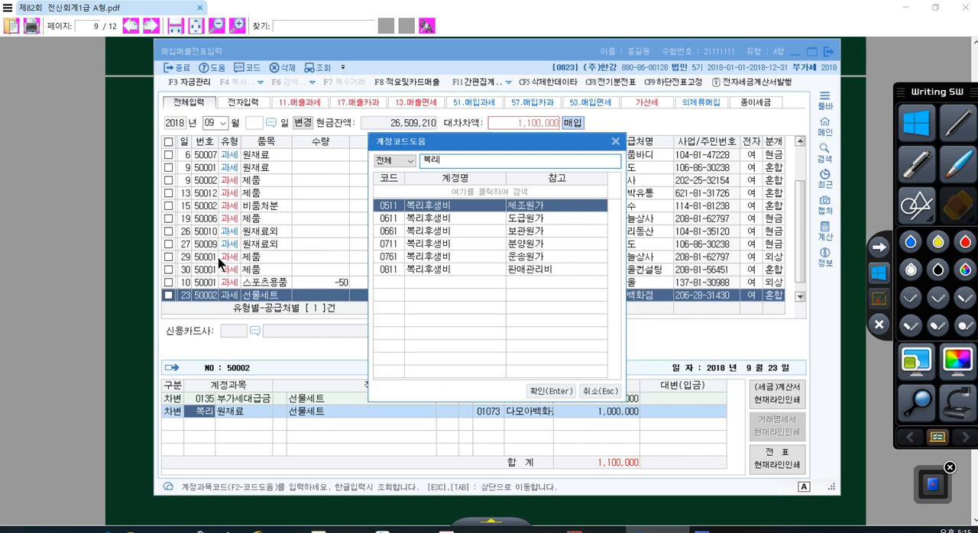
key(Return)
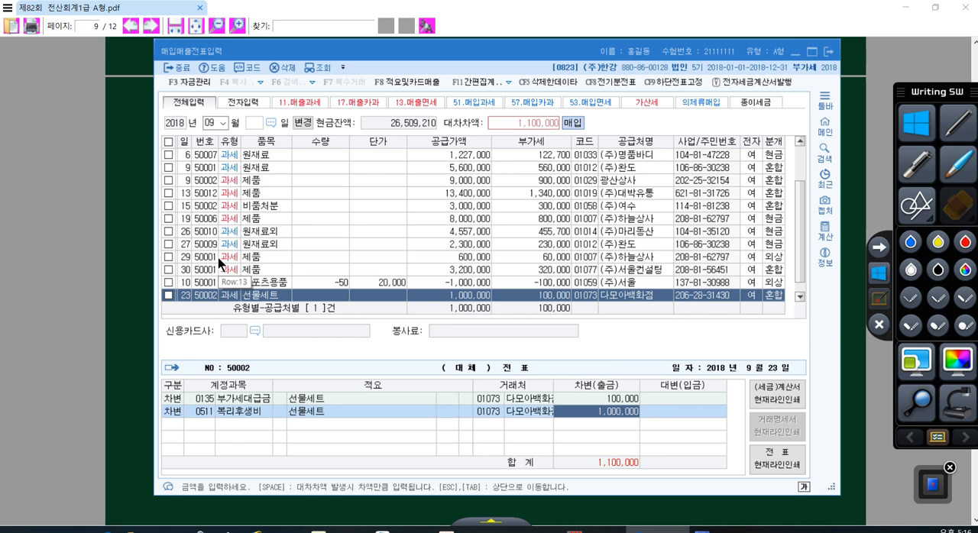
- Add a credit line to 0102 당좌예금 for 1,100,000 in the 선물세트 journal entry
key(Return)
text(4)
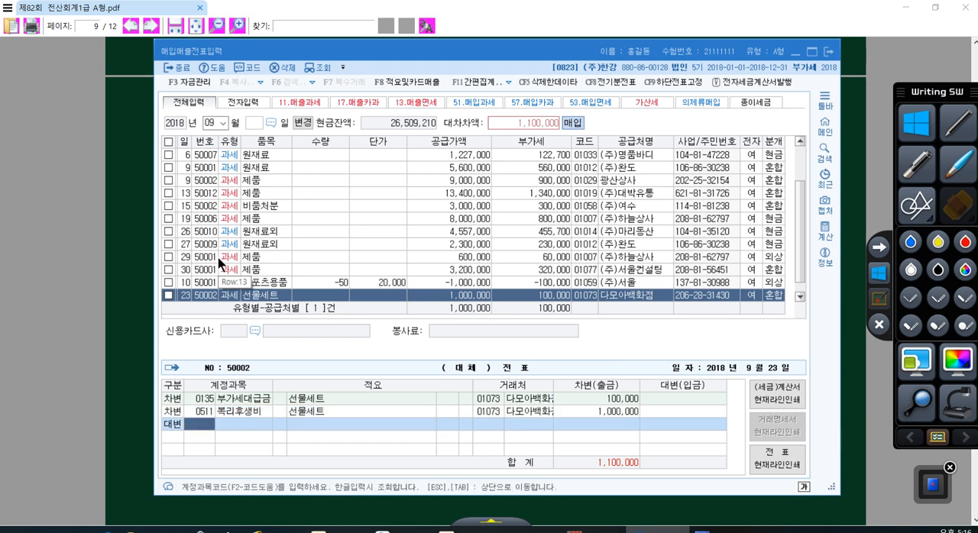
text(102)
key(Return)
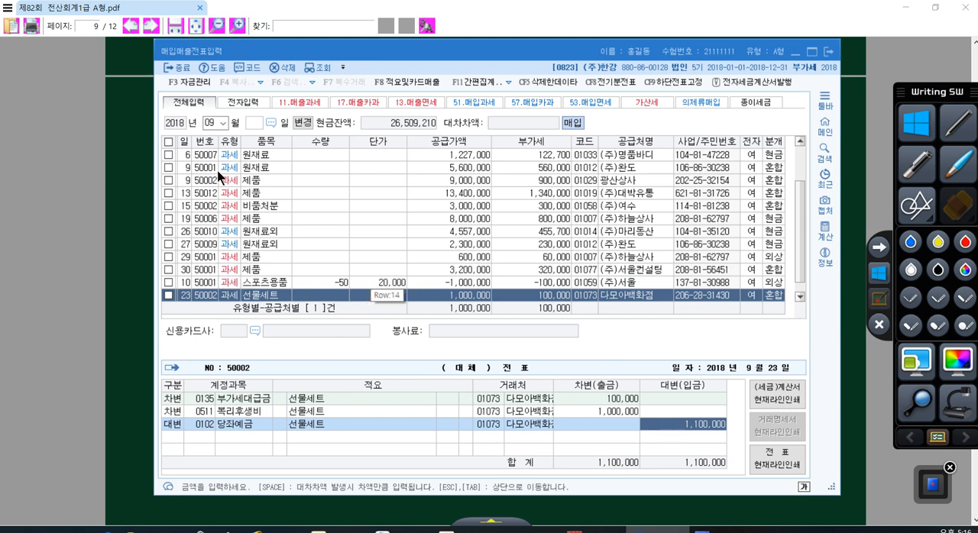
- Change the voucher month to 10 and start a new row with day 17
click(210, 124)
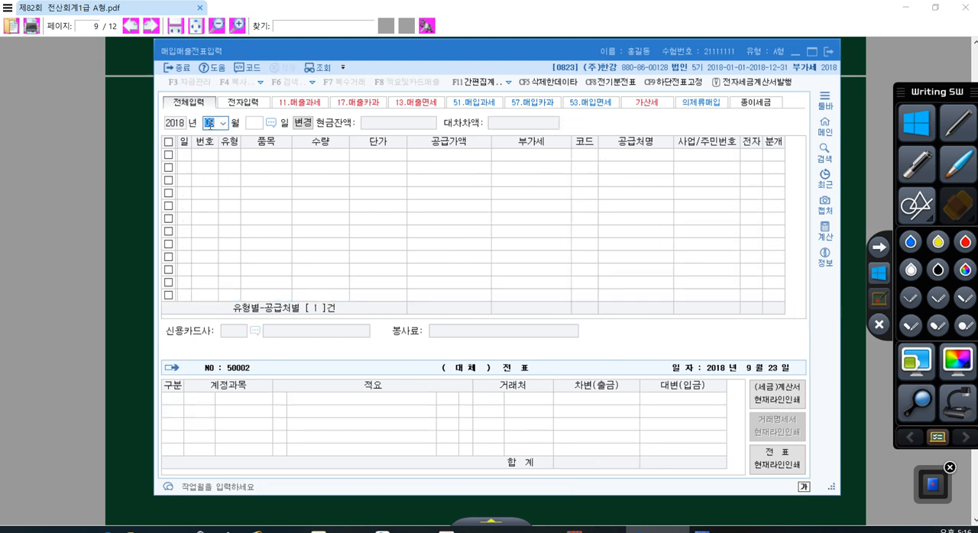
text(10)
key(Return)
text(17)
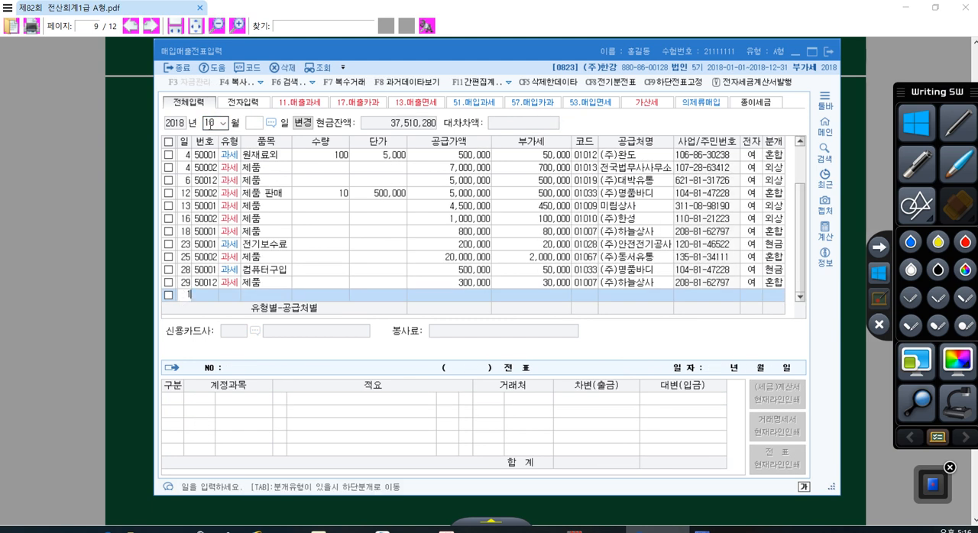
key(Return)
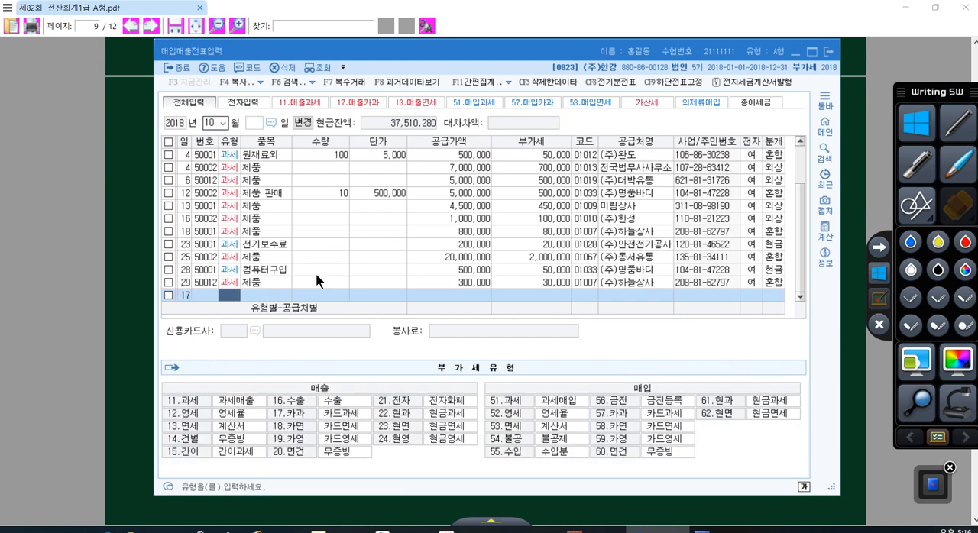
- In the exam PDF, underline 전자세금계산서를 발급 받았다 in question [4] in red, handwrite 54. 불공 → 51. 과세 beneath it, and leave pen mode
click(521, 501)
scroll(465, 333, down, 5)
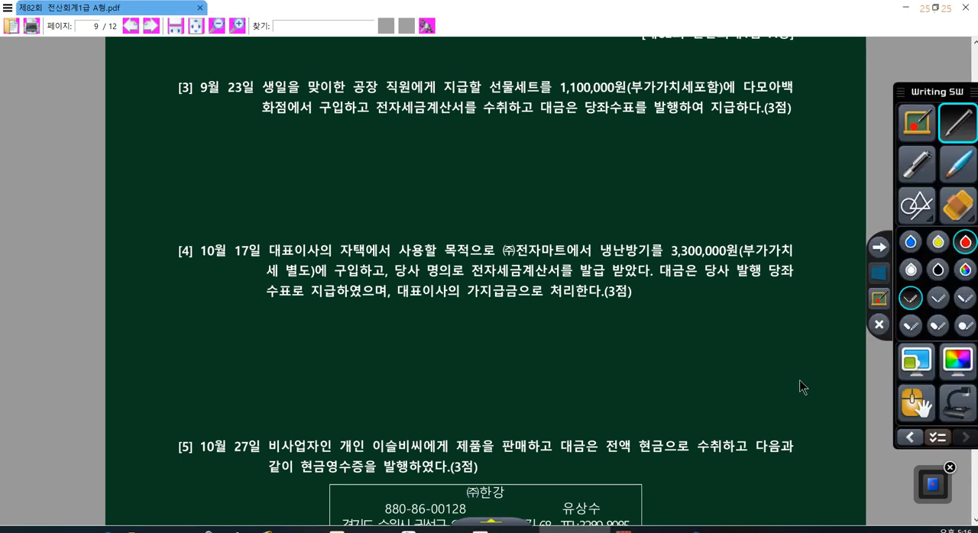
drag(473, 274, 637, 273)
mouse_move(504, 304)
mouse_down()
mouse_move(514, 316)
mouse_move(502, 328)
mouse_up()
drag(522, 298, 522, 314)
mouse_move(530, 304)
mouse_down()
mouse_move(593, 330)
mouse_move(655, 312)
mouse_move(692, 326)
mouse_move(725, 308)
mouse_move(738, 329)
mouse_move(755, 319)
mouse_up()
mouse_move(747, 319)
mouse_down()
mouse_move(764, 311)
mouse_move(764, 325)
mouse_up()
drag(768, 298, 771, 341)
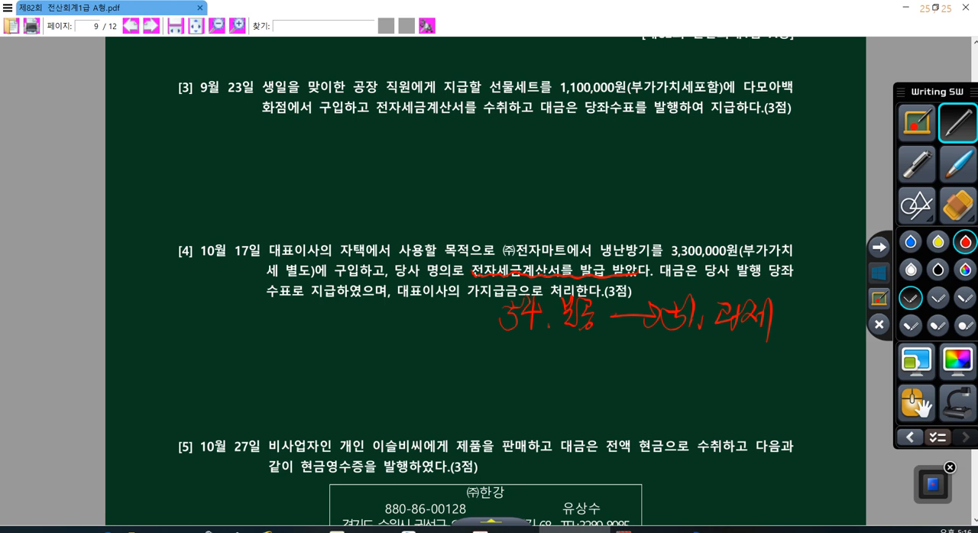
click(879, 272)
- Back in the KcLep voucher form, set the October 17 row to type 54 불공 with item 냉난방기
key(alt+Tab)
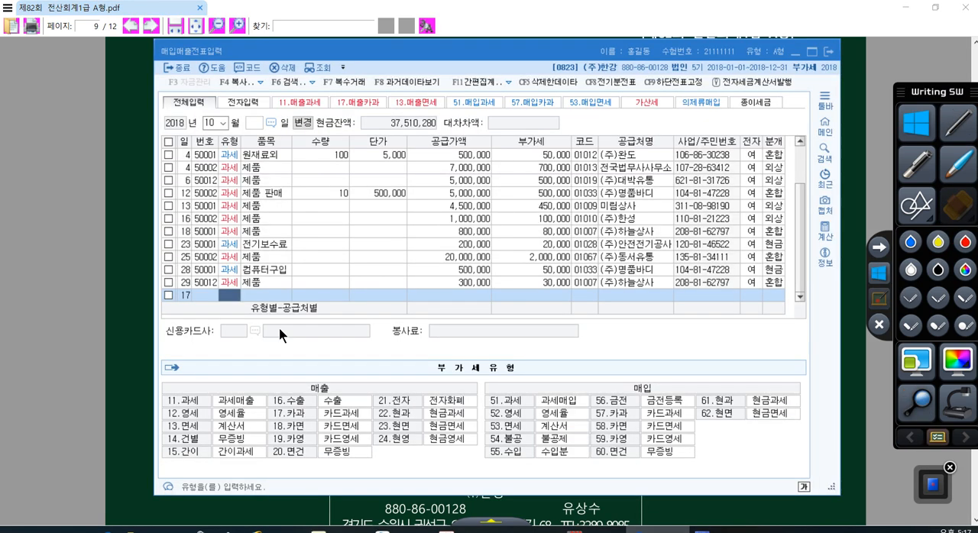
text(54)
key(Return)
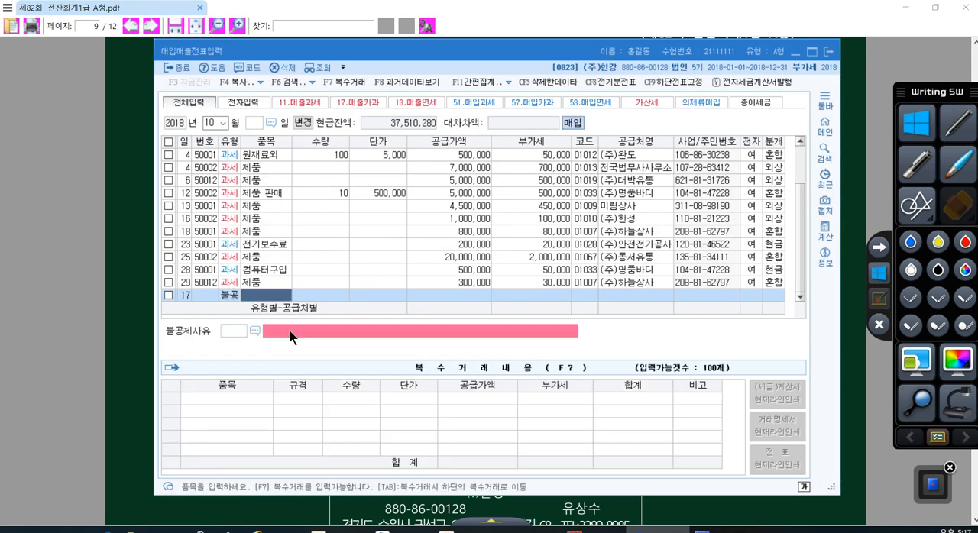
text(냉난방)
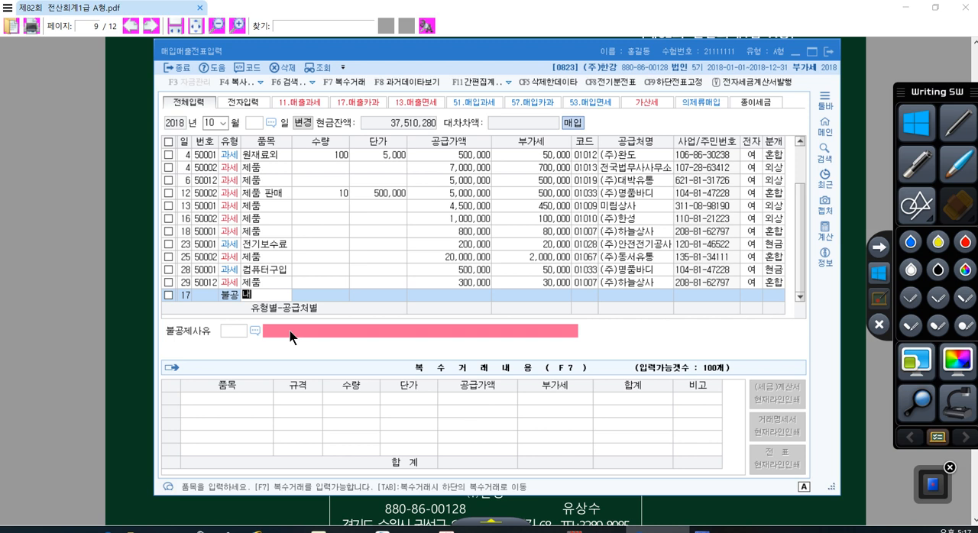
text(기)
key(Return)
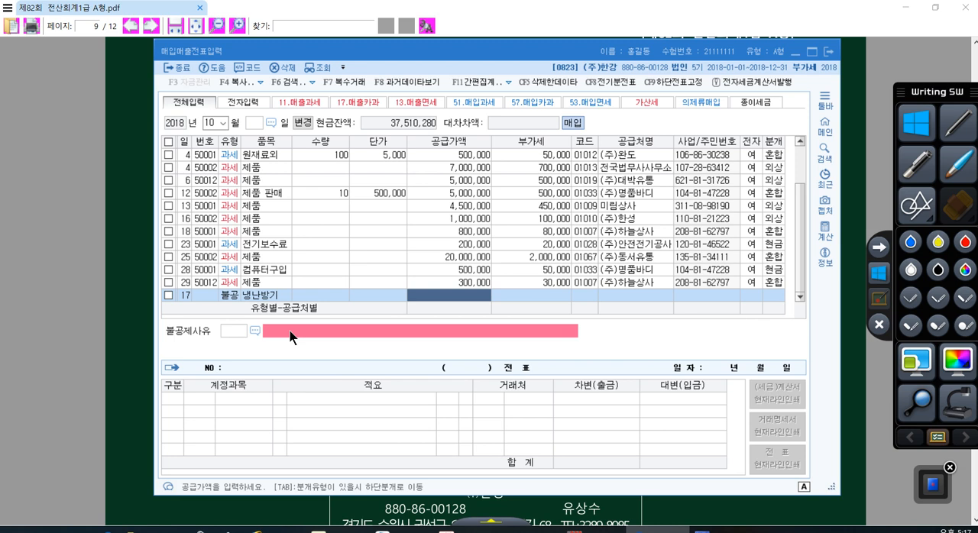
- Enter a supply amount of 3,300,000 for 냉난방기 and set the 불공제사유 to 2 사업과 직접 관련 없는 지출
text(3300000)
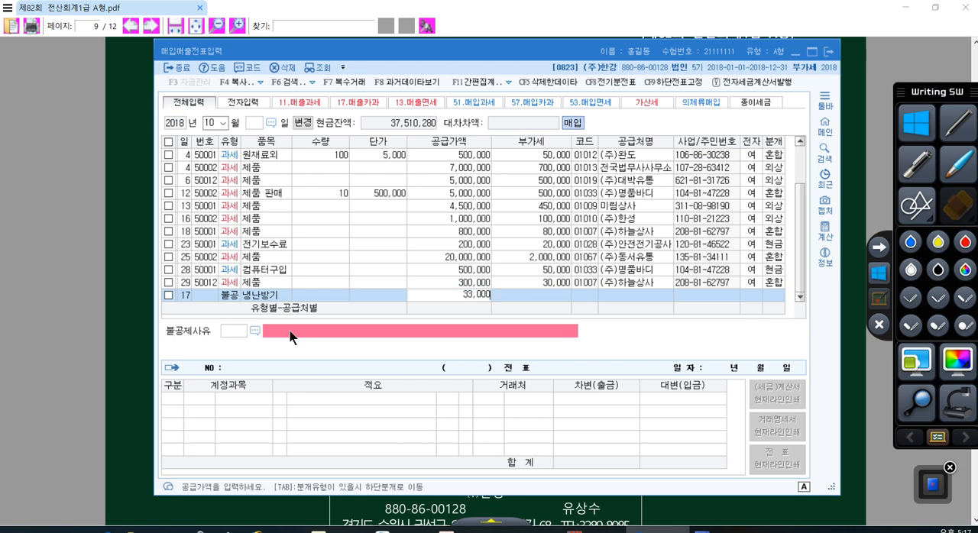
key(Return)
text(2)
key(Return)
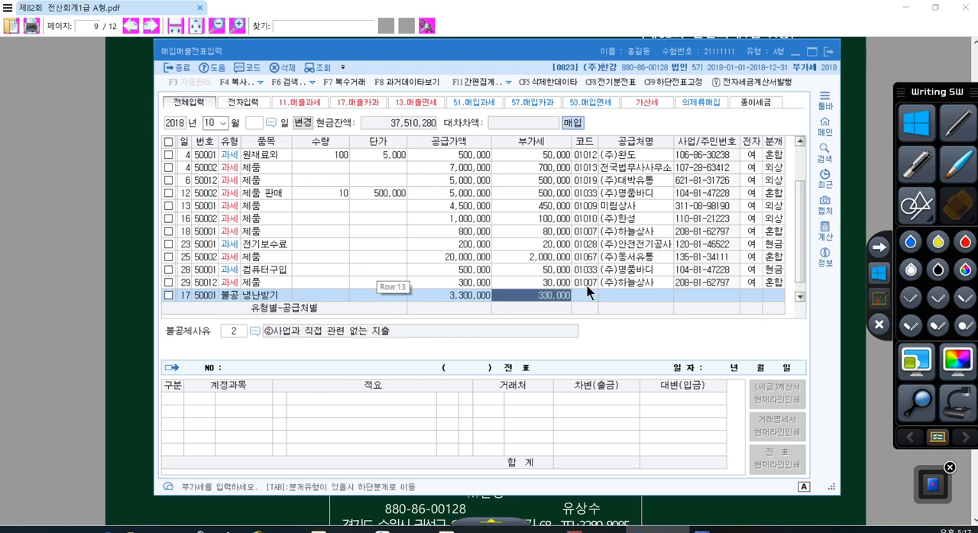
- Look up (주)전자마트 by name as the supplier of the 냉난방기 row
key(Return)
key(Return)
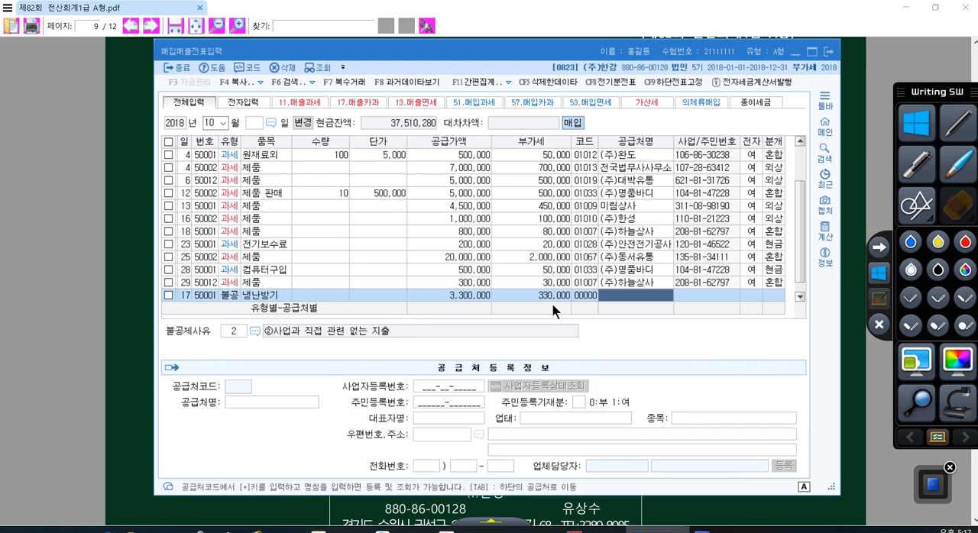
text(전자마)
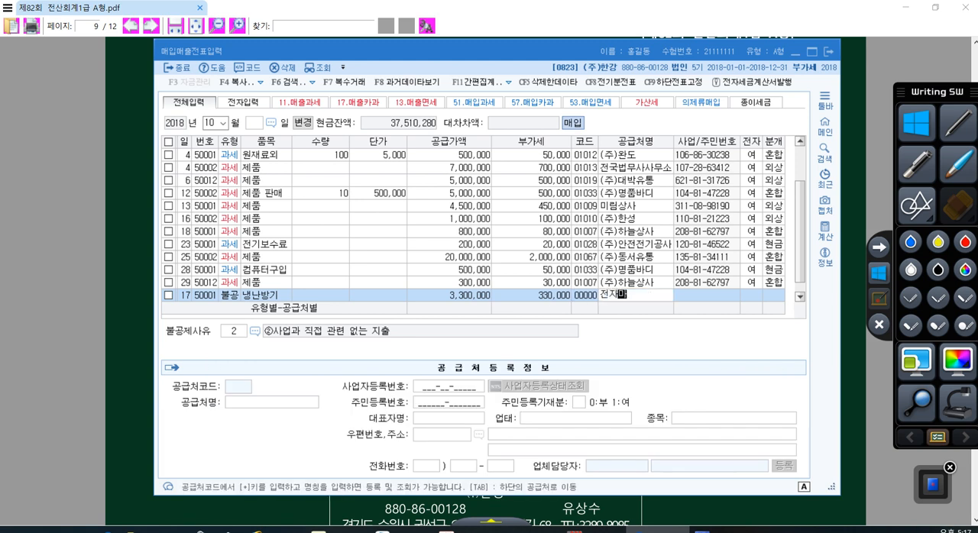
key(Return)
key(Return)
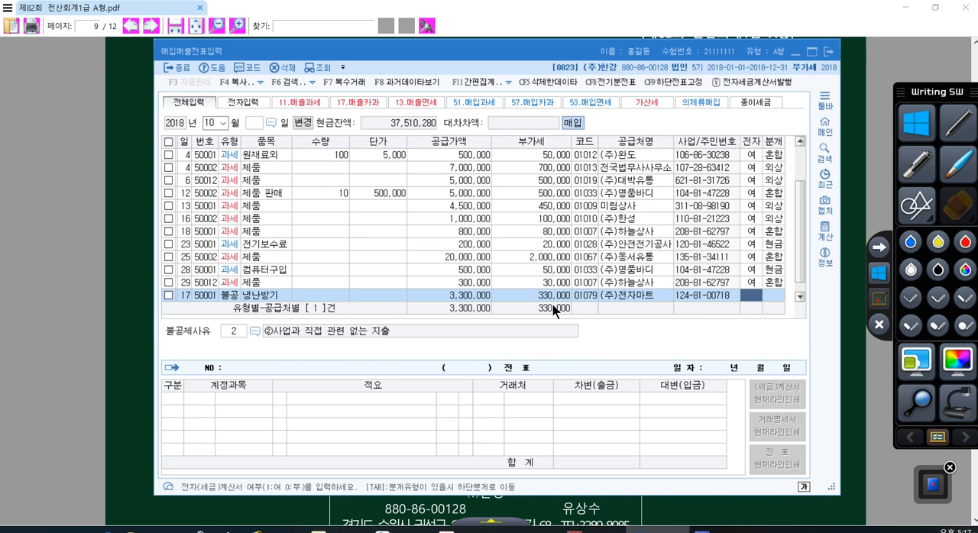
key(Return)
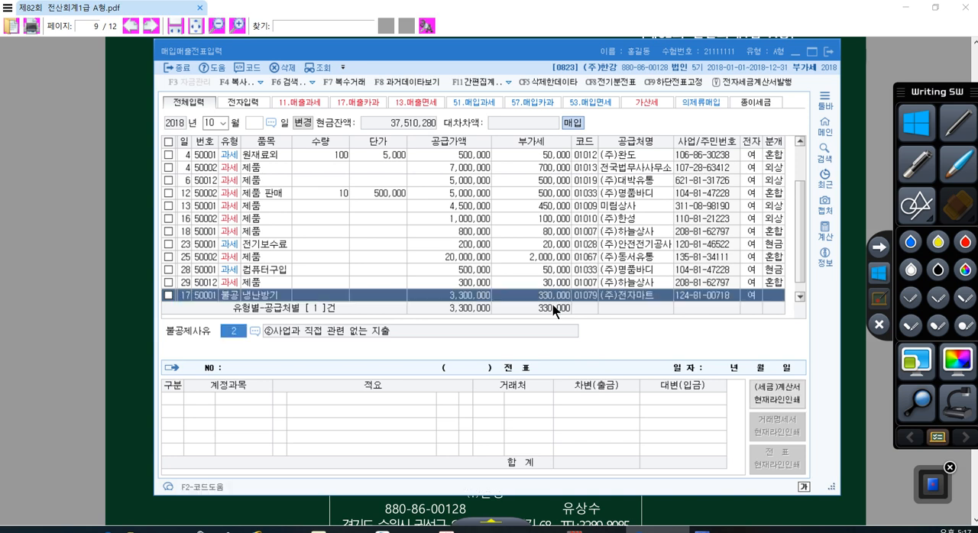
- Review the 불공제사유 options for the 냉난방기 row and pick 2 사업과 직접 관련 없는 지출 again
click(253, 332)
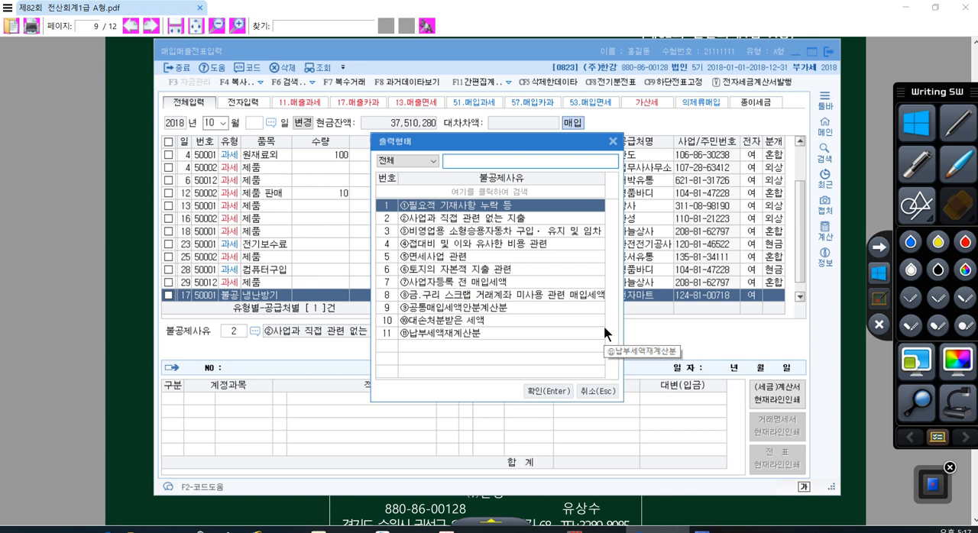
click(489, 218)
click(488, 232)
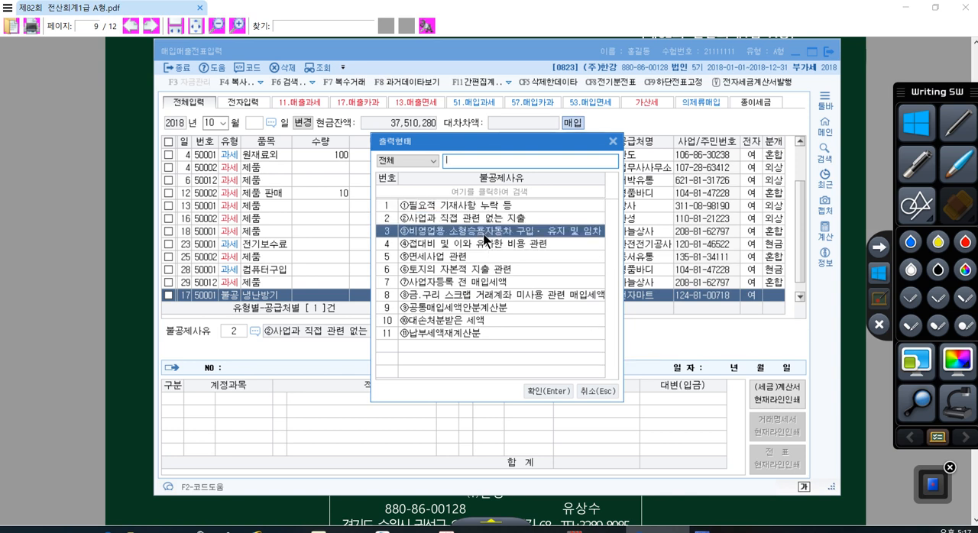
click(484, 249)
click(484, 253)
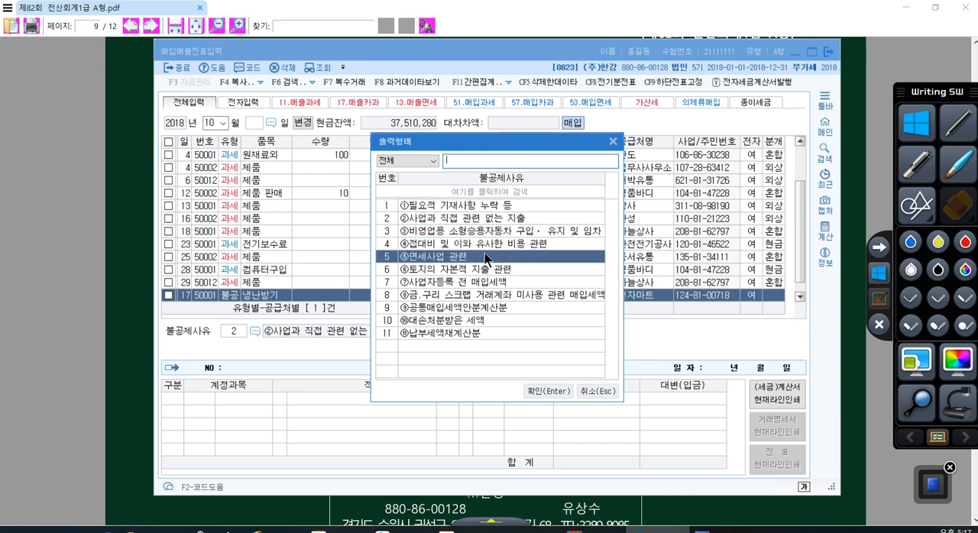
click(485, 273)
click(414, 220)
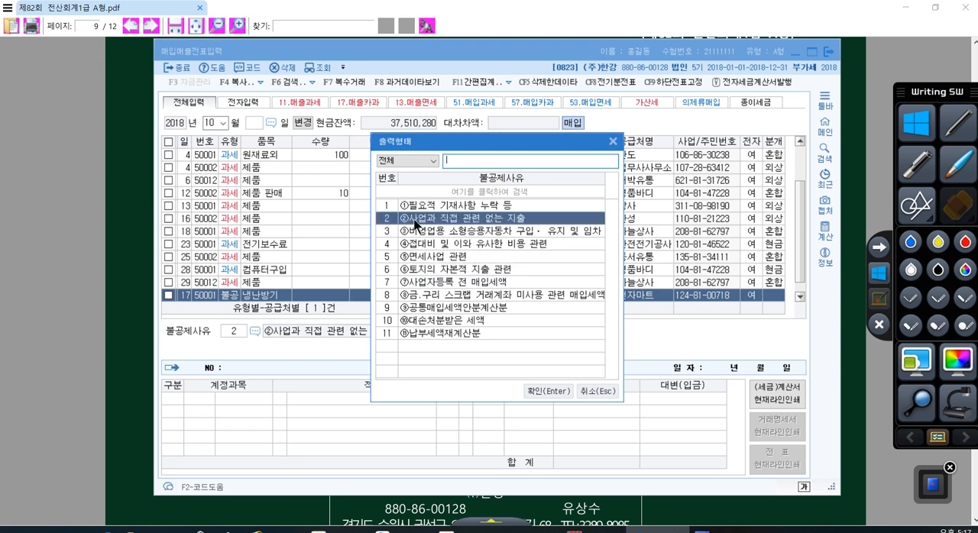
click(421, 232)
click(425, 245)
click(426, 257)
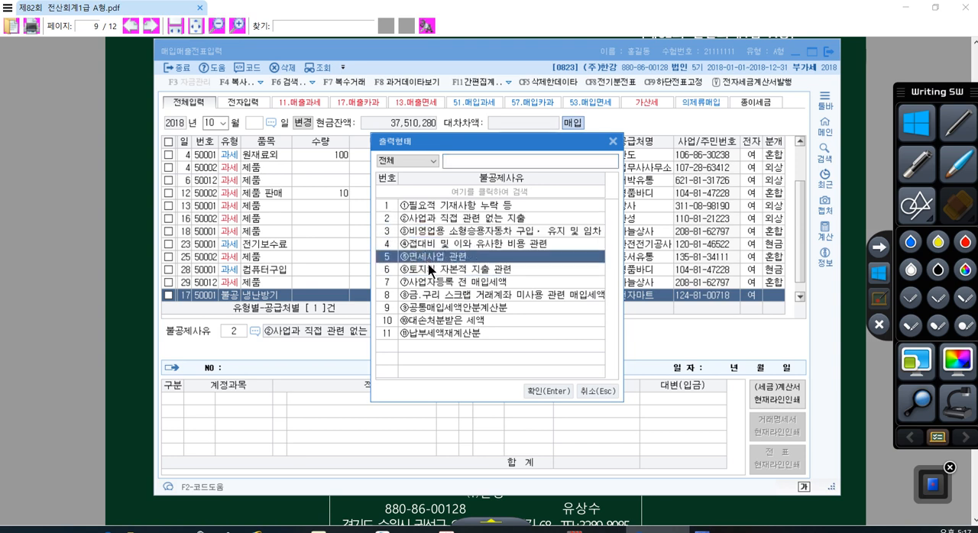
click(428, 266)
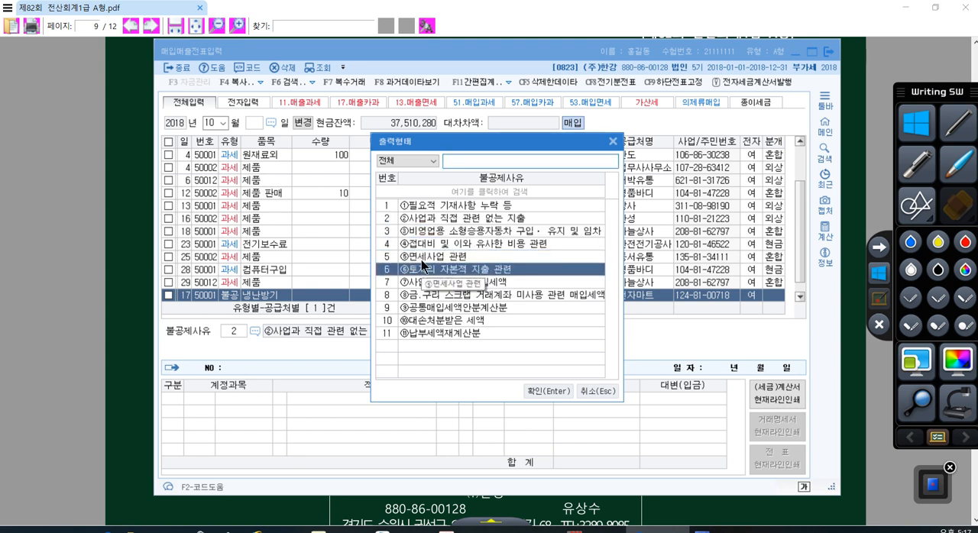
click(421, 221)
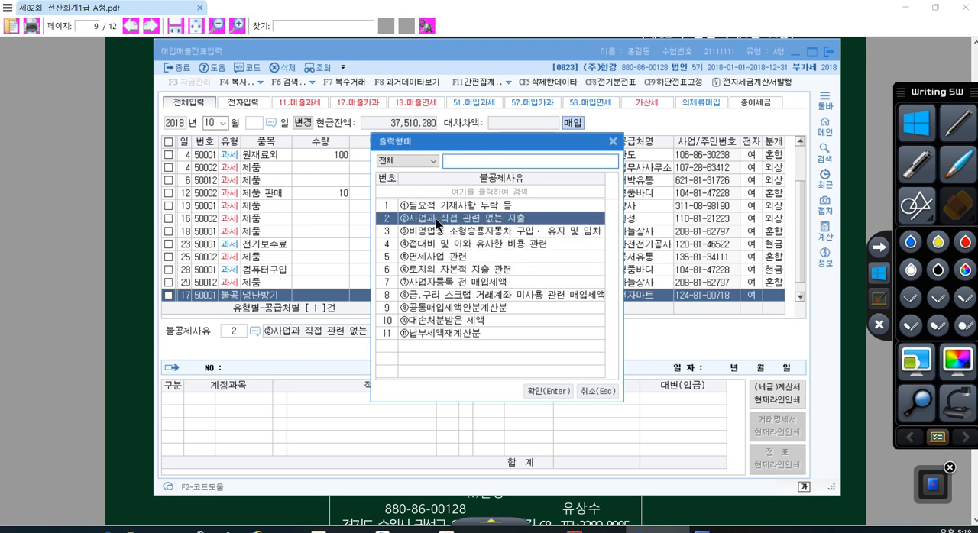
double_click(435, 217)
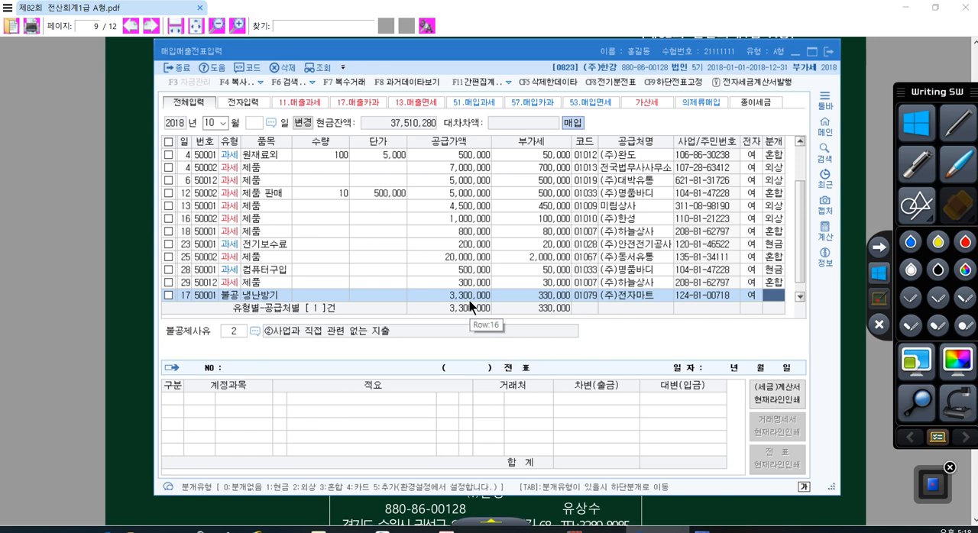
- Set the 분개 of the October 17 냉난방기 row to 3 혼합 and go to the debit line's account code
text(3)
key(Return)
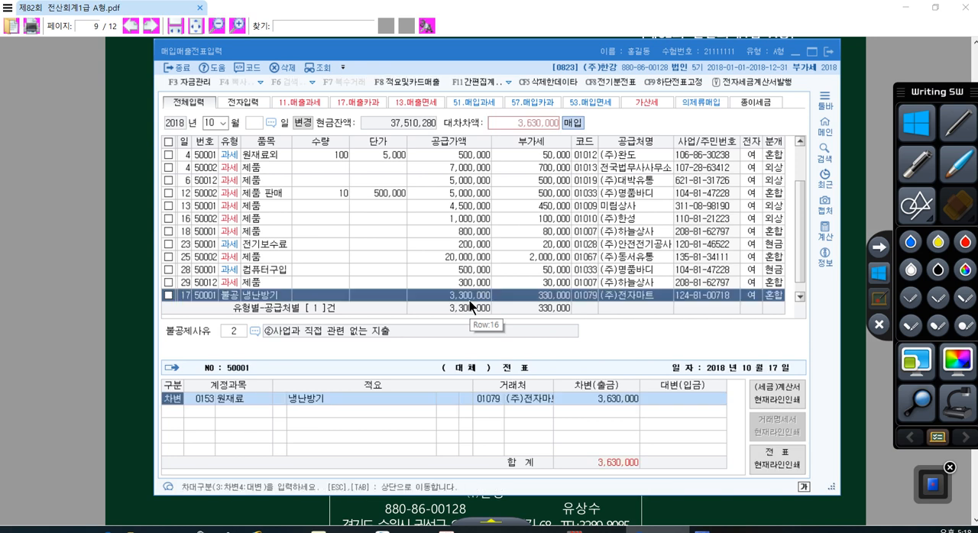
key(Return)
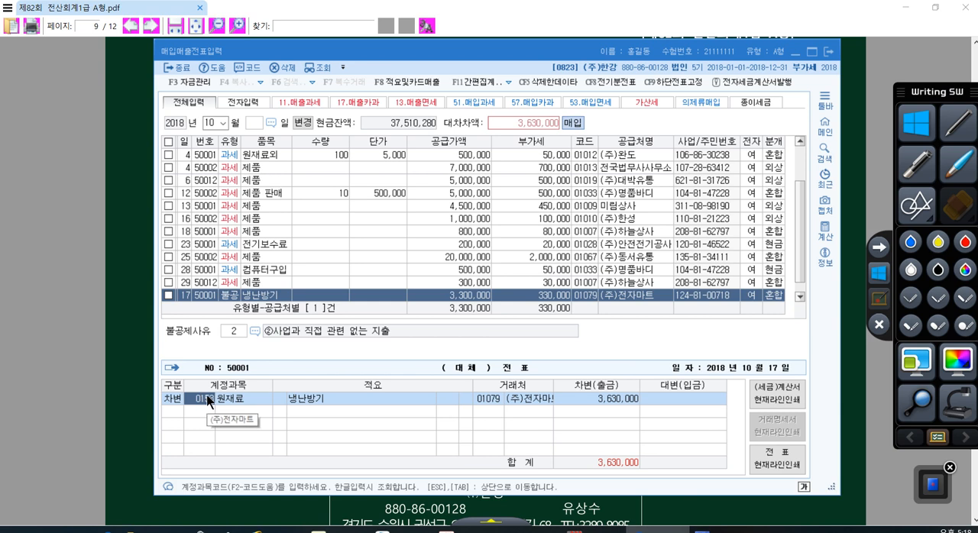
- Try 0212 비품 as the debit account of the 냉난방기 journal entry
text(비품)
key(Return)
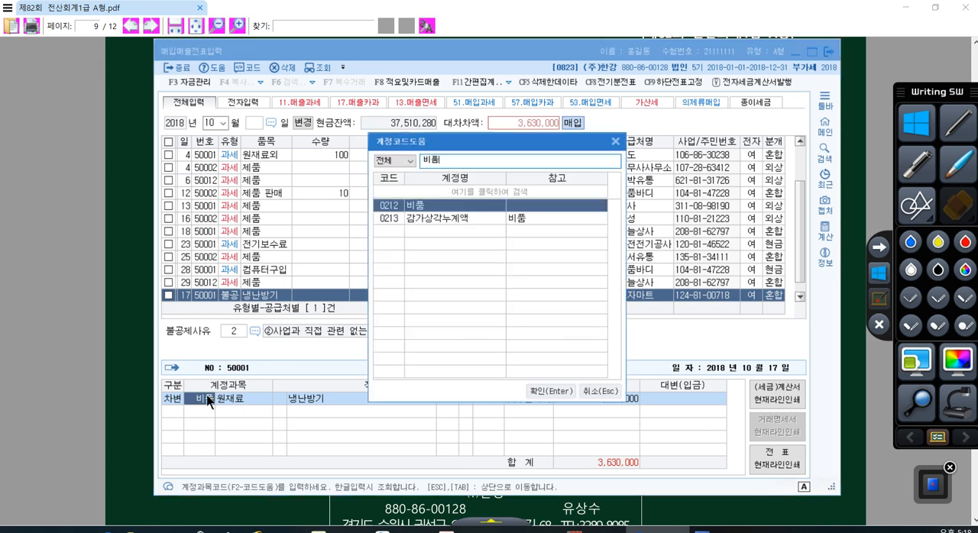
key(Return)
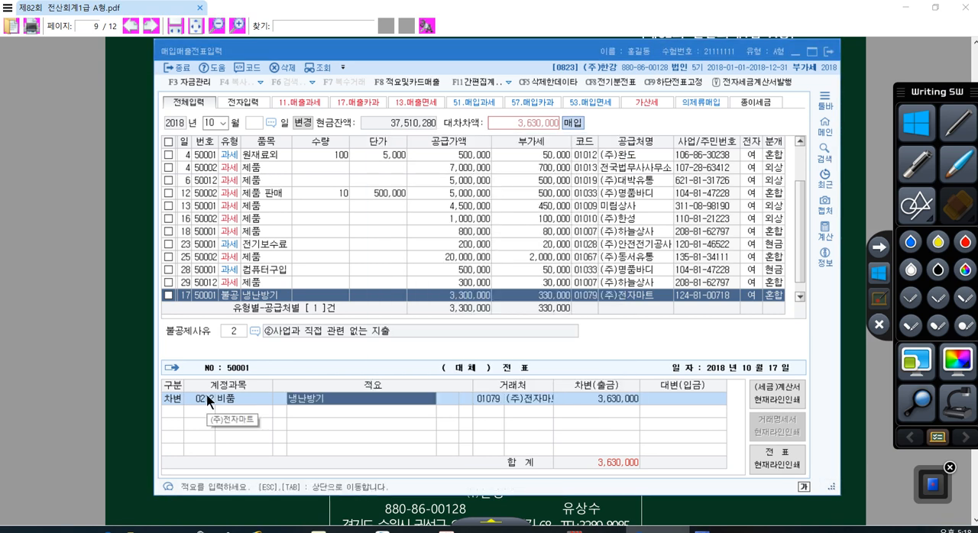
- Change the debit account of the 냉난방기 journal entry to 가지급금
click(207, 399)
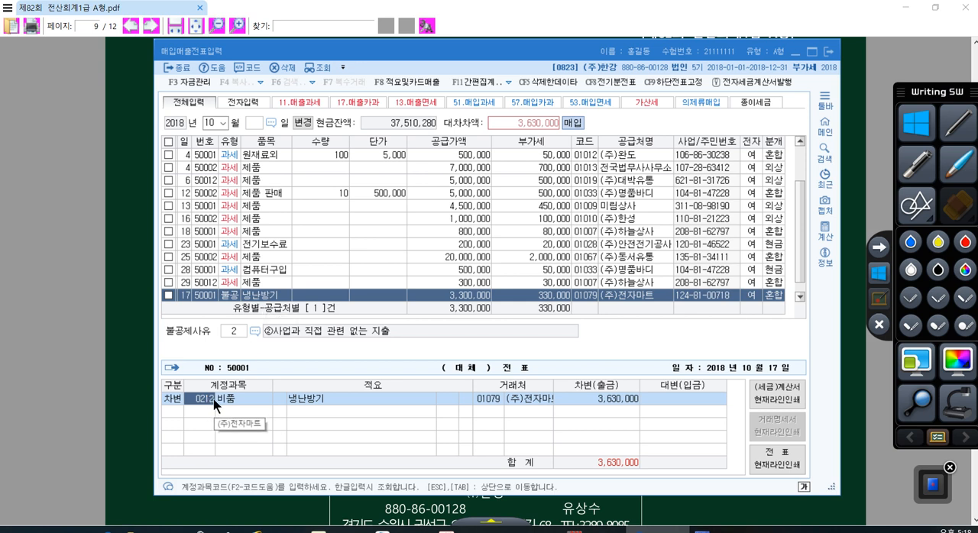
text(기지급)
key(Return)
- Add a credit line with account 102 당좌예금 for 3,630,000 to the October 17 journal entry
key(Return)
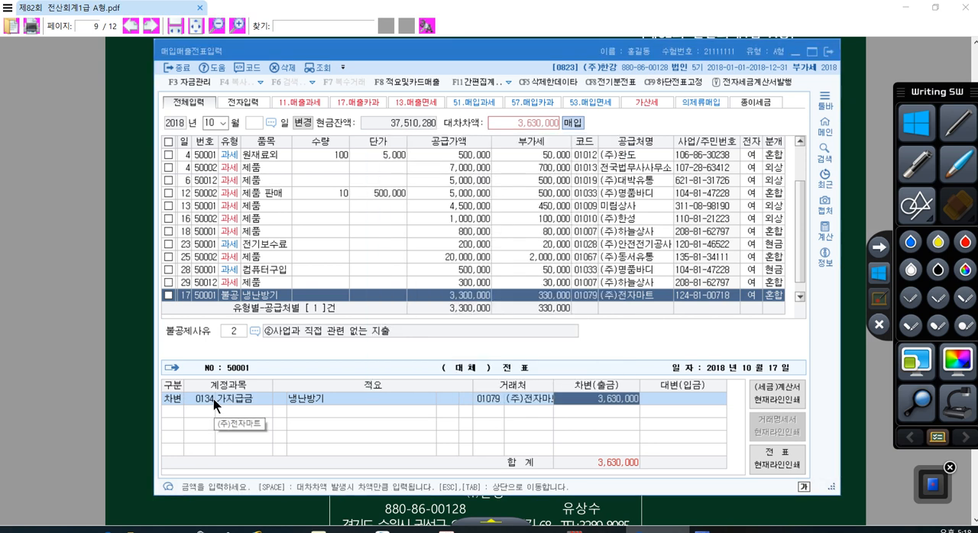
key(Return)
text(4)
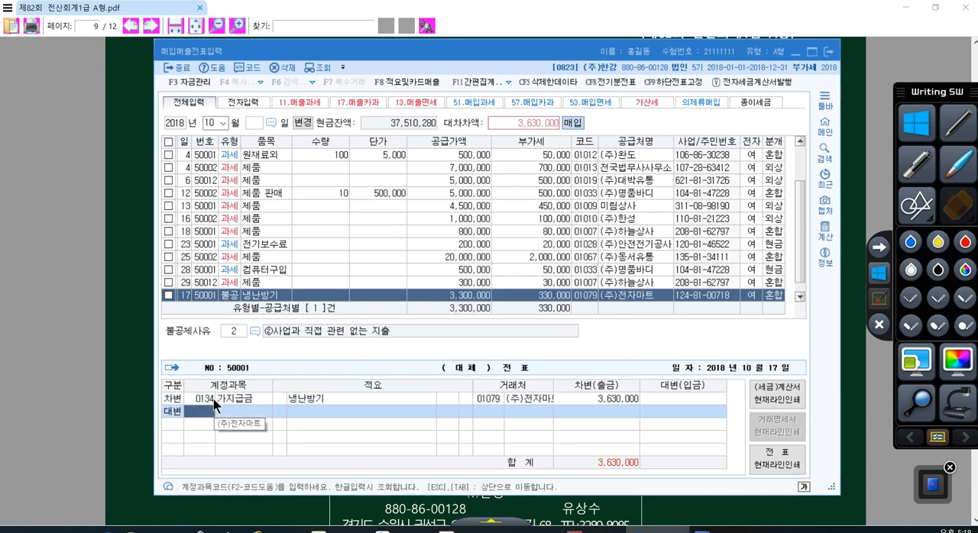
text(102)
key(Return)
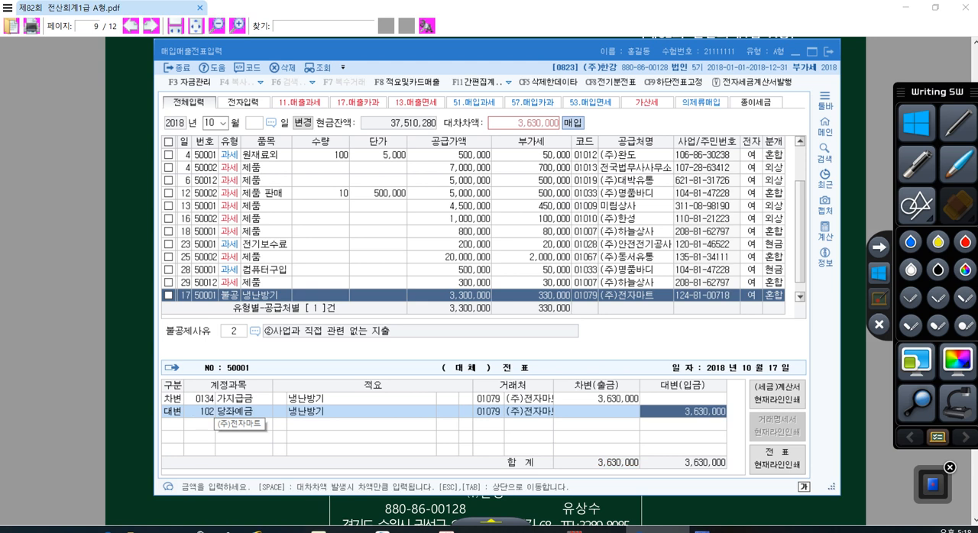
- Check the 가지급금 line's 거래처 and search the 거래처 list for 대표, then cancel the lookup
click(229, 398)
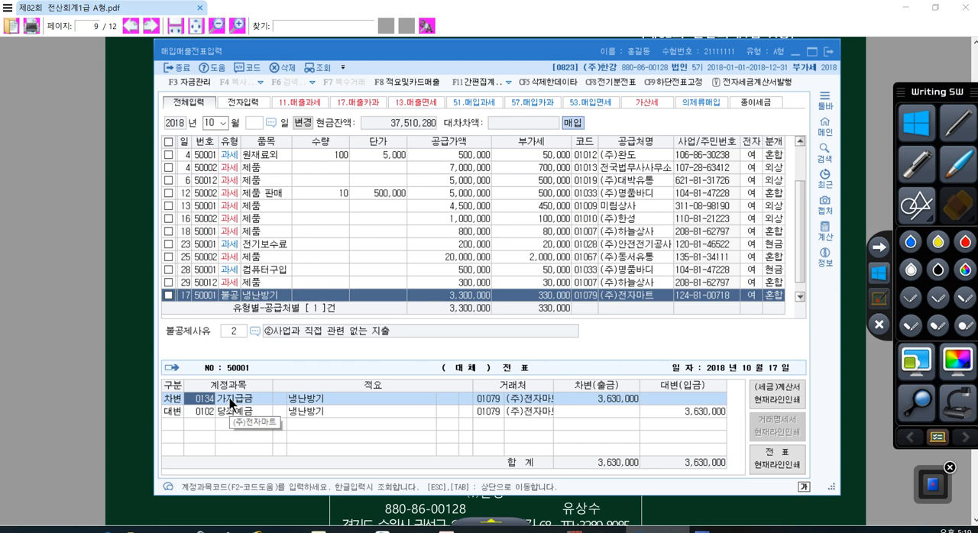
click(490, 400)
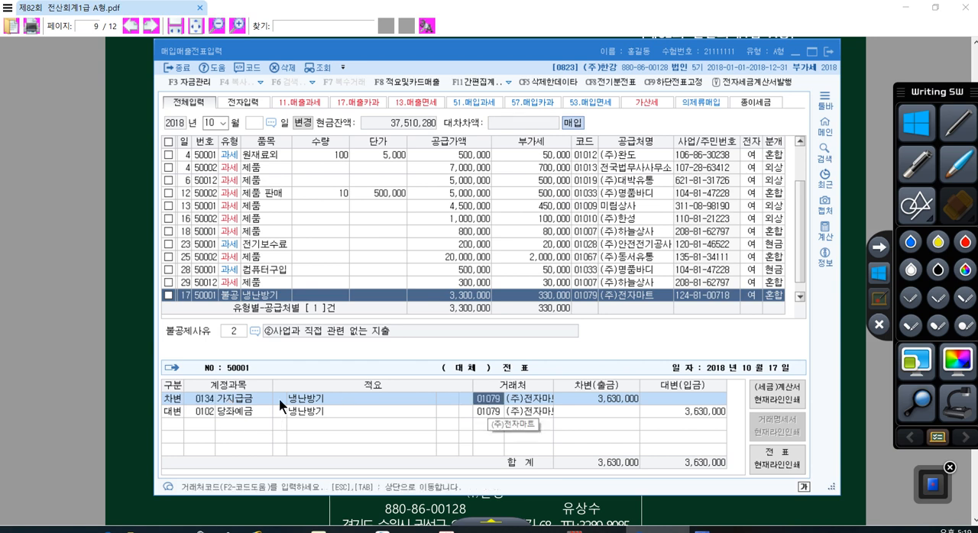
click(200, 398)
click(483, 398)
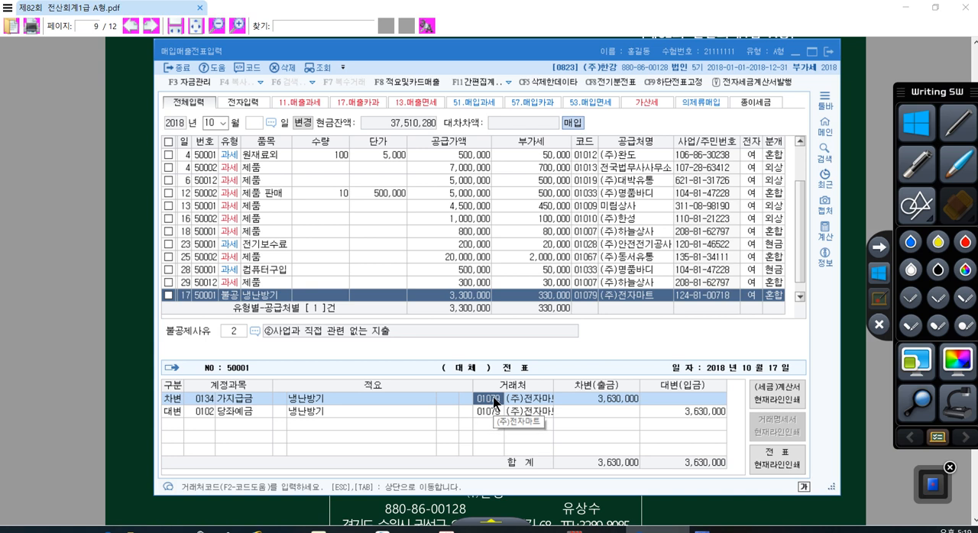
text(머피)
key(Return)
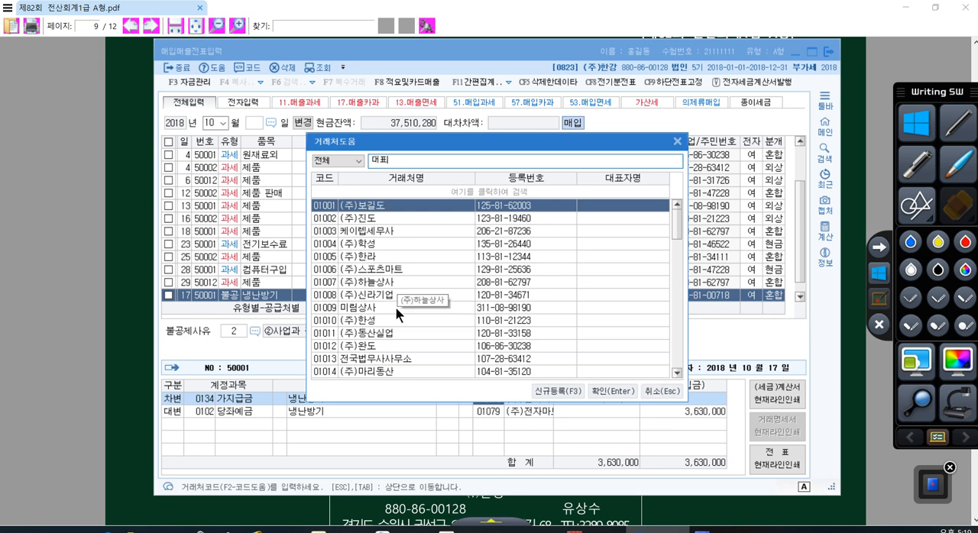
scroll(375, 351, down, 3)
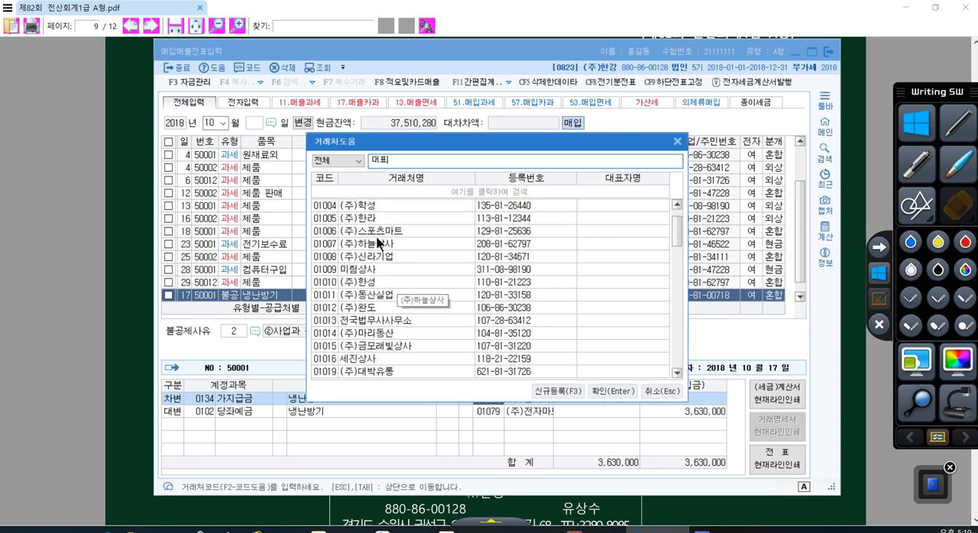
click(657, 392)
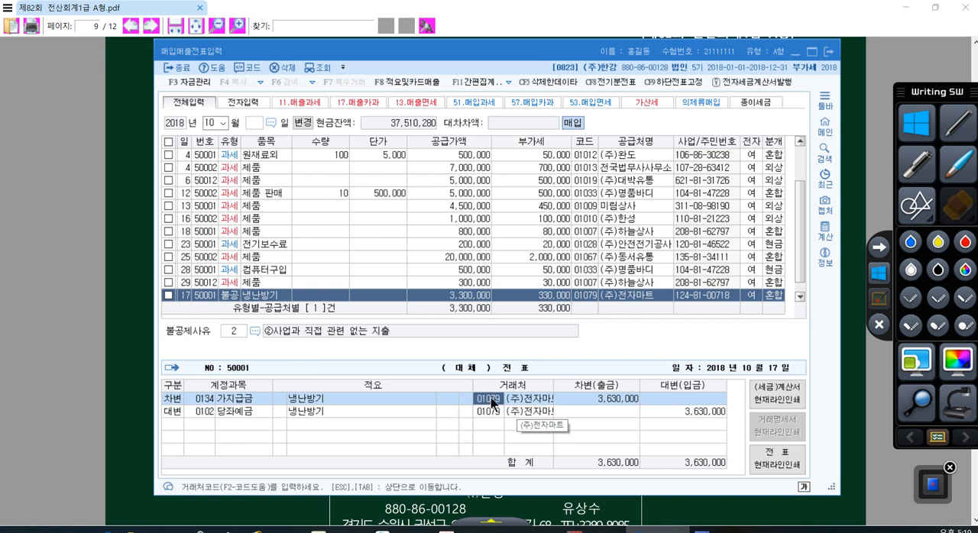
click(277, 396)
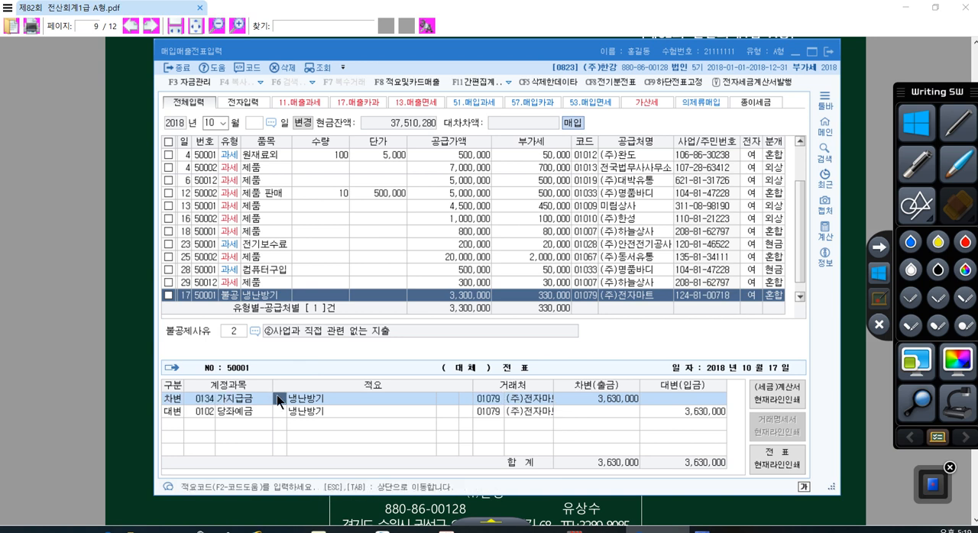
click(494, 393)
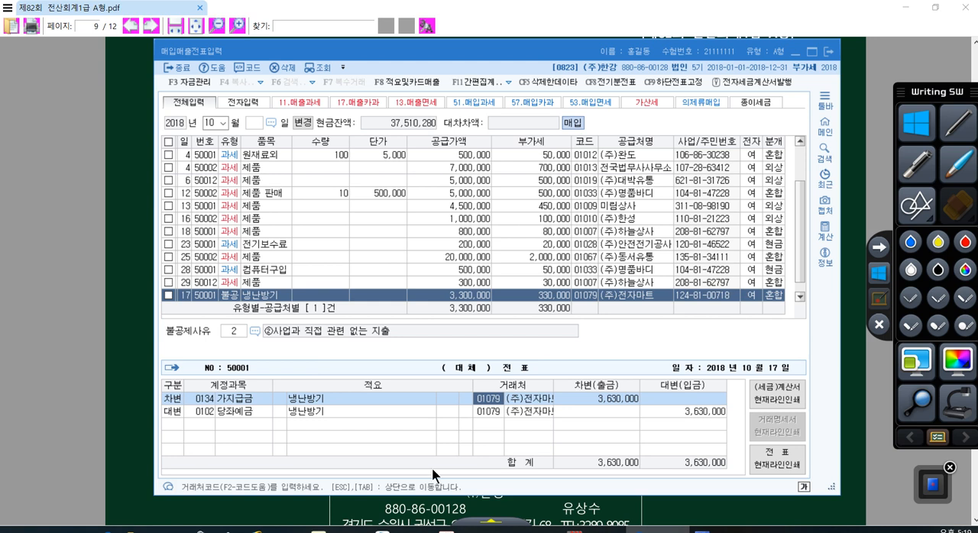
click(236, 403)
click(484, 398)
- Leave the October 17 journal entry and start a new voucher row dated the 27th
key(Escape)
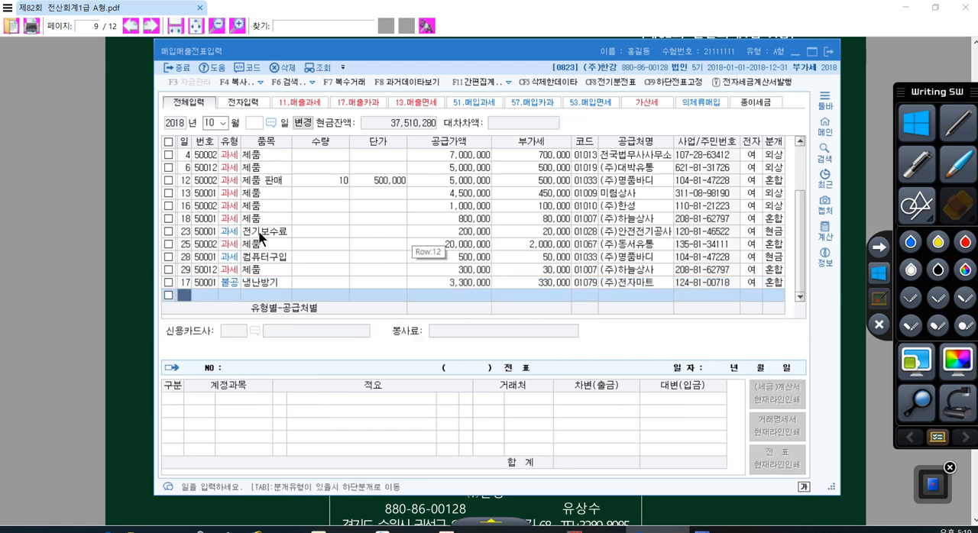
text(27)
key(Return)
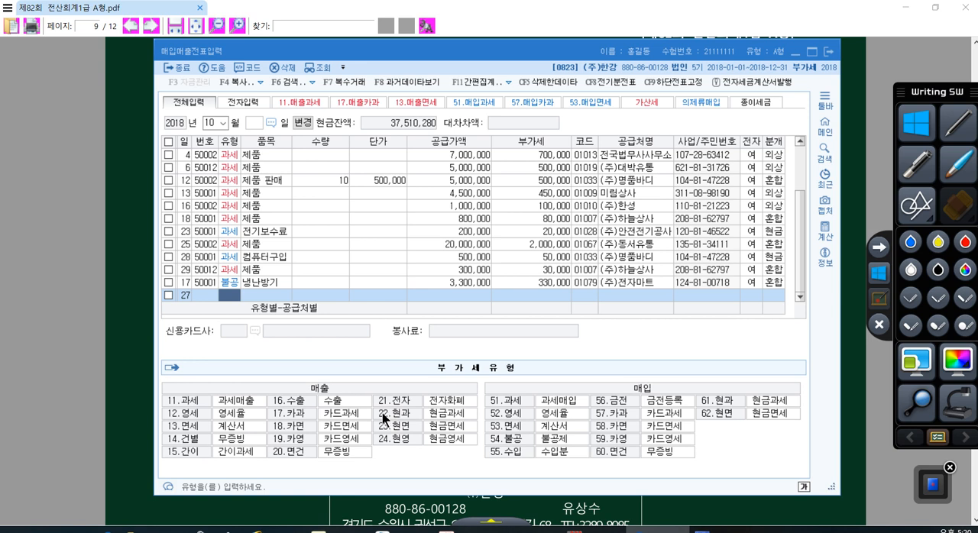
- Check question [5]'s cash receipt amounts in the exam PDF, then set the October 27 row in KcLep to type 22 현과
click(551, 505)
scroll(521, 403, down, 10)
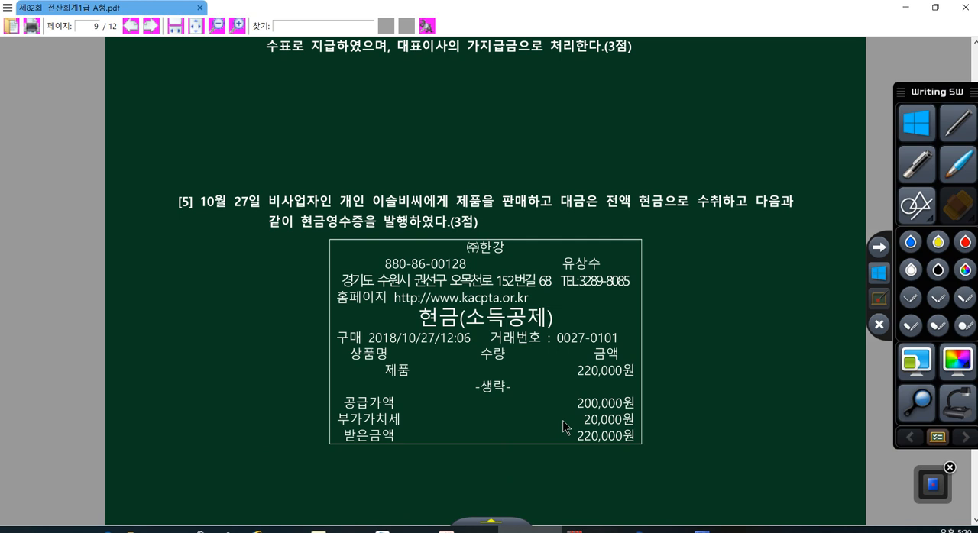
scroll(604, 425, up, 1)
drag(616, 426, 497, 391)
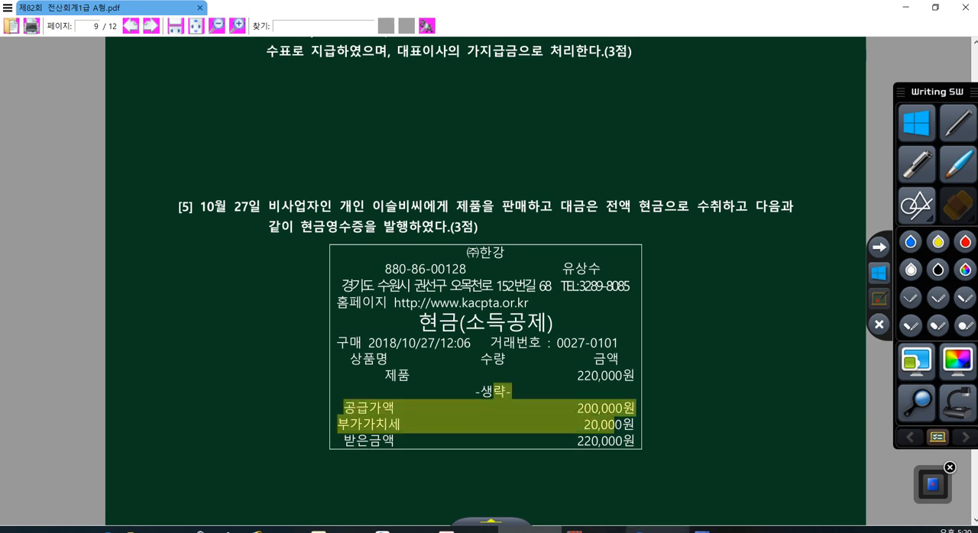
mouse_move(657, 531)
click(657, 529)
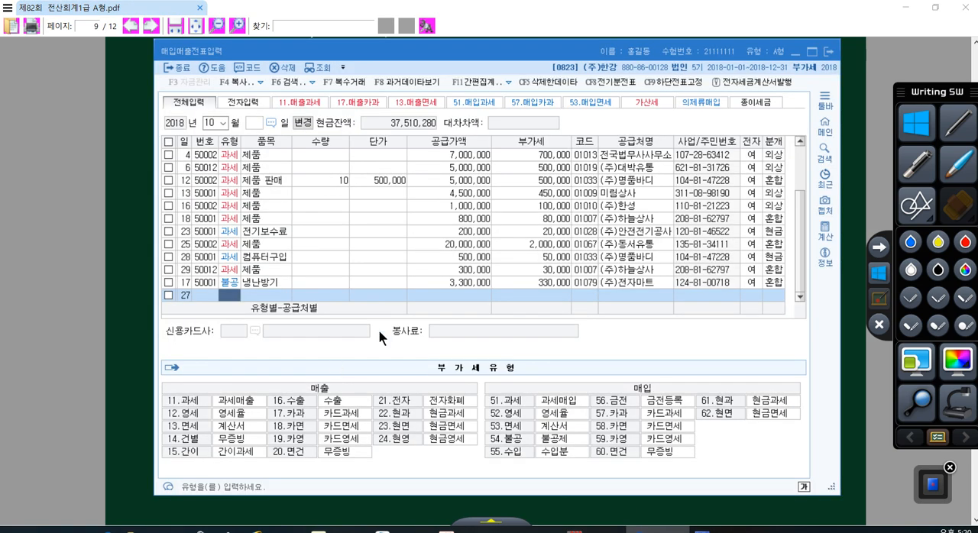
text(22)
key(Return)
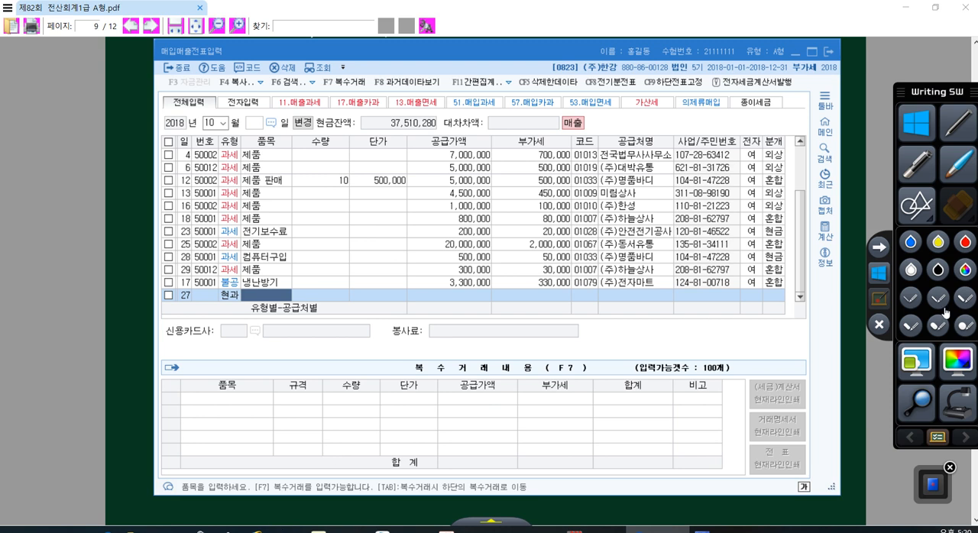
- Check the product sold in question [5] of the PDF, then enter 제품 as the October 27 item in KcLep, leaving 수량 and 단가 blank
click(648, 530)
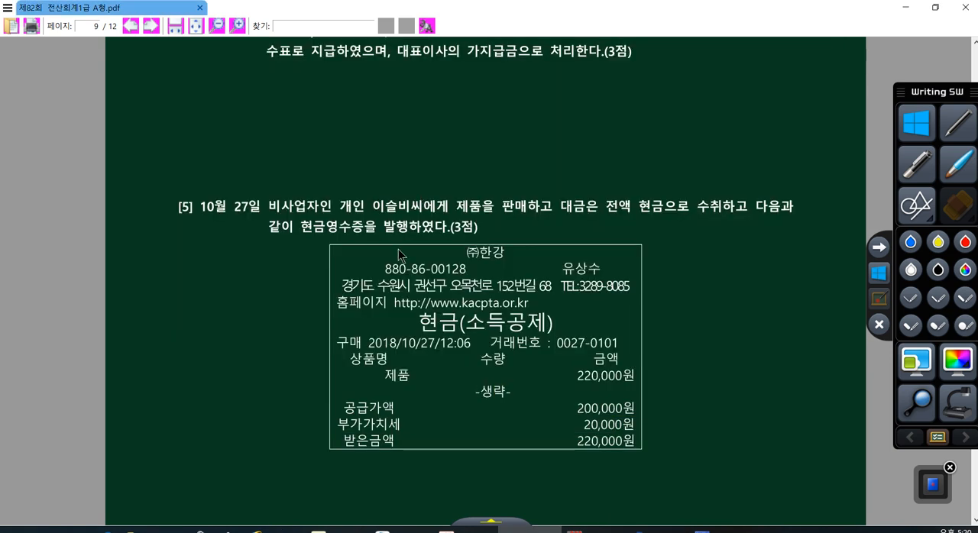
drag(456, 205, 527, 206)
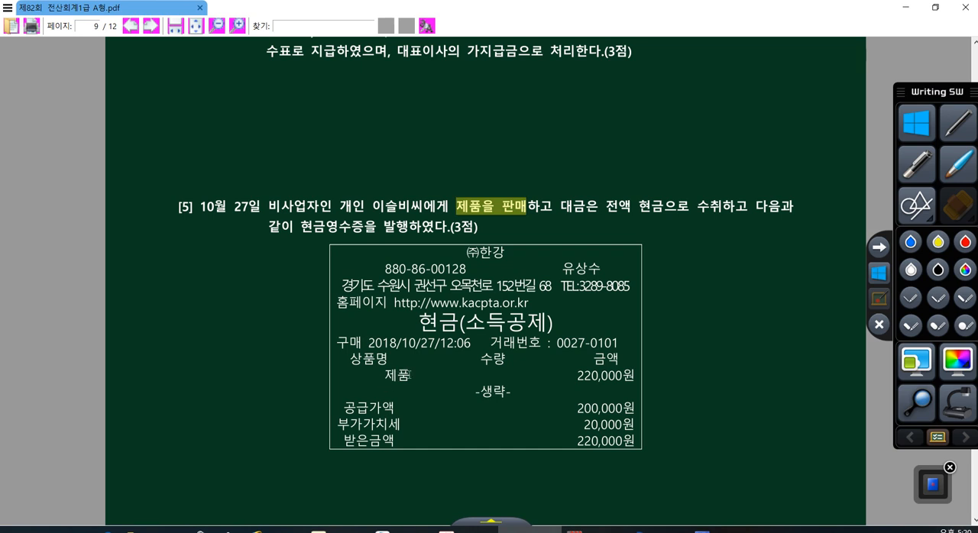
drag(409, 374, 382, 375)
click(655, 529)
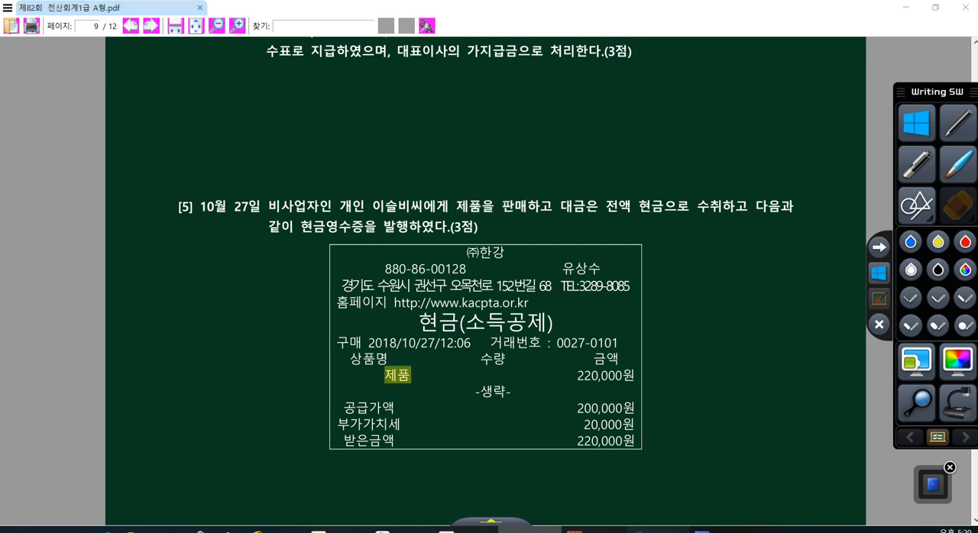
text(제품)
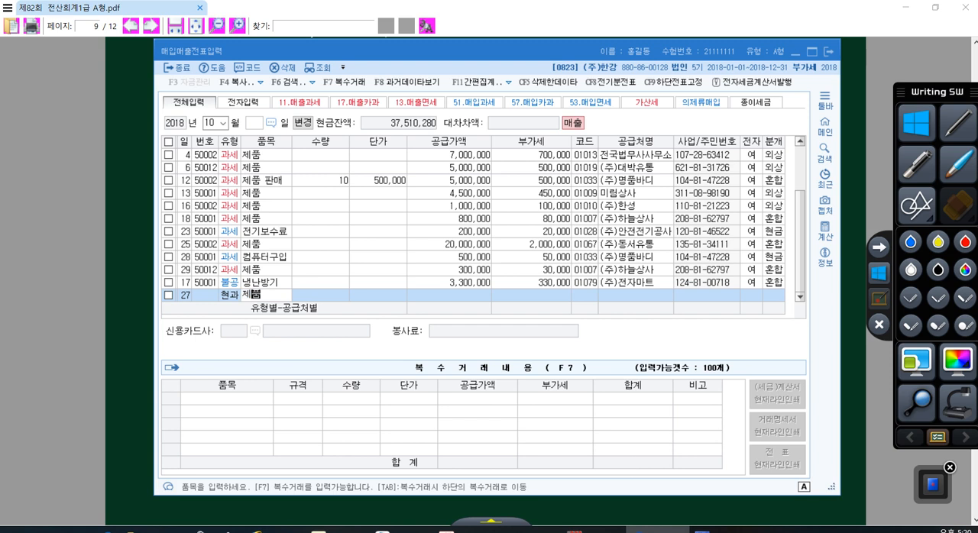
key(Return)
key(Return)
key(Return)
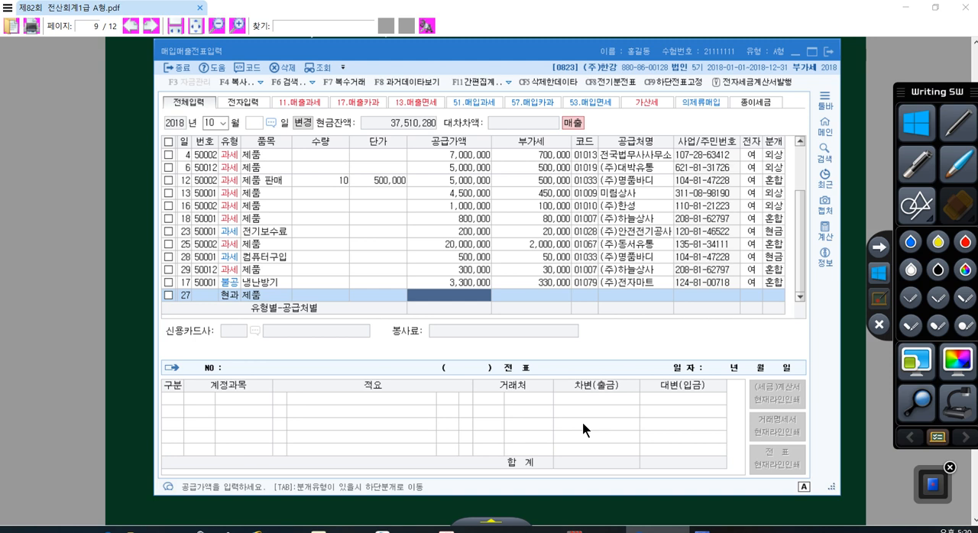
- Try 200,000 as the October 27 공급가액, and check question [5]'s 공급가액 and 부가가치세 amounts in the exam PDF
text(200000)
key(Return)
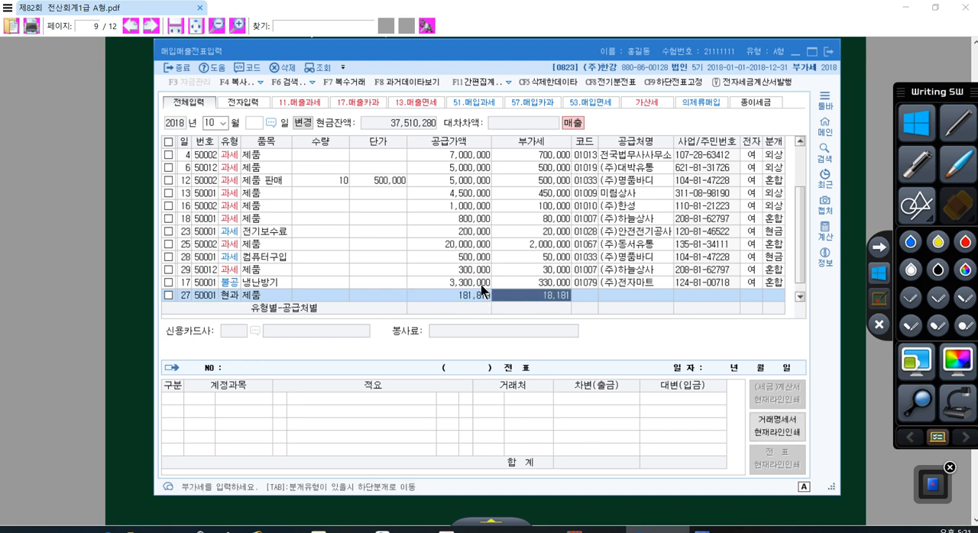
click(654, 531)
drag(584, 408, 634, 408)
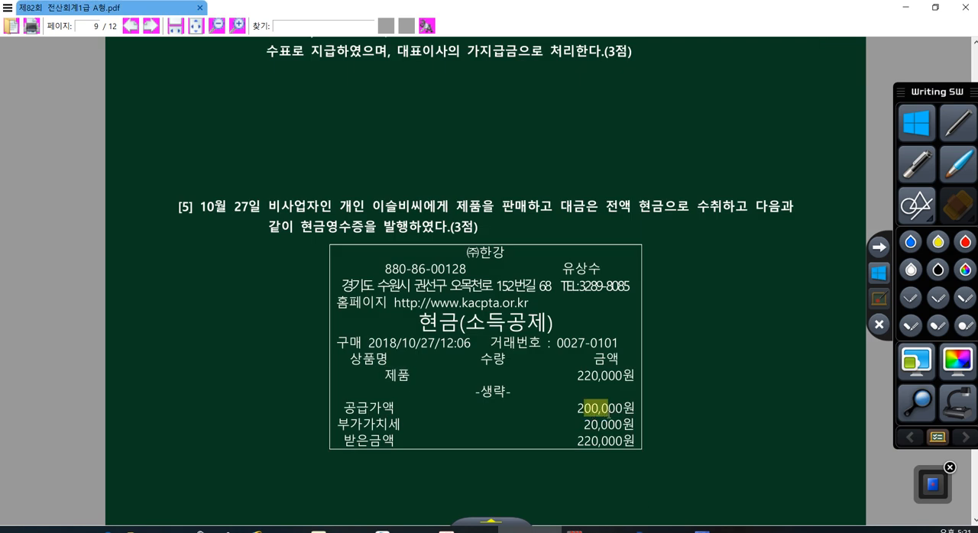
drag(337, 424, 621, 424)
click(657, 529)
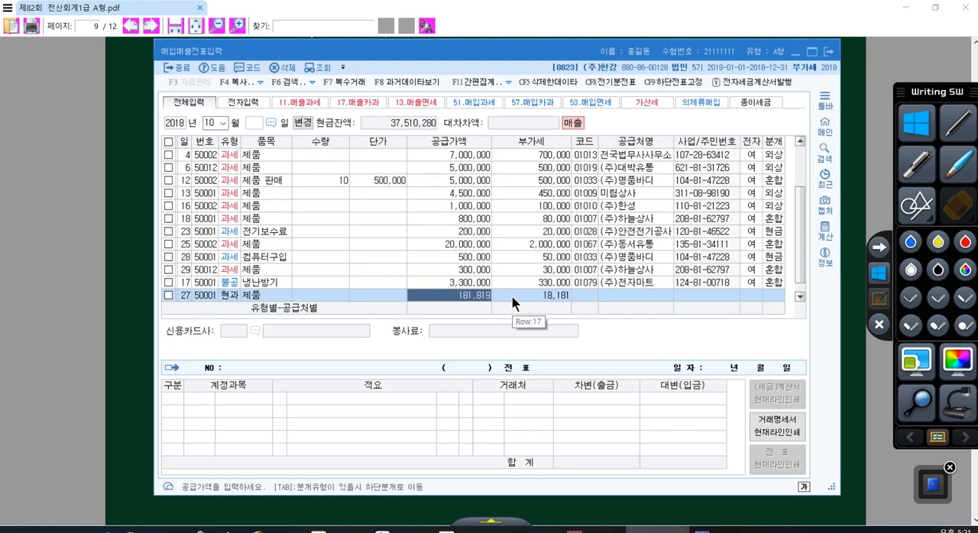
- Set the October 27 row's 공급가액 to 200,000 and its 부가세 to 20,000
text(2000000)
key(Return)
text(20000)
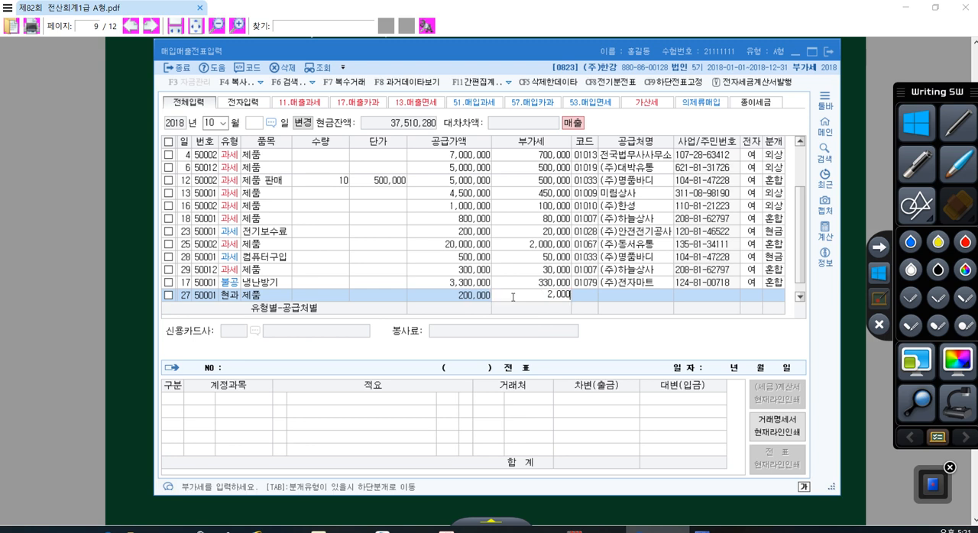
key(Return)
- Set the October 27 row's 공급처 to the individual buyer named in question [5] and 분개 to 1 현금, completing the voucher
key(plus)
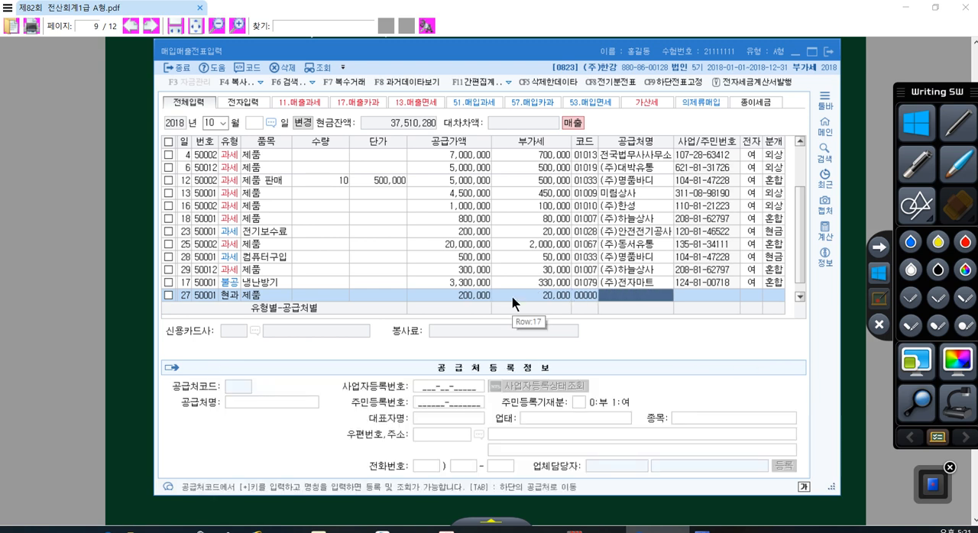
text(이슬)
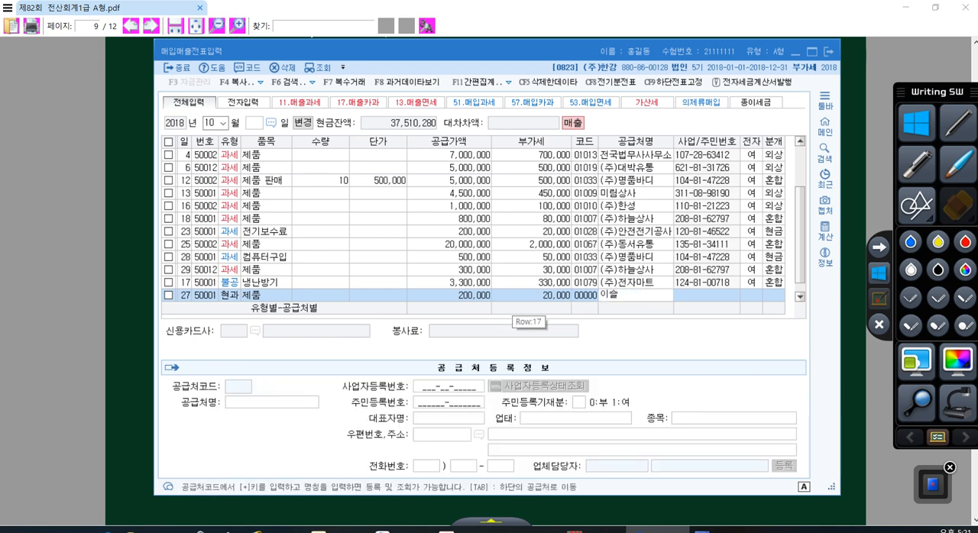
key(Return)
key(Return)
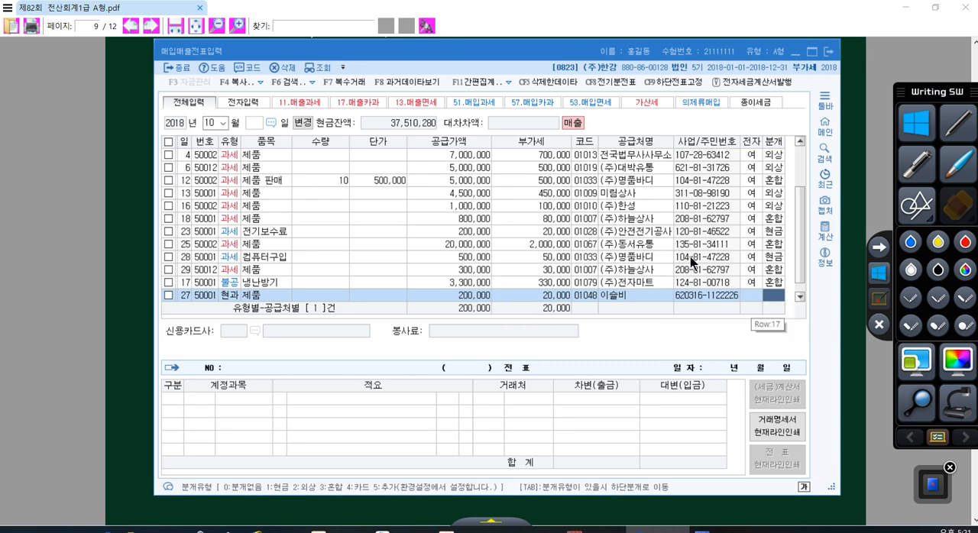
text(1)
key(Return)
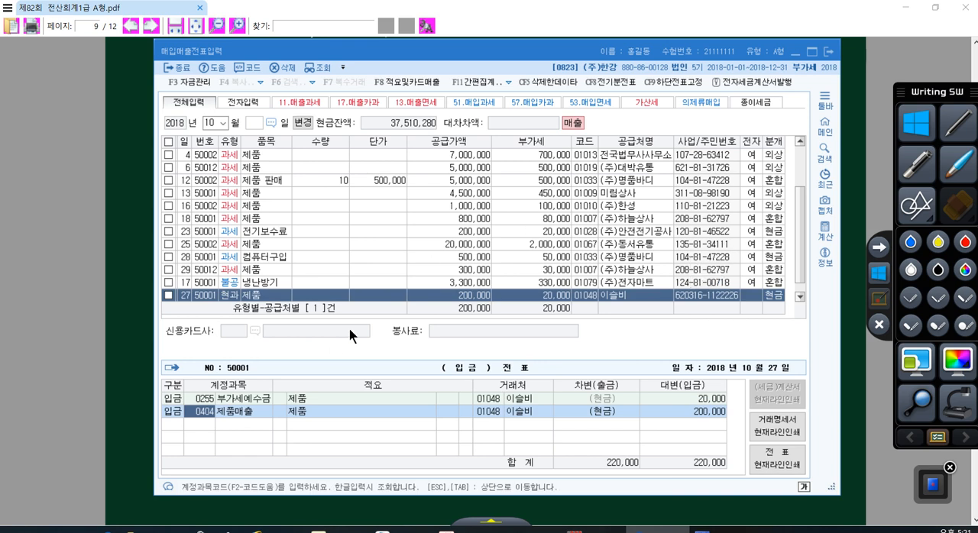
key(Escape)
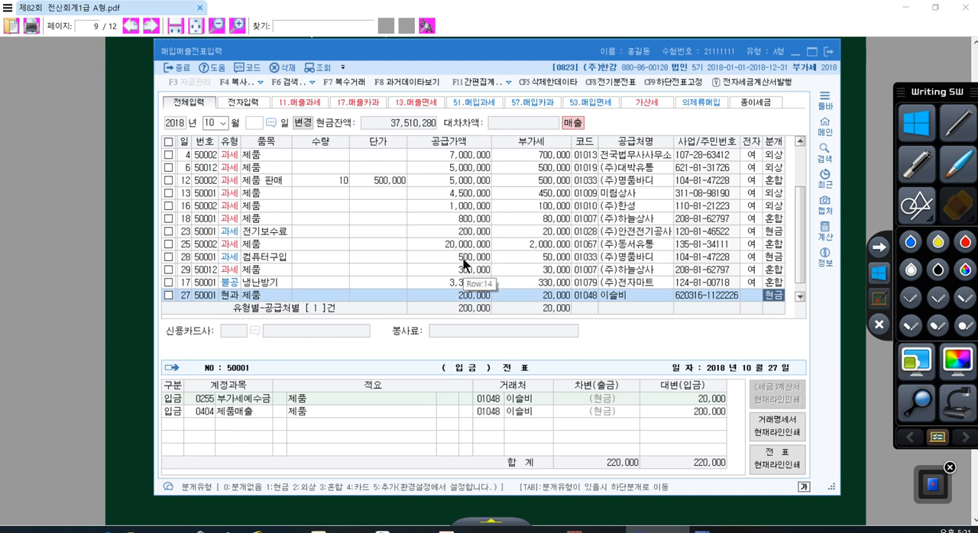
key(Return)
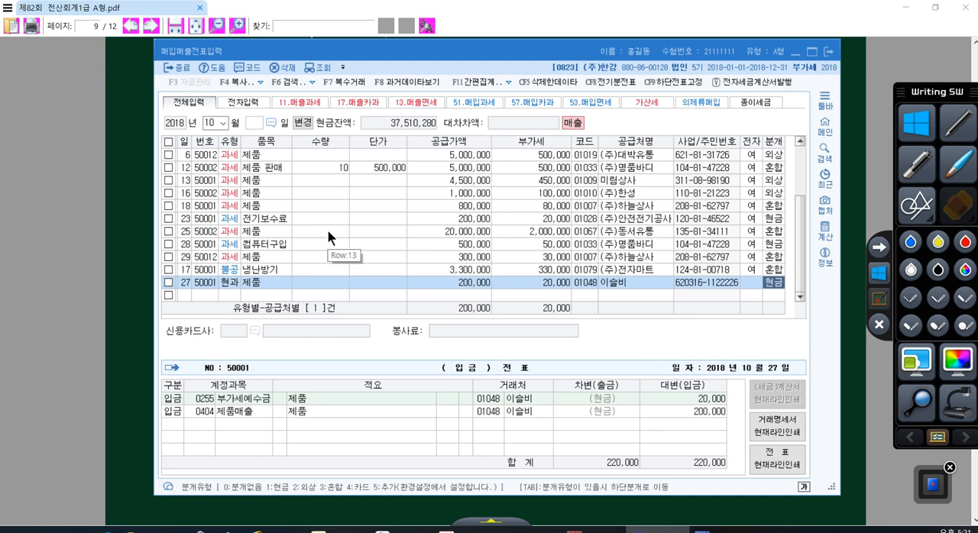
click(210, 123)
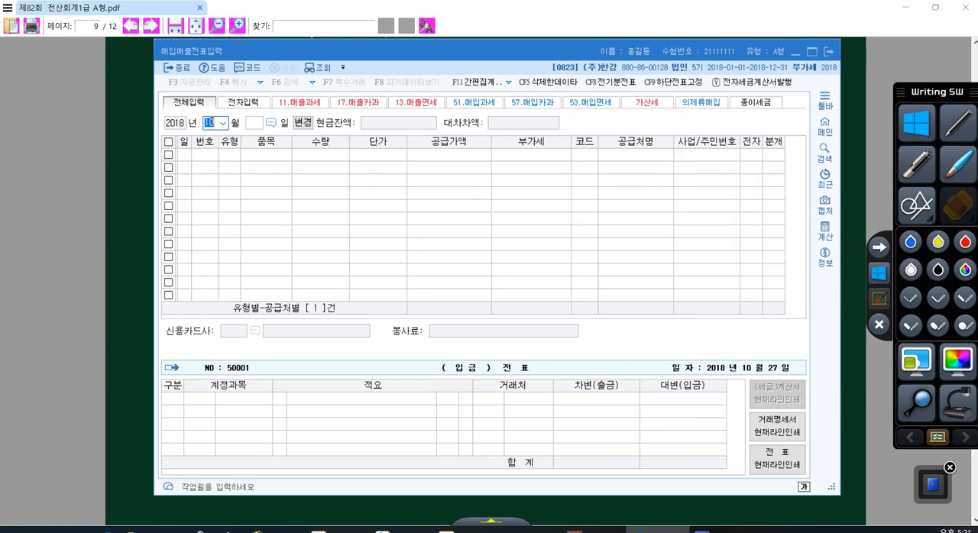
text(11)
key(Return)
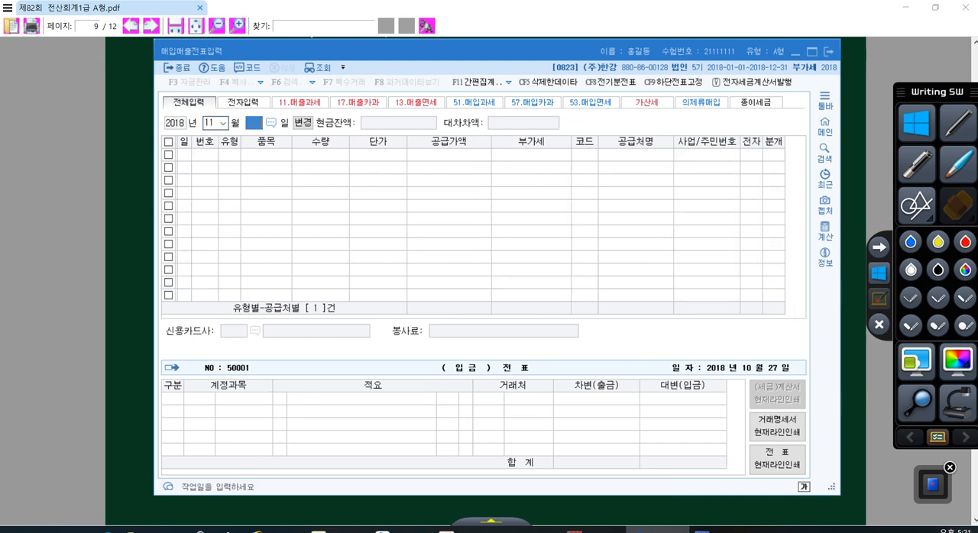
text(12)
key(Return)
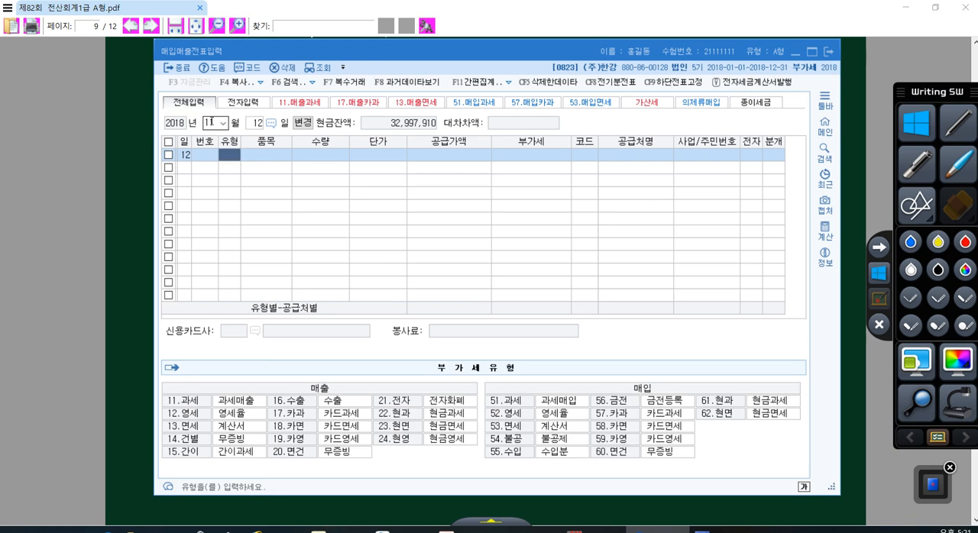
click(175, 136)
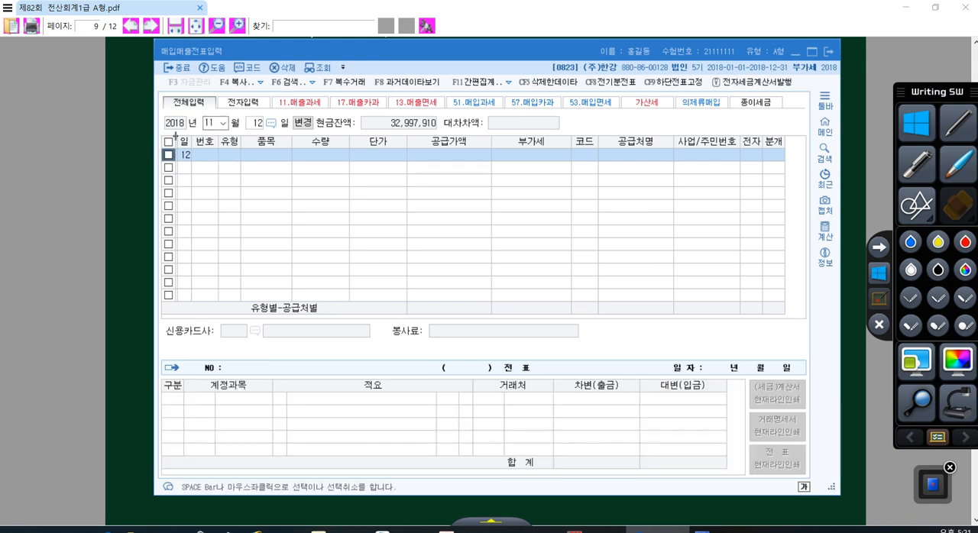
- Change the voucher month to 12, leave the day filter blank, and start a new row dated the 10th
click(215, 124)
text(12)
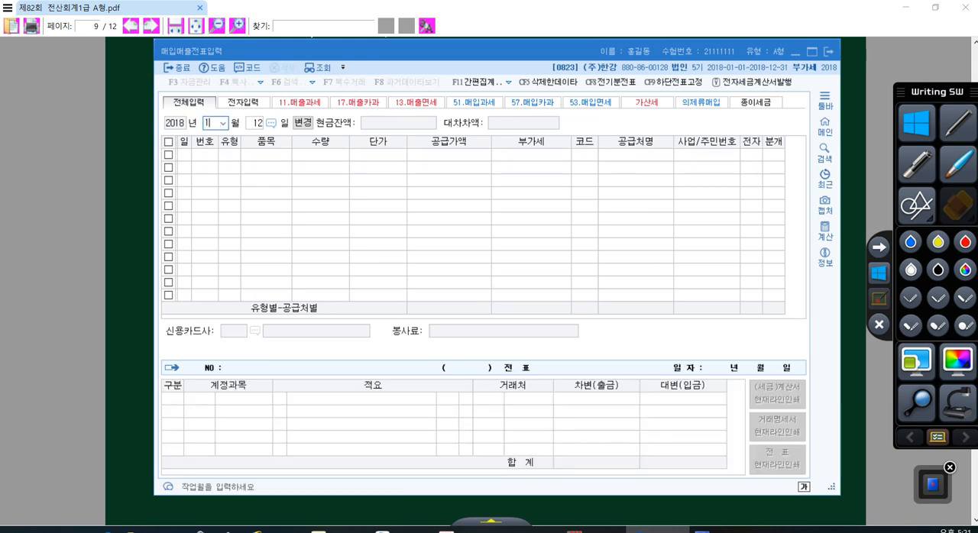
key(Return)
key(BackSpace)
key(Return)
text(10)
key(Return)
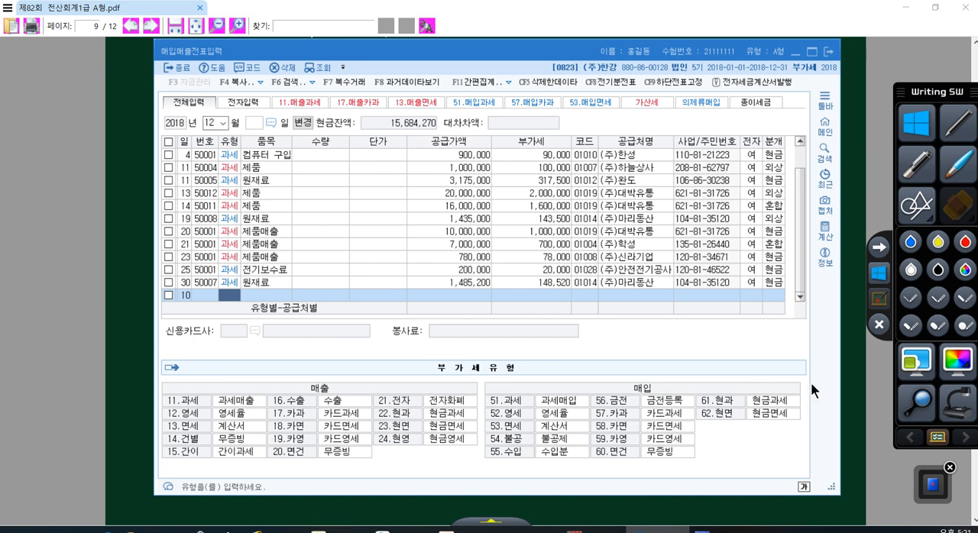
- Read question [6] in the exam PDF and underline the phrase 전자세금계산서를 발급받았다 in red
click(857, 405)
scroll(552, 309, down, 5)
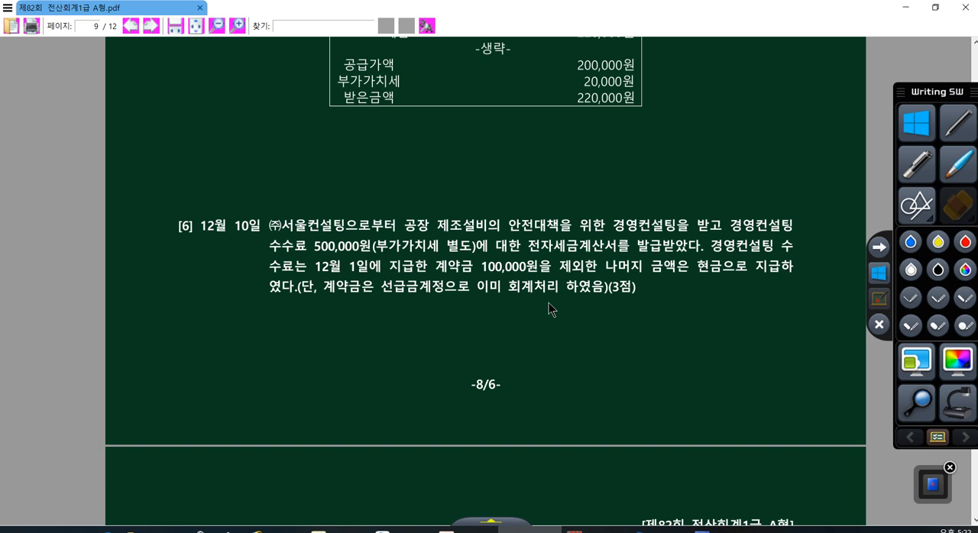
click(879, 299)
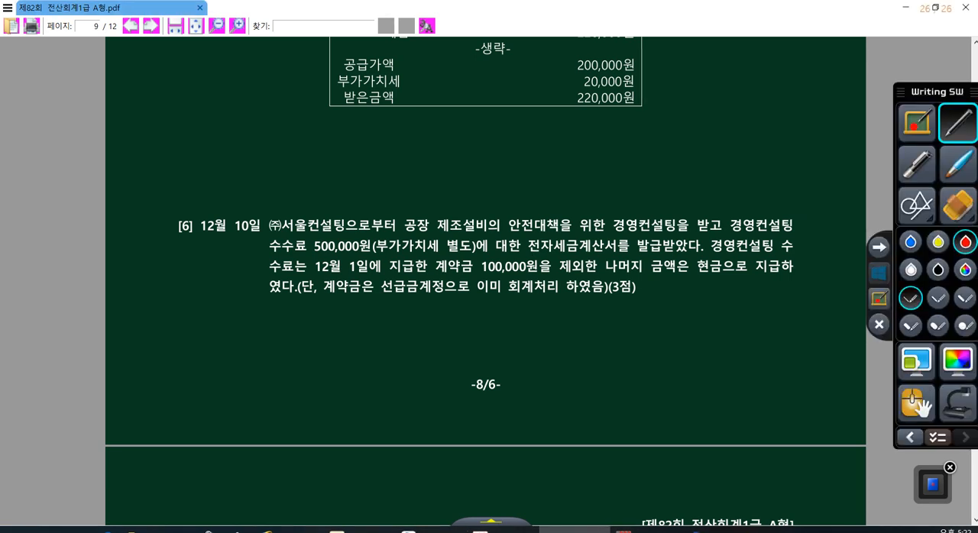
drag(531, 250, 698, 250)
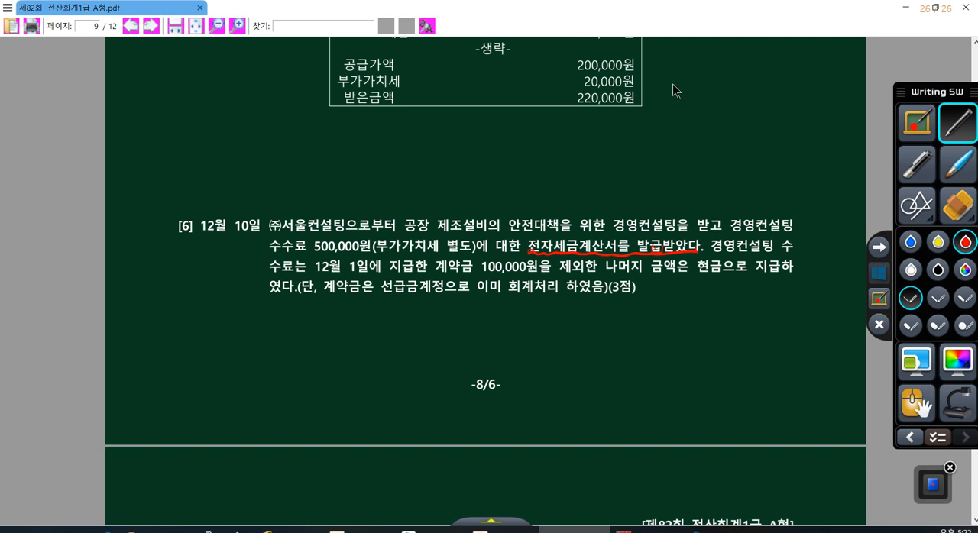
click(878, 272)
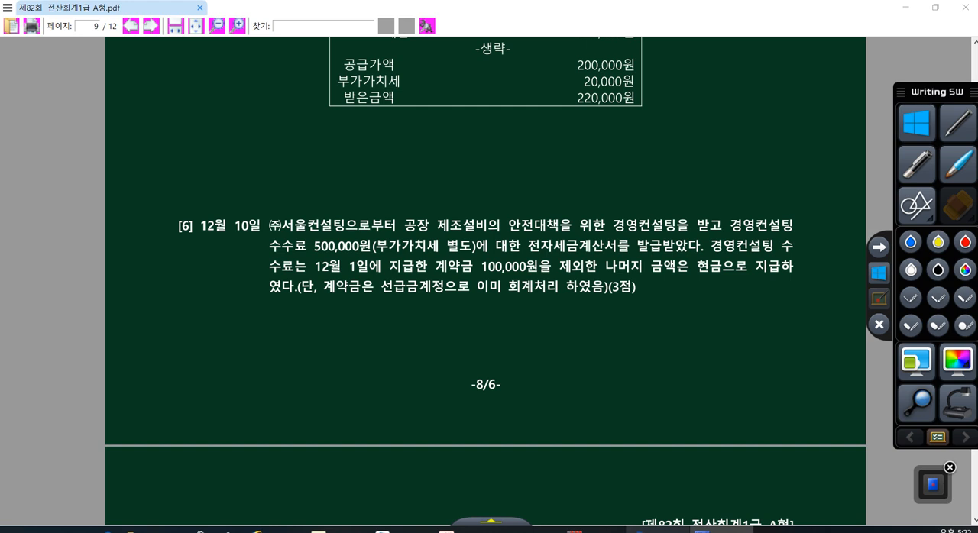
- In KcLep, set the December 10 row to type 51 과세 with item 수수료, leaving 수량 and 단가 blank
click(658, 529)
text(51)
key(Return)
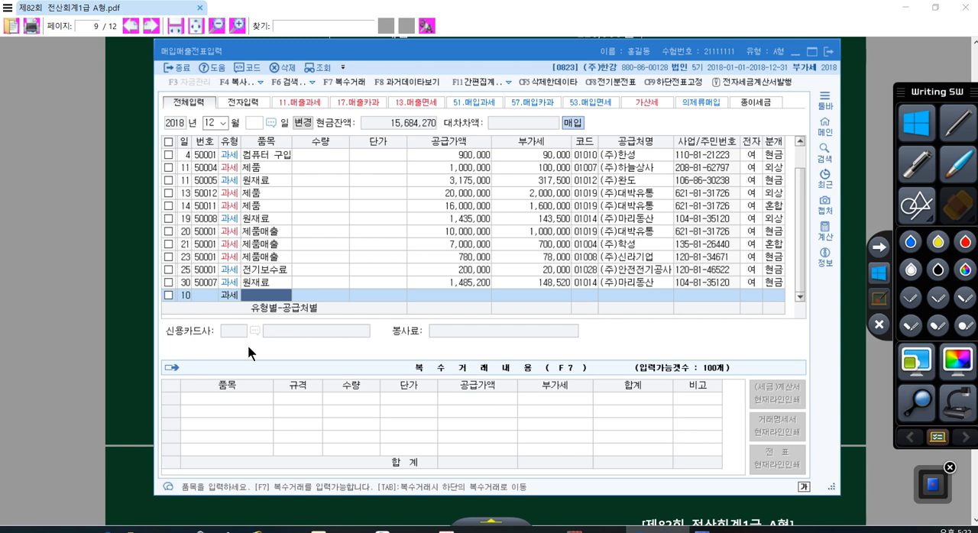
text(수수료)
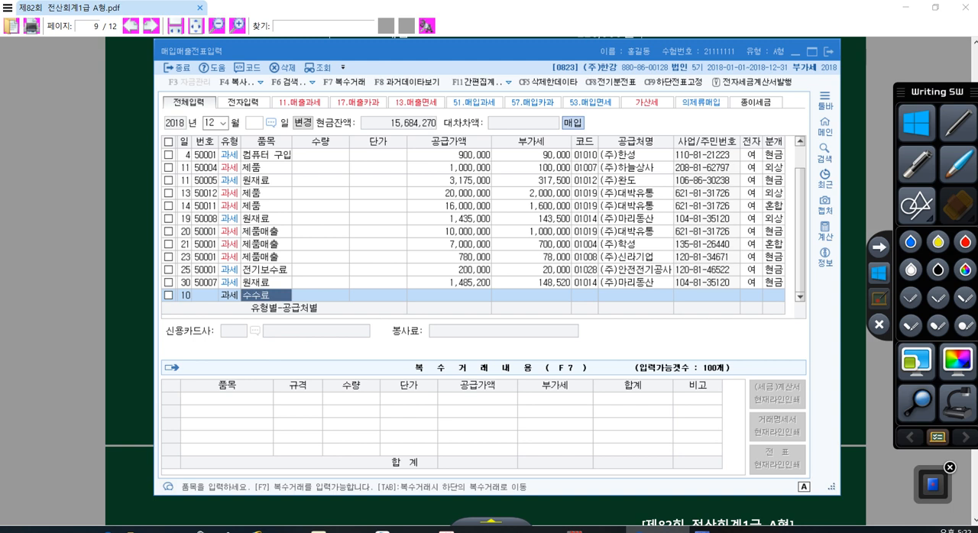
key(Return)
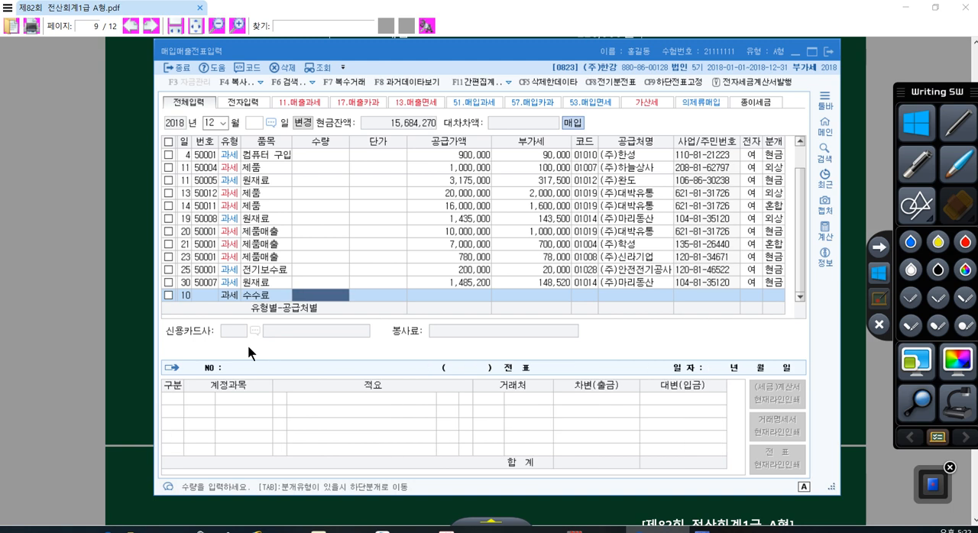
key(Return)
key(Return)
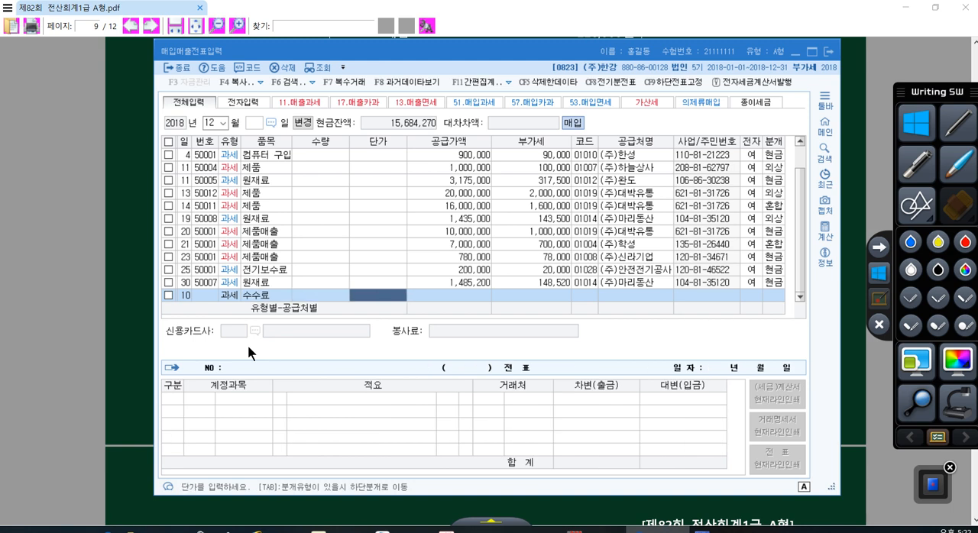
- Enter 500,000 as the December 10 공급가액, accept the 부가세, and select (주)서울컨설팅 as the 공급처
text(500,0)
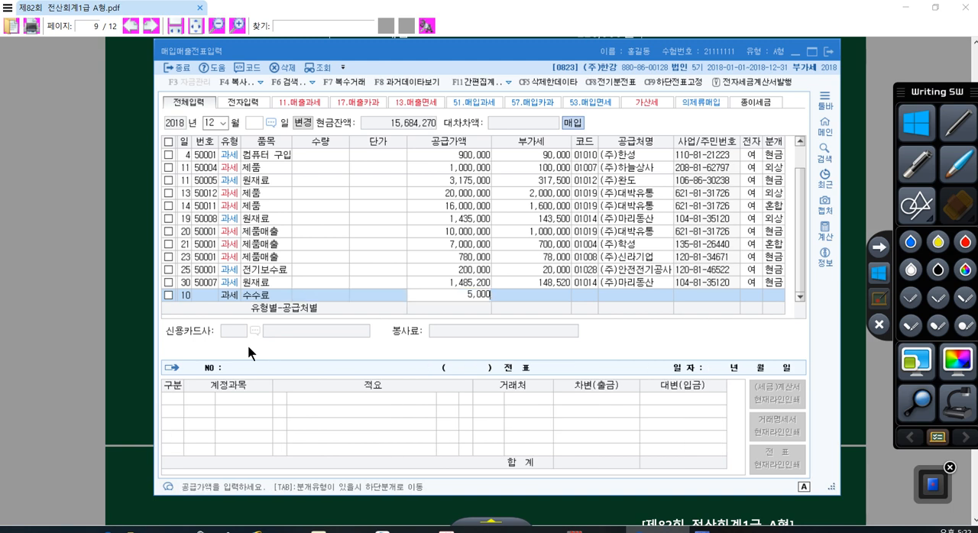
text(00)
key(Return)
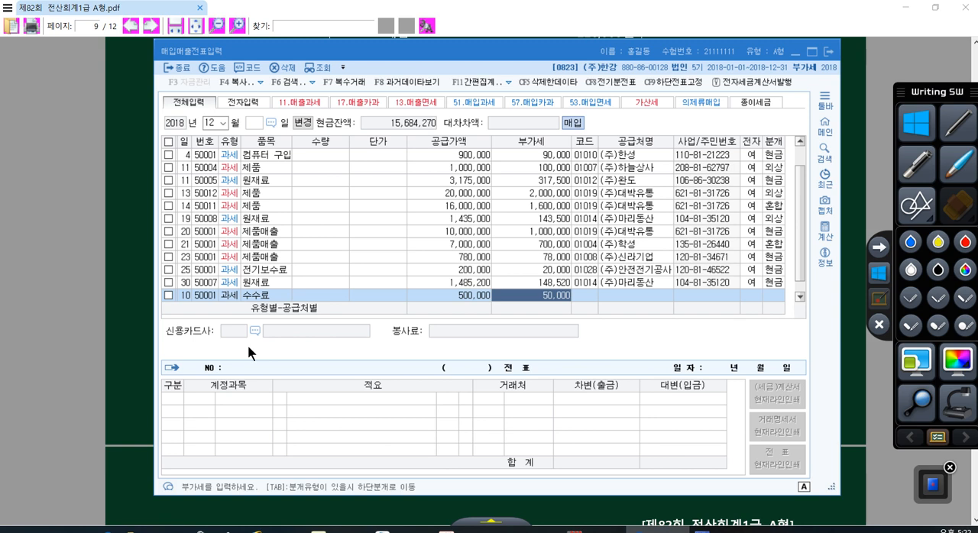
key(Return)
key(plus)
text(서)
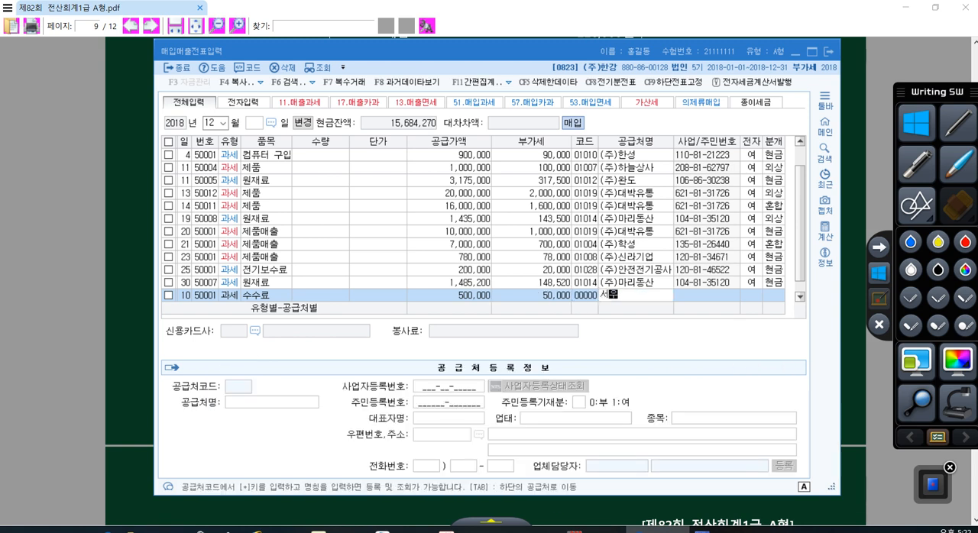
key(Return)
key(Down)
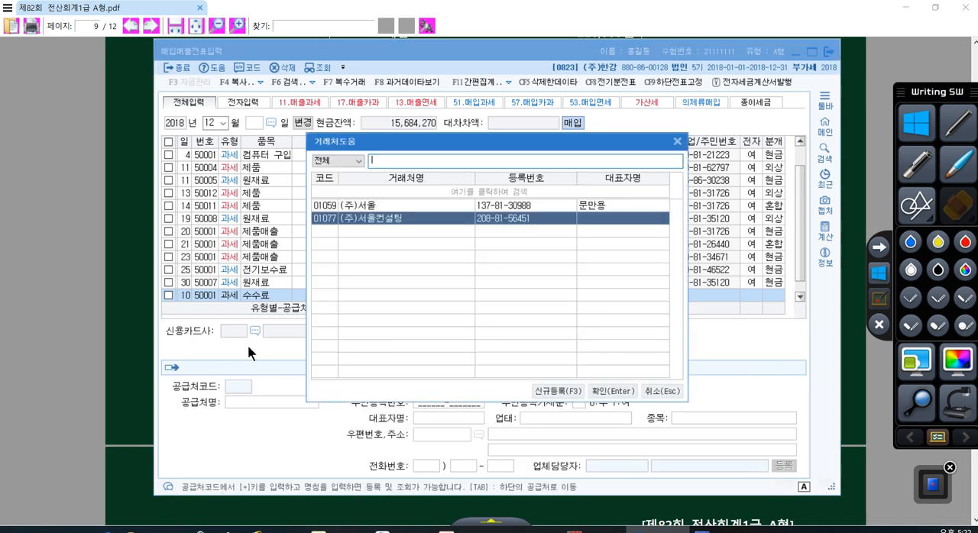
key(Return)
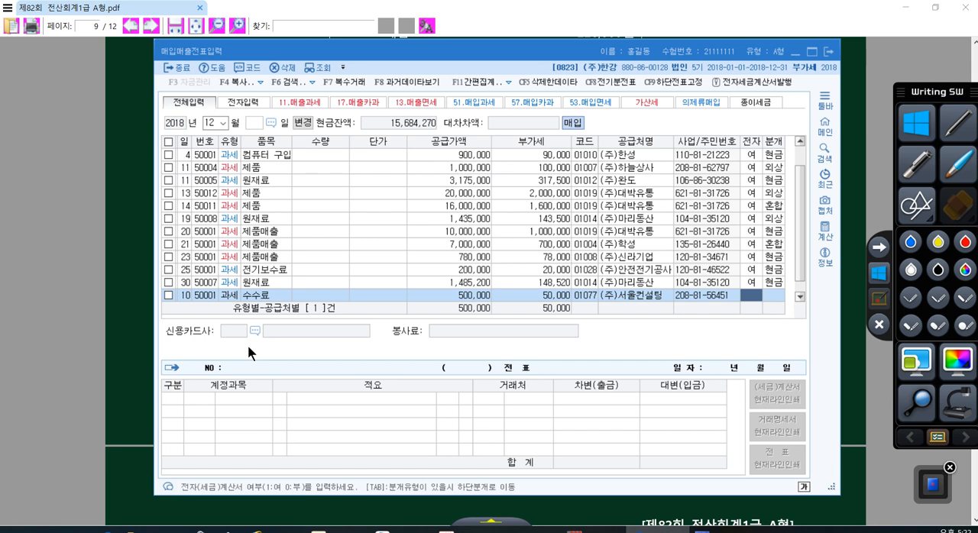
- Mark the December 10 purchase as 전자 1 여 and set its 분개 to 3 혼합
text(1)
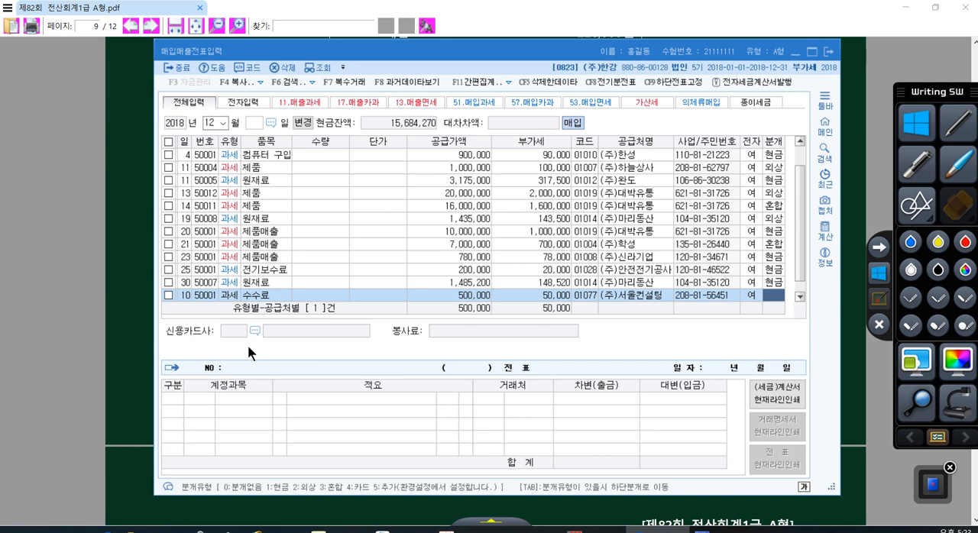
text(3)
key(Return)
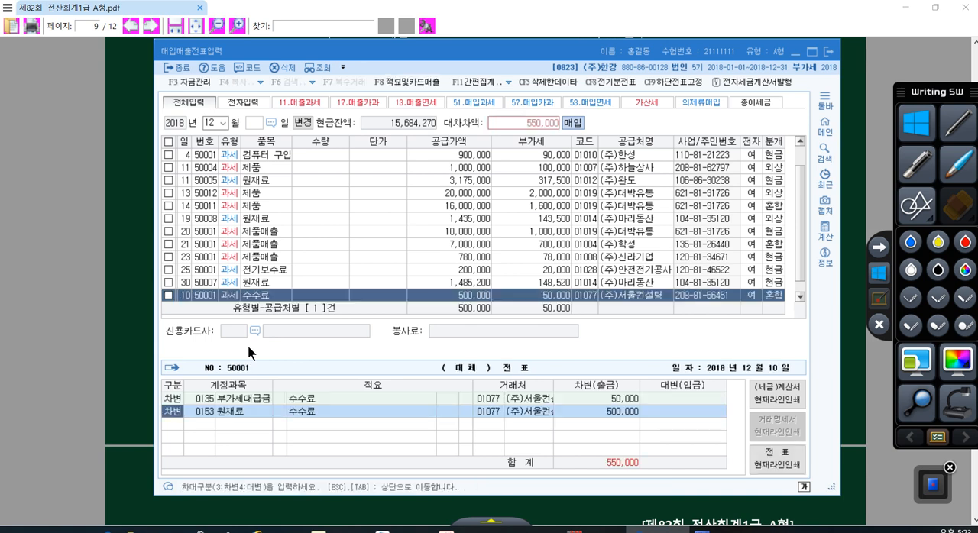
- Change the December 10 journal entry's 원재료 debit line to account 0531 수수료비용 (제조원가)
click(210, 415)
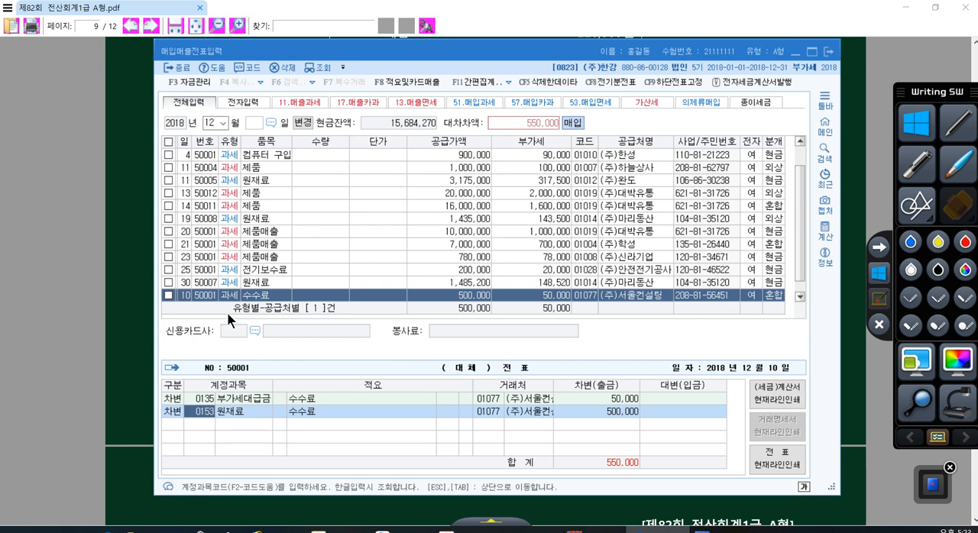
text(수수료)
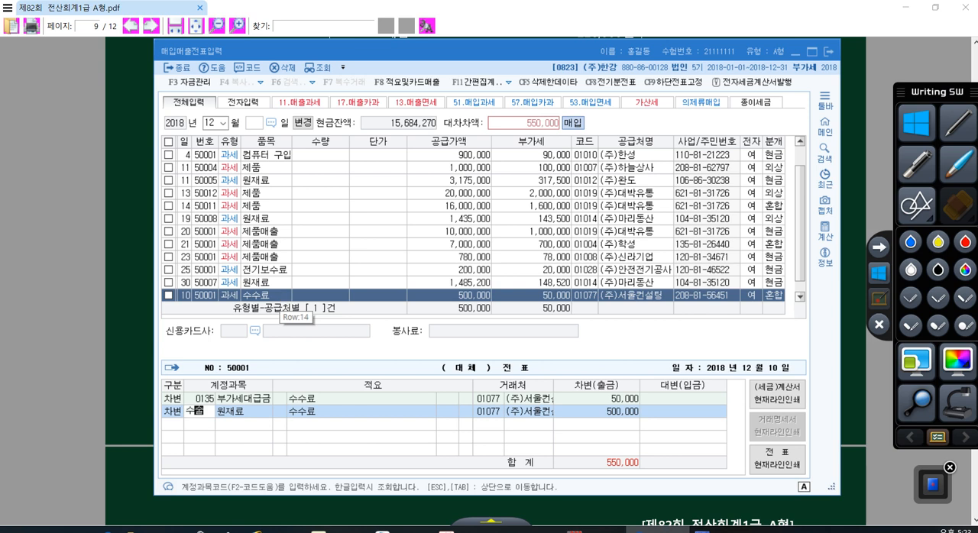
key(Return)
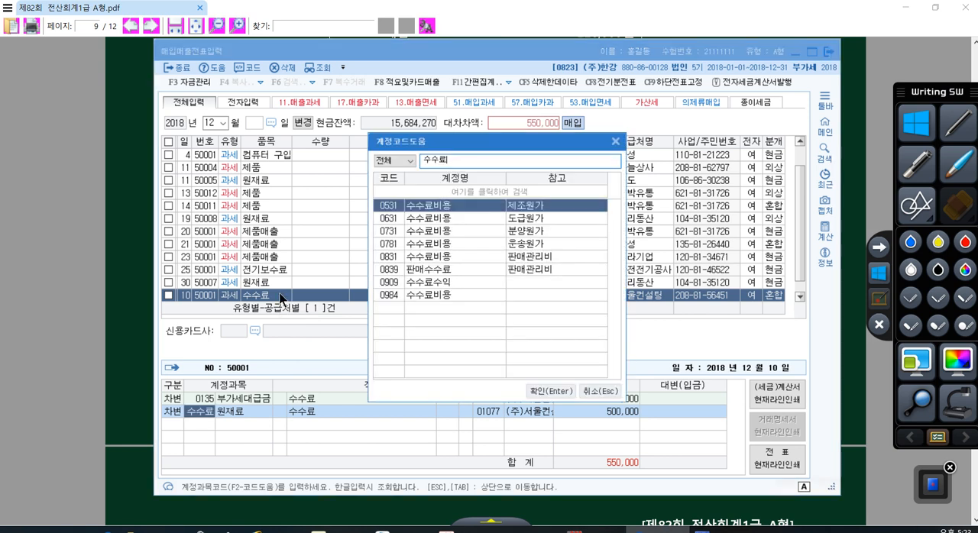
double_click(434, 207)
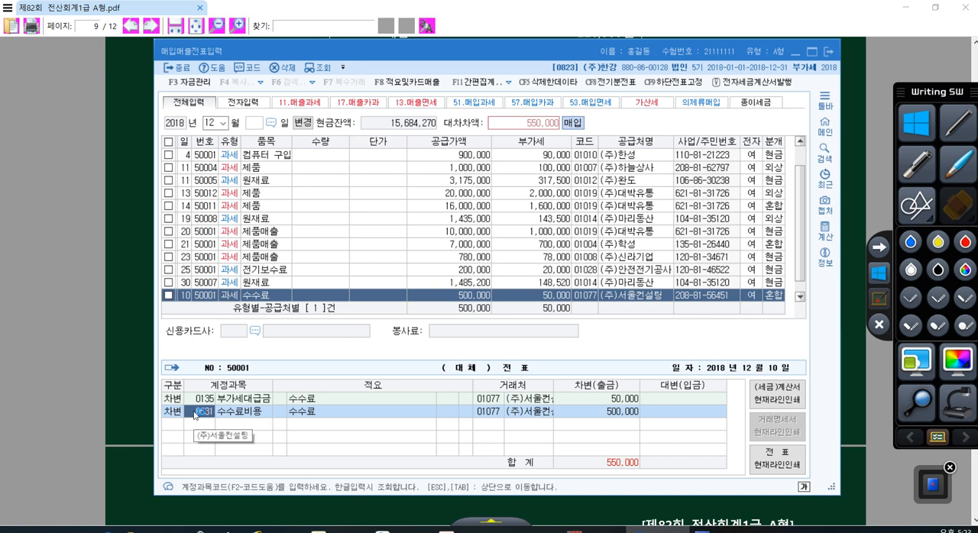
- Accept the December 10 수수료비용 debit line of 500,000 and start a 대변 line below it
click(625, 412)
key(Return)
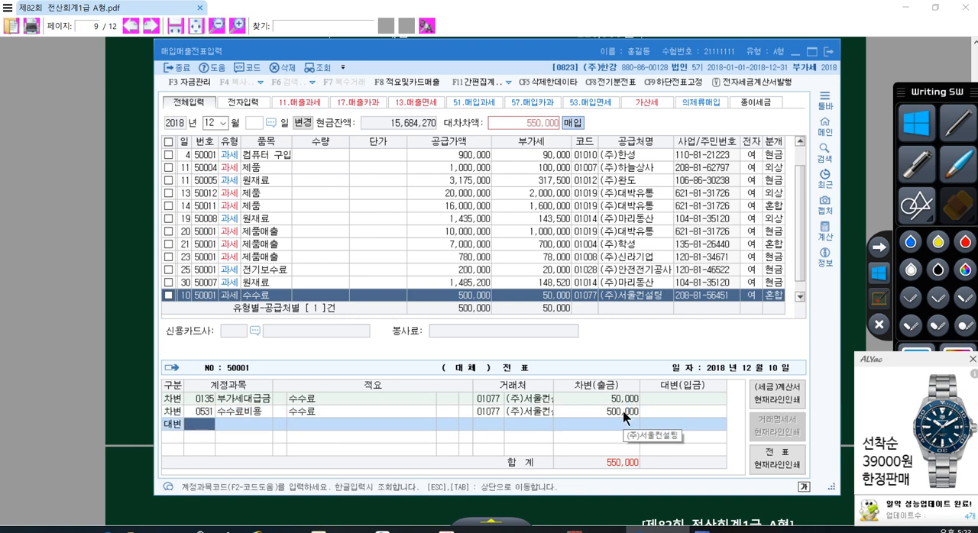
- In the exam PDF, highlight 계약금 100,000원 in problem [6] and hand-write an arrow from it to 지급 : 선급금 in red
click(150, 162)
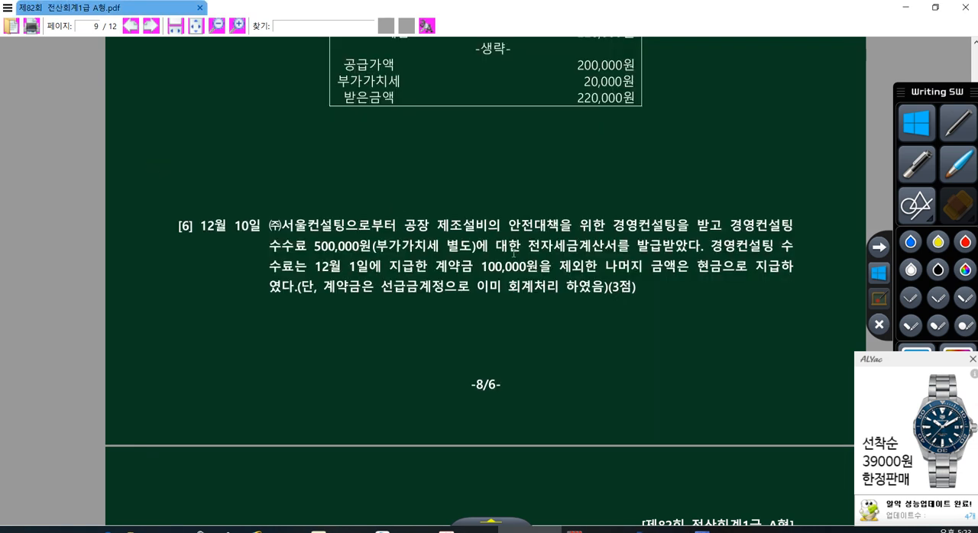
drag(434, 269, 541, 272)
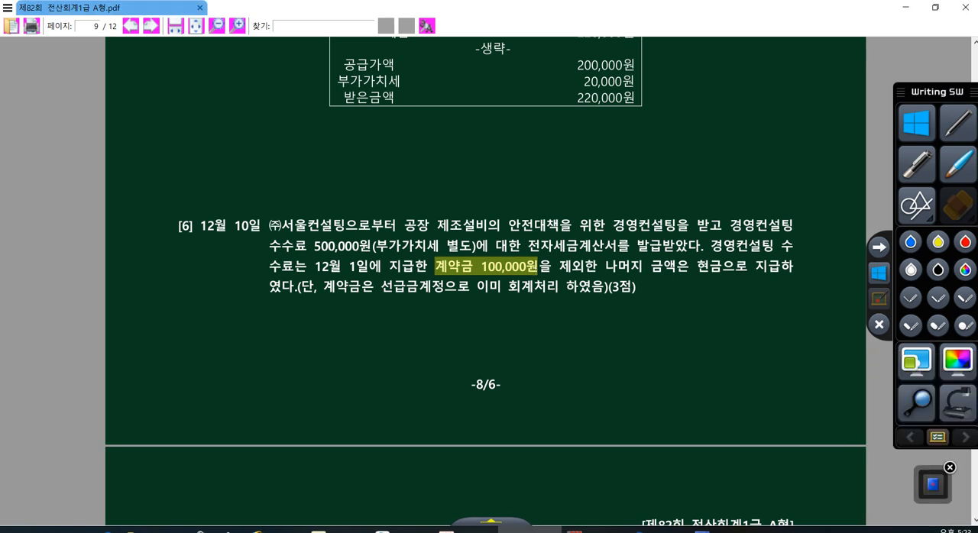
click(959, 123)
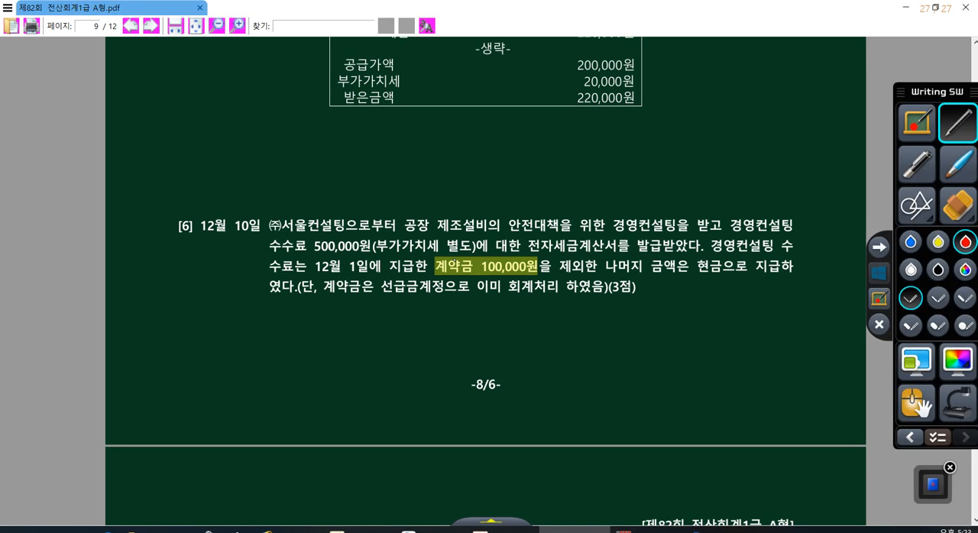
drag(470, 279, 502, 364)
mouse_move(538, 321)
mouse_down()
mouse_move(537, 345)
mouse_move(554, 342)
mouse_up()
mouse_move(560, 309)
mouse_down()
mouse_move(560, 359)
mouse_move(578, 321)
mouse_up()
drag(569, 334, 575, 350)
drag(638, 292, 657, 315)
drag(643, 324, 659, 337)
drag(662, 292, 676, 304)
drag(659, 313, 675, 333)
mouse_move(677, 293)
mouse_down()
mouse_move(681, 310)
mouse_move(702, 314)
mouse_up()
drag(687, 317, 690, 325)
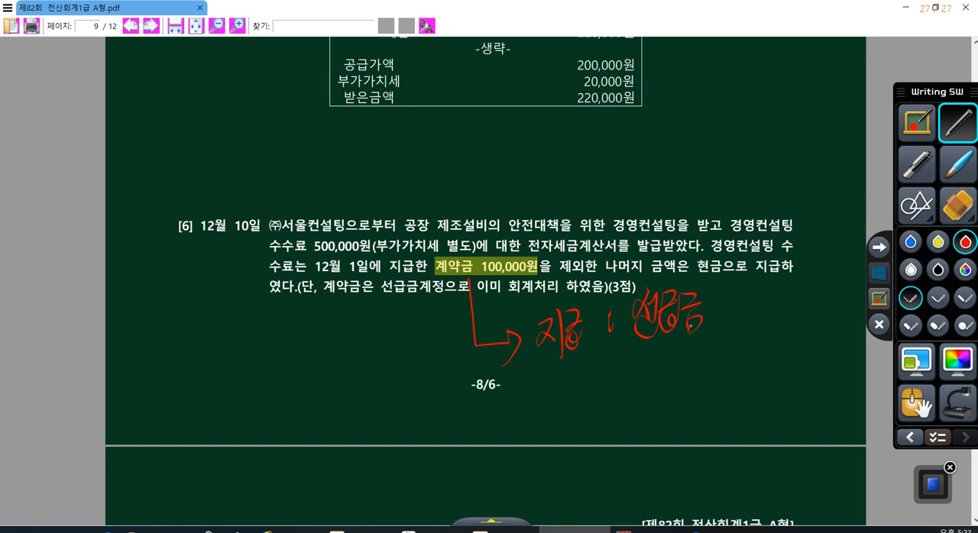
- Hand-write 건설중인자산 in red beside the 선급금 note
drag(750, 287, 753, 309)
drag(740, 300, 750, 300)
drag(736, 314, 755, 330)
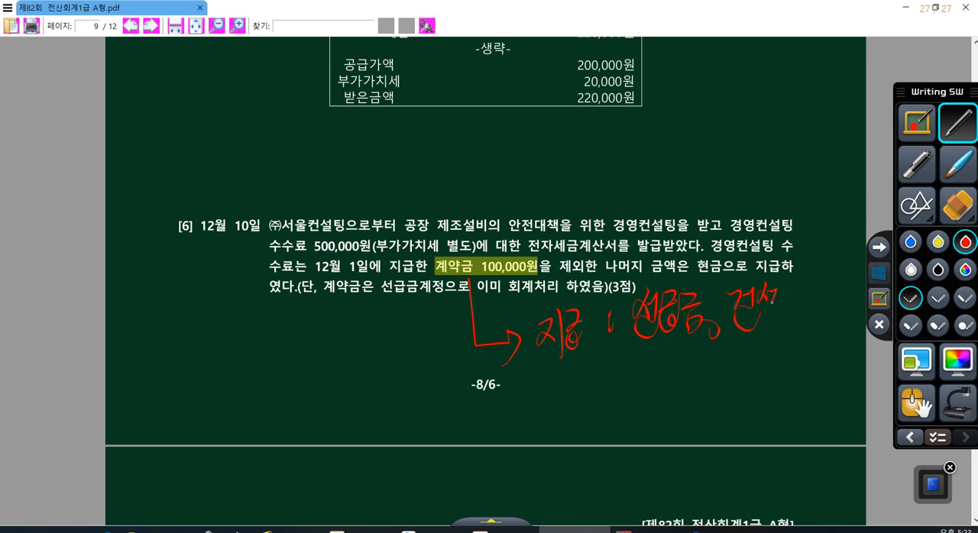
drag(784, 294, 787, 306)
drag(781, 305, 790, 319)
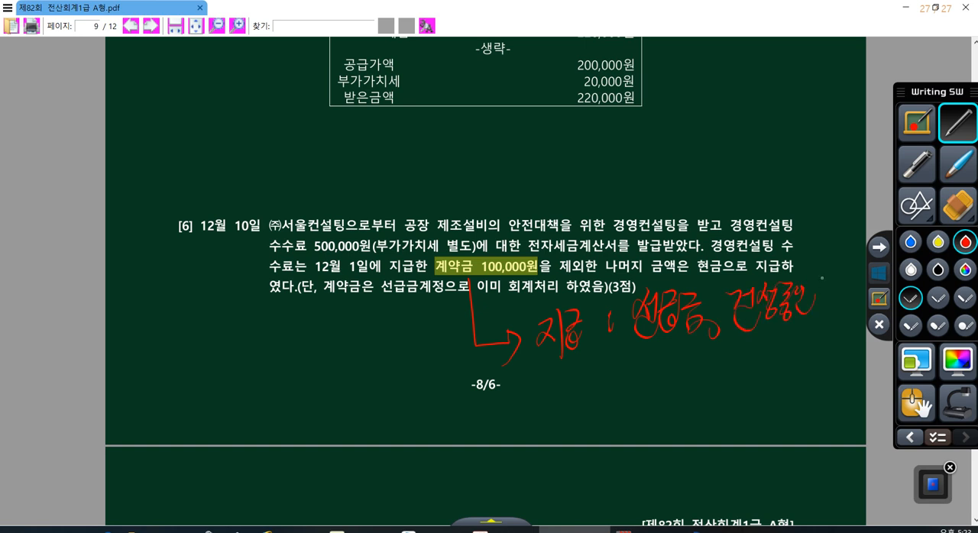
drag(826, 281, 856, 308)
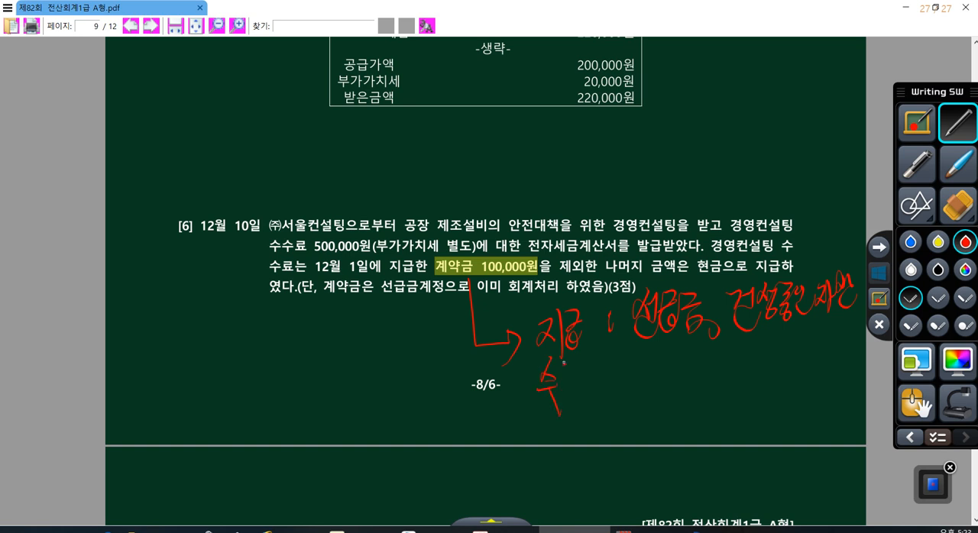
- Hand-write 수취 : 선수금 in red beneath the 지급 note
drag(561, 373, 569, 374)
drag(567, 377, 580, 417)
drag(586, 363, 594, 431)
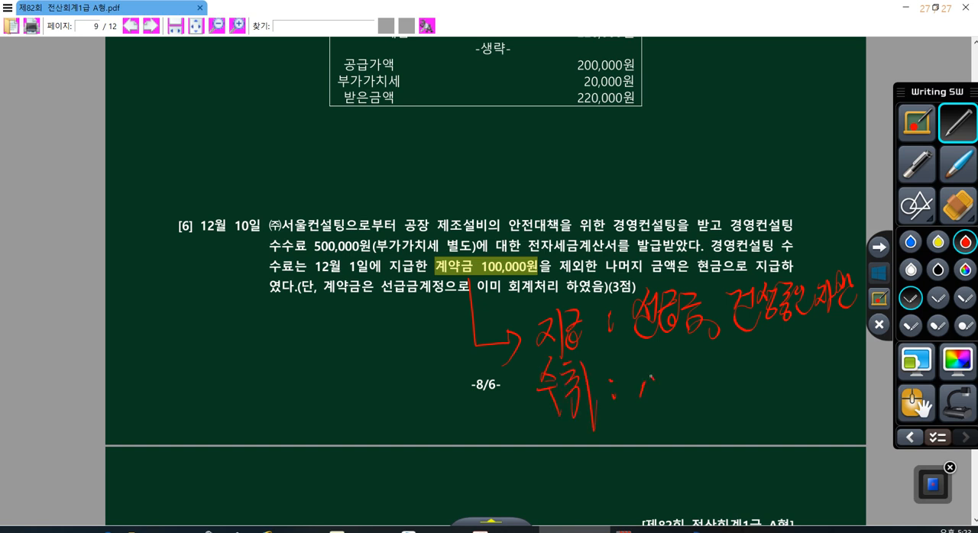
drag(654, 370, 662, 388)
drag(662, 367, 665, 392)
drag(650, 400, 674, 408)
drag(646, 366, 639, 404)
drag(681, 355, 674, 378)
mouse_move(675, 385)
mouse_down()
mouse_move(692, 382)
mouse_move(694, 411)
mouse_up()
mouse_move(708, 362)
mouse_down()
mouse_move(727, 379)
mouse_move(717, 405)
mouse_up()
drag(714, 385, 735, 403)
drag(715, 406, 735, 405)
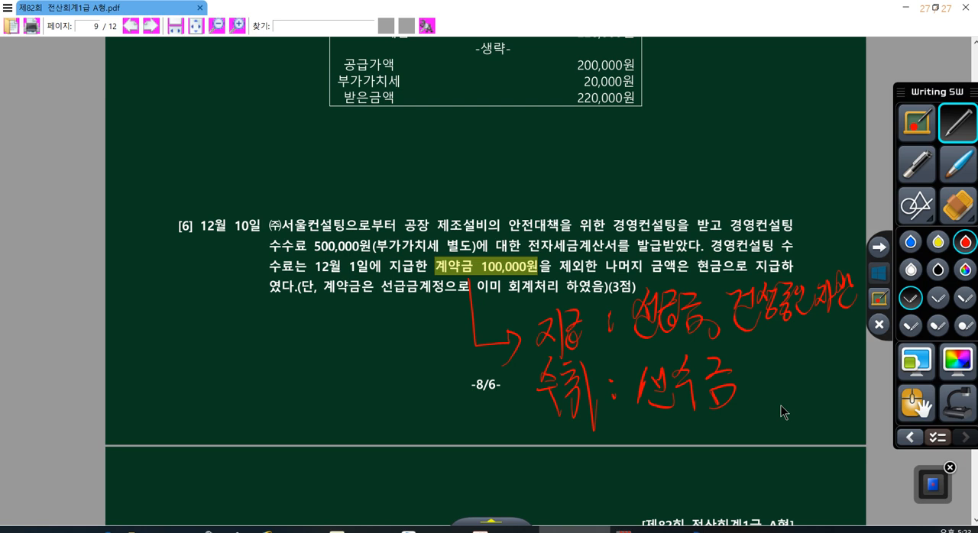
- Underline the handwritten 선급금 and 건설중인자산, circle 선급금, underline 선급금 in the problem text, and leave drawing mode
drag(636, 346, 838, 308)
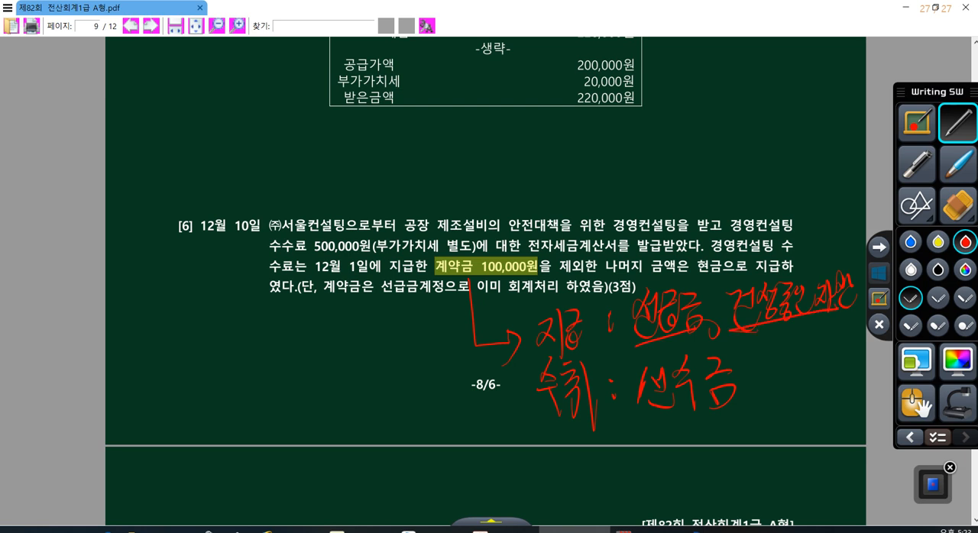
mouse_move(697, 336)
mouse_down()
mouse_move(637, 334)
mouse_move(704, 301)
mouse_up()
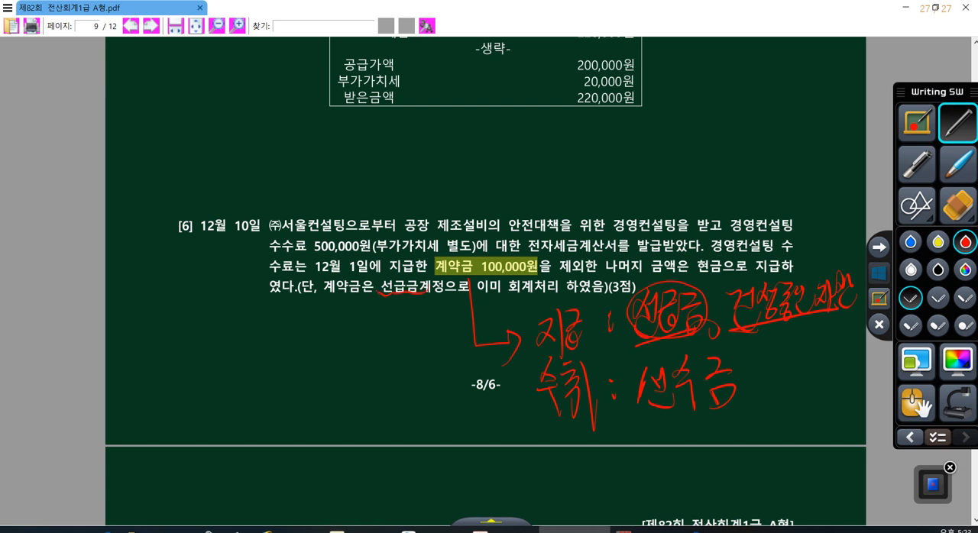
click(875, 273)
scroll(852, 279, up, 2)
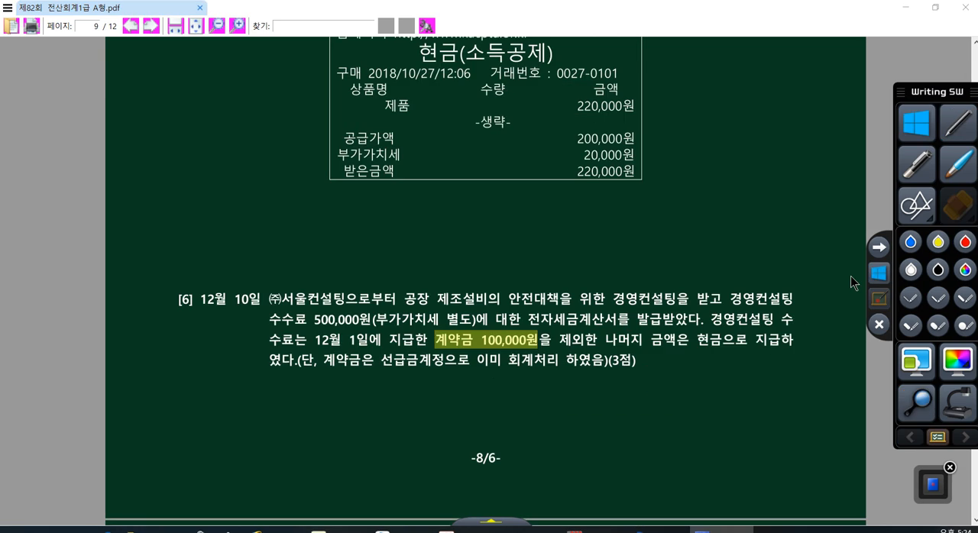
- Switch back to the KcLep voucher form and credit account 0131 선급금 for 100,000 in the December 10 entry
click(642, 528)
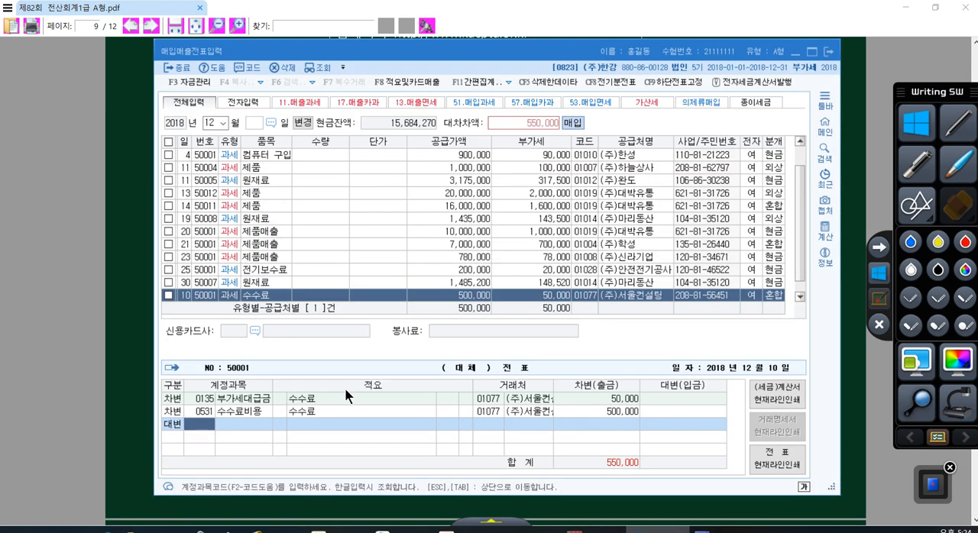
text(선급)
key(Return)
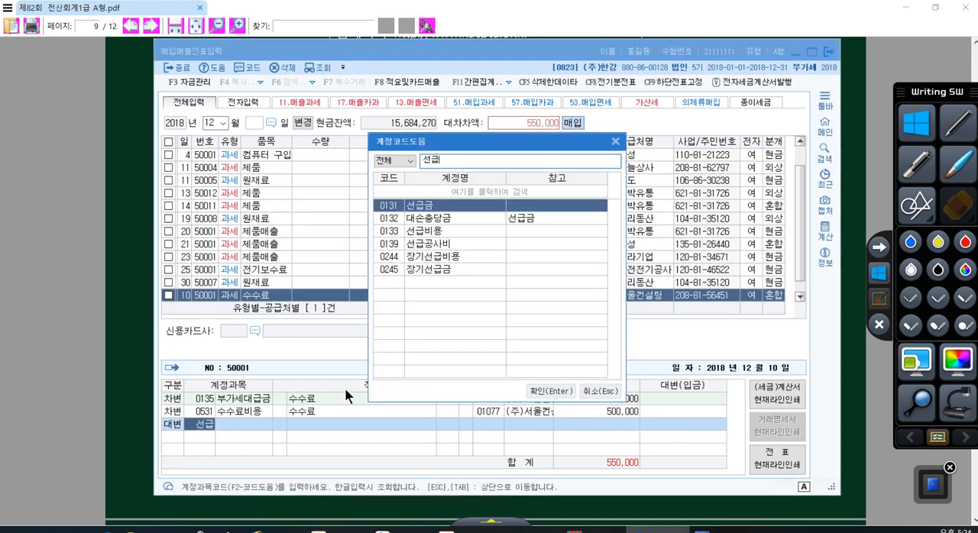
key(Return)
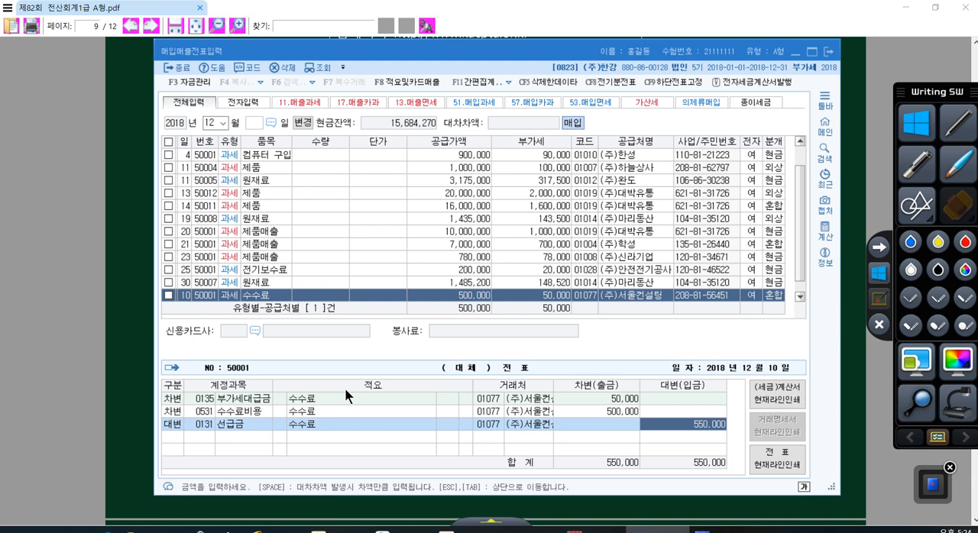
text(100000)
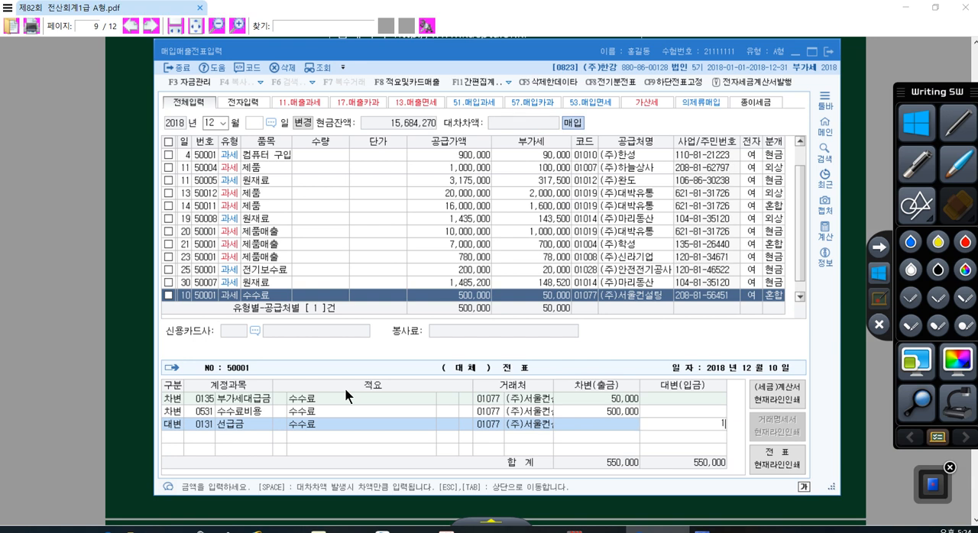
key(Return)
- Add a 대변 line to account 0101 현금 for 450,000, complete the December 10 voucher, and close the purchase/sales form
text(4)
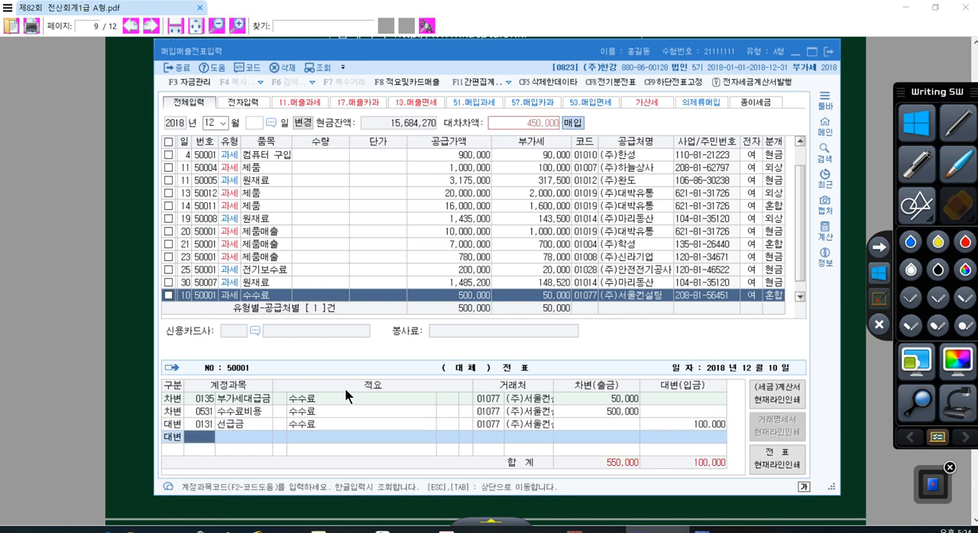
text(101)
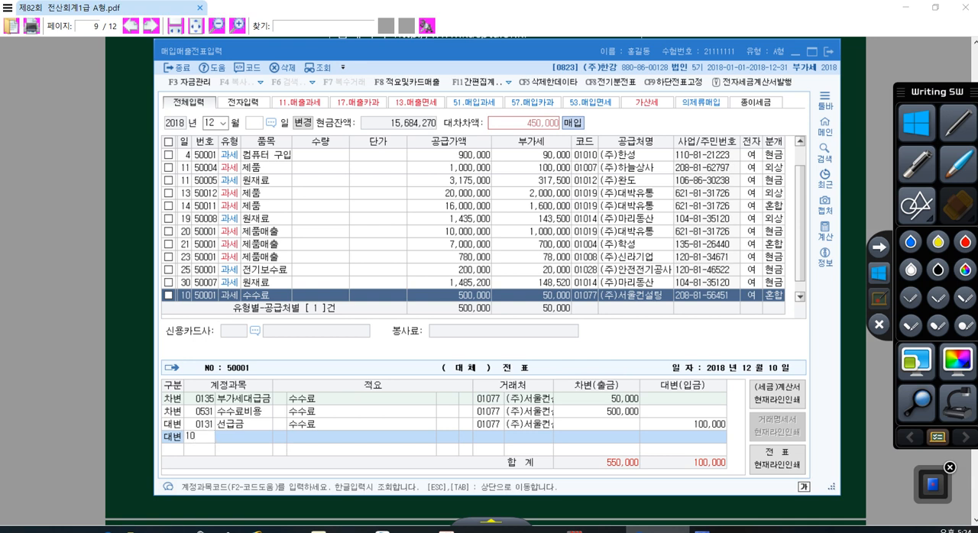
key(Return)
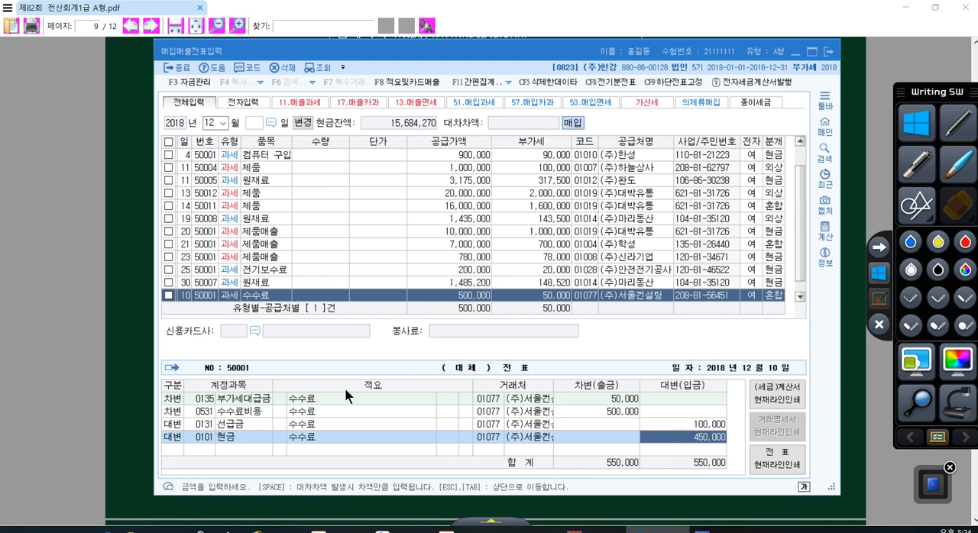
key(Return)
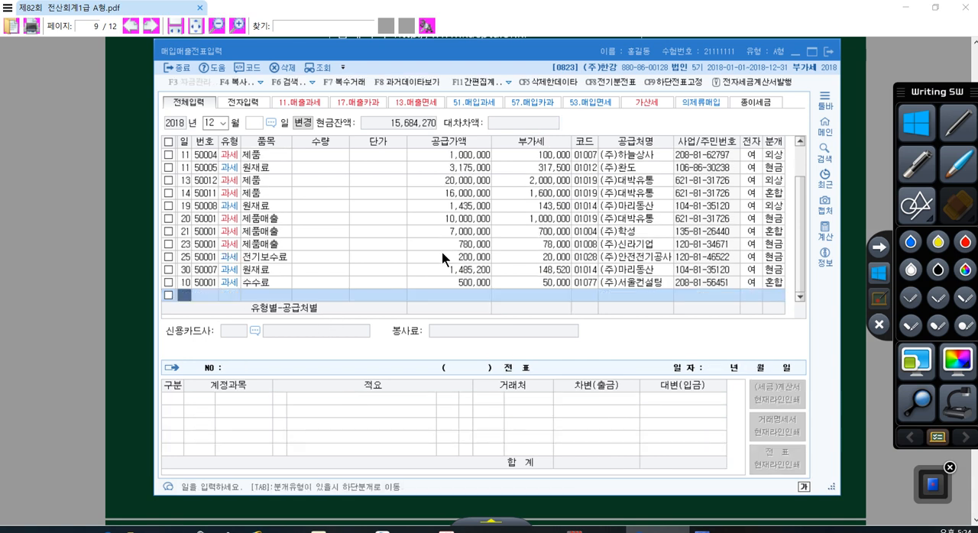
click(820, 55)
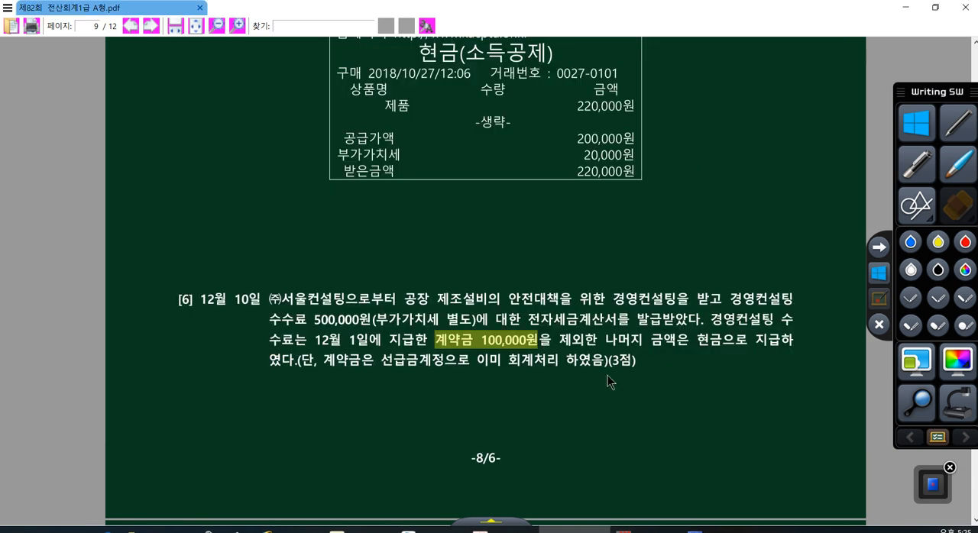
- Read the 문제4 instructions and item [1] in the exam PDF, marking 정정, the voucher menu names and the August 15 date
scroll(533, 326, down, 5)
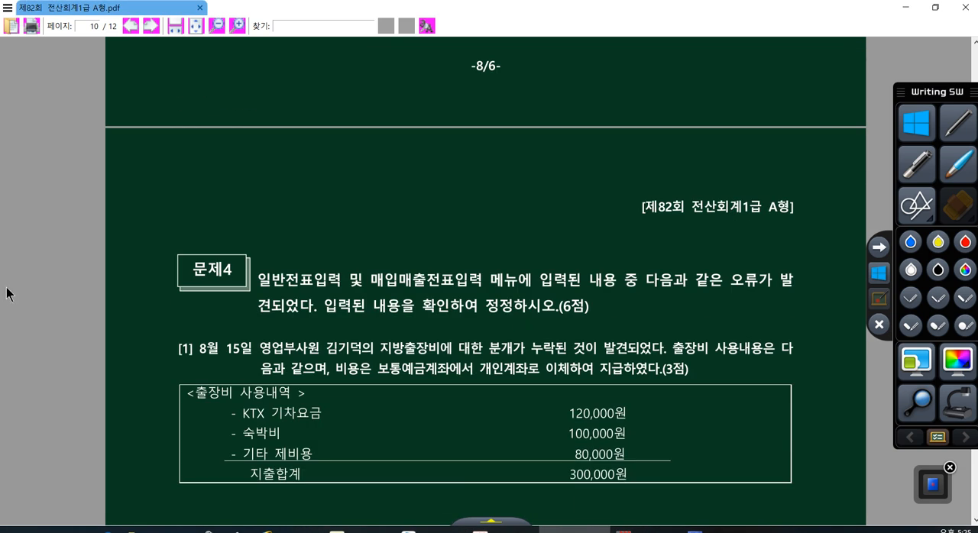
scroll(187, 281, down, 3)
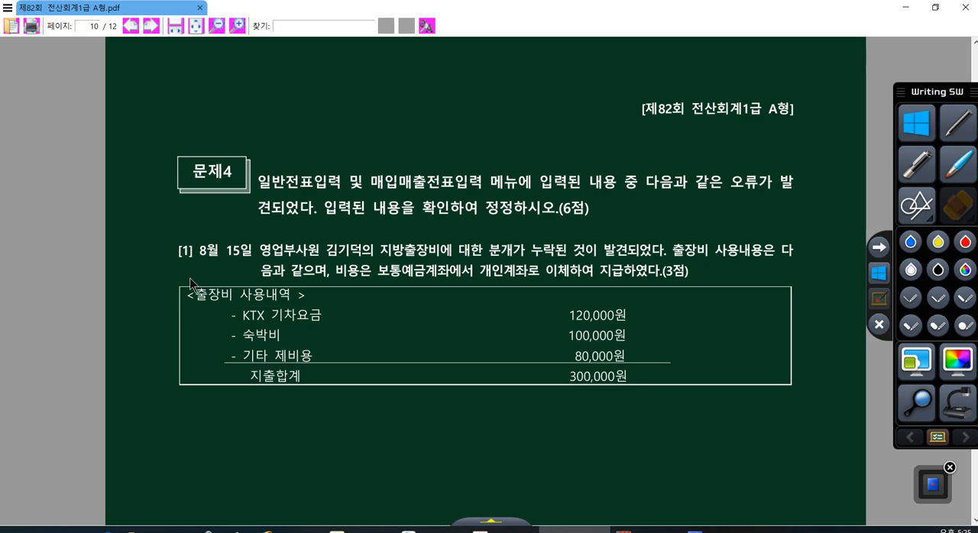
scroll(191, 282, down, 1)
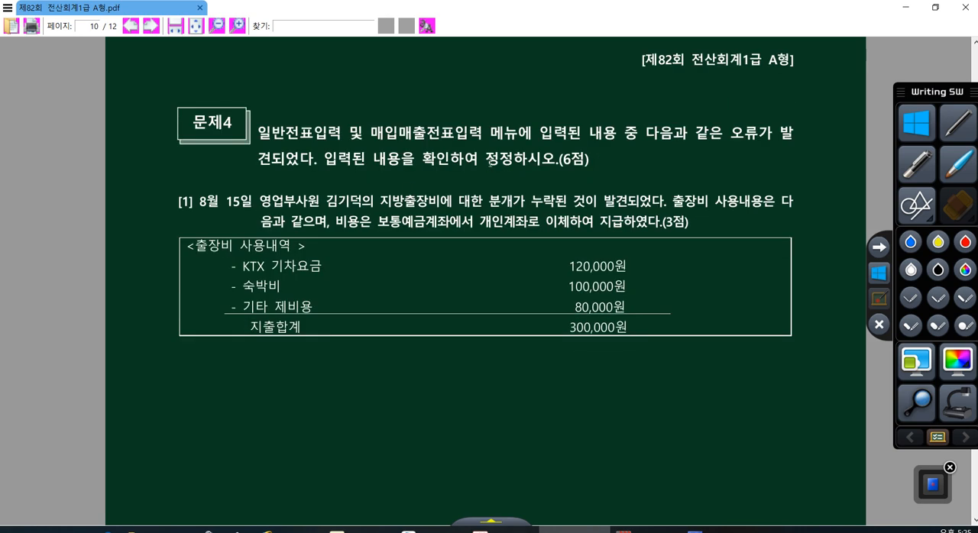
drag(484, 159, 512, 160)
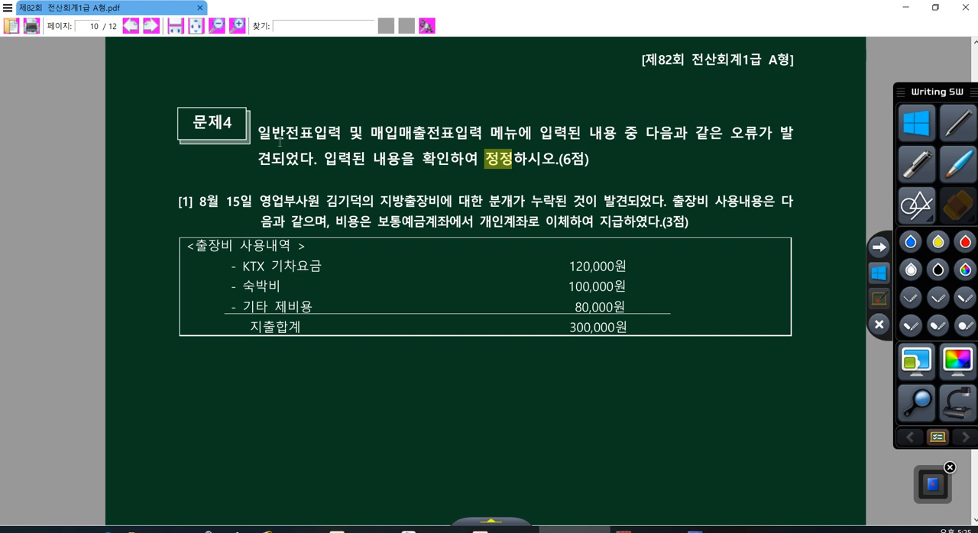
drag(259, 132, 483, 132)
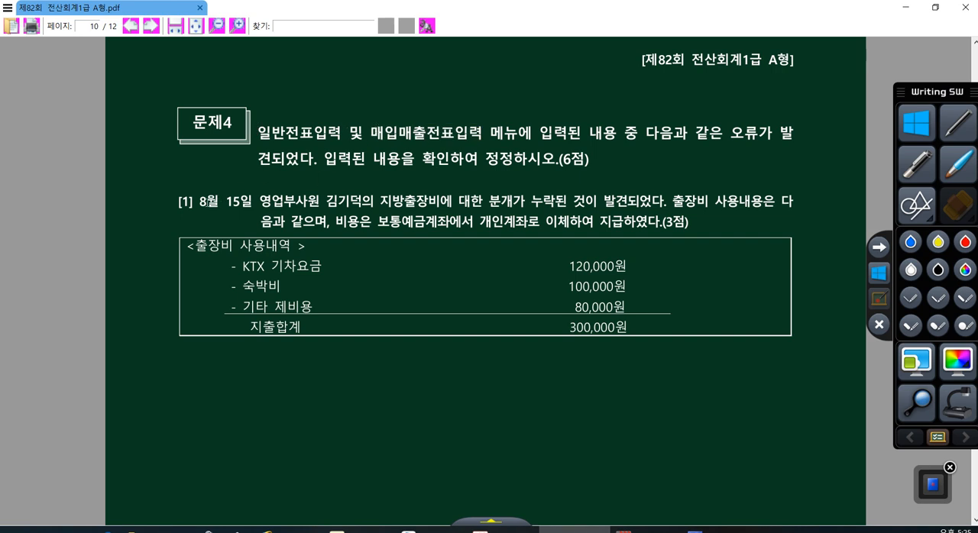
drag(204, 202, 259, 202)
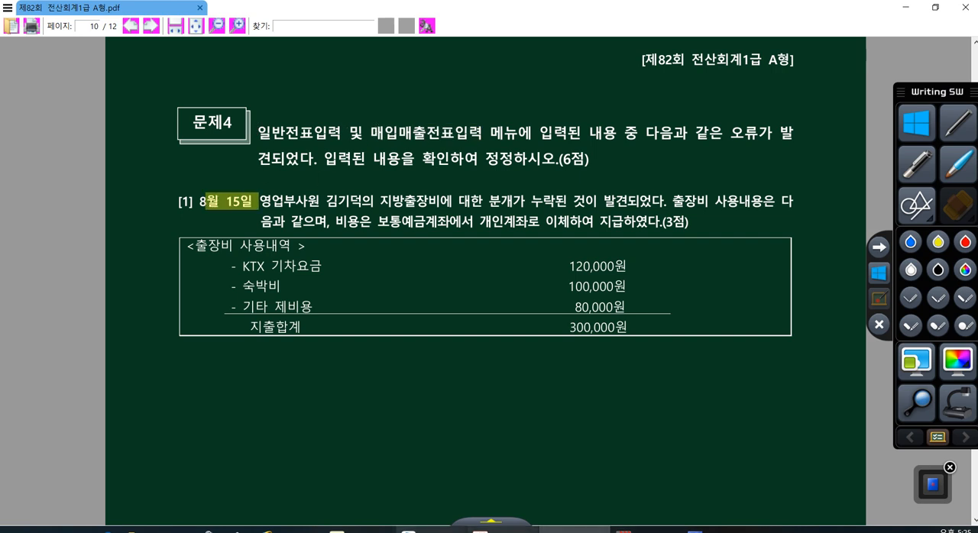
- Open 일반전표입력 in KcLep for August 2018 and look through that month's vouchers
click(489, 529)
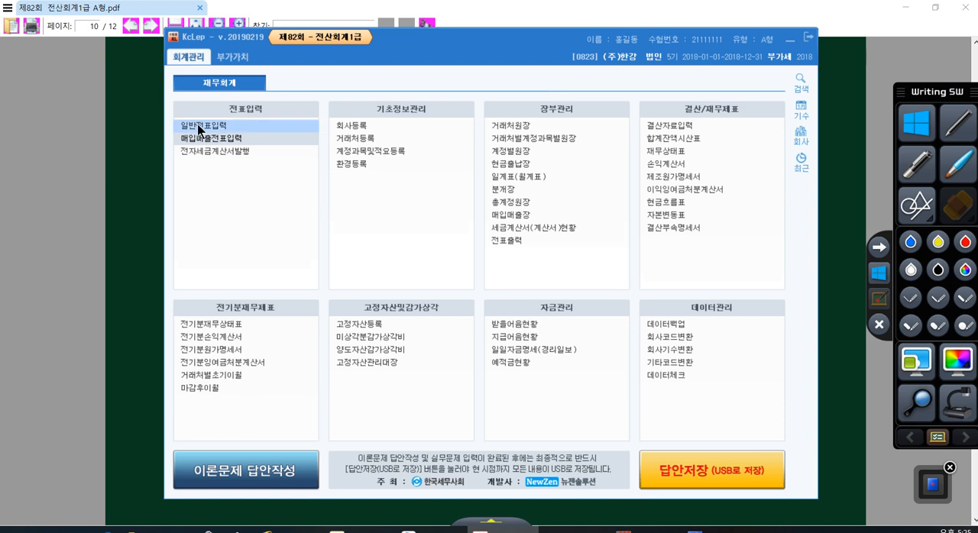
click(197, 125)
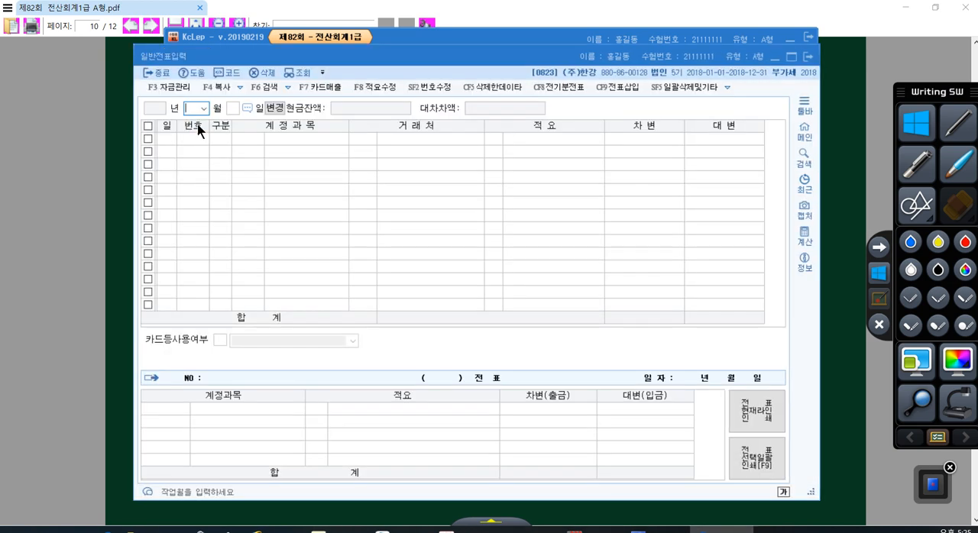
text(8)
key(Return)
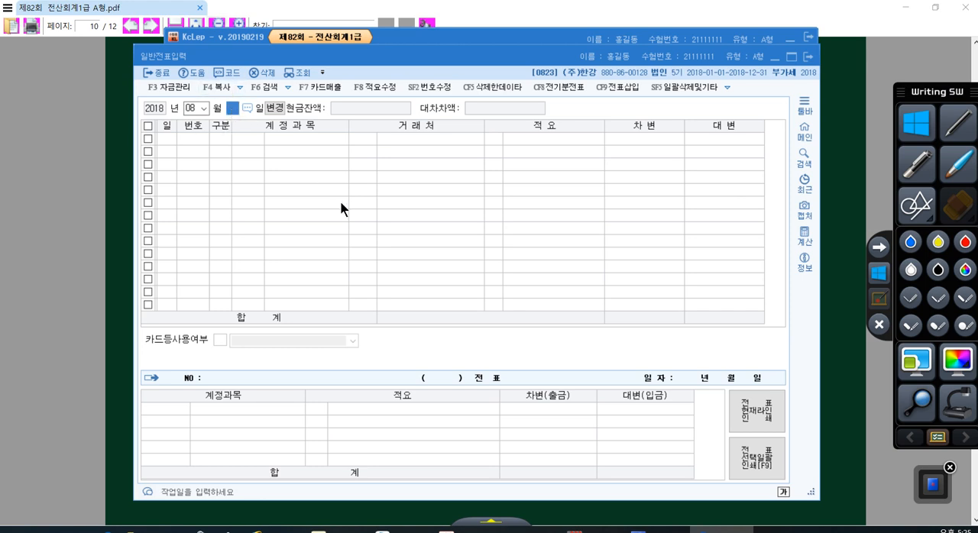
key(Return)
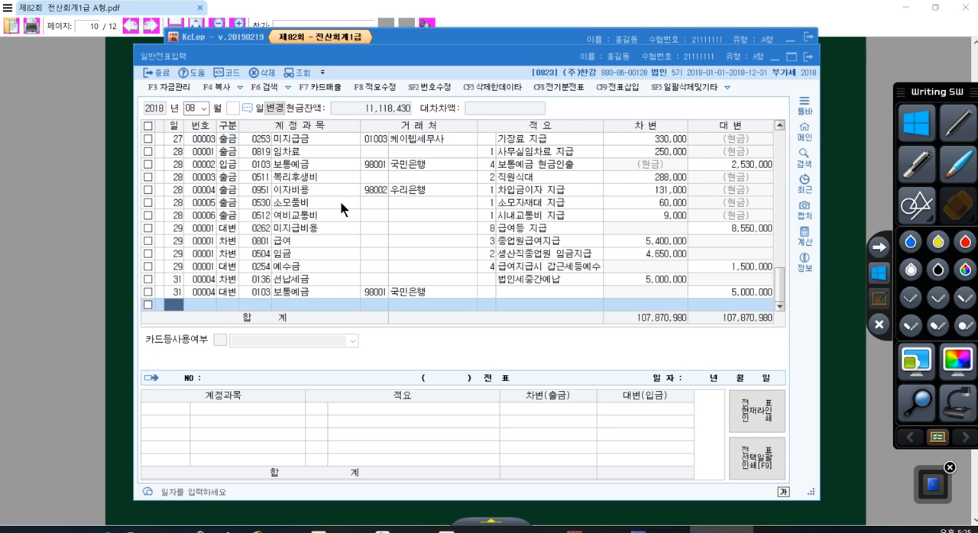
scroll(241, 281, up, 3)
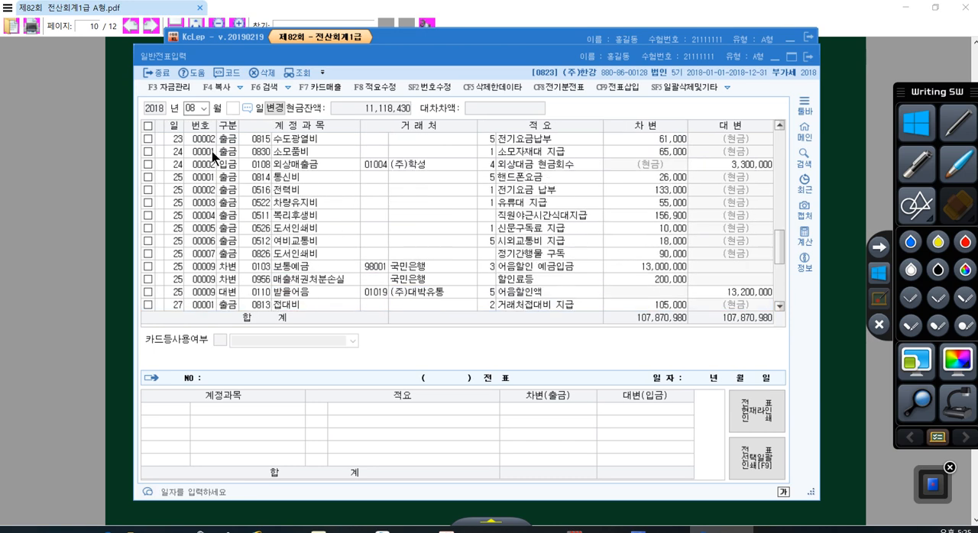
scroll(210, 230, up, 5)
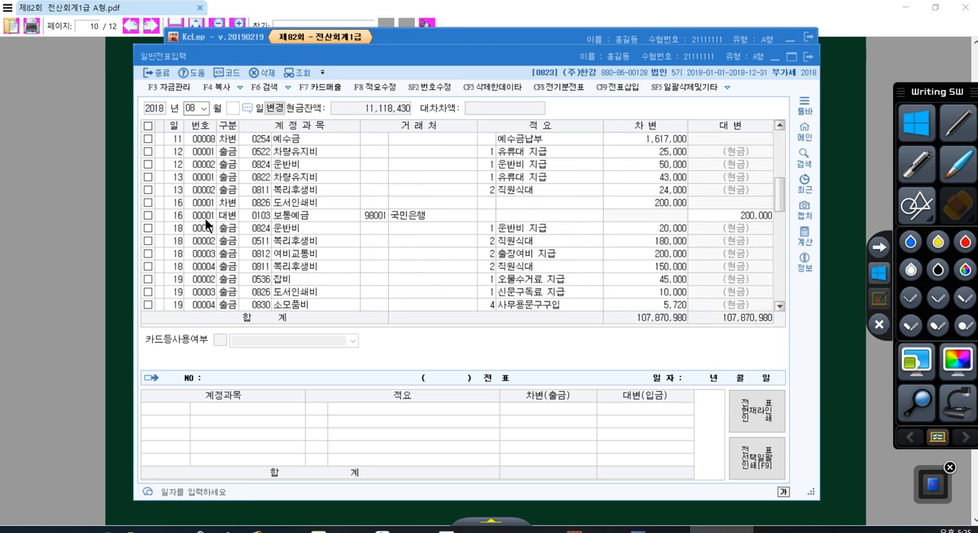
- Set the general voucher form's day to 15 so it works on August 15
click(231, 109)
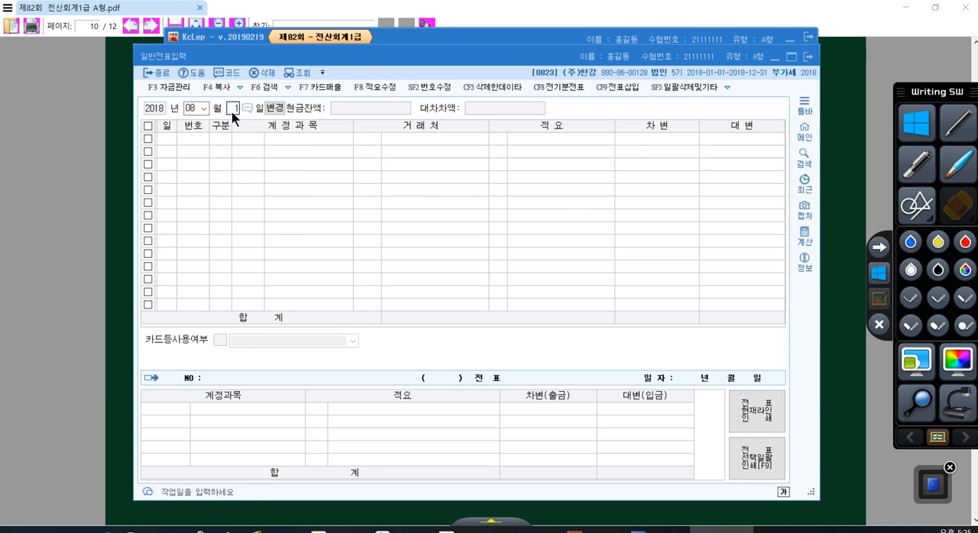
text(15)
key(Return)
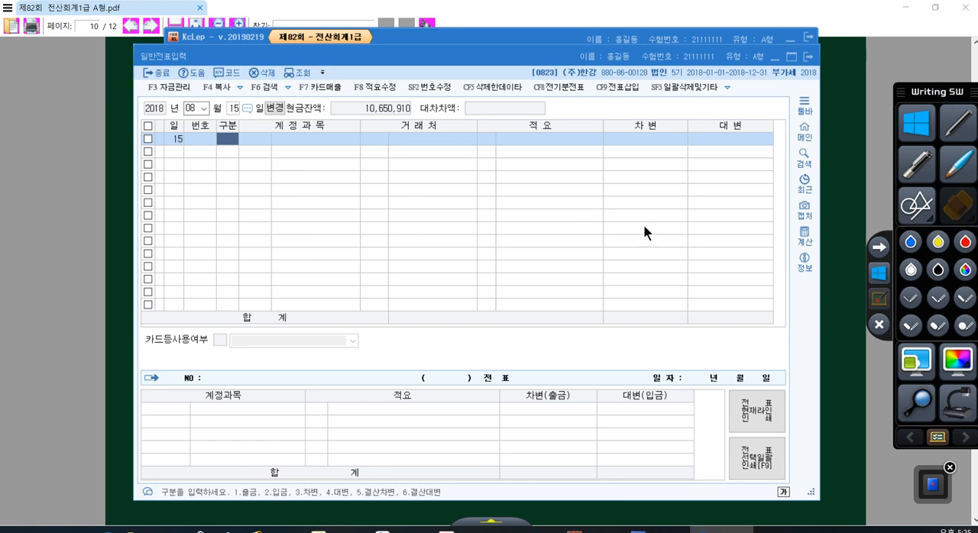
- Check 문제4 item [1] in the exam PDF, marking 분개가 누락된 것, and return to the August 15 voucher form
click(839, 372)
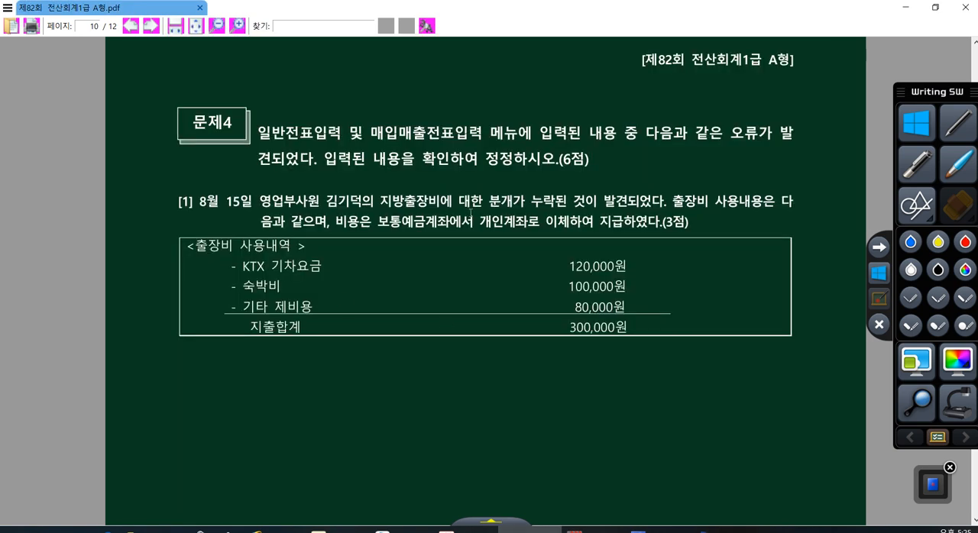
drag(483, 201, 585, 202)
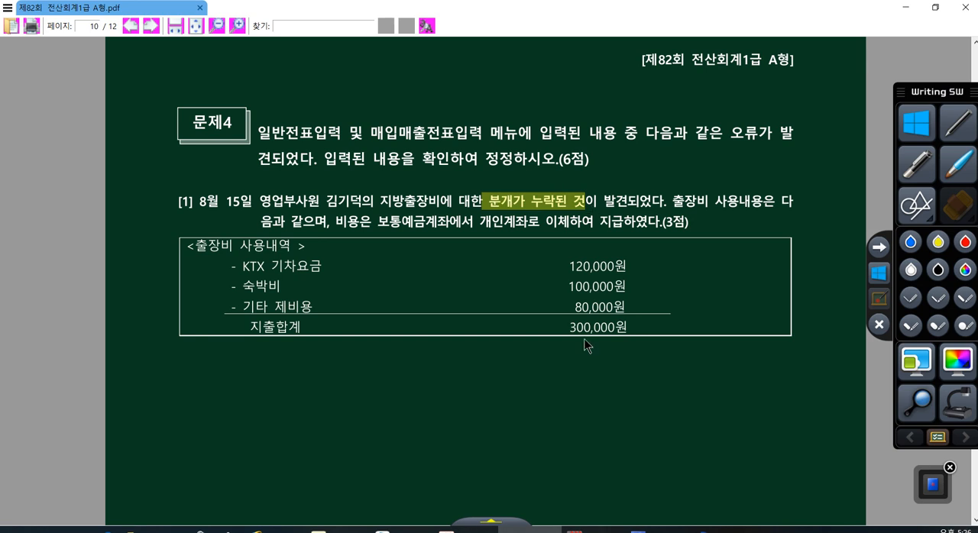
click(719, 530)
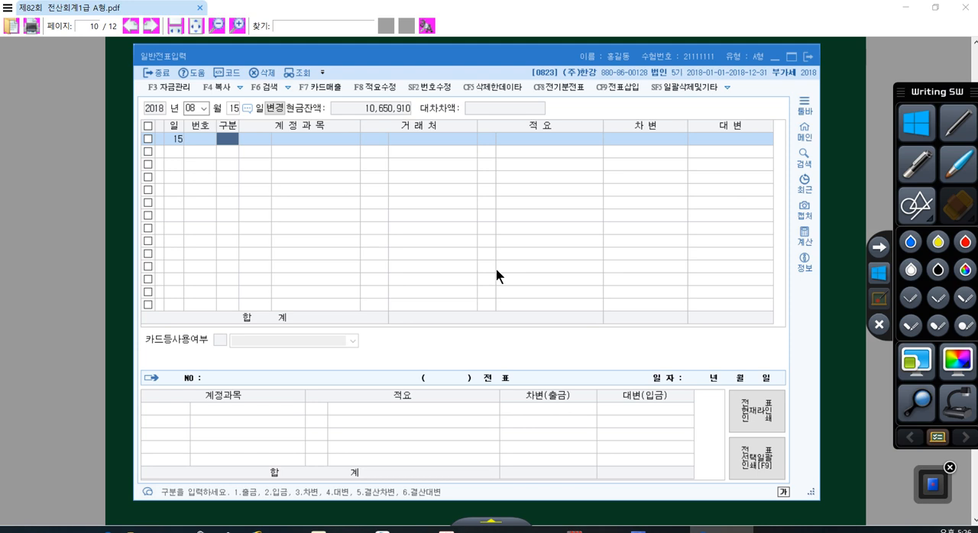
- Enter an August 15 credit line (대변) for account 103 보통예금 with the amount 300,000
text(4)
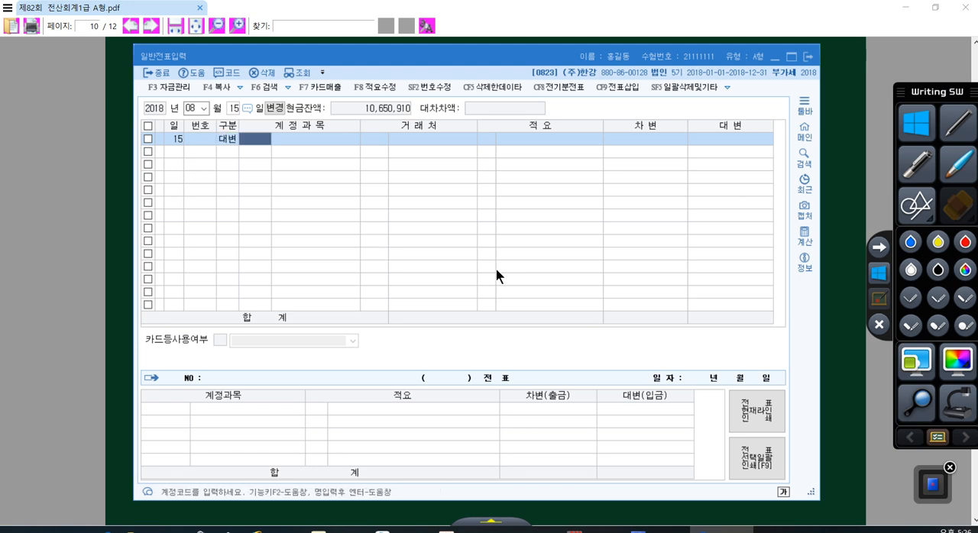
text(103)
key(Return)
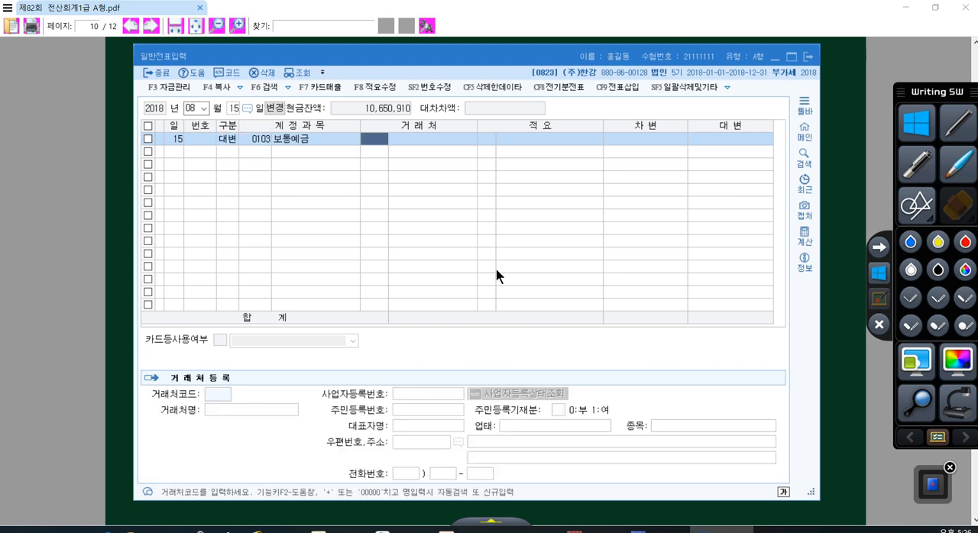
key(Return)
key(Return)
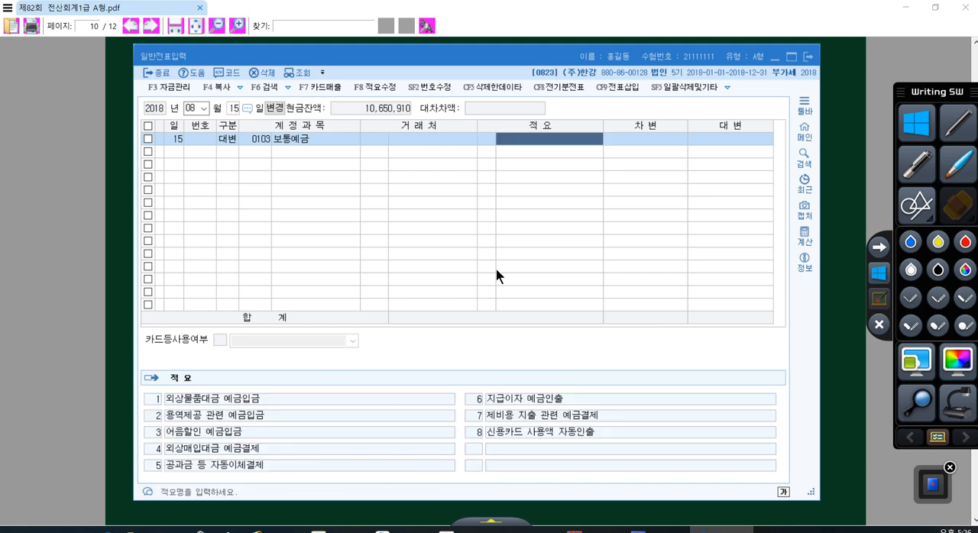
key(Return)
text(3000000)
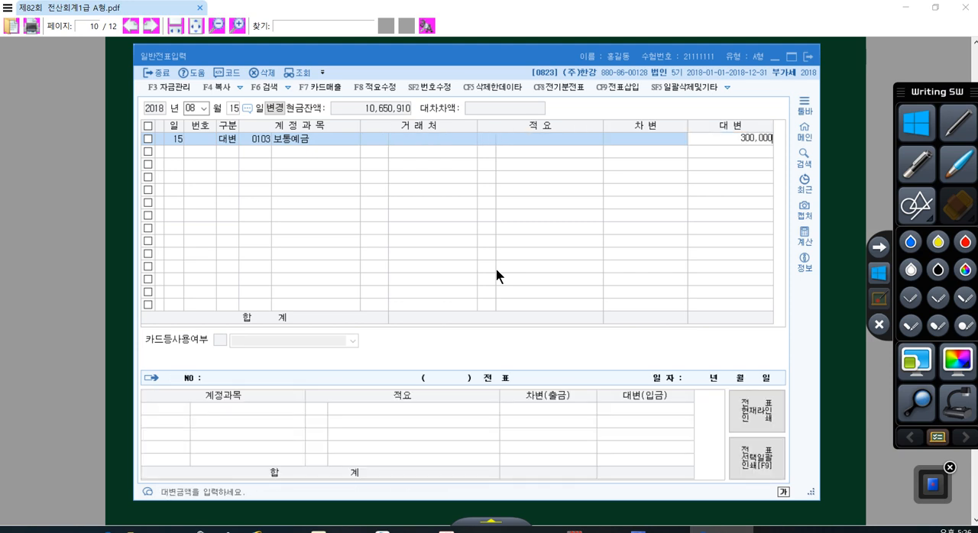
key(Return)
- Add the matching debit line (차변) using the selling and administrative account 0812 여비교통비
text(3)
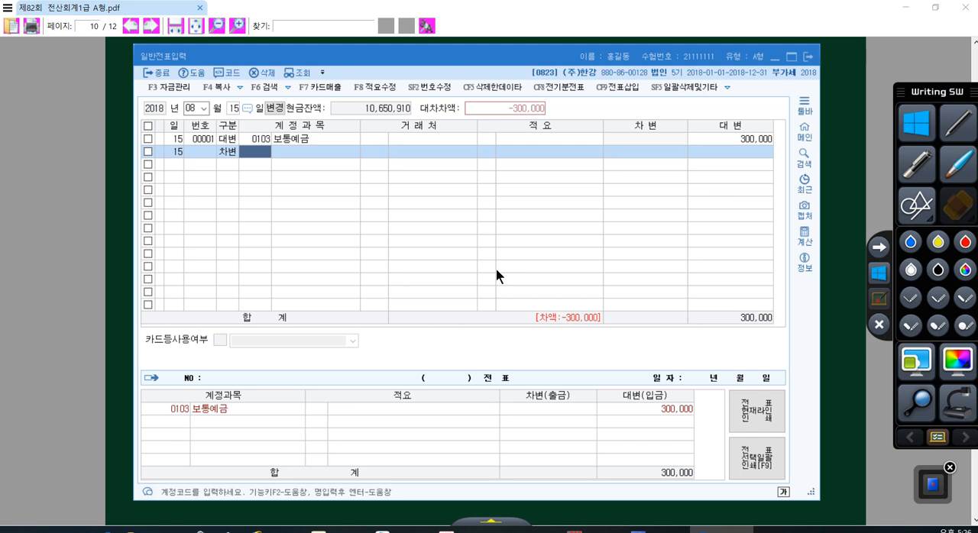
text(여비)
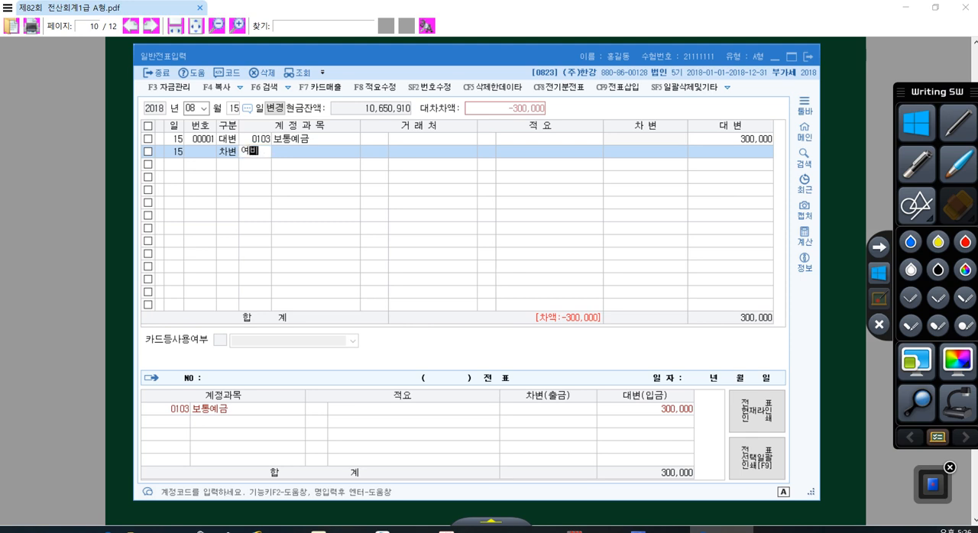
key(Return)
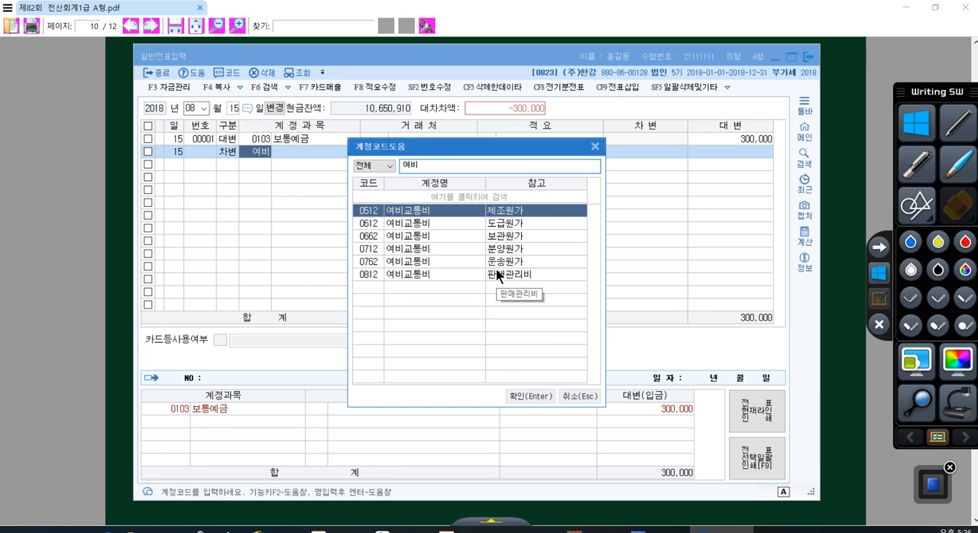
click(432, 271)
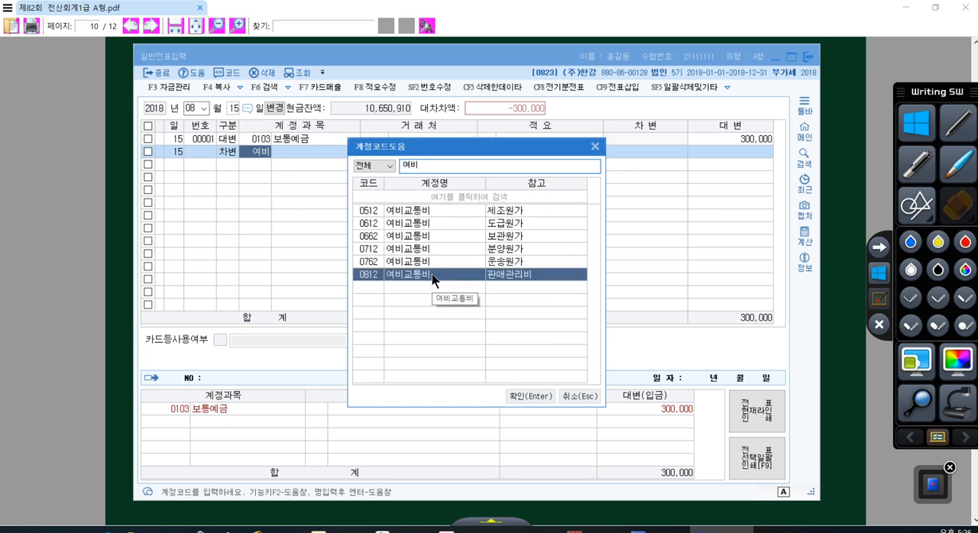
key(Return)
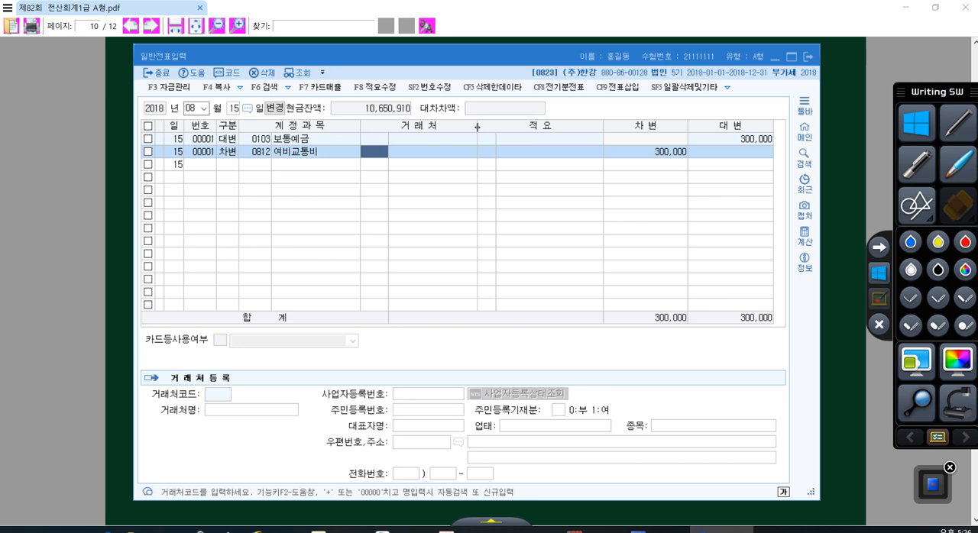
- Read 문제4 item [2] in the exam PDF about the September 15 disposal of 비품
click(853, 288)
scroll(467, 292, down, 3)
scroll(467, 299, down, 3)
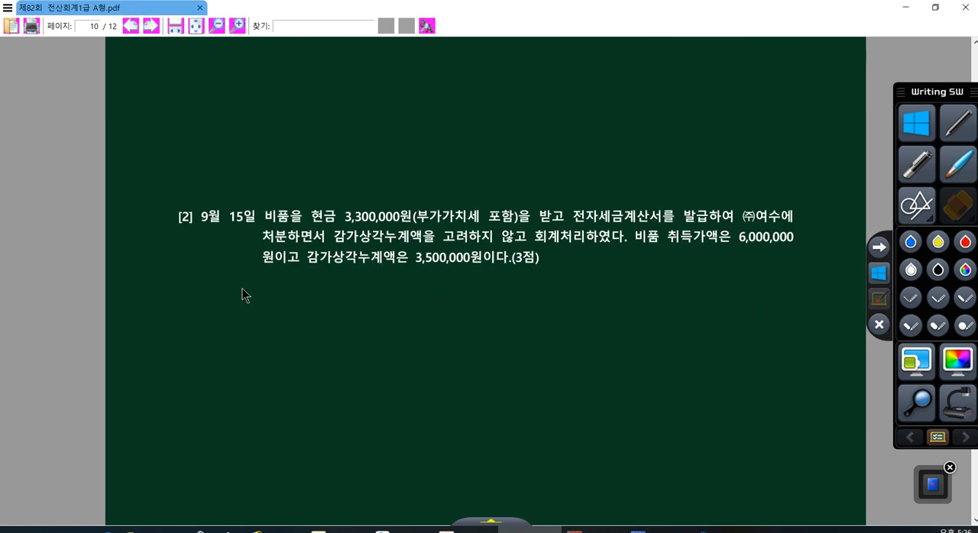
scroll(153, 252, down, 1)
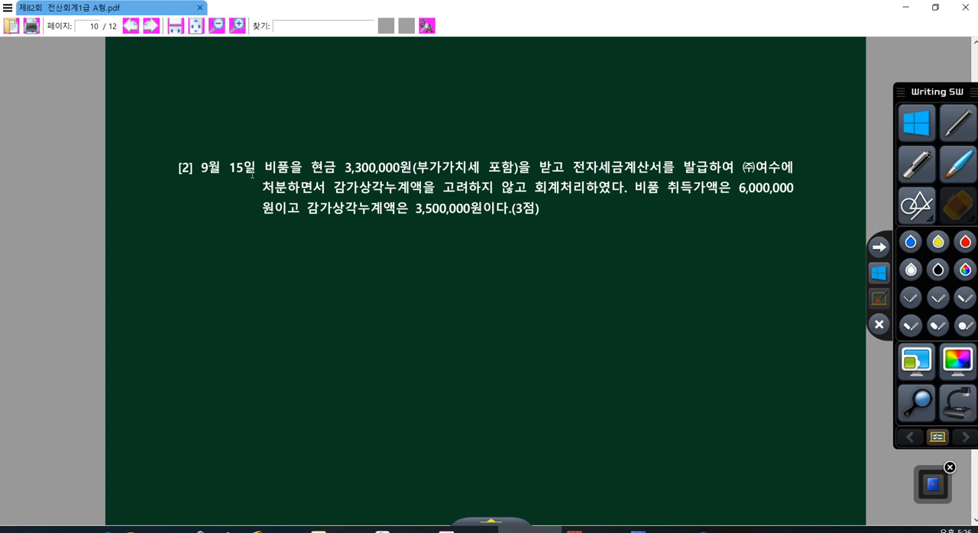
- Look through the September 15 vouchers in 일반전표입력 for the 비품 disposal and leave the form
click(721, 530)
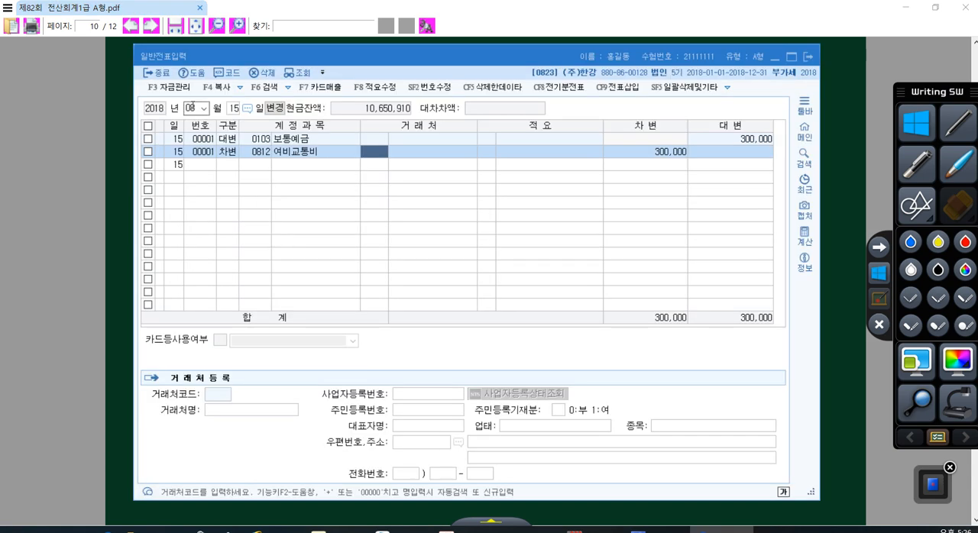
click(192, 107)
text(09)
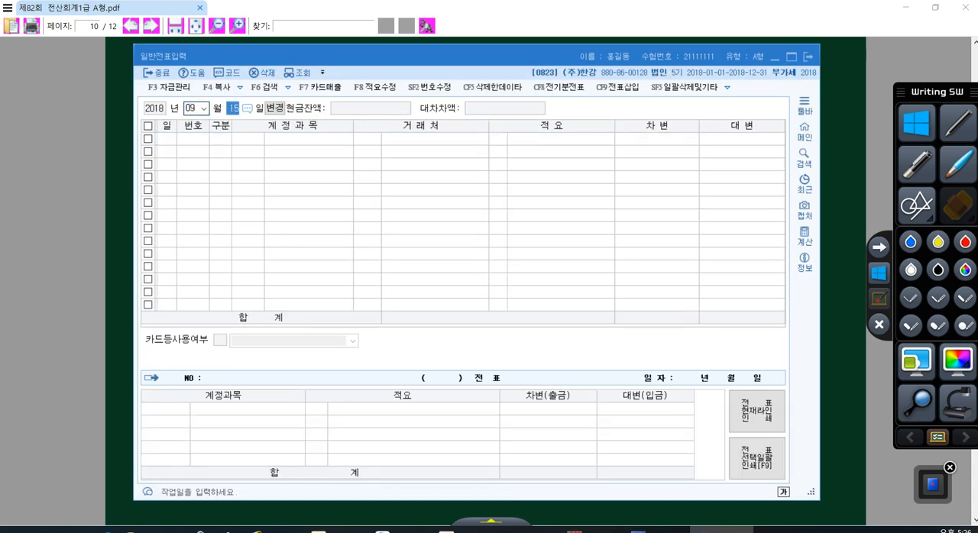
key(Return)
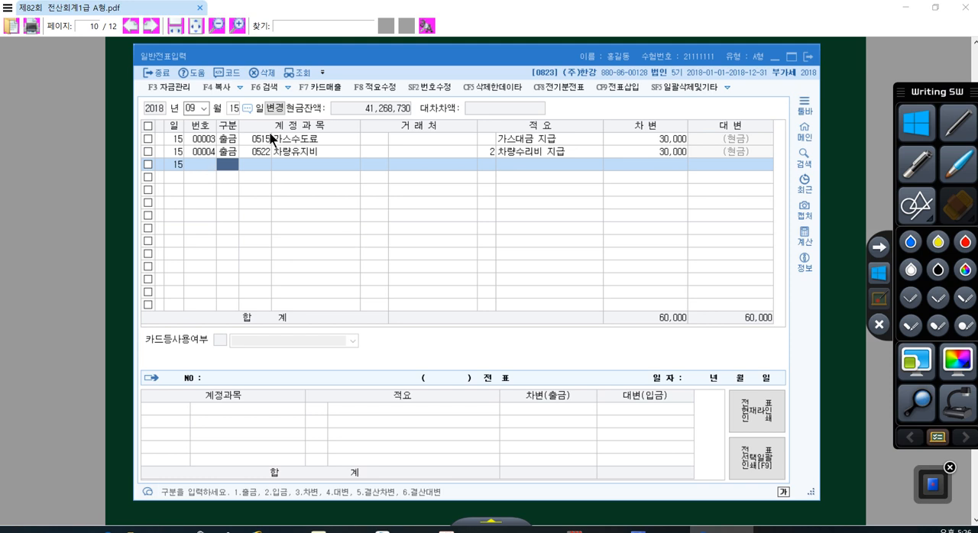
click(300, 140)
click(300, 152)
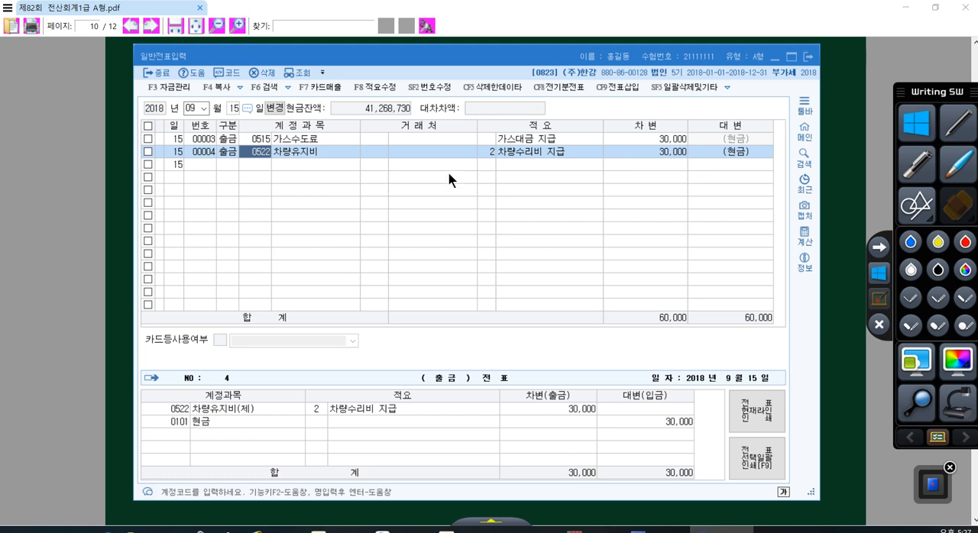
click(806, 60)
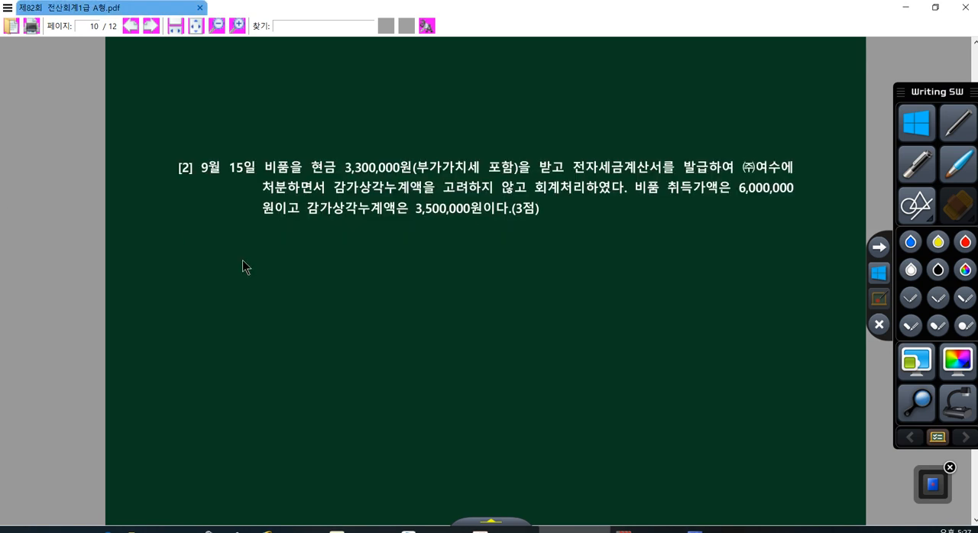
- Open 매입매출전표입력 in KcLep for September 15, 2018
mouse_move(564, 529)
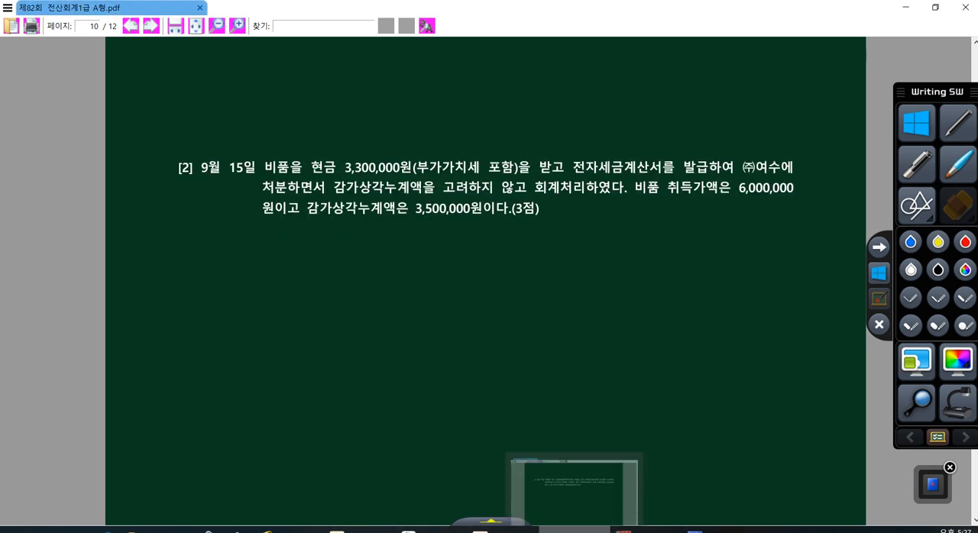
click(574, 489)
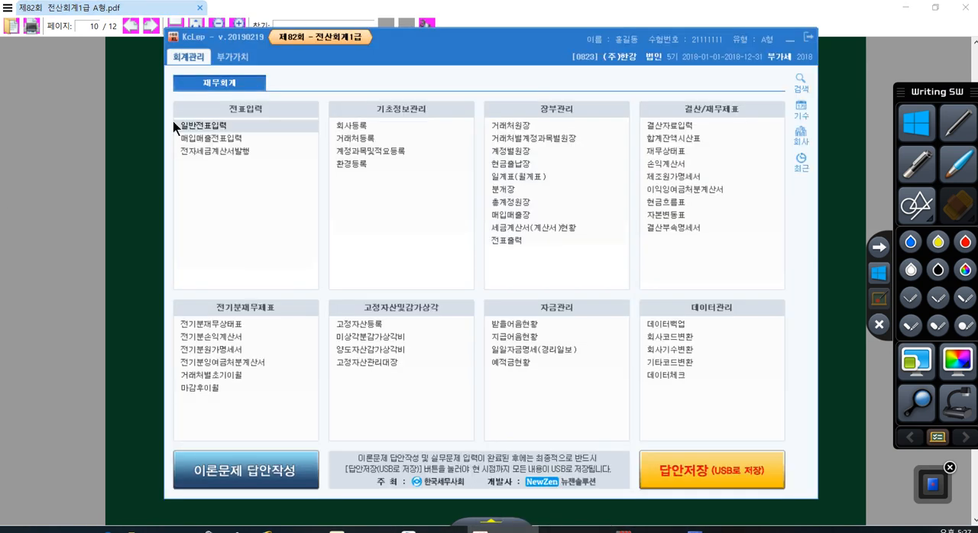
click(212, 142)
text(09)
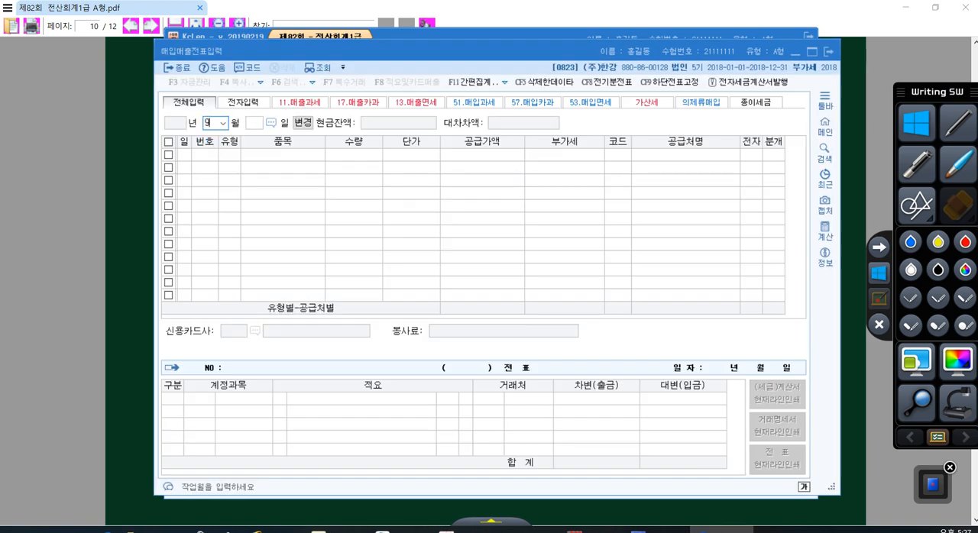
key(Return)
text(15)
key(Return)
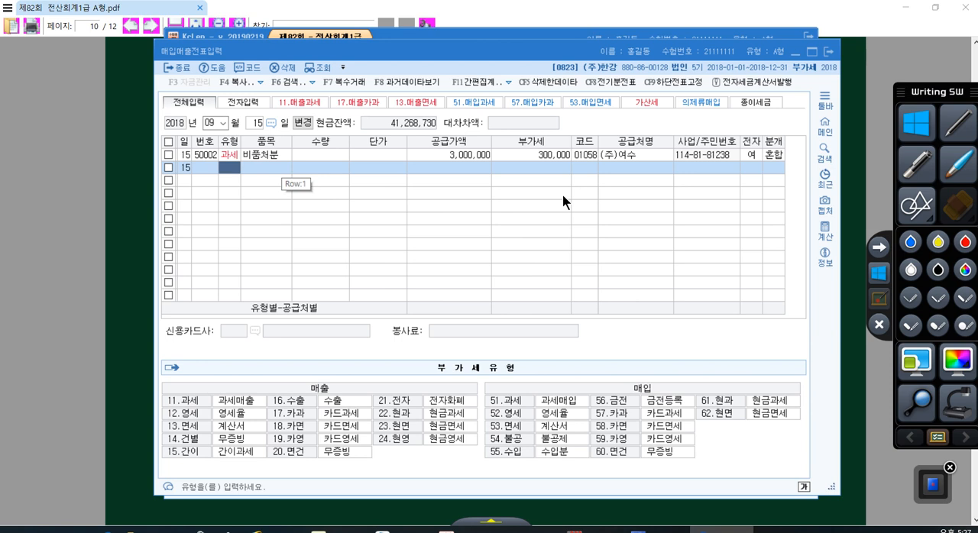
- Recheck item [2] in the exam PDF for the electronic tax invoice to ㈜여수 and return to the purchase/sales voucher form
click(845, 320)
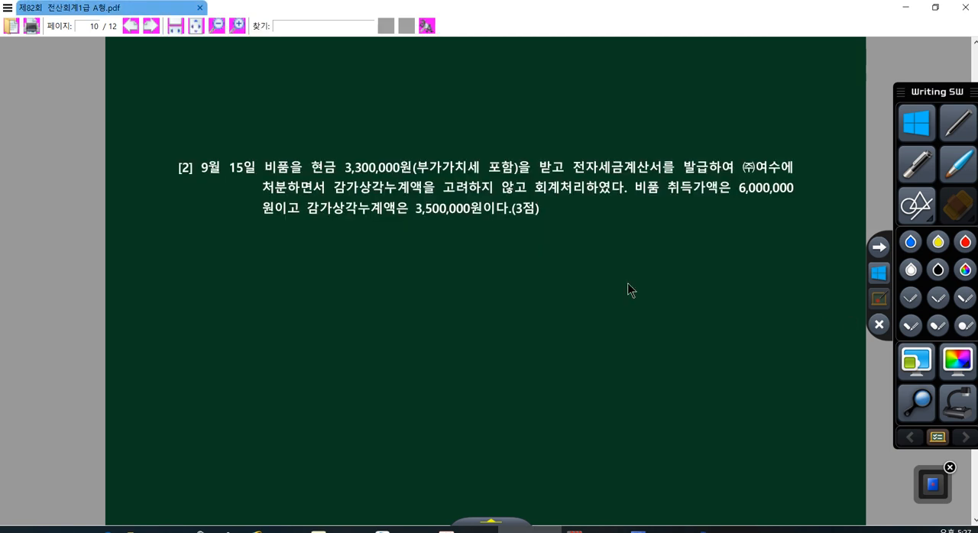
drag(567, 166, 723, 187)
click(722, 530)
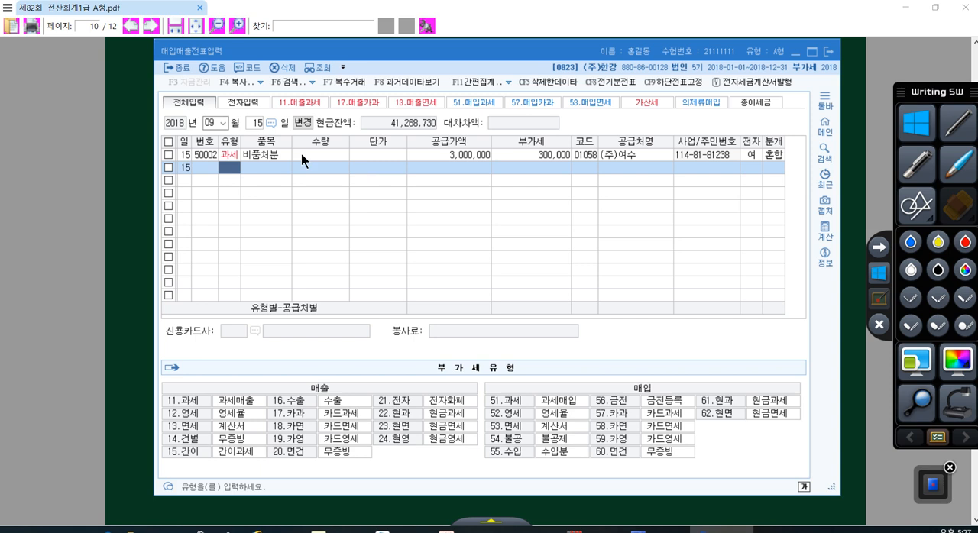
- Check the tax type (유형) and item name (품목) of the September 15 비품처분 voucher line
click(265, 154)
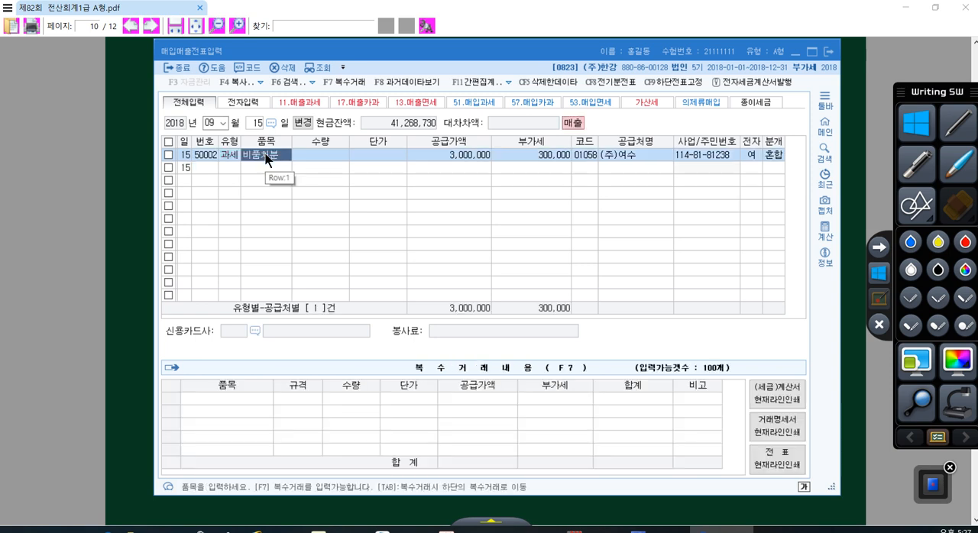
click(198, 159)
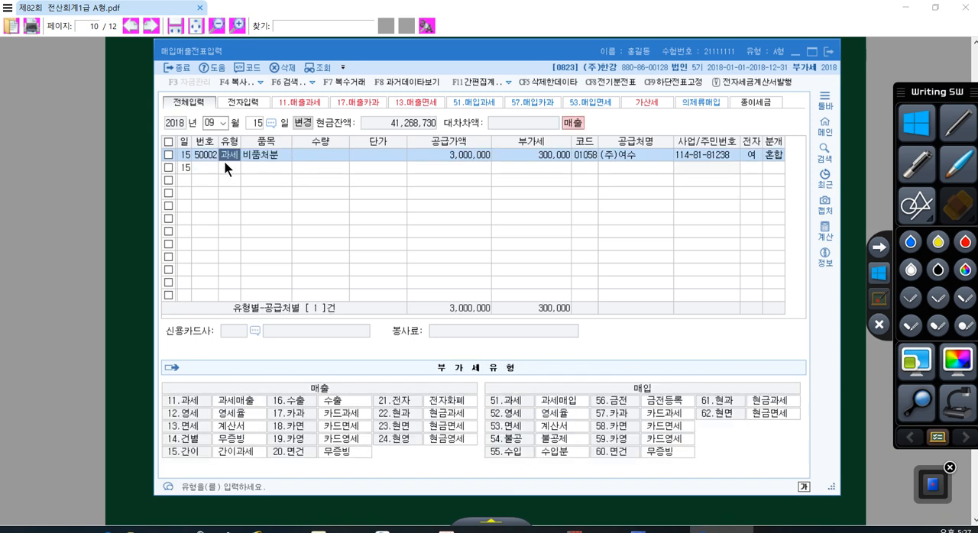
click(361, 168)
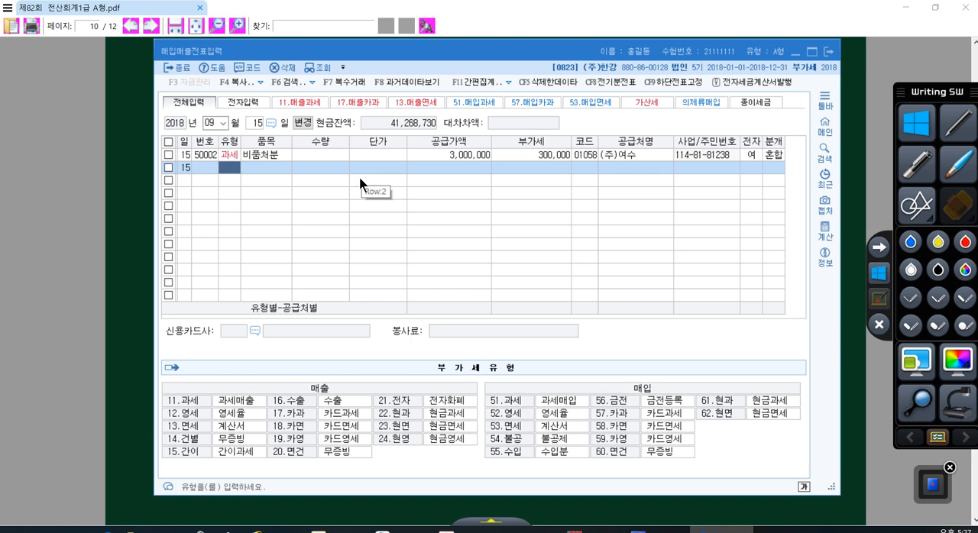
click(227, 156)
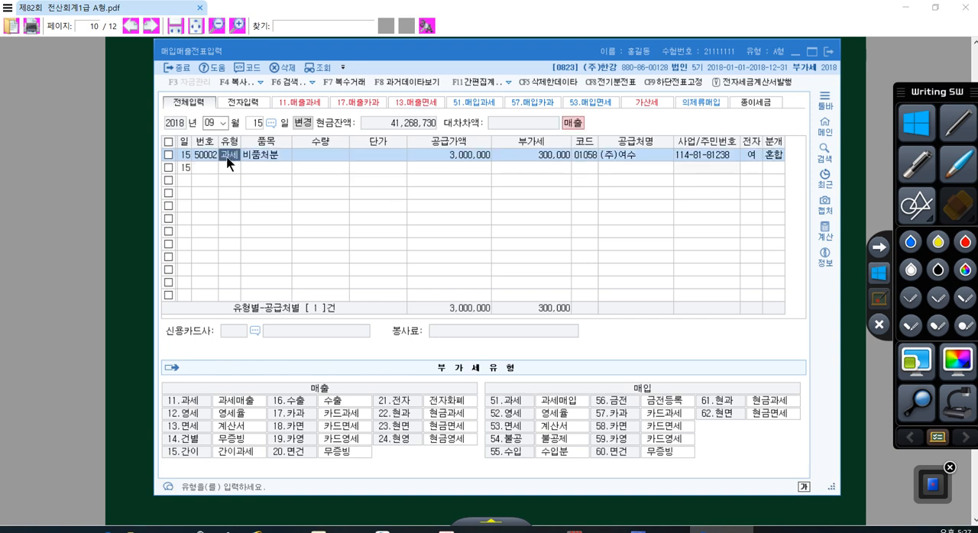
click(249, 158)
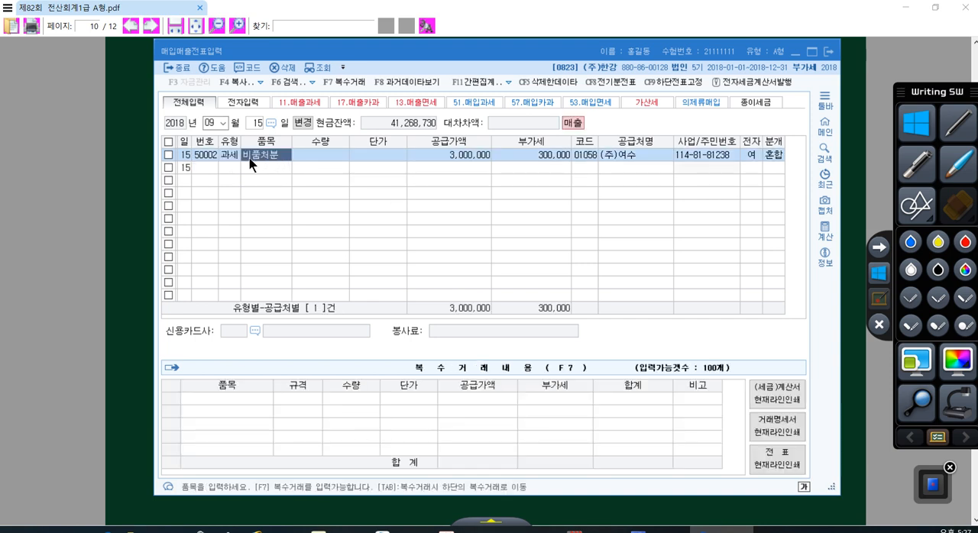
- Examine the 비품처분 line's supply value (공급가액) and VAT (부가세) together with its journal entry
click(512, 156)
click(451, 155)
click(508, 154)
click(451, 154)
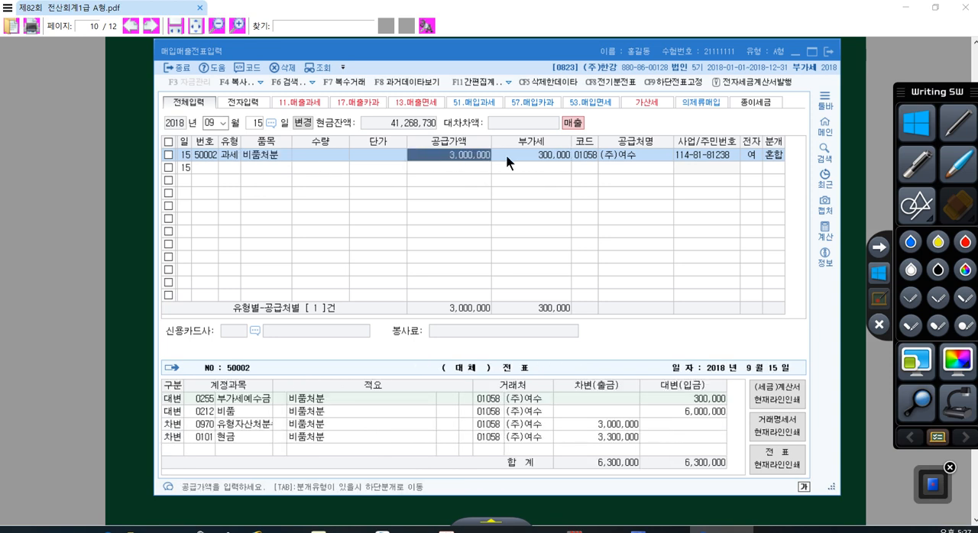
click(506, 156)
click(448, 154)
click(504, 158)
click(456, 155)
click(506, 157)
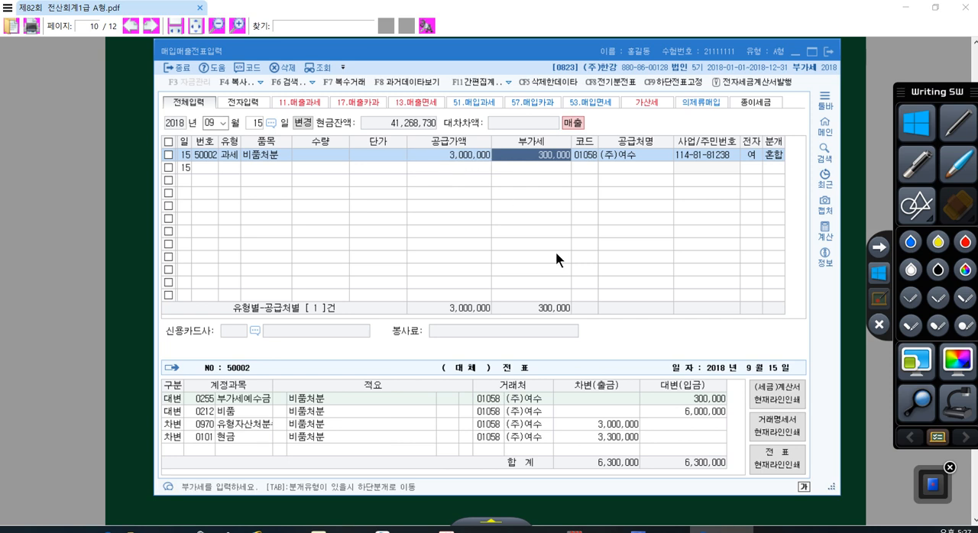
- Check the 비품처분 line's supplier code, electronic invoice flag (전자) and journal type (분개)
click(587, 153)
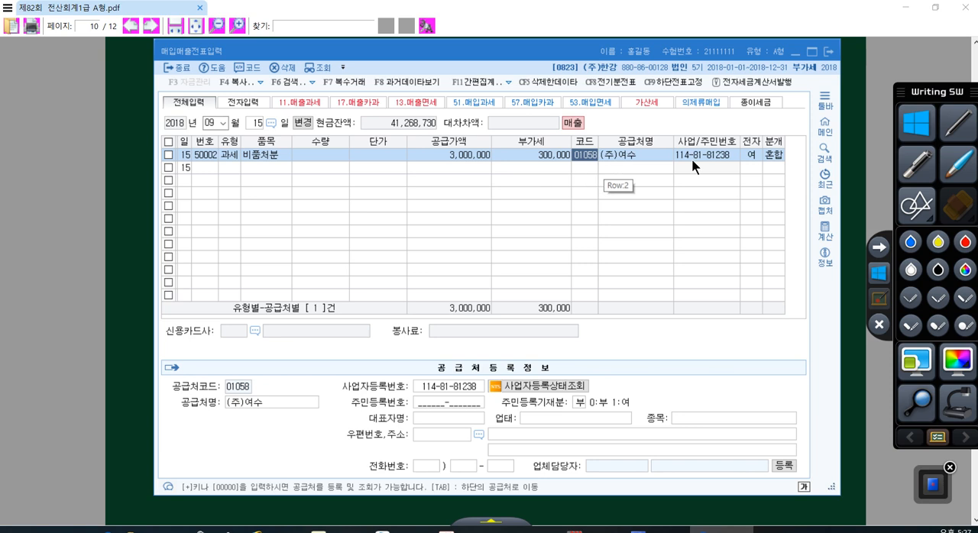
click(751, 154)
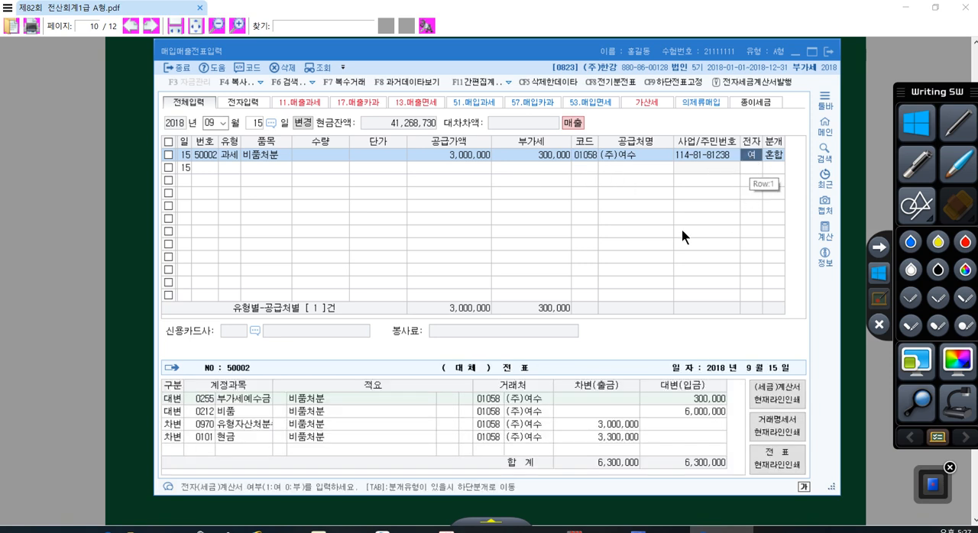
click(772, 156)
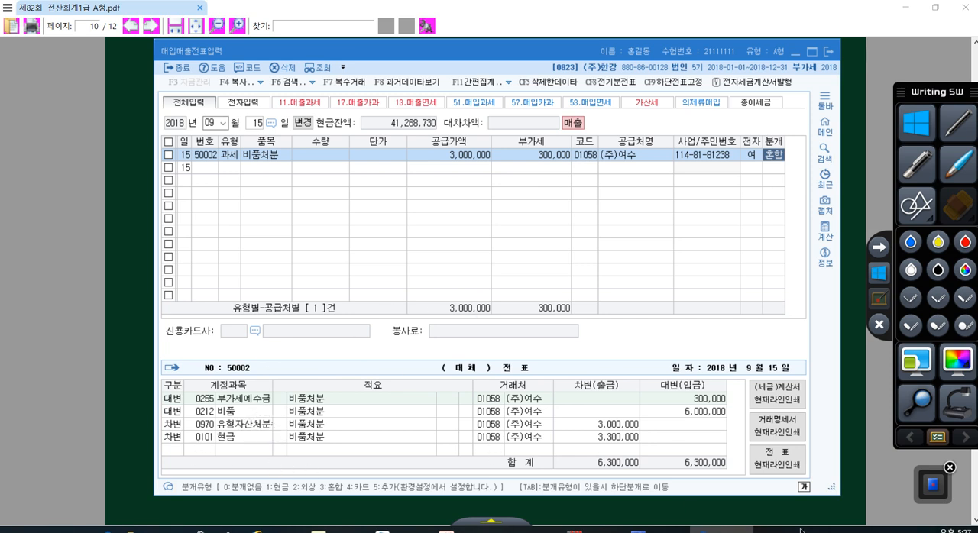
- Draw a debit/credit divider in red pen over the voucher form and write XXX (취득가액) on the credit side
click(878, 325)
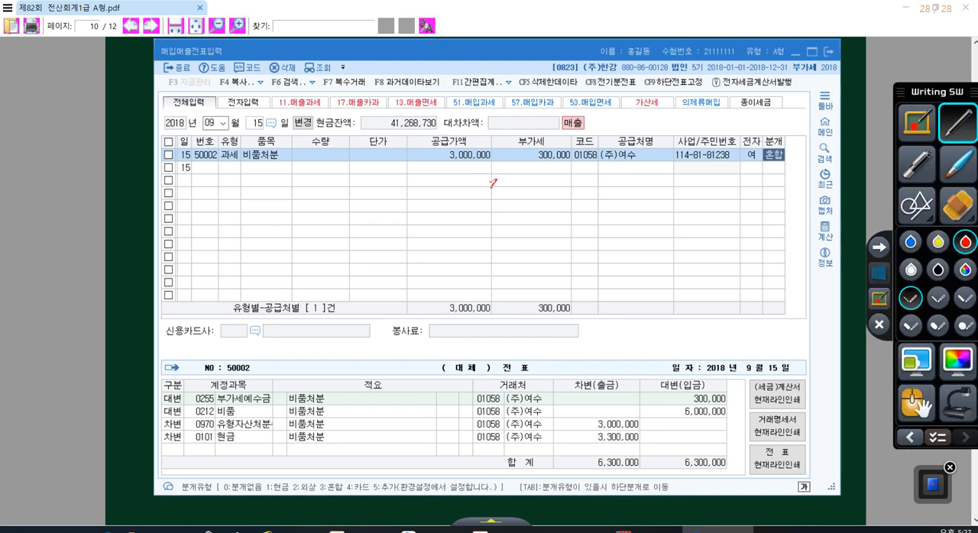
drag(493, 184, 456, 288)
mouse_move(513, 182)
mouse_down()
mouse_move(507, 202)
mouse_move(546, 182)
mouse_move(505, 177)
mouse_up()
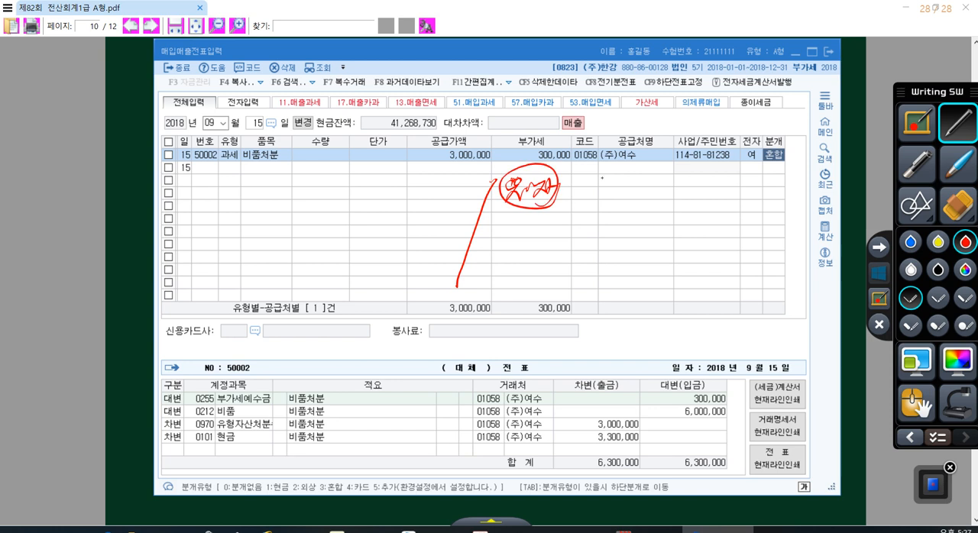
mouse_move(575, 187)
mouse_down()
mouse_move(648, 190)
mouse_move(662, 202)
mouse_up()
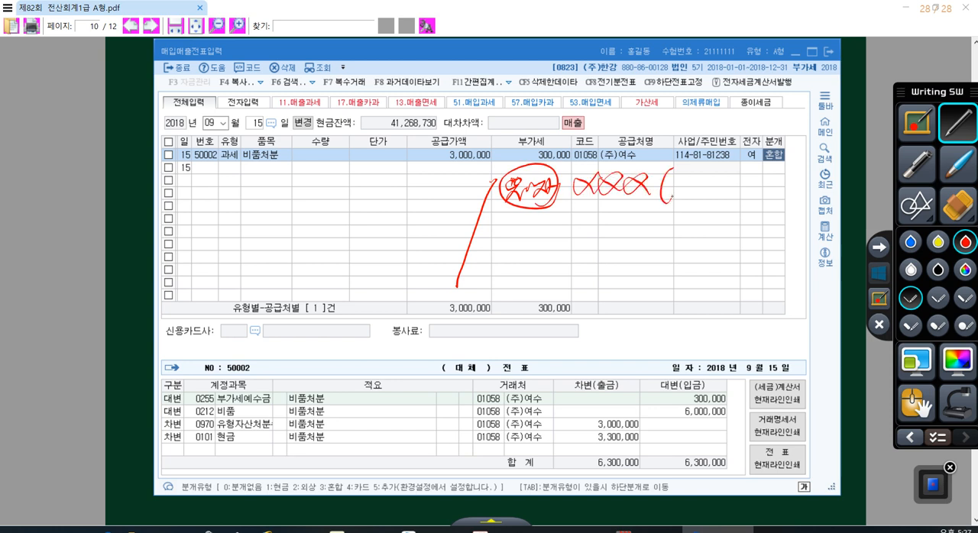
mouse_move(676, 168)
mouse_down()
mouse_move(695, 180)
mouse_move(687, 205)
mouse_move(715, 210)
mouse_up()
mouse_move(704, 174)
mouse_down()
mouse_move(723, 204)
mouse_move(748, 202)
mouse_move(767, 176)
mouse_move(787, 202)
mouse_up()
drag(787, 165, 792, 204)
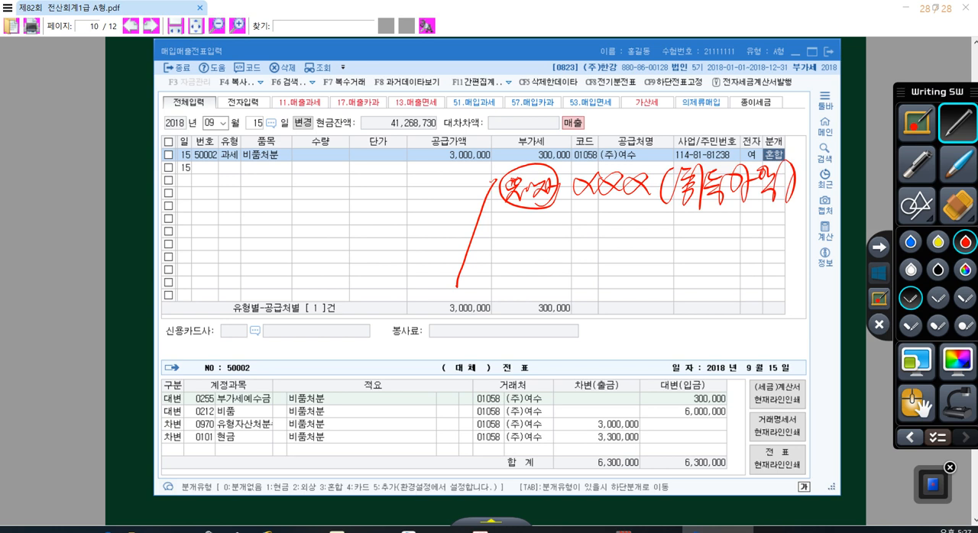
- Write a label with an empty box on the debit side of the red sketch and leave pen mode
mouse_move(227, 223)
mouse_down()
mouse_move(247, 229)
mouse_move(242, 259)
mouse_move(264, 234)
mouse_move(283, 243)
mouse_up()
mouse_move(281, 230)
mouse_down()
mouse_move(295, 226)
mouse_move(292, 265)
mouse_up()
mouse_move(312, 214)
mouse_down()
mouse_move(312, 254)
mouse_move(441, 244)
mouse_move(309, 252)
mouse_up()
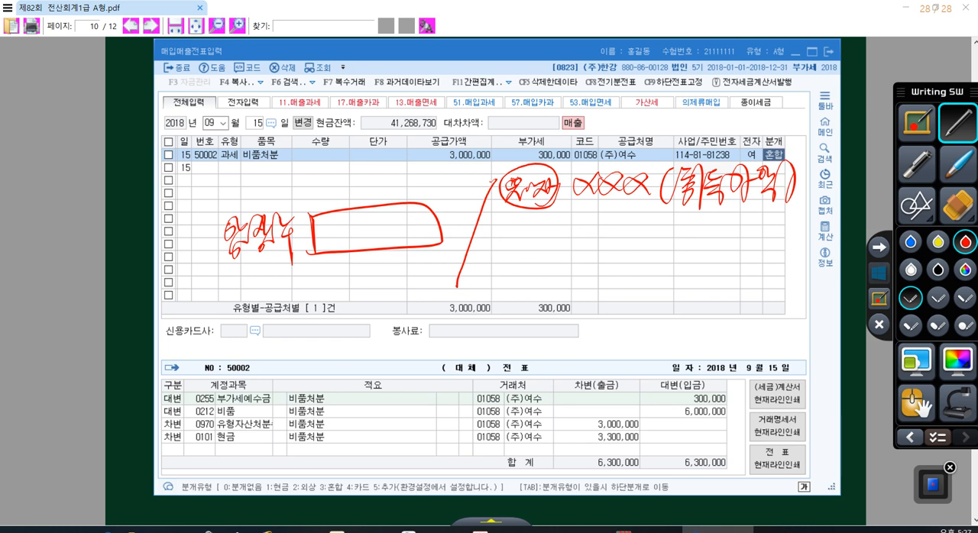
click(879, 273)
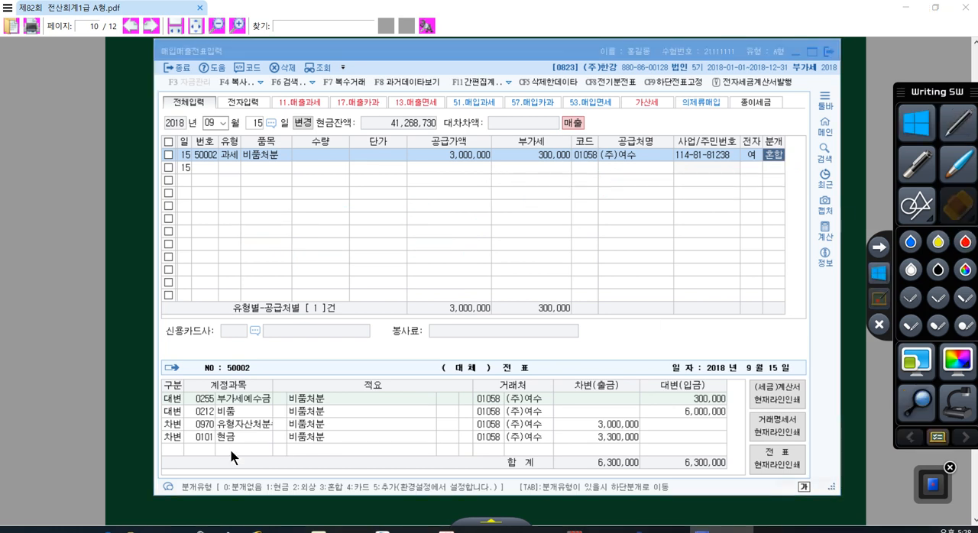
- Reset the 비품처분 voucher's journal entry by switching its journal type (분개) to 현금 and back to 혼합
click(200, 449)
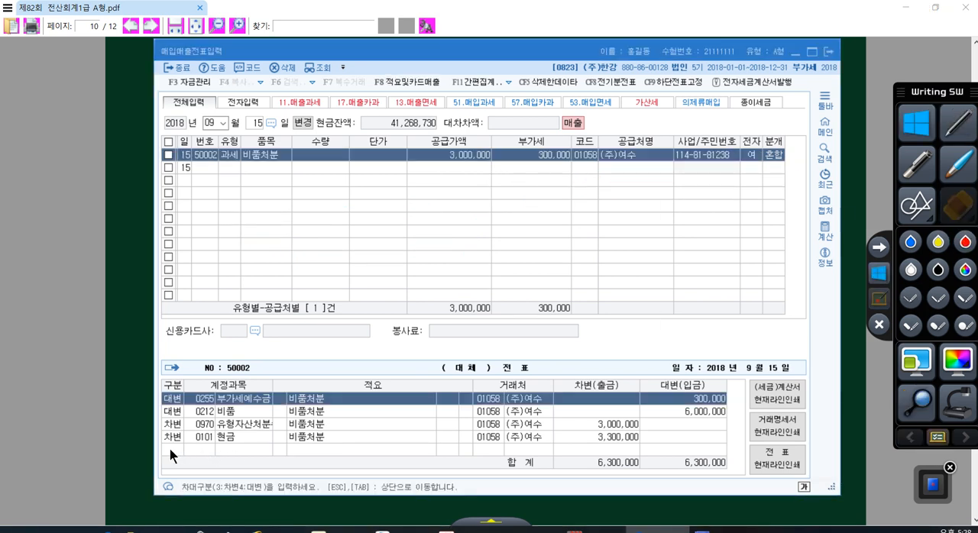
click(172, 438)
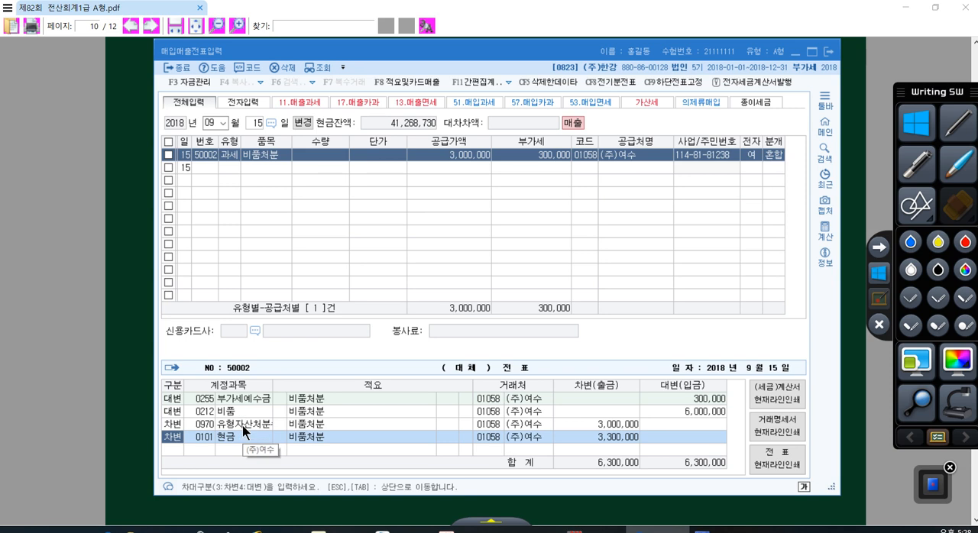
click(764, 156)
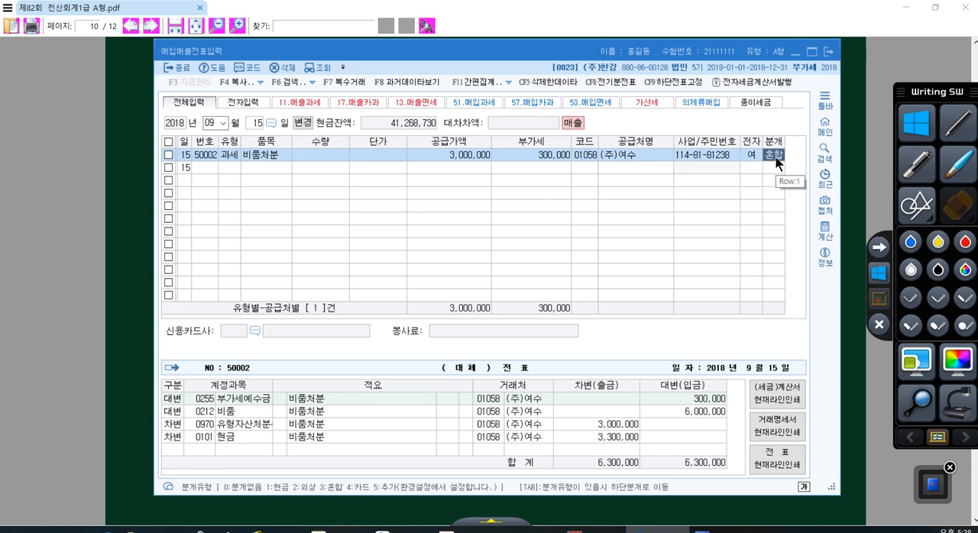
text(1)
key(Return)
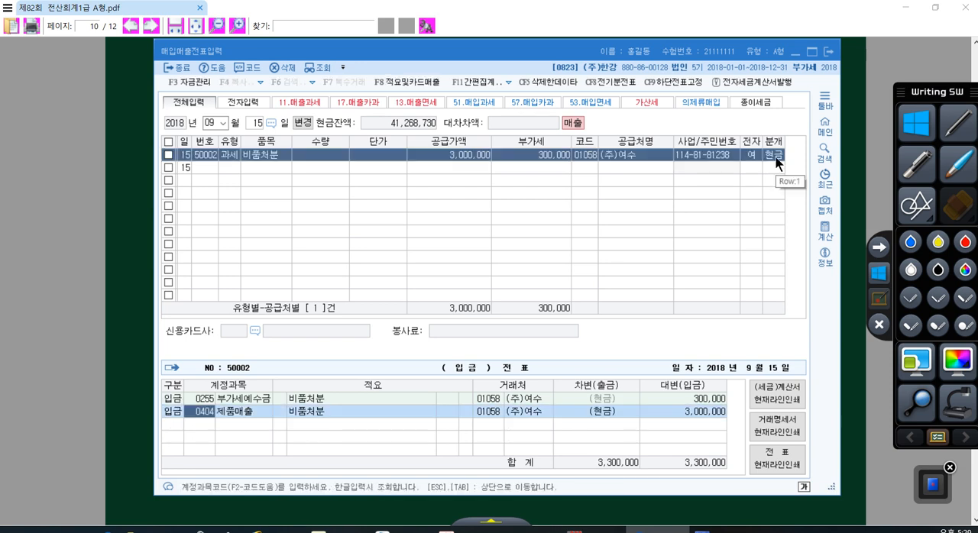
key(Escape)
text(3)
key(Return)
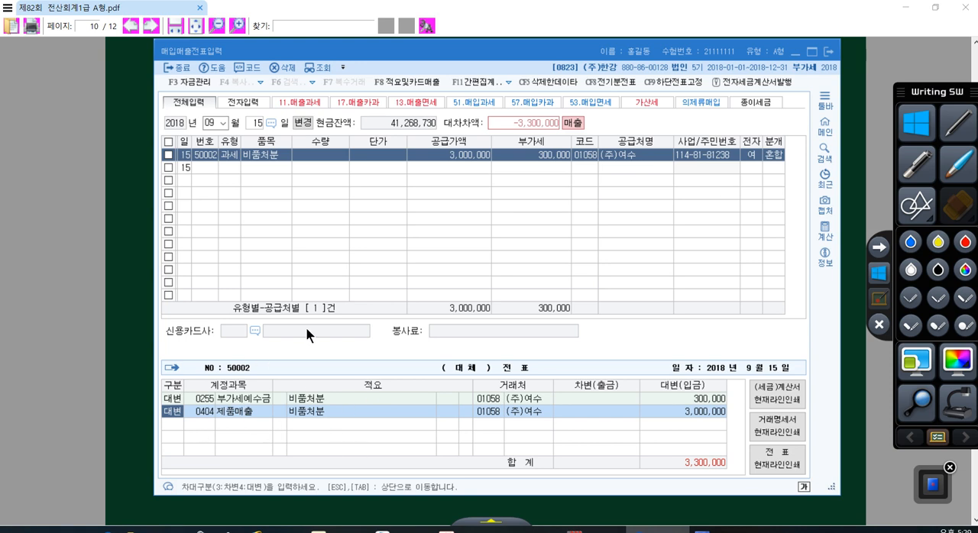
- Change the 제품매출 credit line to account 0212 비품 with an amount of 6,000,000
key(Return)
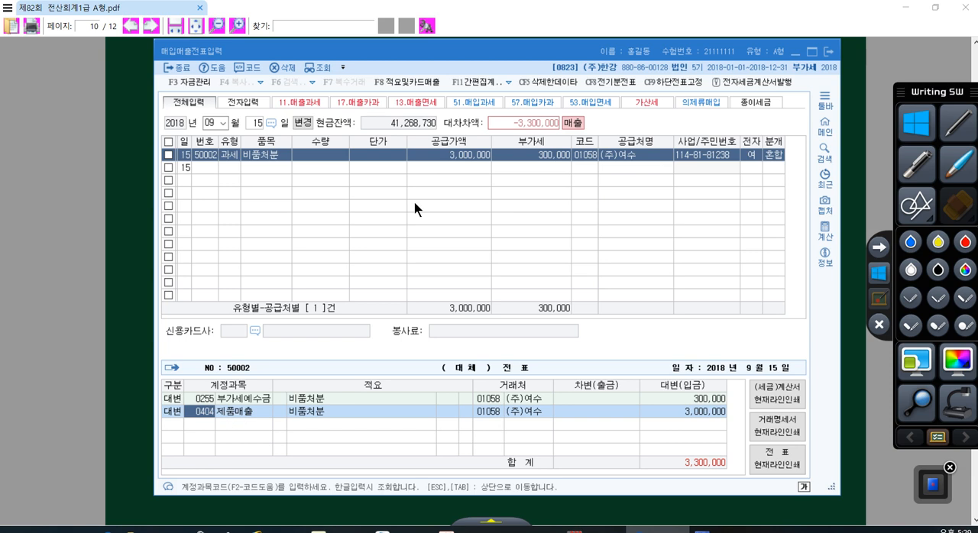
text(0212)
key(Return)
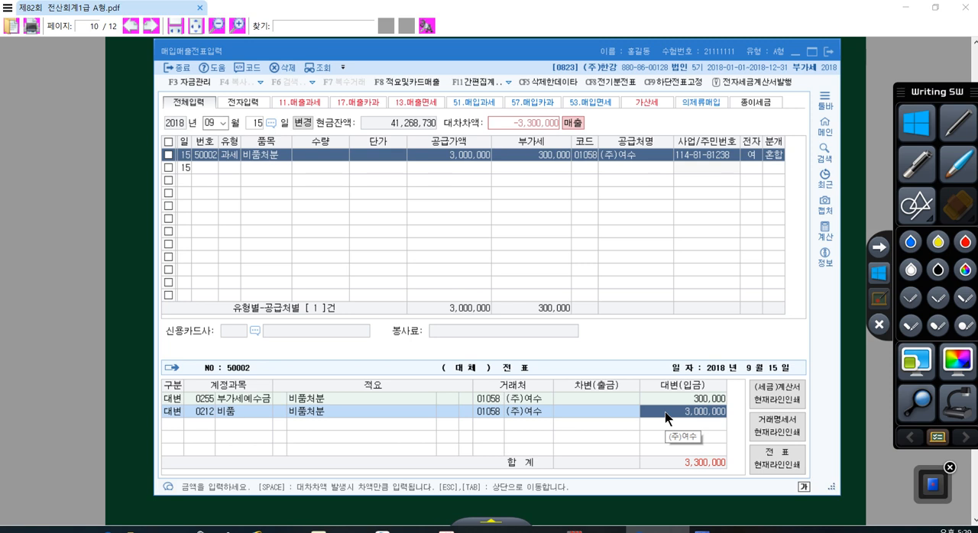
text(6000000)
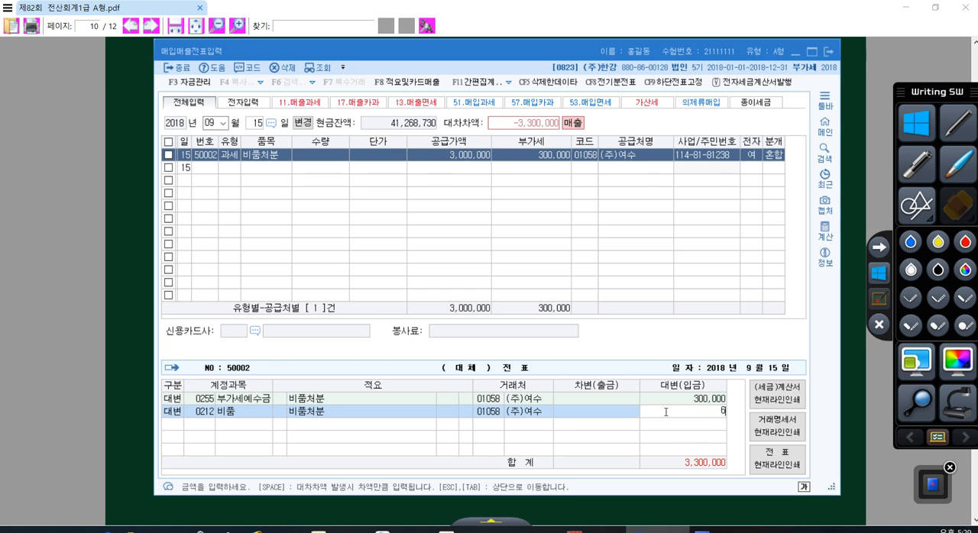
key(Return)
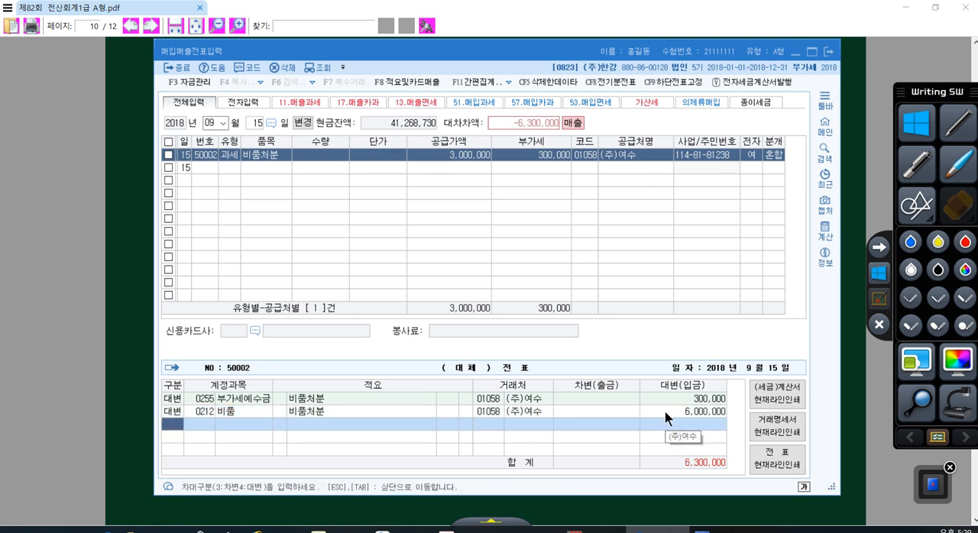
- Add a debit line for account 0213 감가상각누계액 with an amount of 3,500,000
text(3)
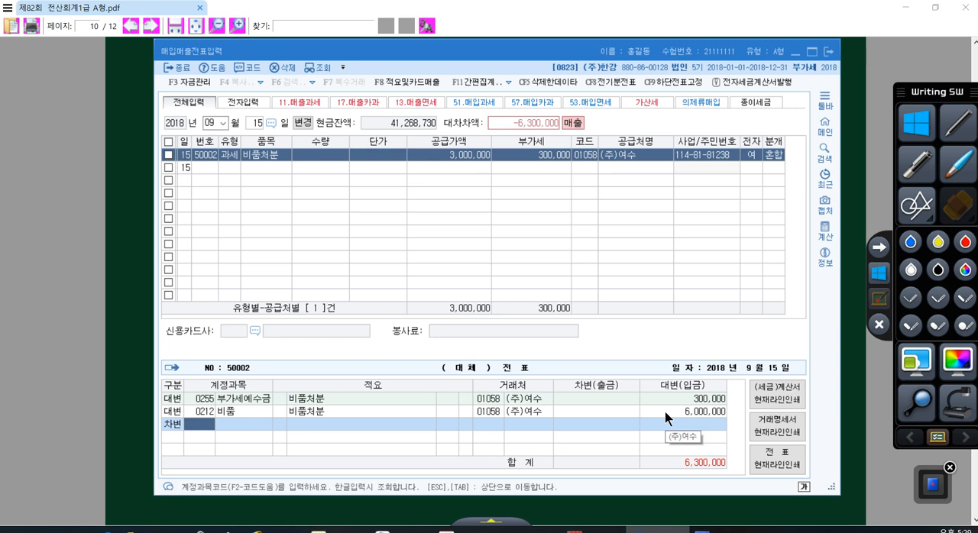
text(213)
key(Return)
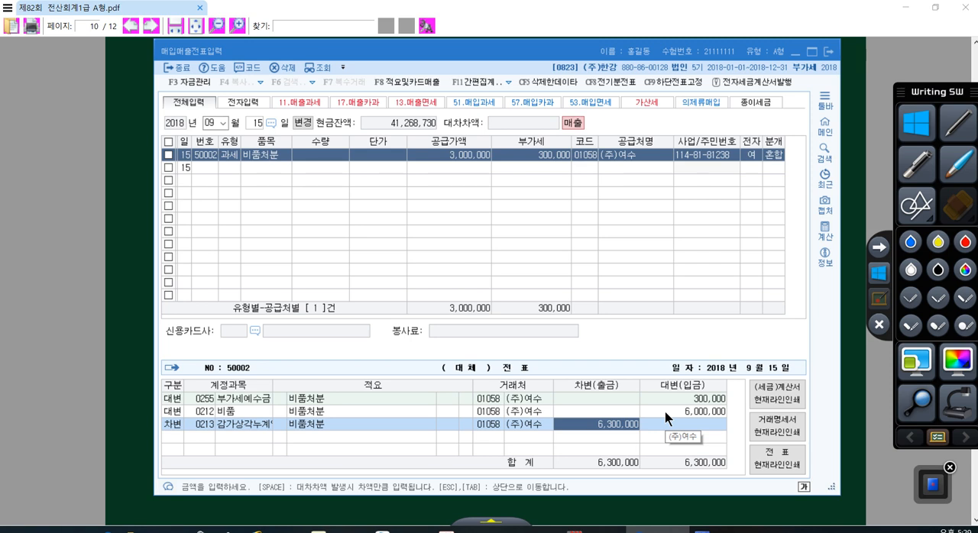
text(3500000)
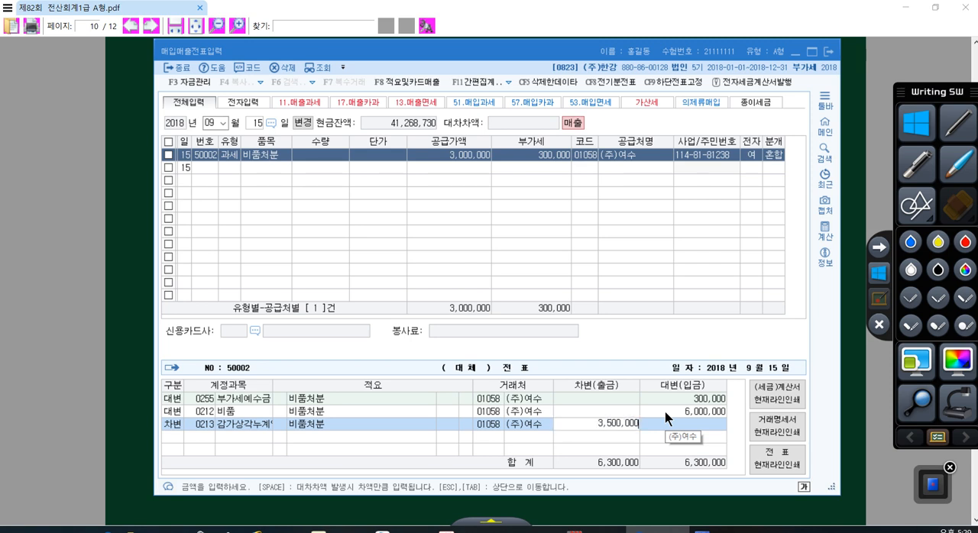
key(Return)
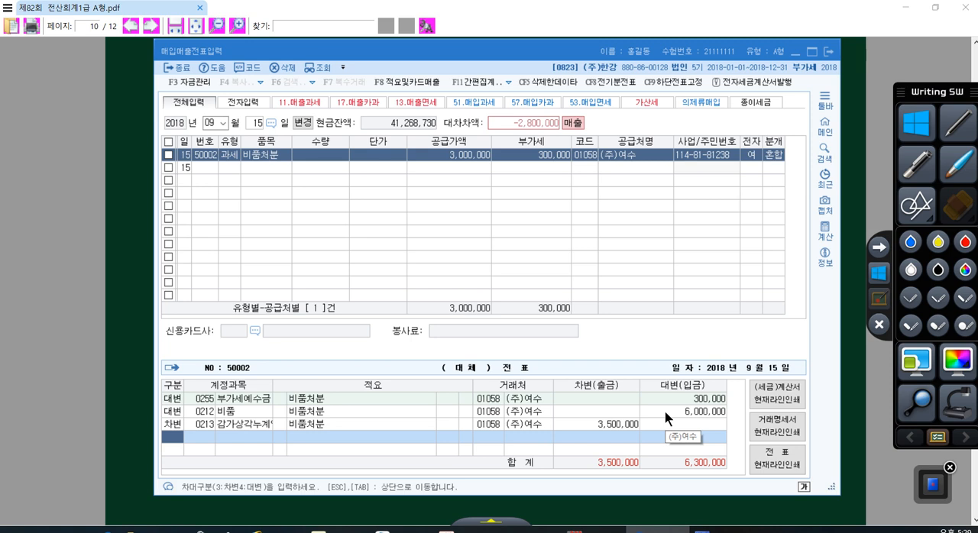
- Add a debit line for account 0101 현금 with an amount of 3,300,000
text(3)
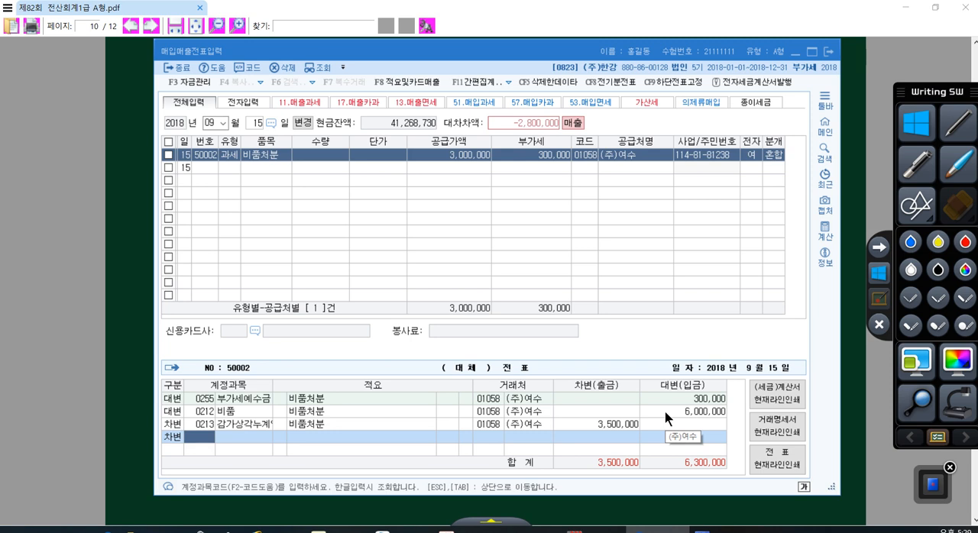
text(101)
key(Return)
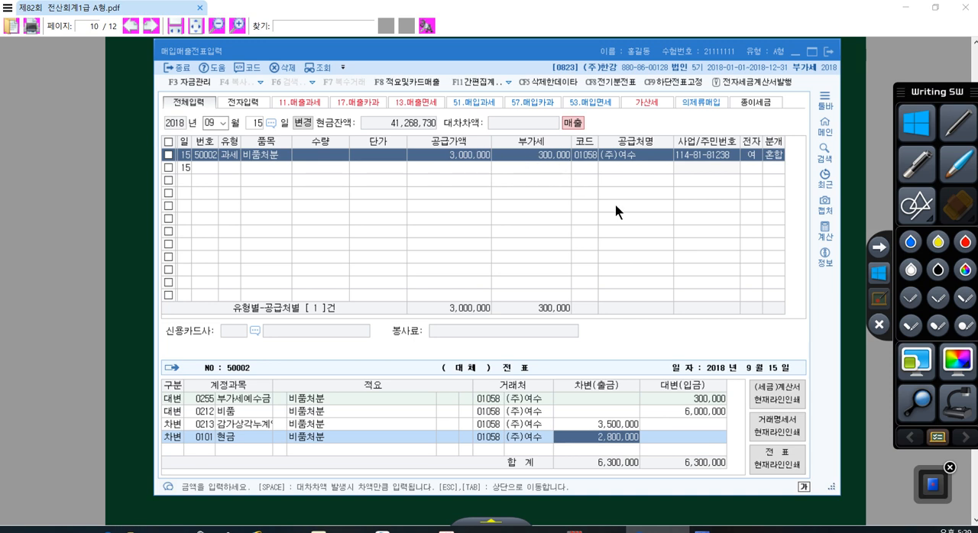
text(3300000)
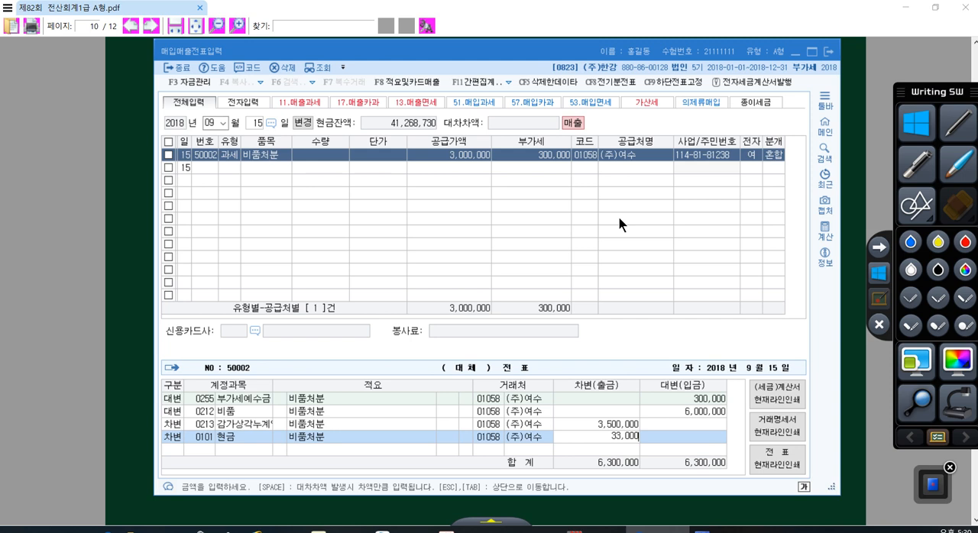
key(Return)
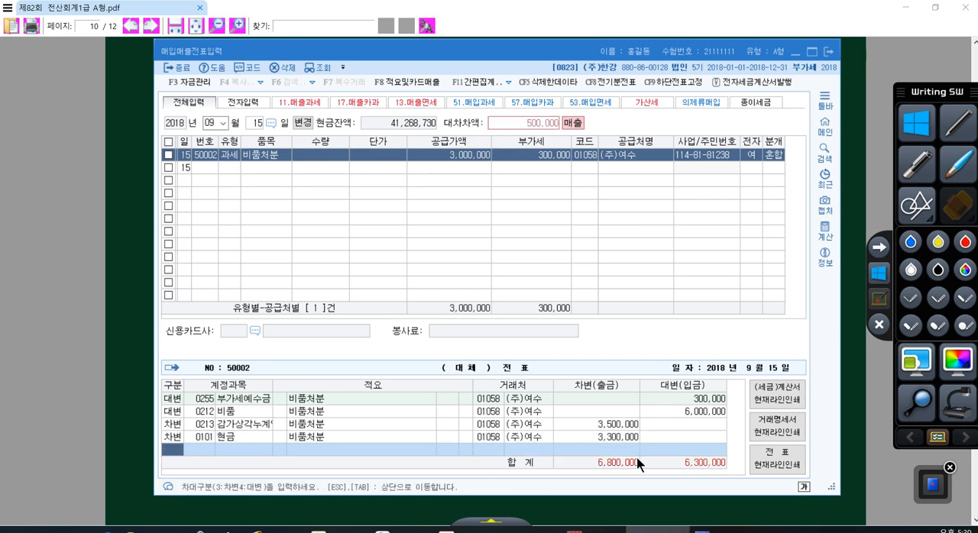
- Add a credit line for account 0914 유형자산처분이익, found by searching 처분이, with the balancing amount of 500,000
text(4)
key(Return)
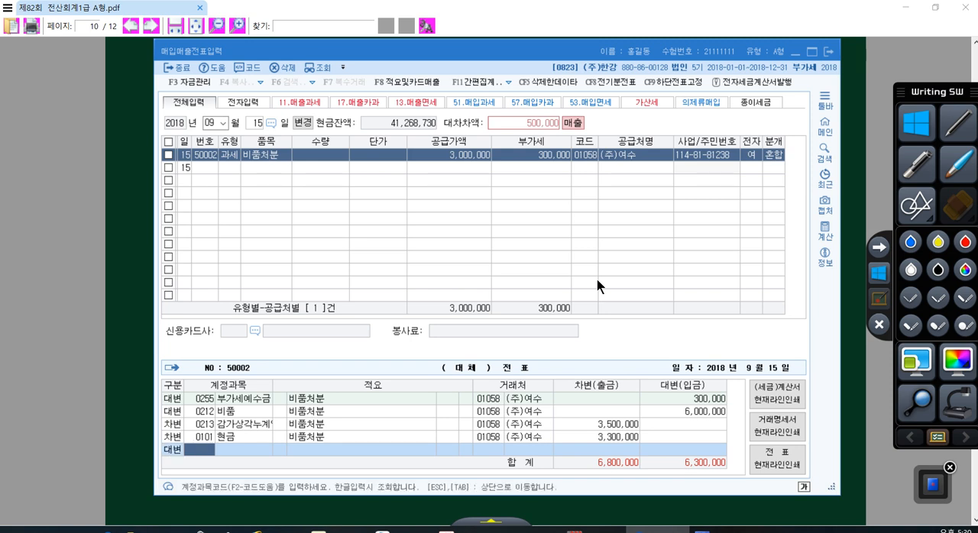
text(현분이)
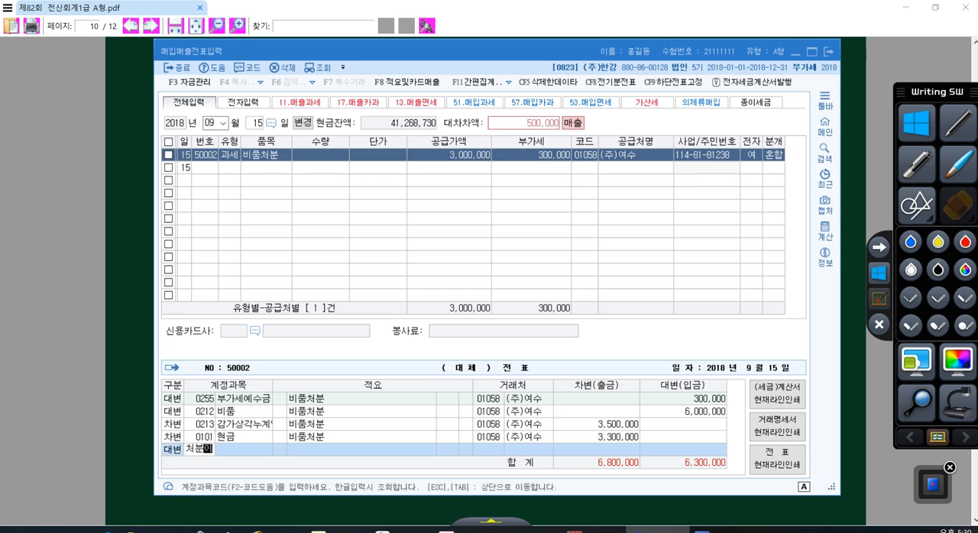
key(Return)
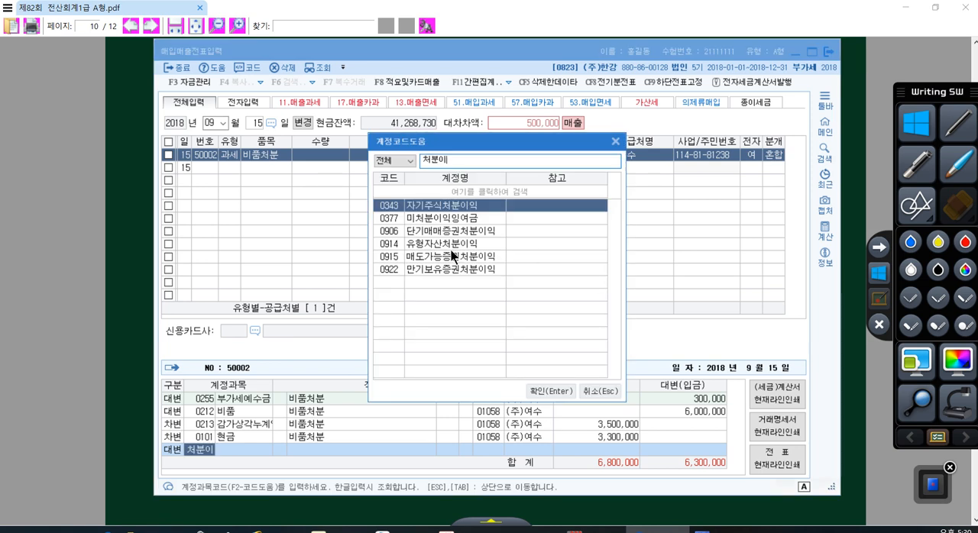
double_click(401, 244)
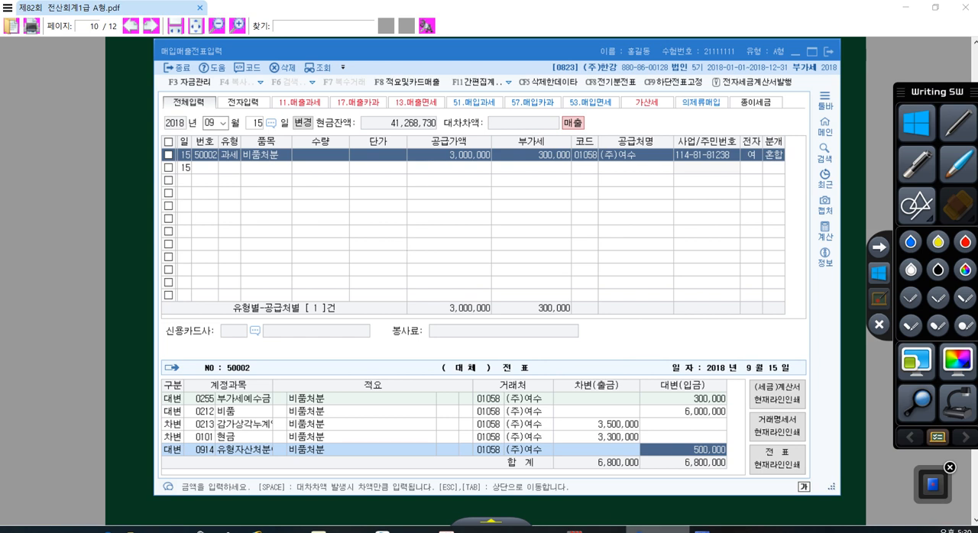
- Write 장부가액 2,500,000 in red beneath item [2] of the exam PDF and mark the 3,300,000원 cash amount
click(703, 514)
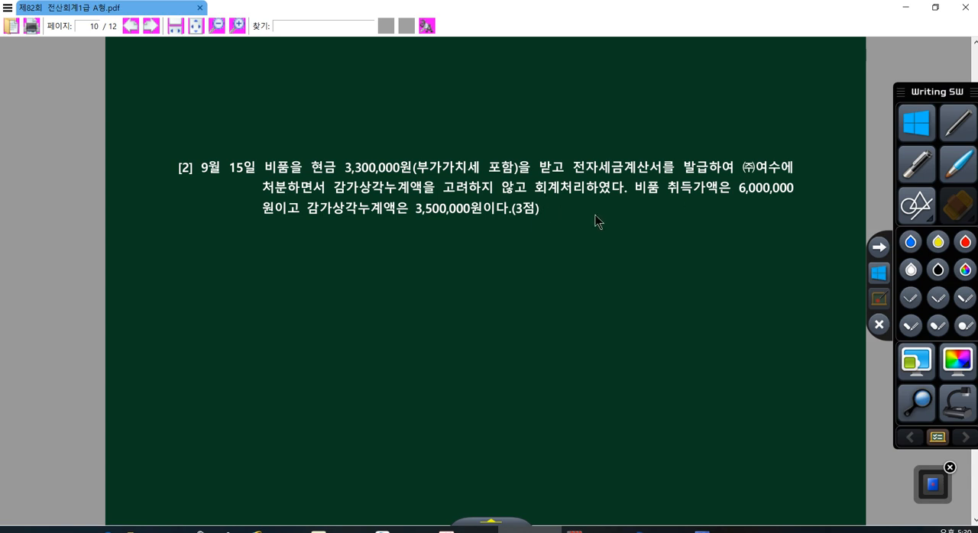
click(958, 123)
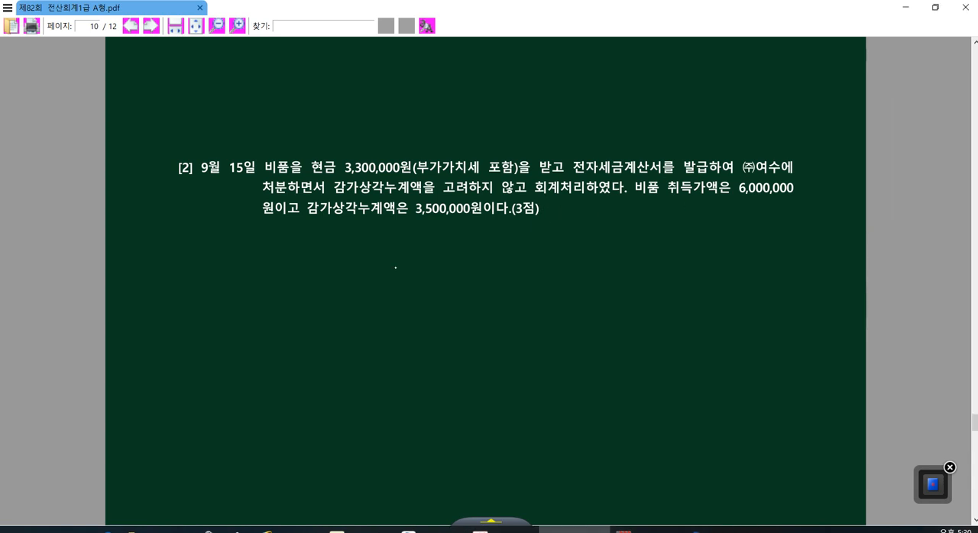
mouse_move(390, 272)
mouse_down()
mouse_move(414, 269)
mouse_move(425, 281)
mouse_move(413, 321)
mouse_move(465, 270)
mouse_move(501, 279)
mouse_move(535, 313)
mouse_move(567, 269)
mouse_move(582, 336)
mouse_up()
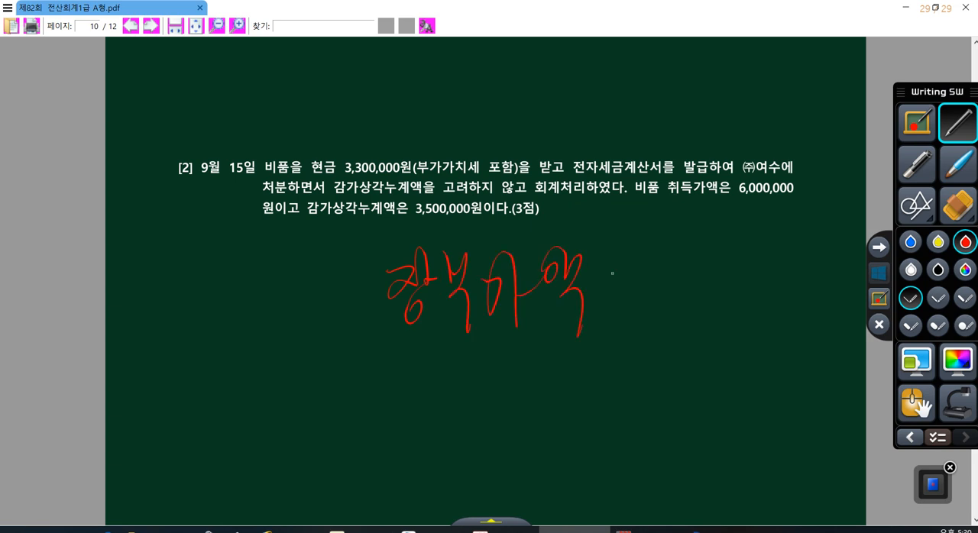
mouse_move(612, 272)
mouse_down()
mouse_move(659, 321)
mouse_move(705, 264)
mouse_move(732, 269)
mouse_move(756, 293)
mouse_move(795, 263)
mouse_move(823, 264)
mouse_up()
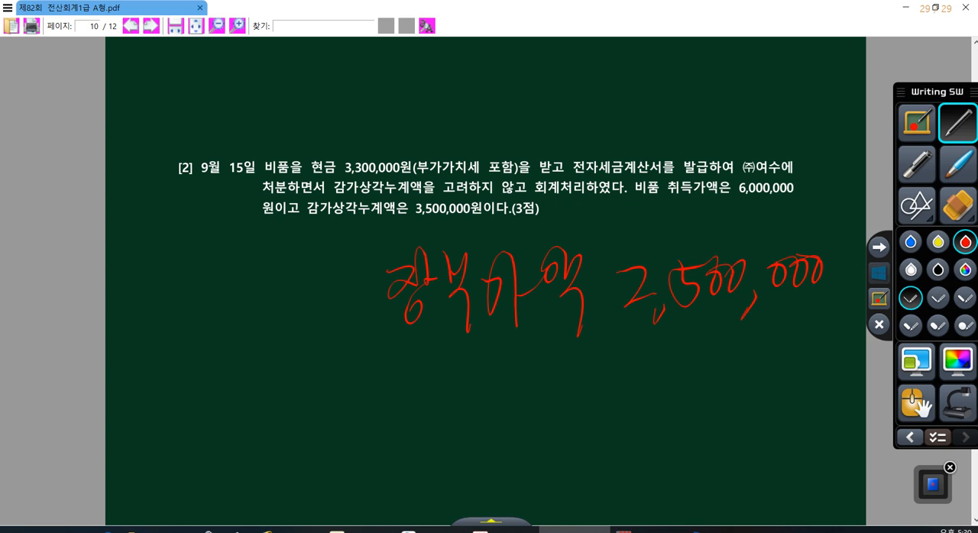
drag(393, 338, 820, 313)
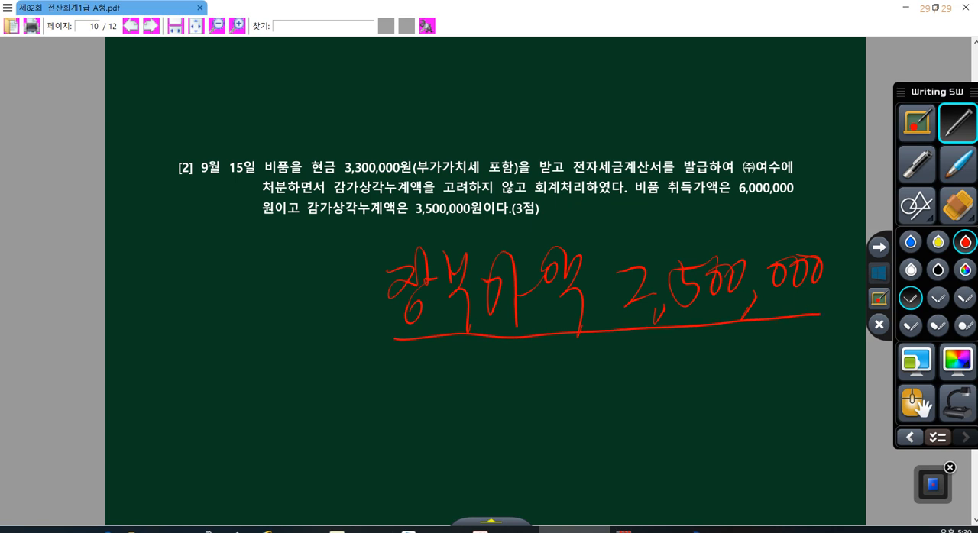
drag(336, 175, 407, 174)
click(879, 274)
- Recheck the 유형자산처분이익 credit line in the September 15 voucher and close the purchase/sales voucher form
click(657, 530)
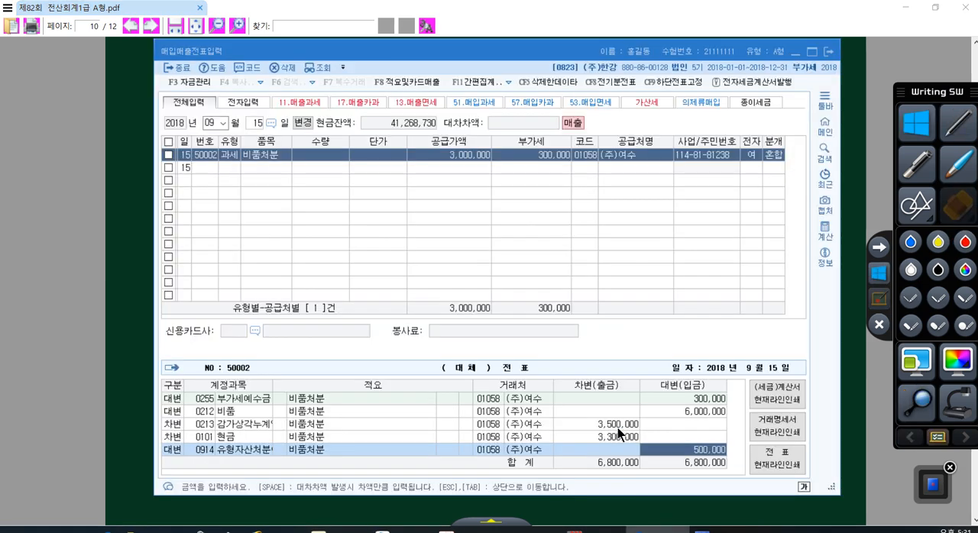
click(271, 450)
click(656, 452)
click(828, 52)
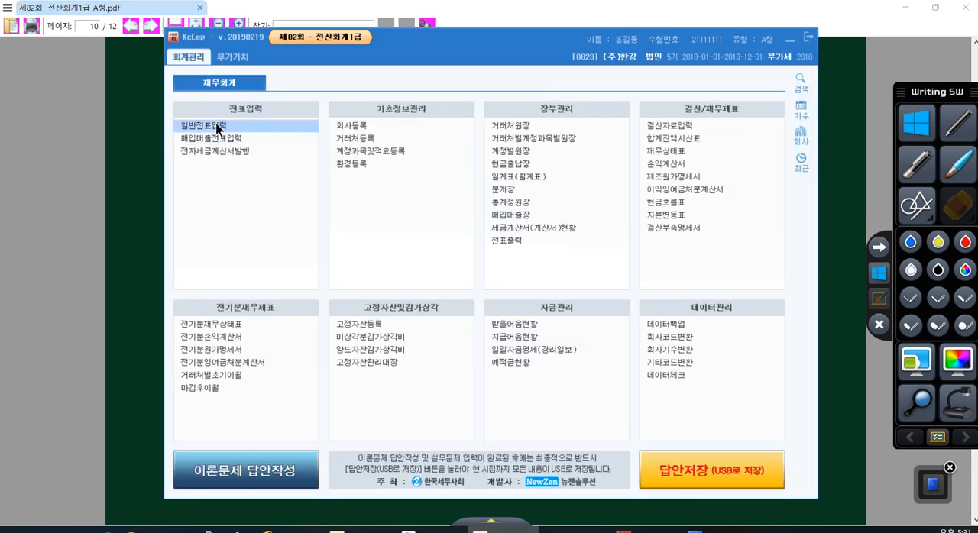
- Open general voucher entry (일반전표입력) for December 31 and return to the main menu with the form kept open
click(218, 126)
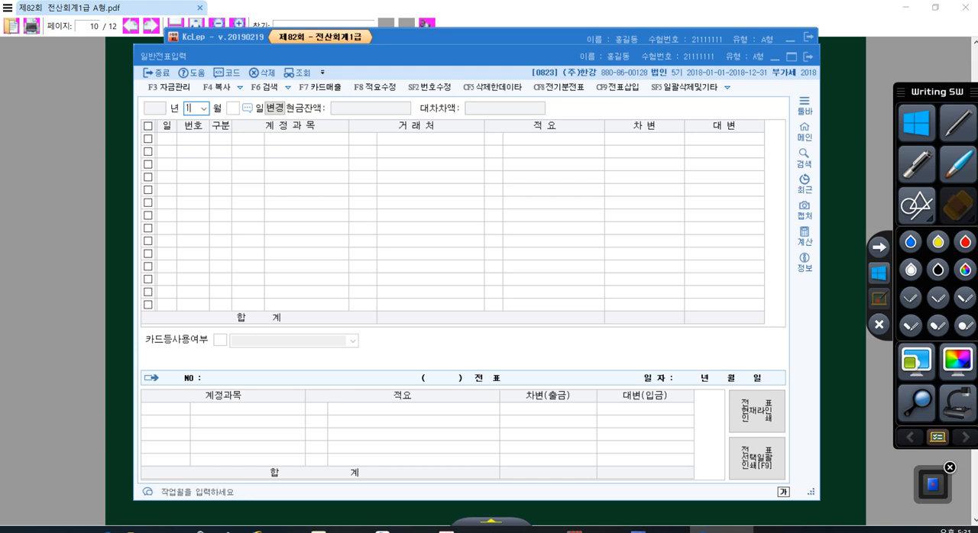
text(12)
key(Return)
text(31)
key(Return)
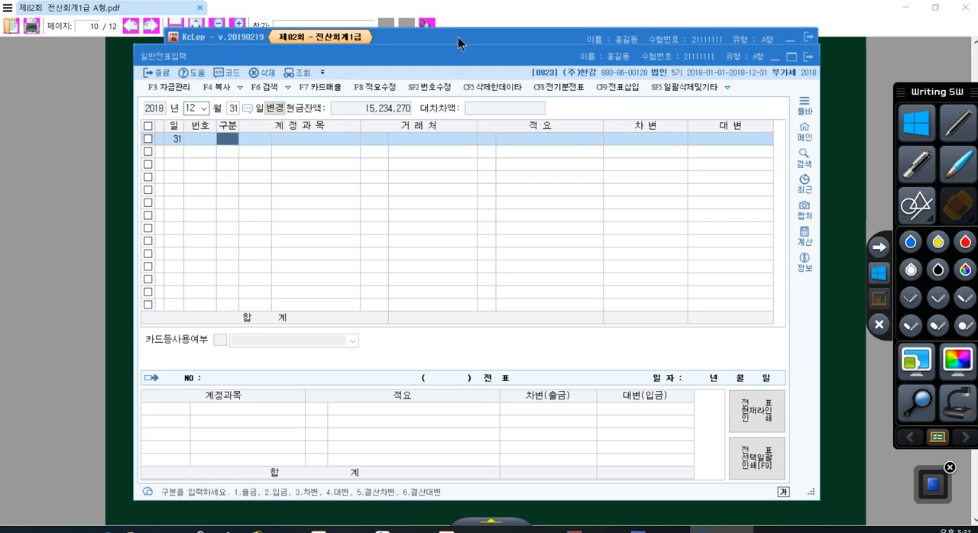
key(Escape)
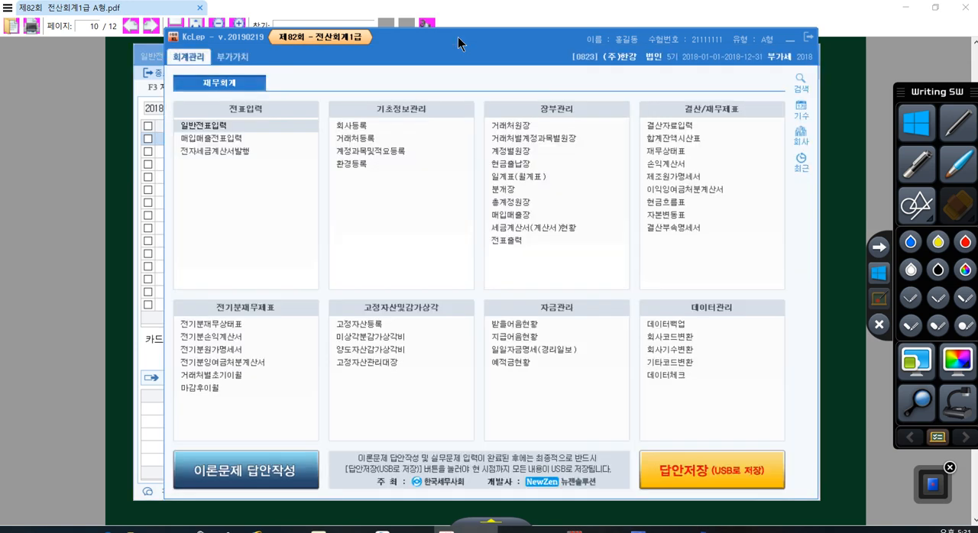
- Open the closing data entry form (결산자료입력) for January to December 2018 and place its window slightly higher, over the voucher form
click(647, 127)
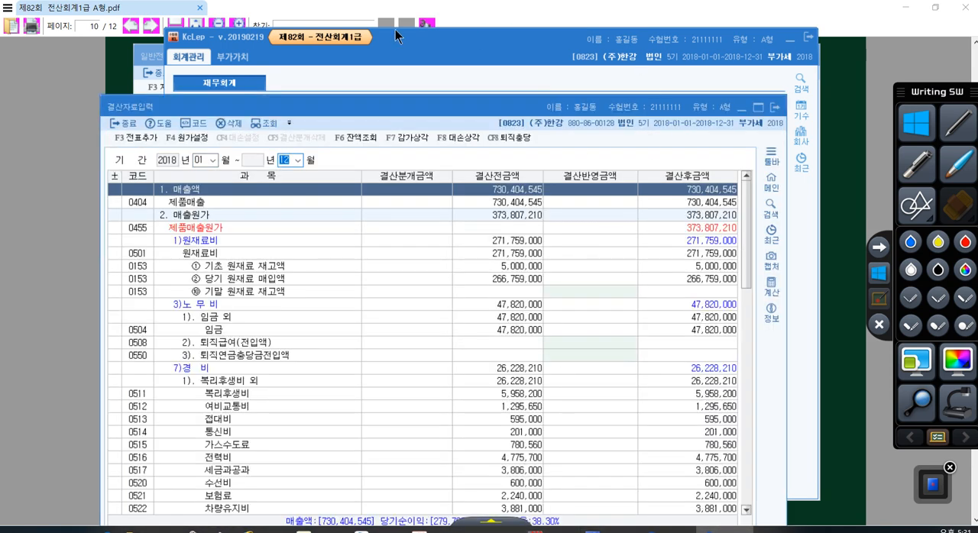
click(139, 59)
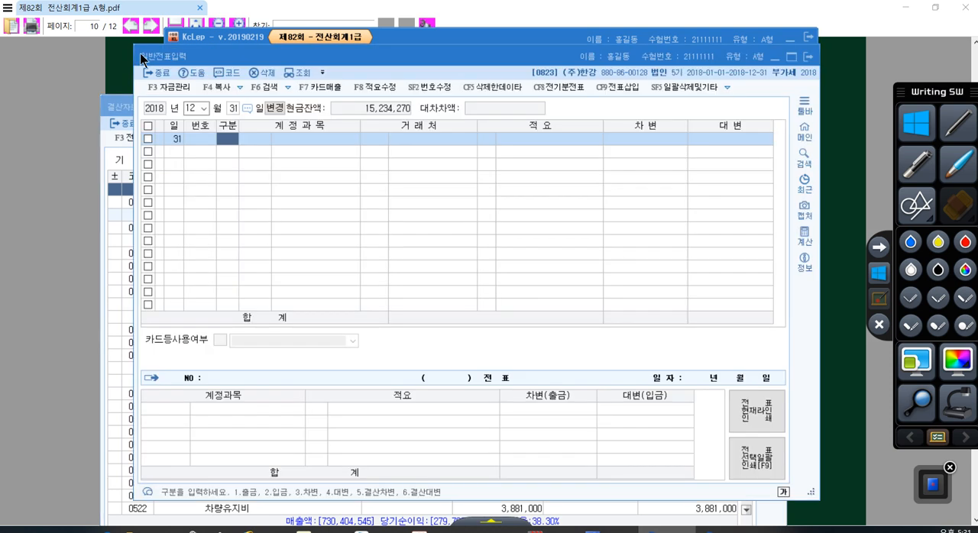
click(109, 119)
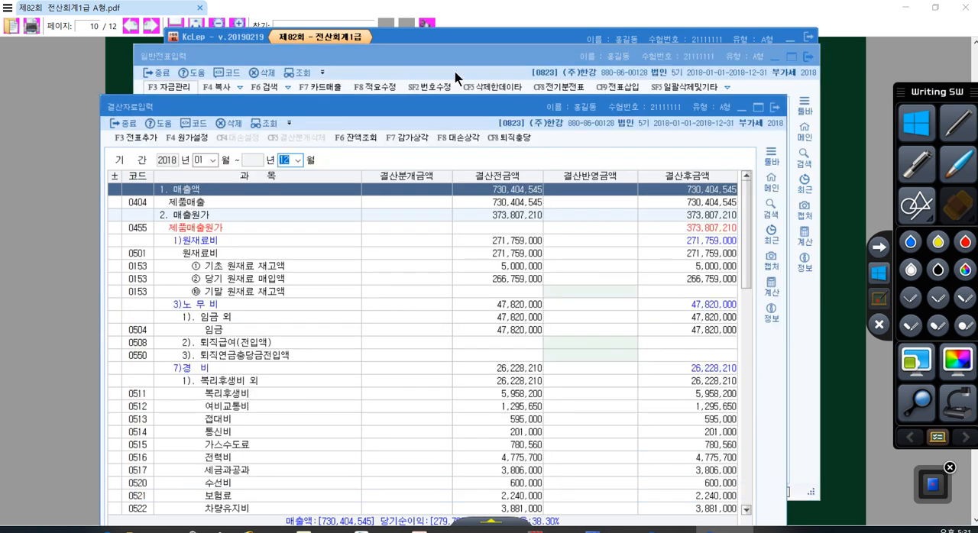
drag(355, 114, 364, 81)
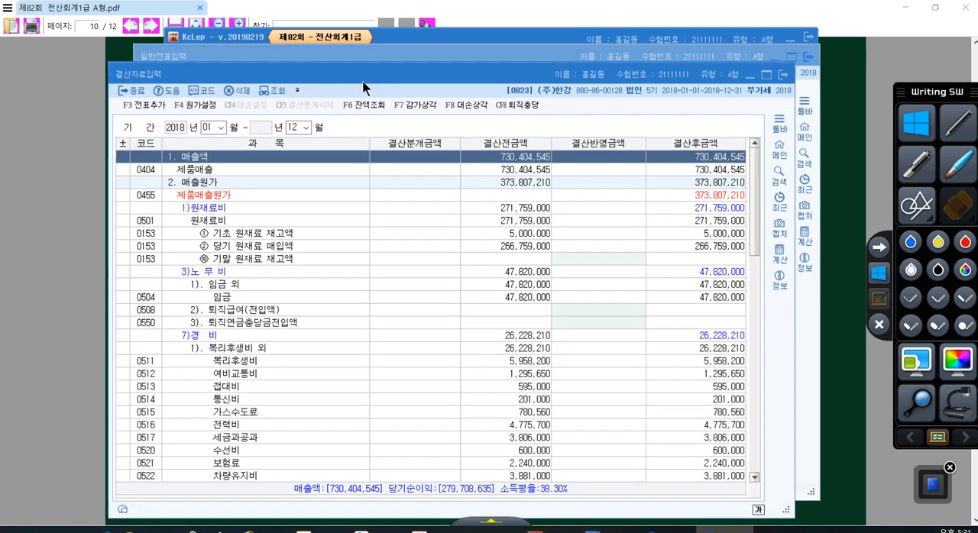
- Go to 문제5 in the exam PDF, underline 미화 $5,000, and write 외상매입금 $5,000 → 6,000,000 with a circled 1,200 rate beneath item [1]
click(854, 240)
scroll(625, 231, down, 2)
scroll(625, 232, down, 8)
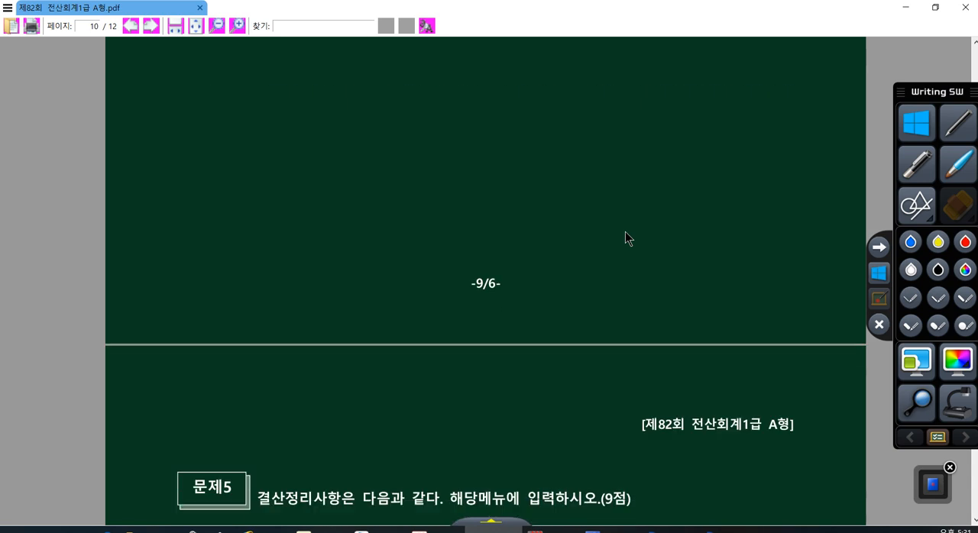
scroll(630, 244, up, 1)
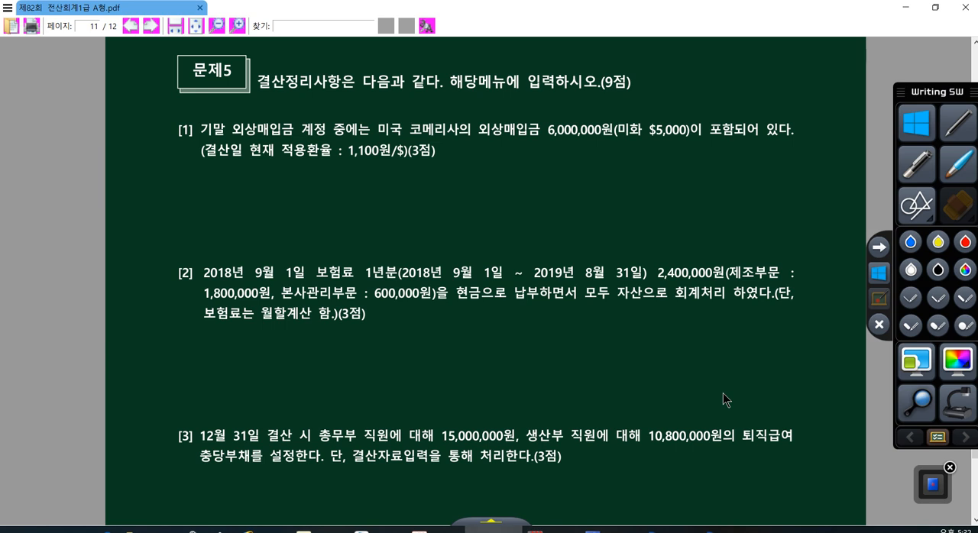
click(881, 298)
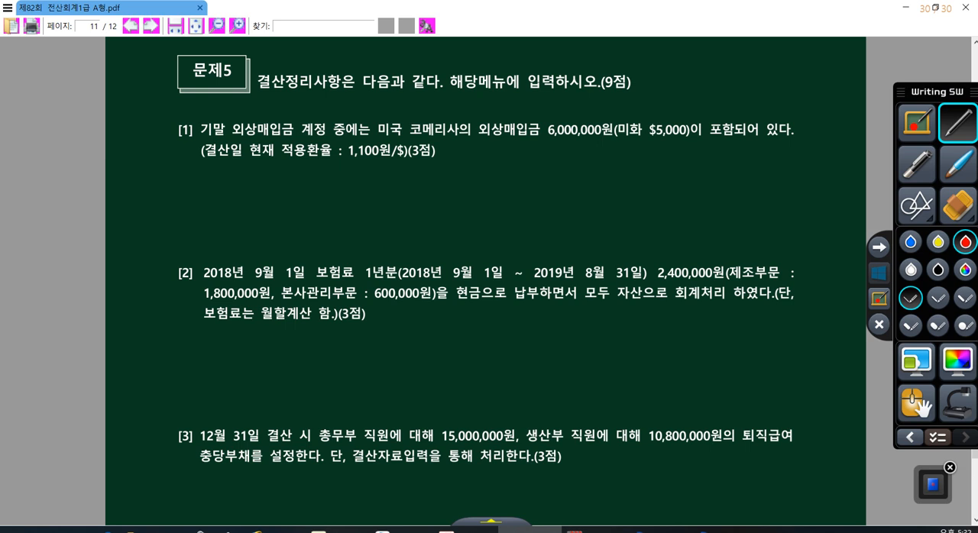
drag(625, 132, 682, 137)
mouse_move(329, 170)
mouse_down()
mouse_move(322, 183)
mouse_move(335, 196)
mouse_move(354, 177)
mouse_move(373, 188)
mouse_move(394, 170)
mouse_move(397, 192)
mouse_move(457, 167)
mouse_move(453, 195)
mouse_move(498, 195)
mouse_move(523, 176)
mouse_move(693, 185)
mouse_move(724, 164)
mouse_move(770, 175)
mouse_move(825, 160)
mouse_up()
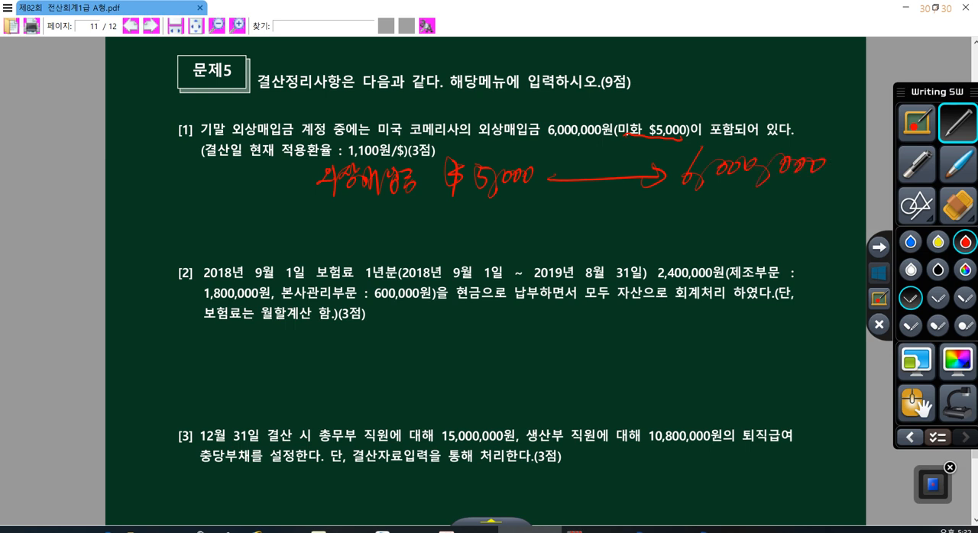
mouse_move(577, 150)
mouse_down()
mouse_move(578, 169)
mouse_move(615, 150)
mouse_move(625, 171)
mouse_move(575, 146)
mouse_up()
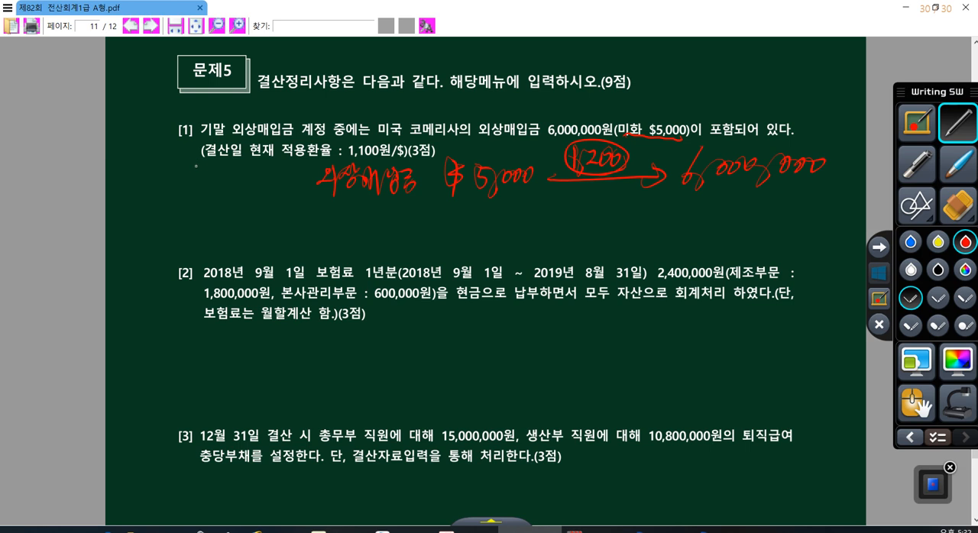
- Underline 결산일 in item [1] and write the closing conversion of $5,000 at 1,100 to 5,500,000 below the first calculation
drag(193, 160, 237, 160)
mouse_move(559, 238)
mouse_down()
mouse_move(665, 236)
mouse_move(648, 243)
mouse_up()
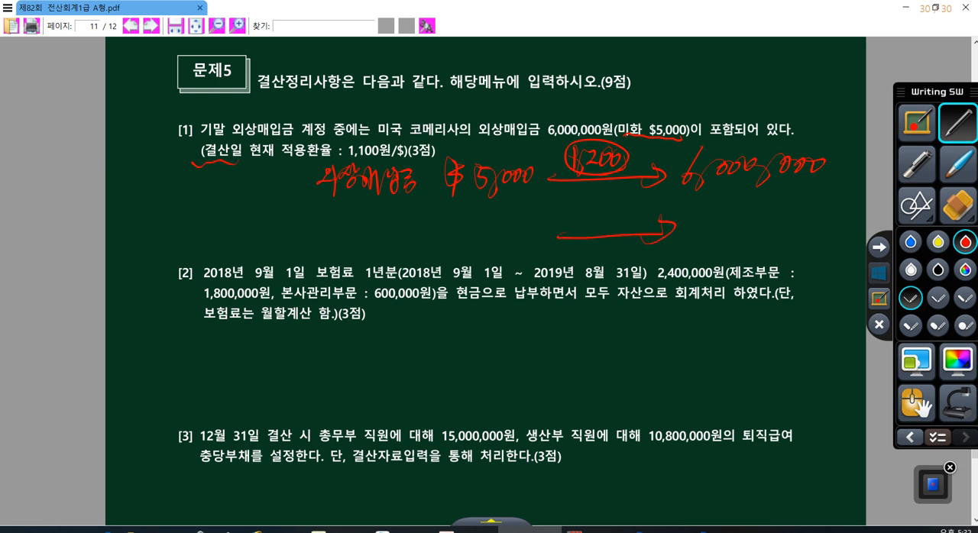
mouse_move(584, 203)
mouse_down()
mouse_move(590, 237)
mouse_move(590, 216)
mouse_move(604, 209)
mouse_up()
mouse_move(610, 201)
mouse_down()
mouse_move(604, 234)
mouse_move(640, 206)
mouse_up()
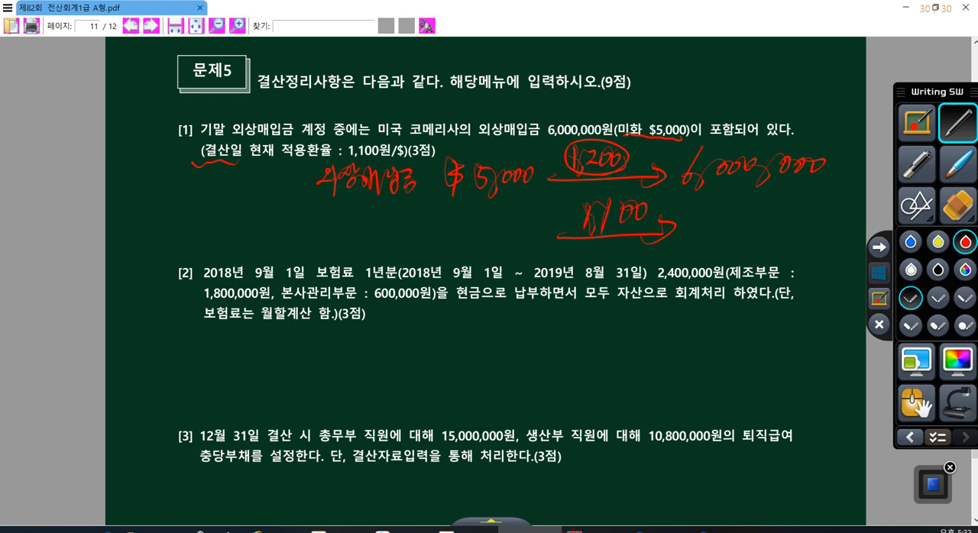
mouse_move(700, 206)
mouse_down()
mouse_move(687, 228)
mouse_move(755, 205)
mouse_move(768, 217)
mouse_move(807, 191)
mouse_move(828, 194)
mouse_up()
mouse_move(479, 169)
mouse_down()
mouse_move(518, 194)
mouse_move(497, 203)
mouse_up()
mouse_move(628, 240)
mouse_down()
mouse_move(584, 230)
mouse_move(828, 214)
mouse_up()
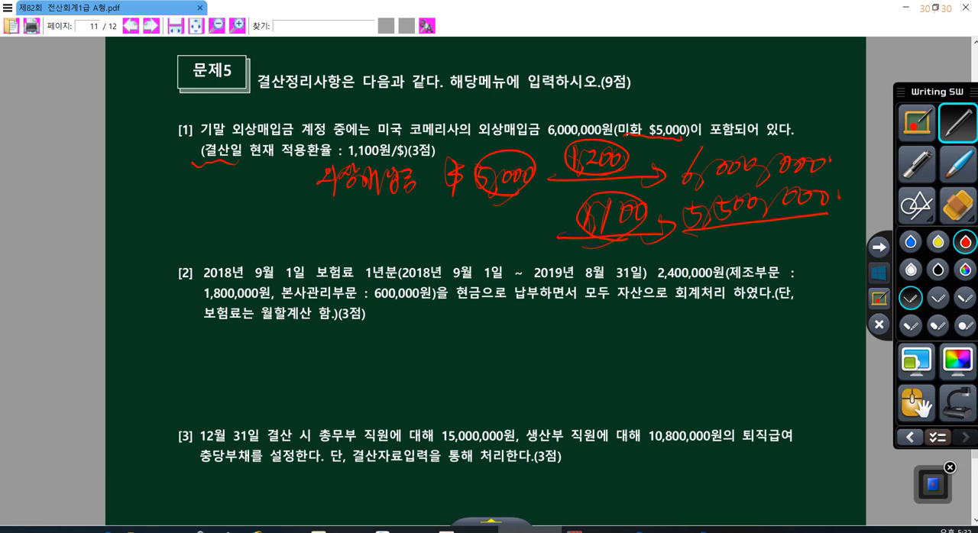
- Write the 500,000 difference circled beneath the two converted amounts and leave the drawing mode
mouse_move(740, 234)
mouse_down()
mouse_move(727, 252)
mouse_move(773, 247)
mouse_move(790, 229)
mouse_move(811, 240)
mouse_up()
drag(808, 248, 824, 231)
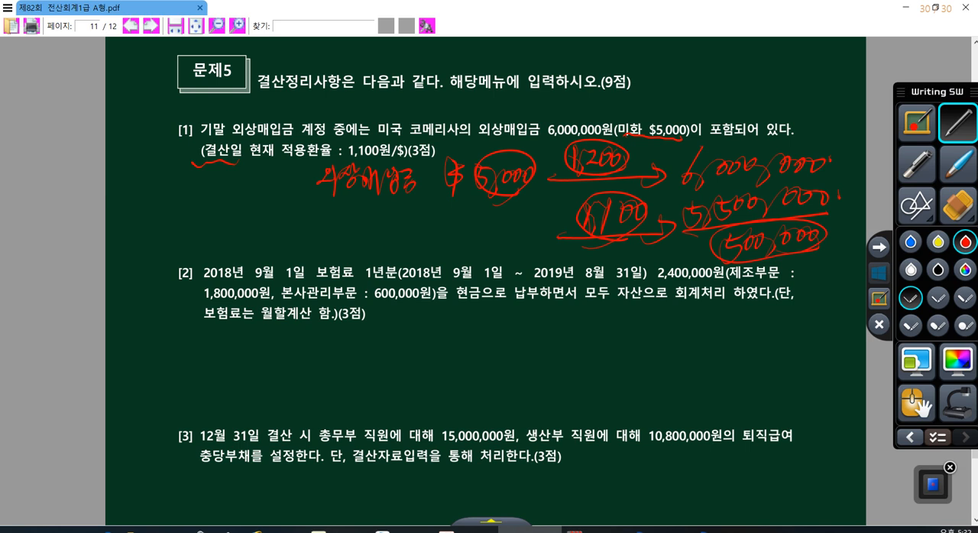
mouse_move(690, 231)
mouse_down()
mouse_move(693, 261)
mouse_move(705, 238)
mouse_up()
click(879, 273)
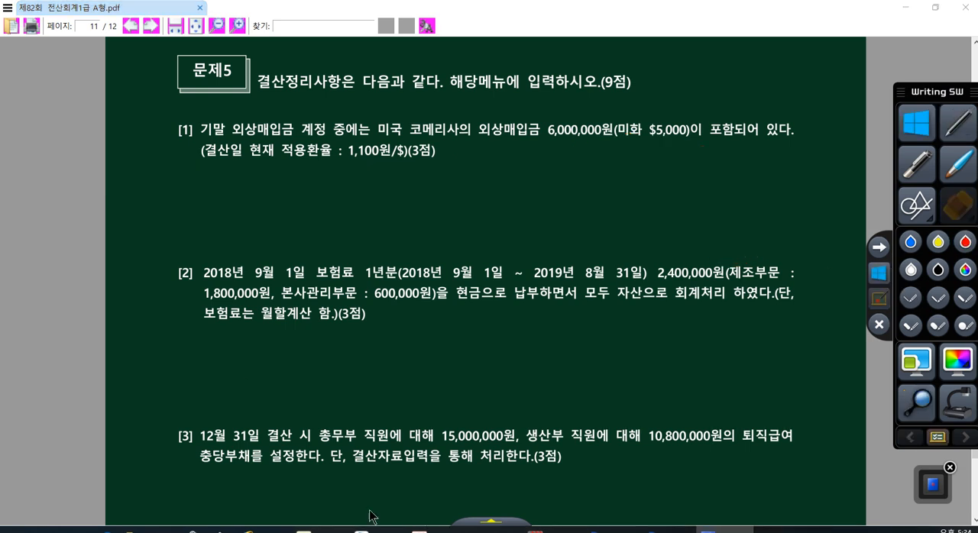
- Add a credit line for account 0910 외화환산이익, found by searching 외화, with an amount of 500,000 to the December 31 voucher
click(609, 530)
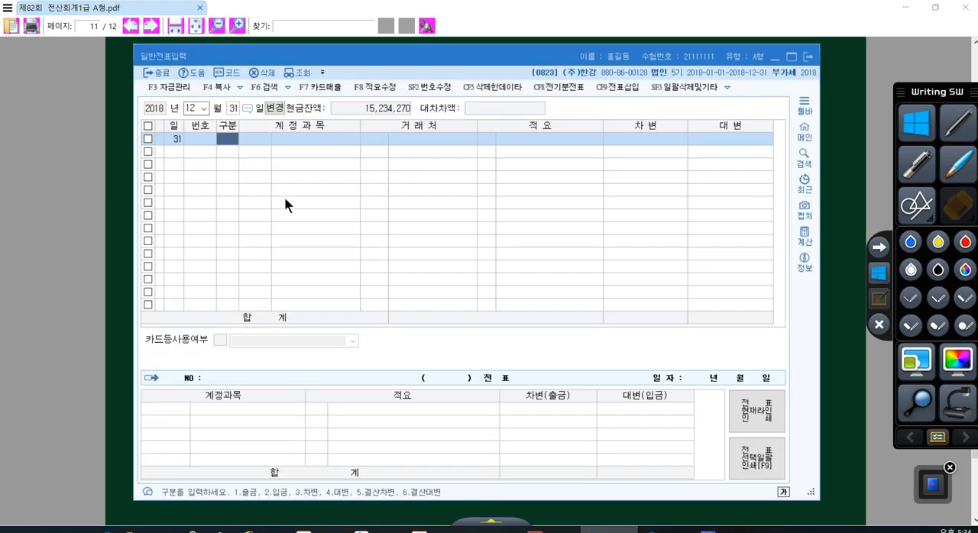
text(4)
key(Return)
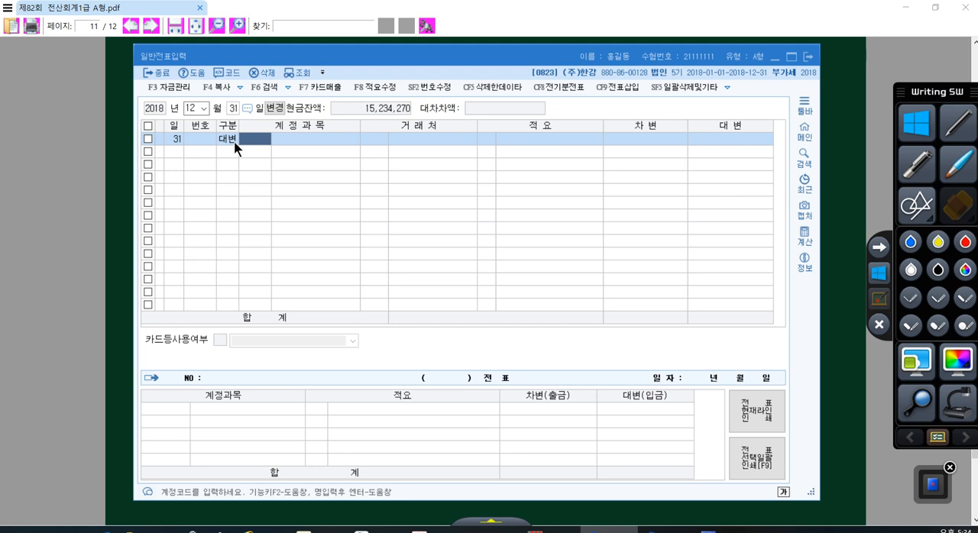
text(외환)
key(Return)
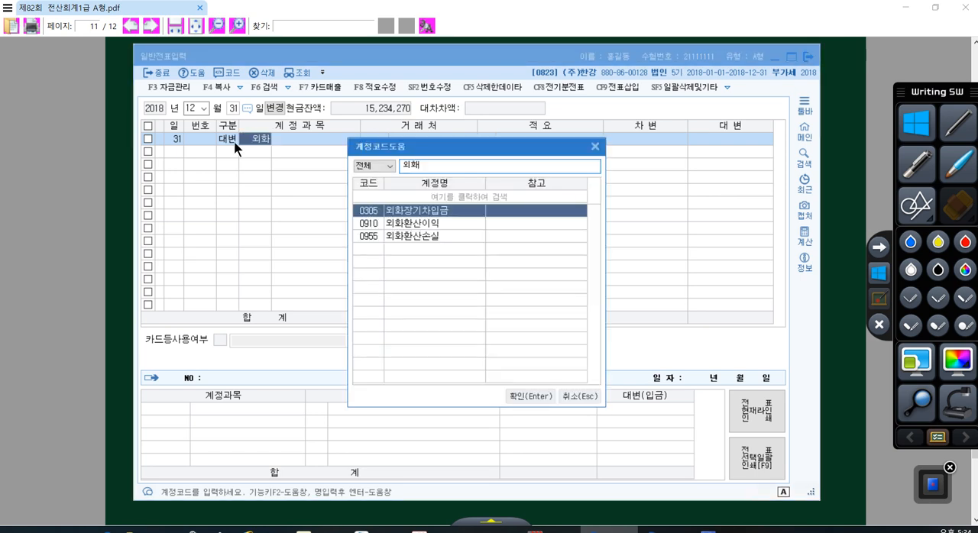
key(Down)
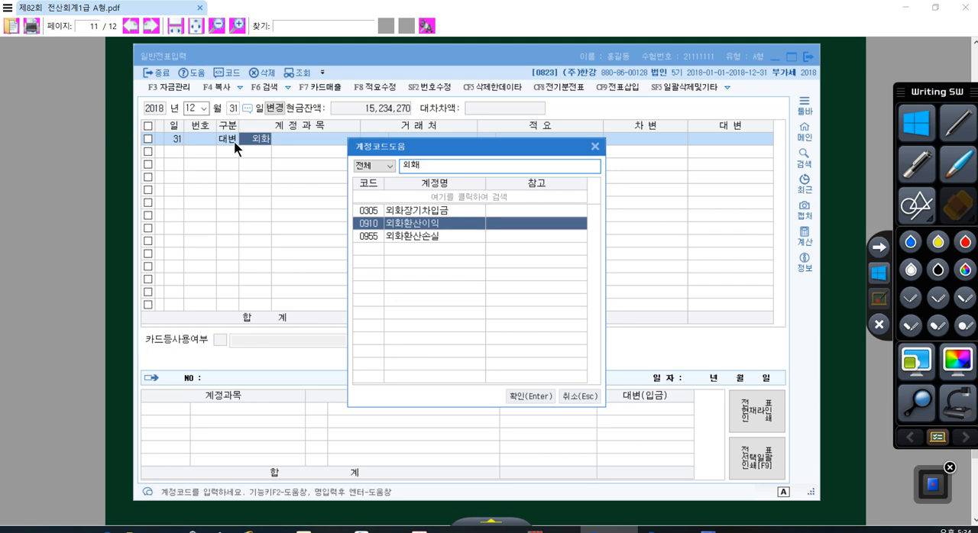
key(Return)
key(Return)
key(Return)
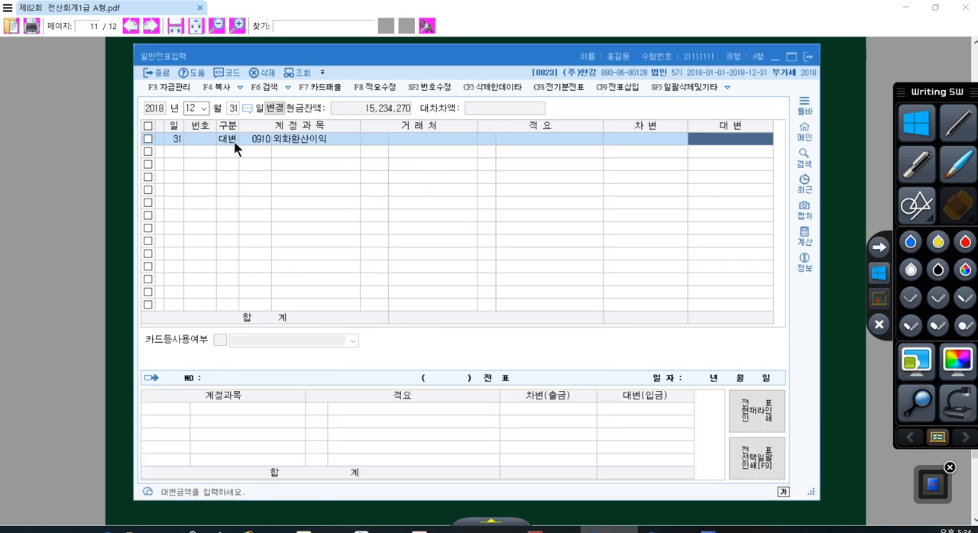
text(500,000)
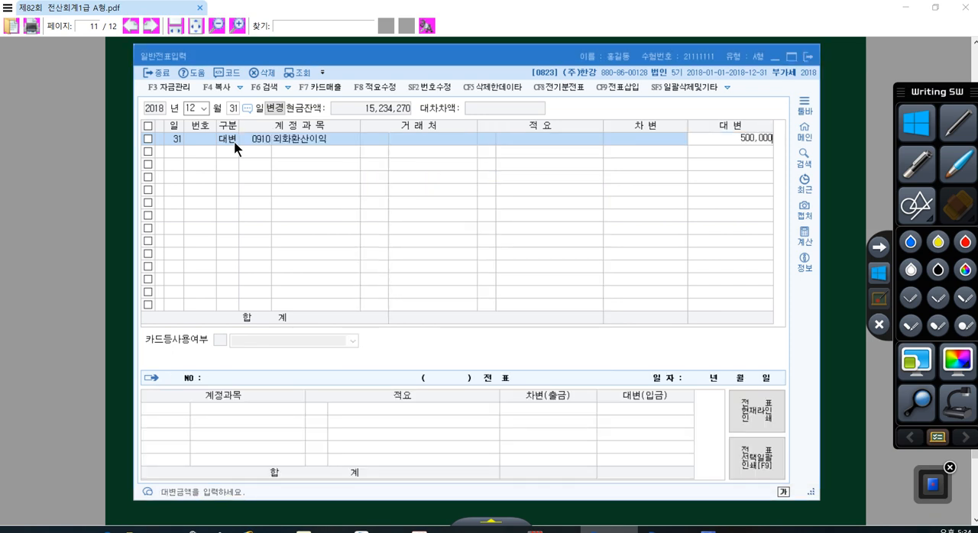
key(Return)
- Add a balancing debit line of 500,000 for account 0251 외상매입금, checking the account name in item [1] of the exam PDF
text(3)
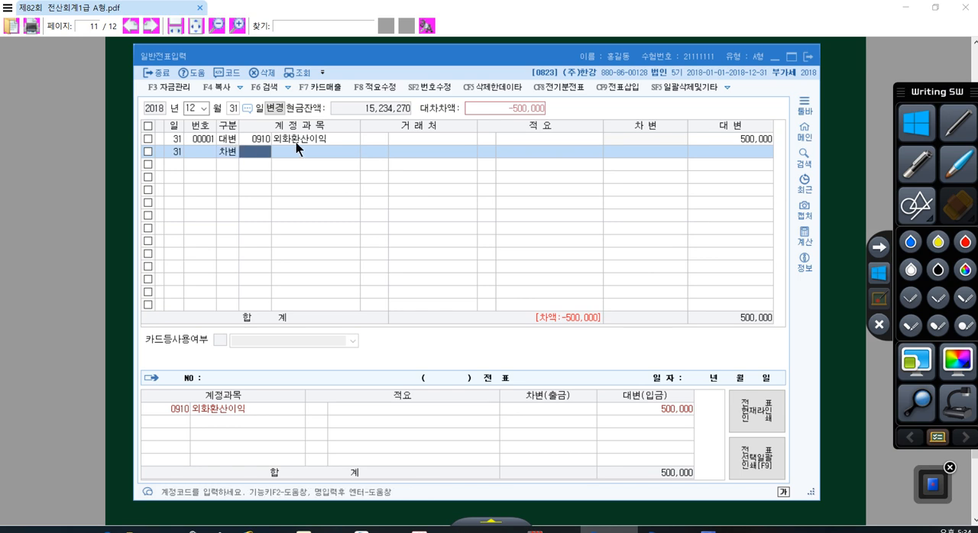
click(839, 172)
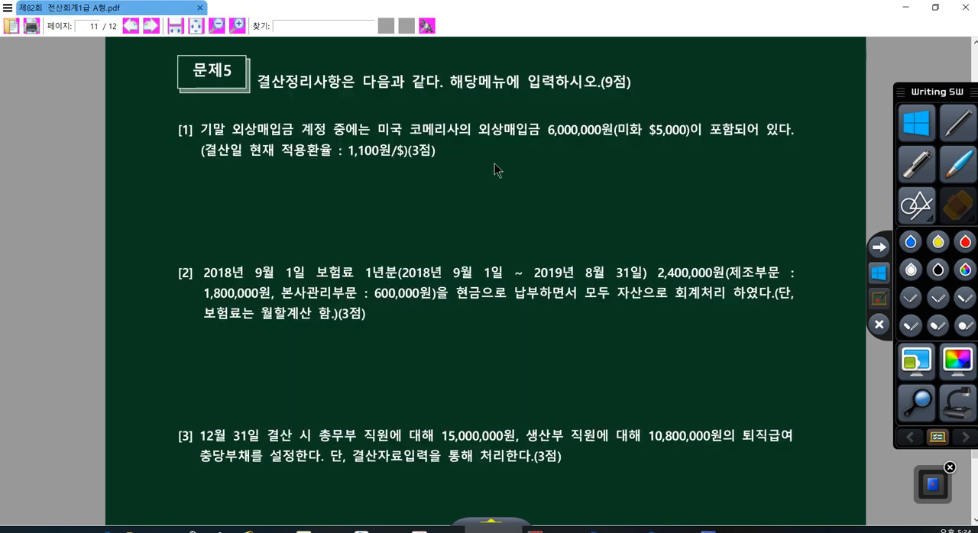
drag(478, 130, 503, 129)
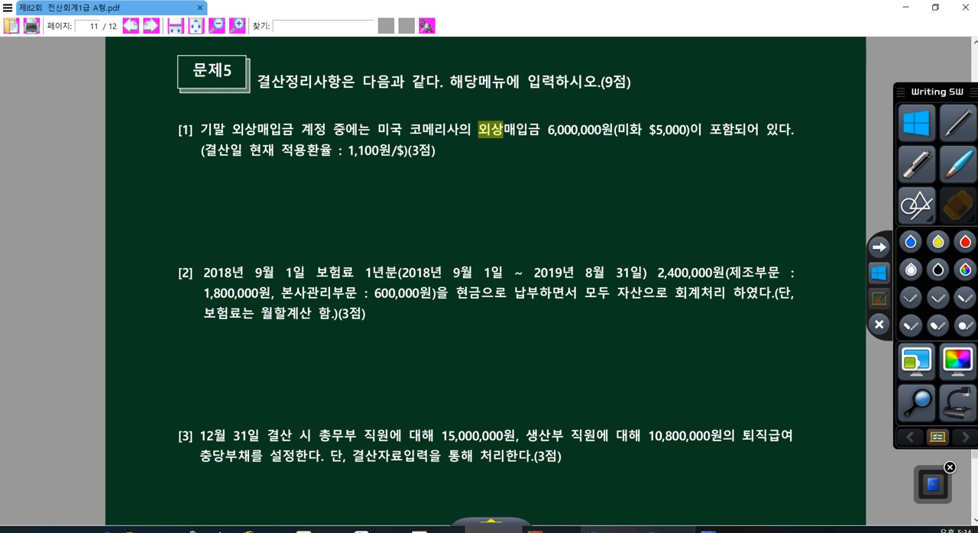
click(609, 530)
text(251)
key(Return)
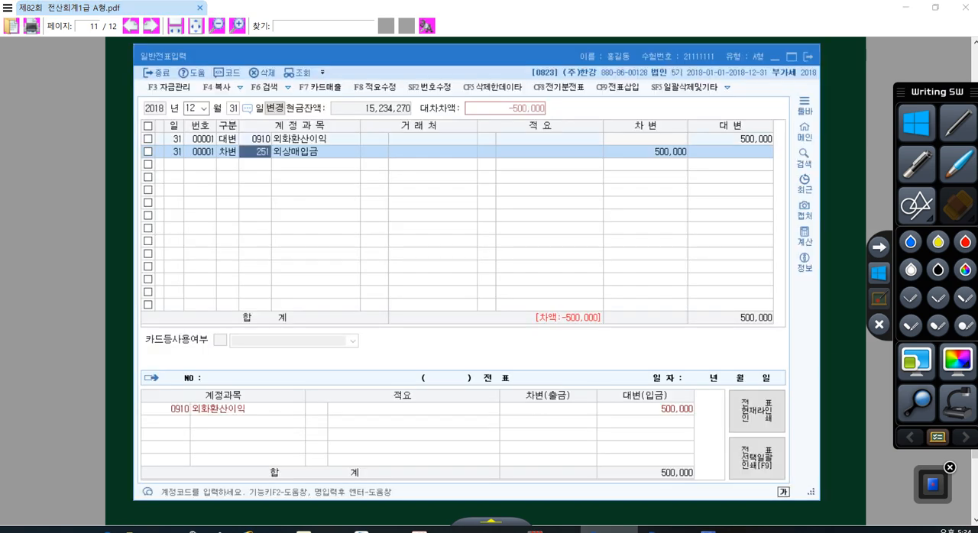
click(308, 162)
- Assign the partner 01049 코메리사, found by searching 코메, to the 외상매입금 debit line
click(374, 153)
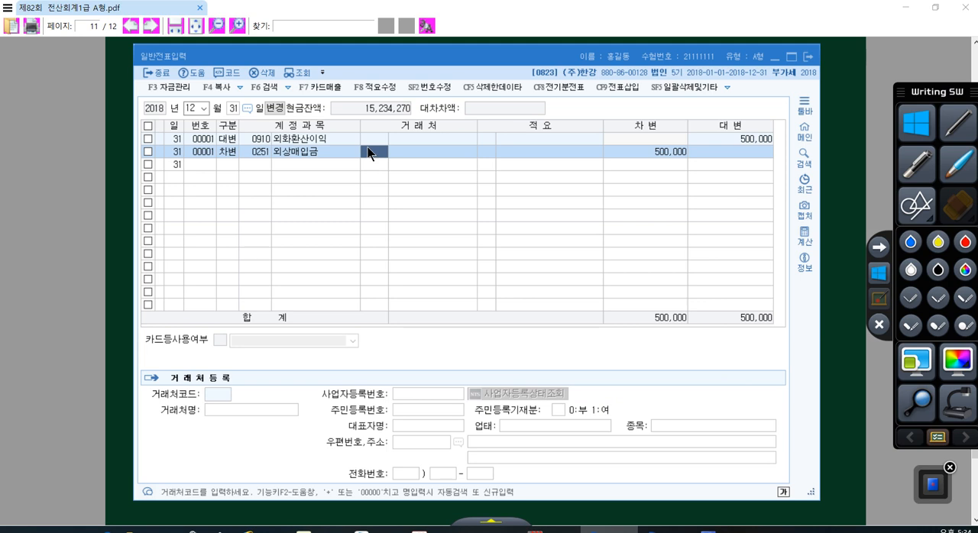
click(829, 184)
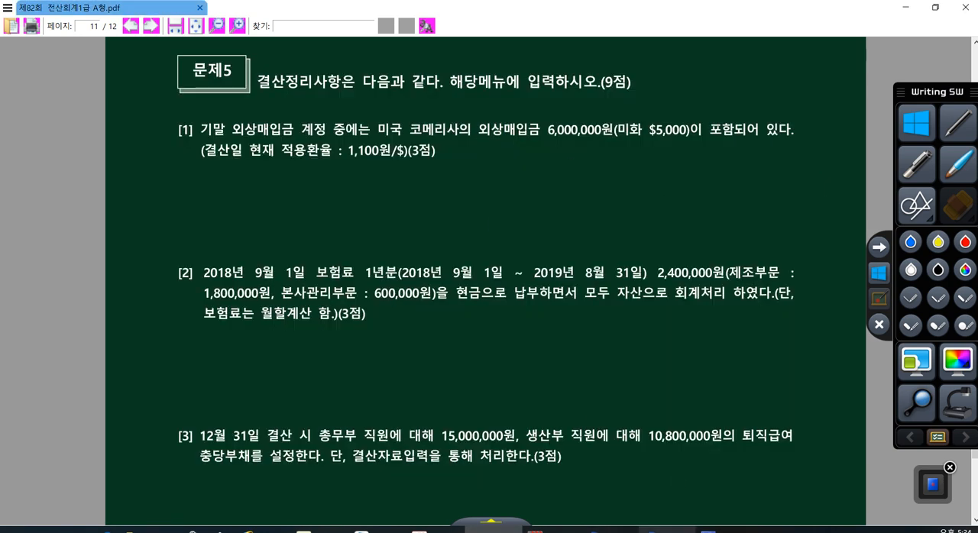
click(609, 530)
text(코메)
key(Return)
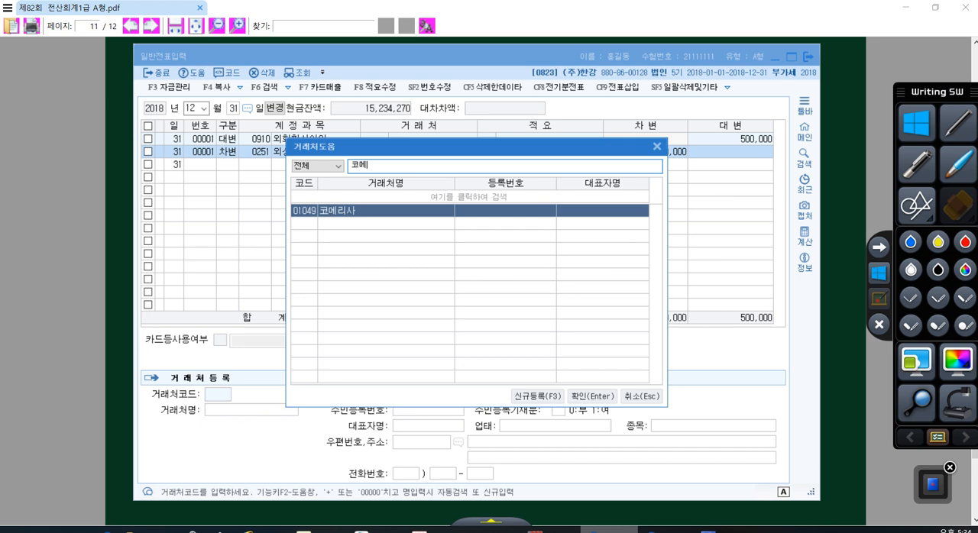
key(Return)
key(Return)
key(Return)
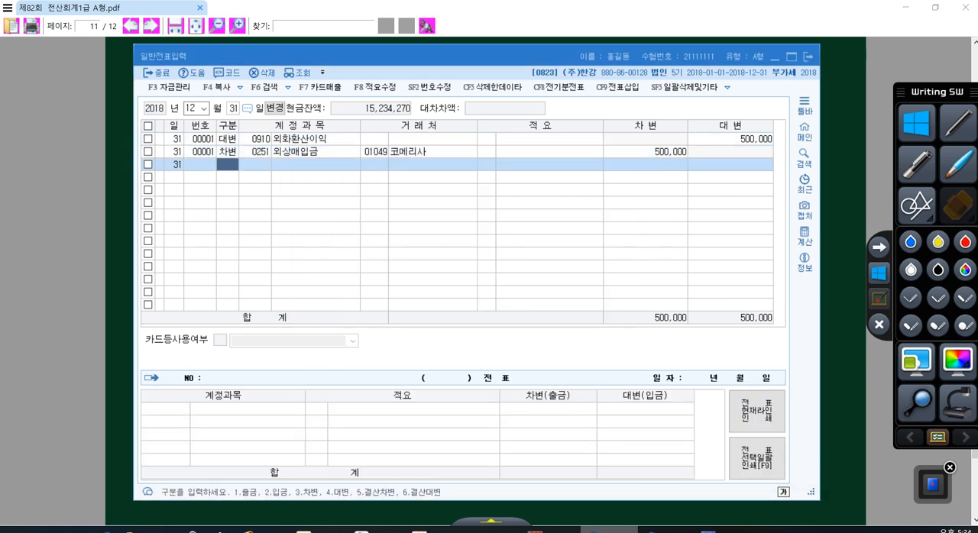
- Bring up item [2] of Problem 5 in the exam PDF and draw a timeline beneath it with end marks labelled 9/1 and 8/31
click(849, 440)
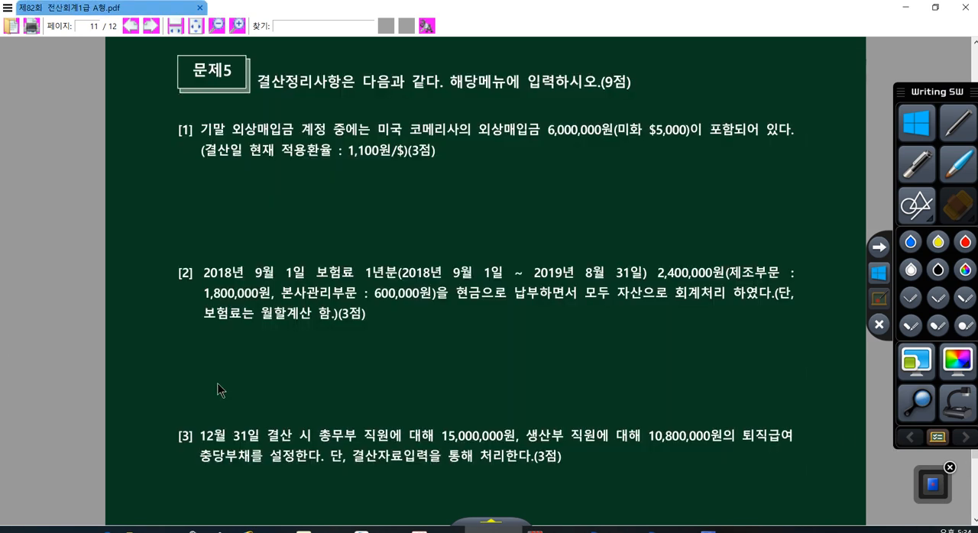
scroll(219, 389, down, 5)
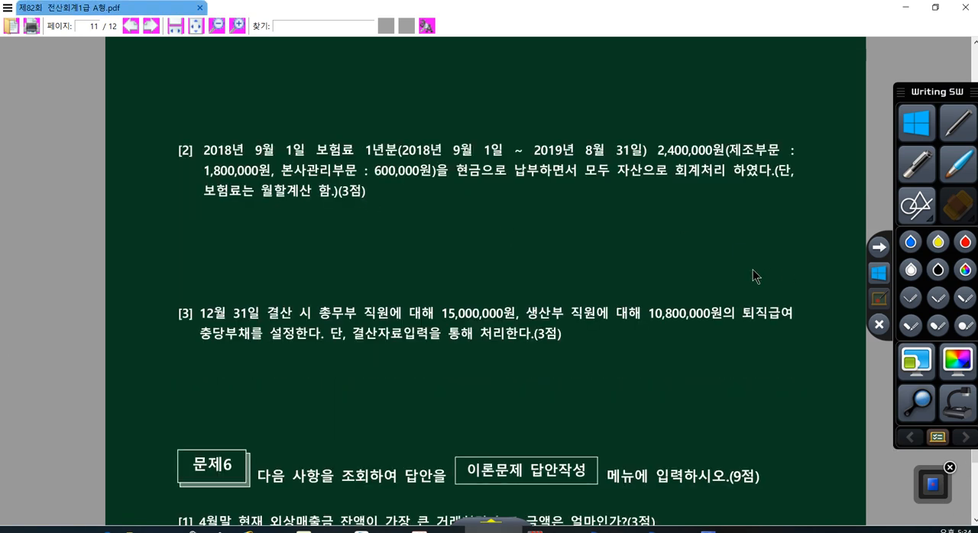
scroll(752, 269, down, 1)
click(879, 303)
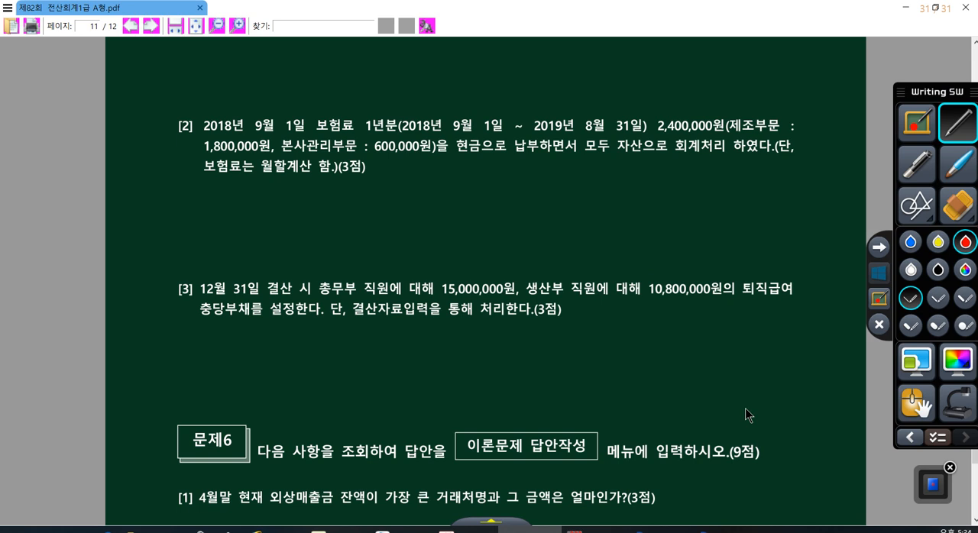
drag(409, 183, 750, 181)
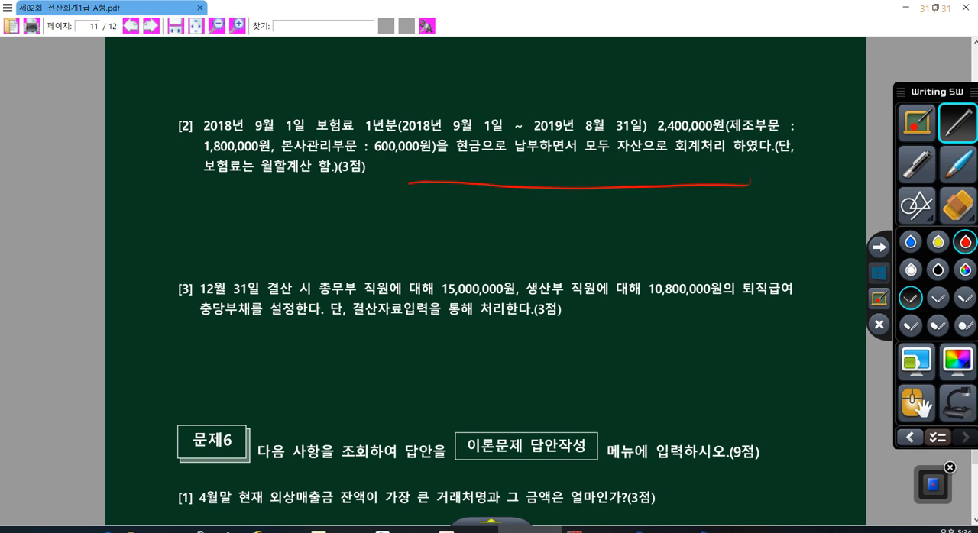
drag(458, 165, 460, 206)
drag(441, 144, 442, 168)
drag(457, 138, 442, 164)
drag(456, 148, 458, 166)
drag(716, 178, 718, 204)
mouse_move(715, 149)
mouse_down()
mouse_move(710, 160)
mouse_move(743, 185)
mouse_up()
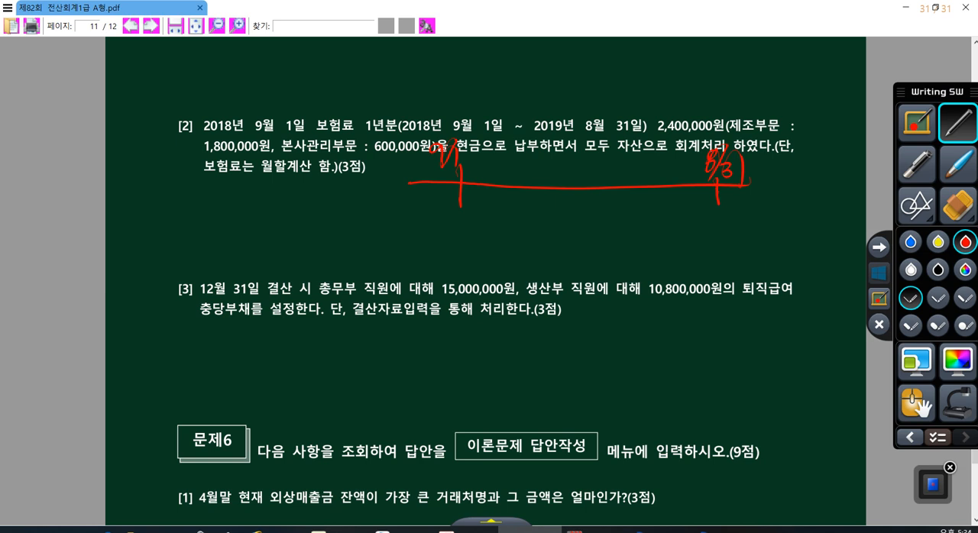
- Draw an arc spanning the timeline, write 2,400,000 above it, and add a dividing mark labelled 12/31
drag(482, 158, 709, 182)
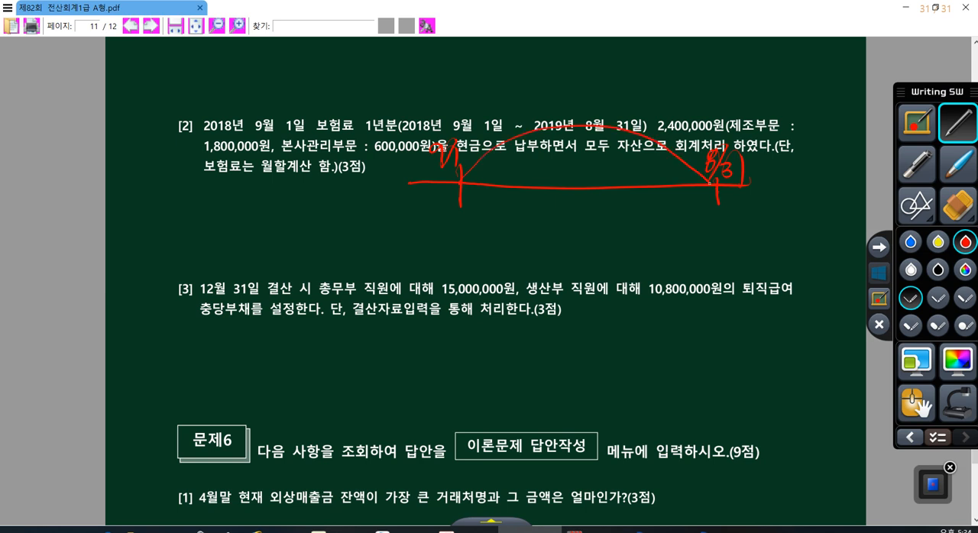
drag(539, 76, 561, 112)
mouse_move(566, 76)
mouse_down()
mouse_move(585, 91)
mouse_move(580, 104)
mouse_move(601, 107)
mouse_move(622, 89)
mouse_up()
drag(642, 65, 635, 86)
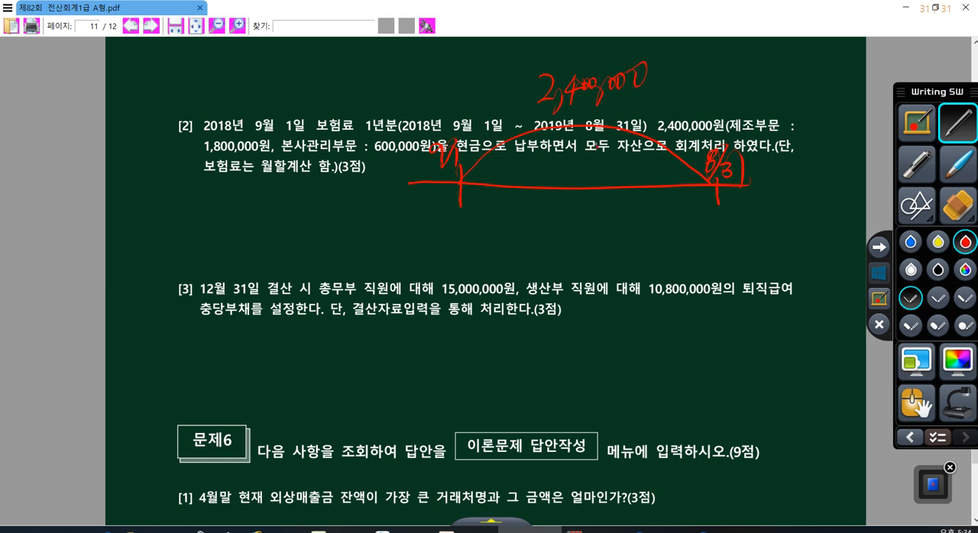
mouse_move(600, 150)
mouse_down()
mouse_move(604, 214)
mouse_move(584, 239)
mouse_up()
mouse_move(587, 217)
mouse_down()
mouse_move(600, 231)
mouse_move(591, 252)
mouse_move(613, 259)
mouse_up()
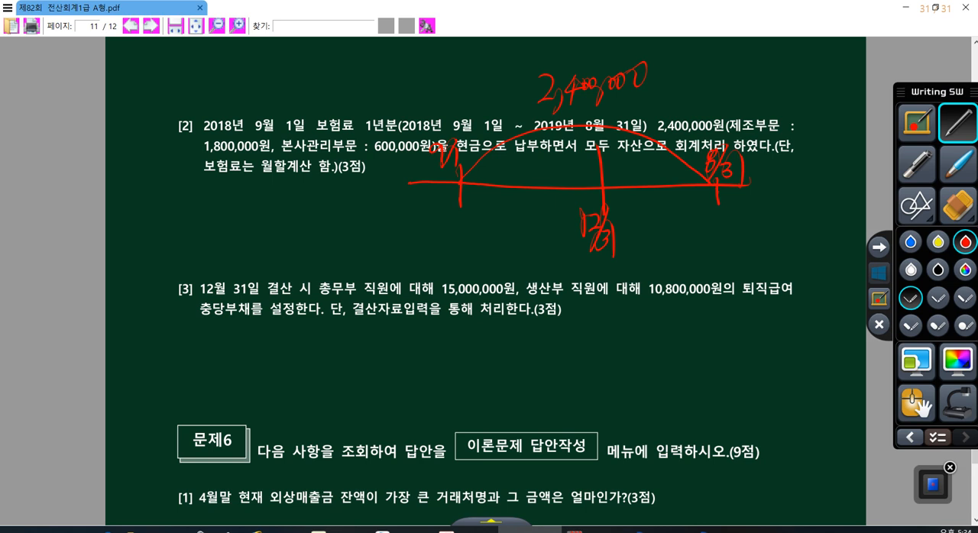
- Draw arcs under both timeline portions, writing 800,000 for 9/1 to 12/31 and 1,600,000 for the period up to 8/31
mouse_move(468, 218)
mouse_down()
mouse_move(668, 233)
mouse_move(712, 216)
mouse_up()
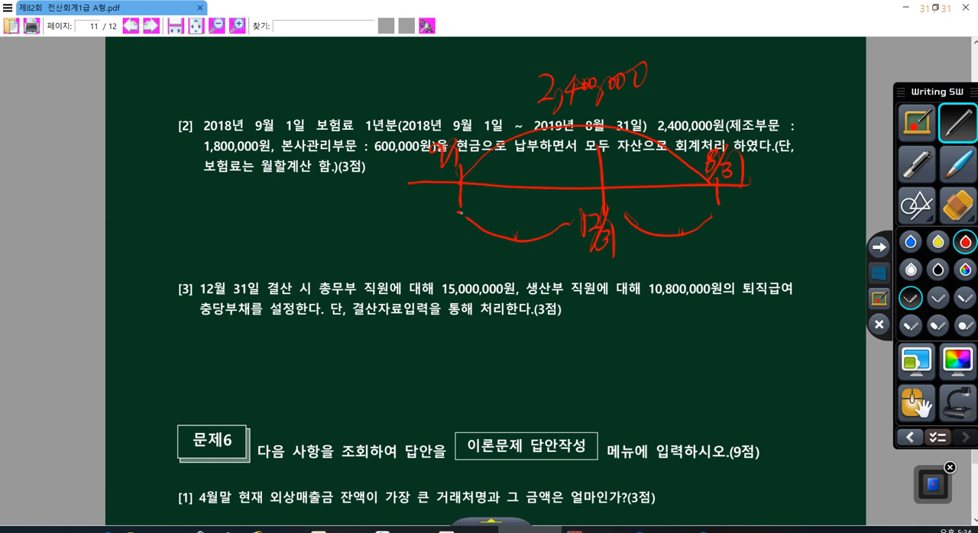
drag(461, 213, 556, 228)
mouse_move(485, 246)
mouse_down()
mouse_move(476, 262)
mouse_move(486, 245)
mouse_move(512, 266)
mouse_move(547, 250)
mouse_up()
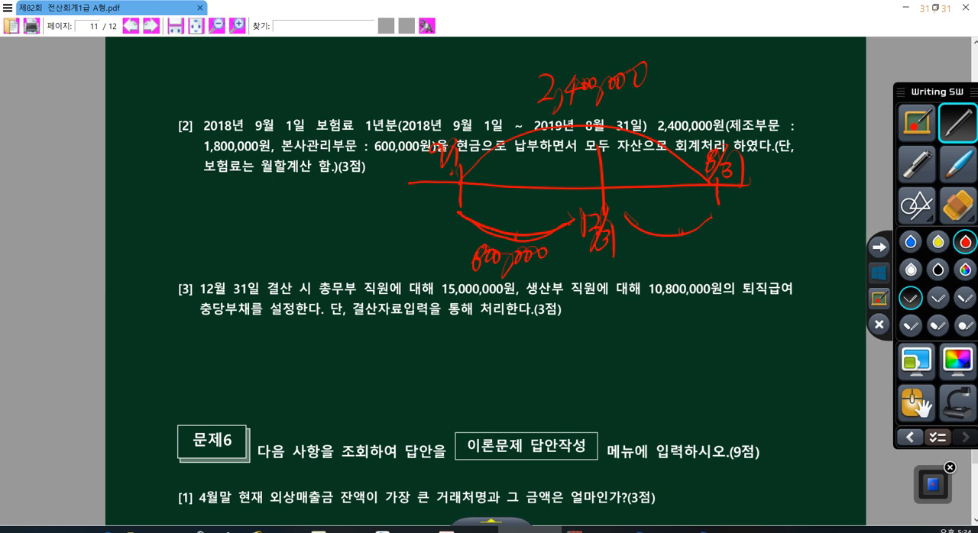
mouse_move(644, 241)
mouse_down()
mouse_move(656, 255)
mouse_move(755, 227)
mouse_up()
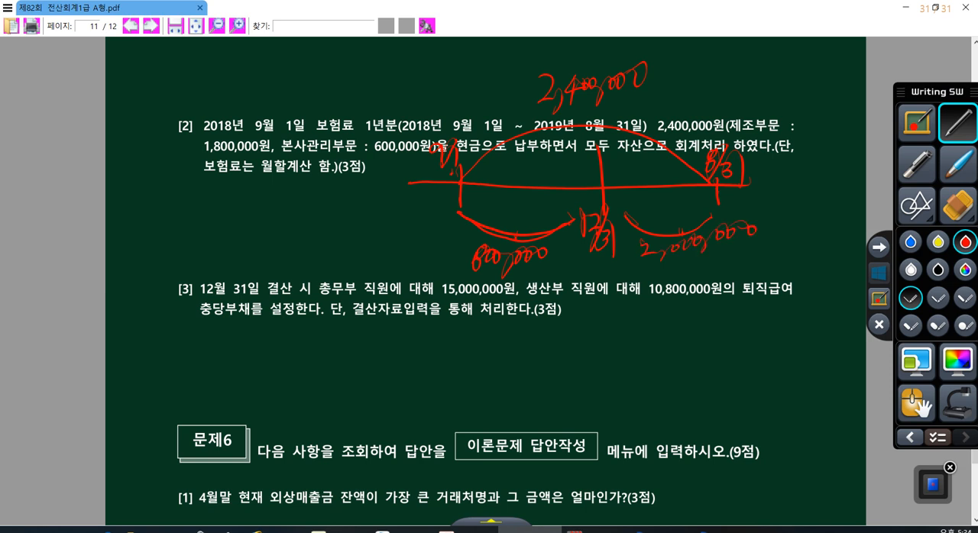
mouse_move(648, 235)
mouse_down()
mouse_move(642, 255)
mouse_move(646, 242)
mouse_up()
drag(673, 217, 671, 241)
drag(650, 217, 649, 229)
drag(679, 197, 660, 254)
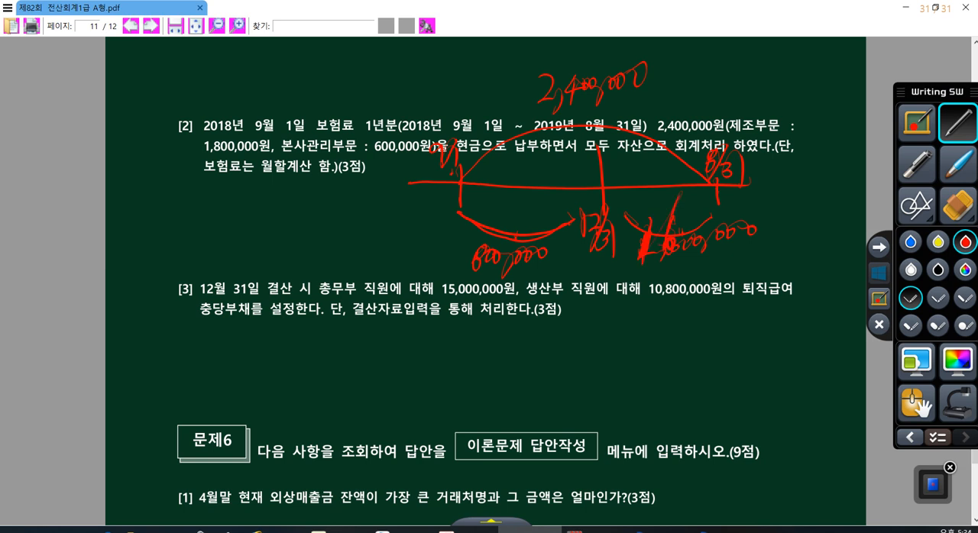
- Circle the 800,000 portion and label it (비용) 보험료
mouse_move(547, 261)
mouse_down()
mouse_move(498, 229)
mouse_move(546, 263)
mouse_up()
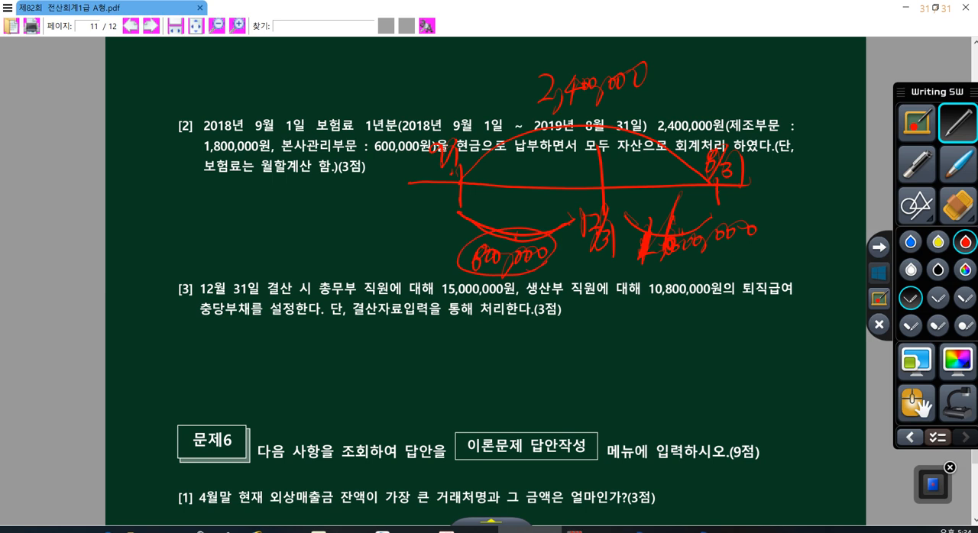
drag(370, 229, 375, 254)
drag(380, 231, 382, 263)
mouse_move(367, 261)
mouse_down()
mouse_move(428, 253)
mouse_move(434, 268)
mouse_up()
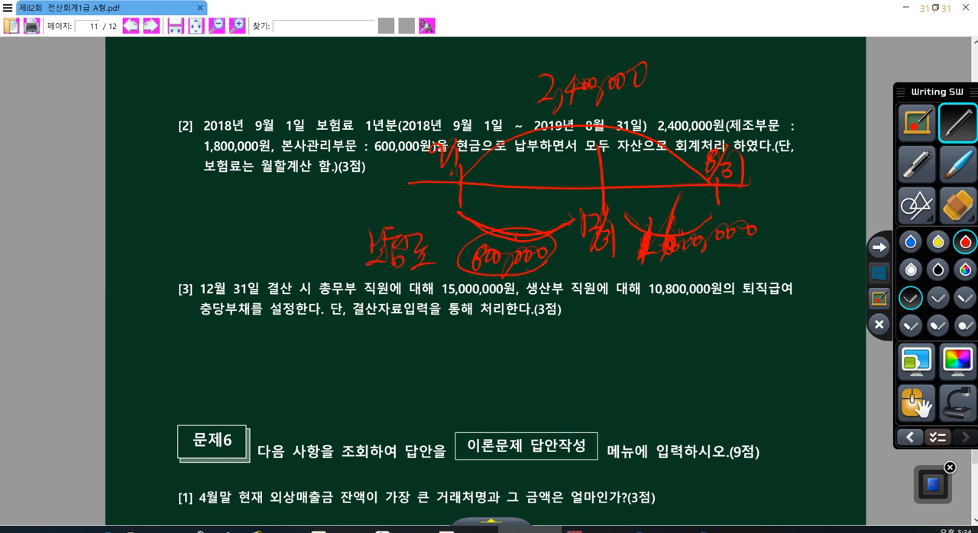
mouse_move(306, 223)
mouse_down()
mouse_move(300, 269)
mouse_move(316, 266)
mouse_move(321, 284)
mouse_up()
mouse_move(330, 231)
mouse_down()
mouse_move(330, 252)
mouse_move(339, 254)
mouse_up()
drag(334, 260, 337, 274)
drag(345, 219, 350, 284)
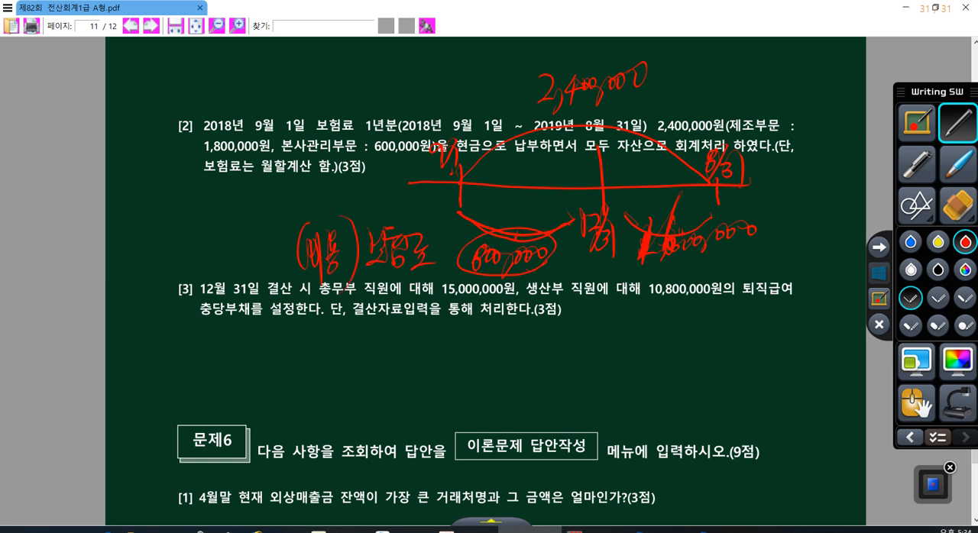
- Circle the 1,600,000 portion and label it 선급비용
mouse_move(729, 264)
mouse_down()
mouse_move(700, 267)
mouse_move(718, 202)
mouse_move(695, 280)
mouse_up()
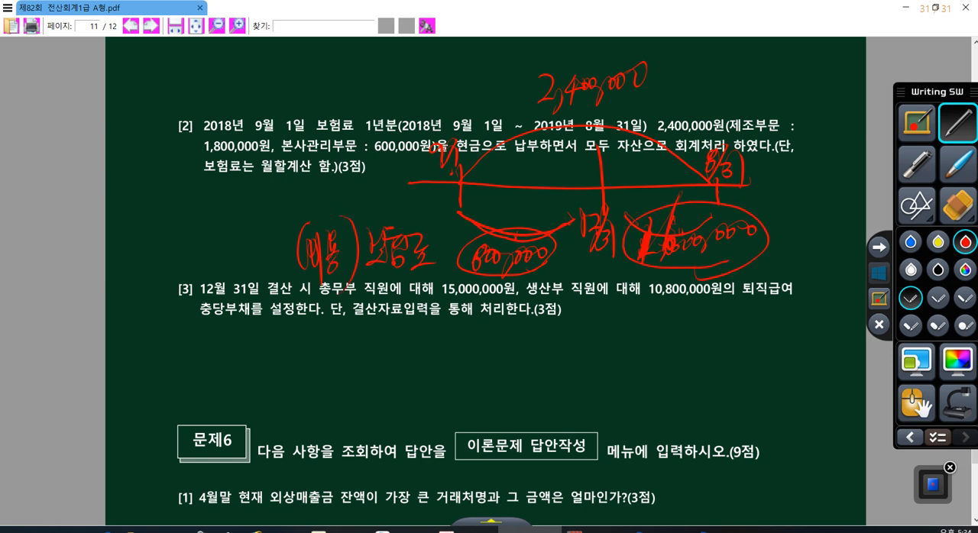
mouse_move(773, 202)
mouse_down()
mouse_move(767, 231)
mouse_move(779, 228)
mouse_up()
drag(786, 208, 787, 241)
drag(792, 203, 807, 219)
mouse_move(796, 221)
mouse_down()
mouse_move(806, 233)
mouse_move(811, 211)
mouse_move(814, 246)
mouse_up()
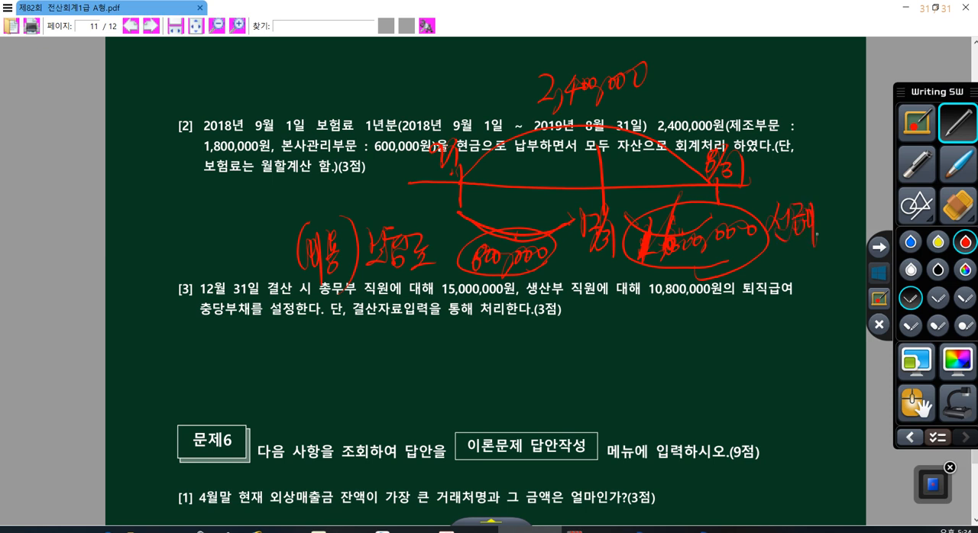
drag(825, 194, 831, 230)
- Circle the 9/1 mark on the timeline and write (자산) after the 선급비용 label
drag(440, 174, 450, 174)
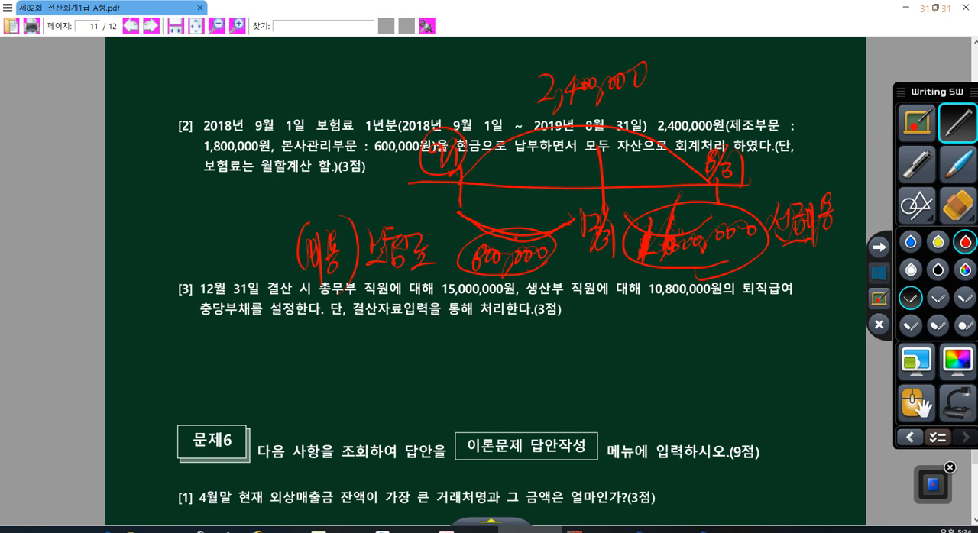
drag(439, 178, 463, 153)
drag(847, 169, 842, 222)
drag(841, 190, 841, 208)
drag(847, 197, 856, 206)
drag(857, 174, 858, 214)
drag(859, 196, 862, 194)
drag(867, 178, 877, 187)
drag(867, 183, 881, 201)
drag(883, 159, 886, 207)
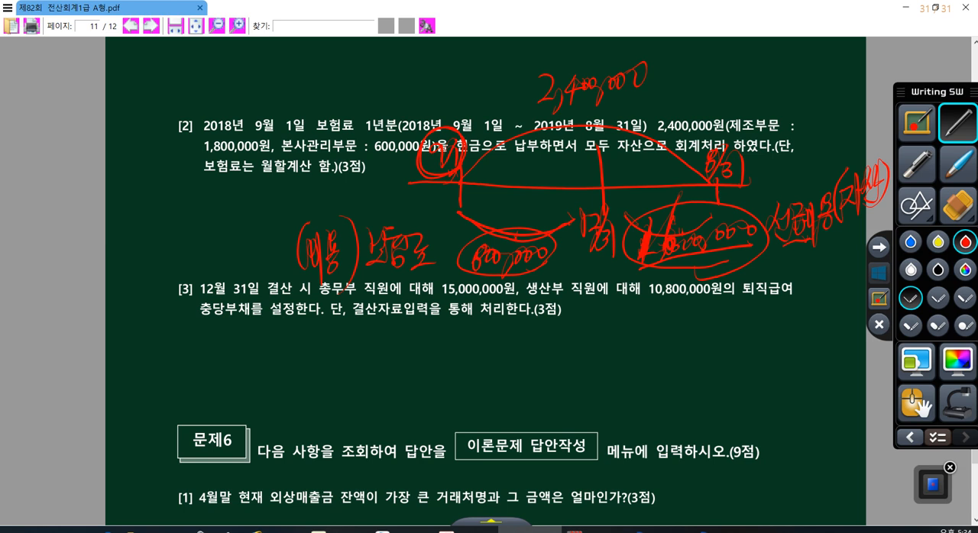
- Mark the word 자산 in item [2] and write the 9/1 entry 선급비용 2,400,000 / 현금 2,400,000 below item [3]
drag(783, 249, 856, 210)
drag(593, 157, 648, 155)
drag(290, 345, 284, 370)
mouse_move(311, 328)
mouse_down()
mouse_move(284, 377)
mouse_move(313, 381)
mouse_up()
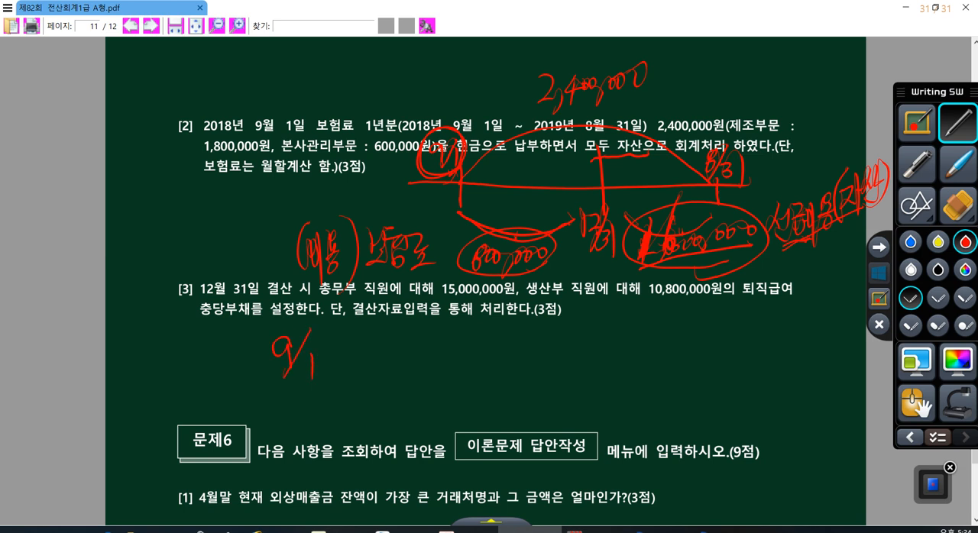
mouse_move(533, 319)
mouse_down()
mouse_move(511, 371)
mouse_move(566, 327)
mouse_move(572, 363)
mouse_move(601, 344)
mouse_move(616, 365)
mouse_move(662, 355)
mouse_move(705, 322)
mouse_move(726, 318)
mouse_move(738, 344)
mouse_move(781, 313)
mouse_move(799, 314)
mouse_up()
drag(330, 387, 496, 368)
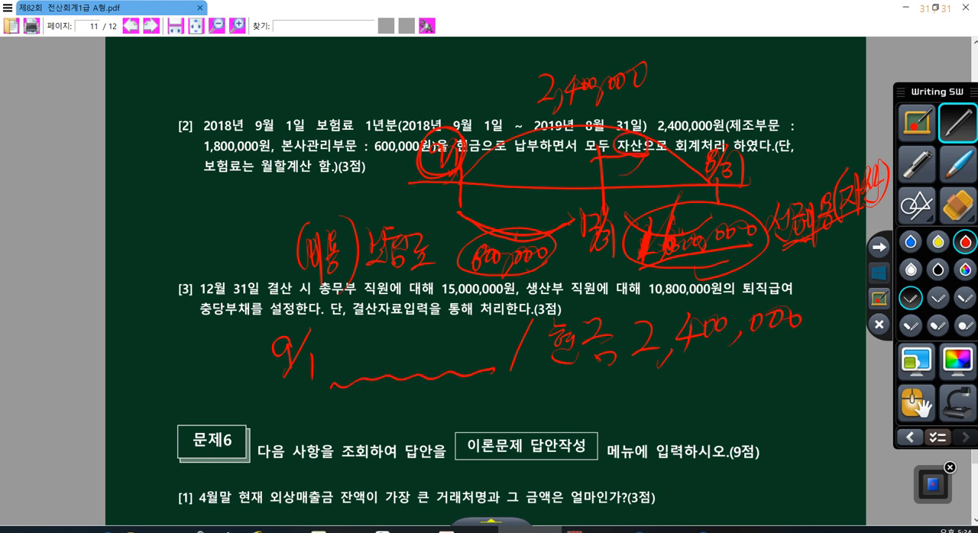
mouse_move(329, 334)
mouse_down()
mouse_move(349, 366)
mouse_move(360, 343)
mouse_move(366, 346)
mouse_move(379, 373)
mouse_move(394, 338)
mouse_move(402, 365)
mouse_move(472, 334)
mouse_move(484, 345)
mouse_move(503, 329)
mouse_up()
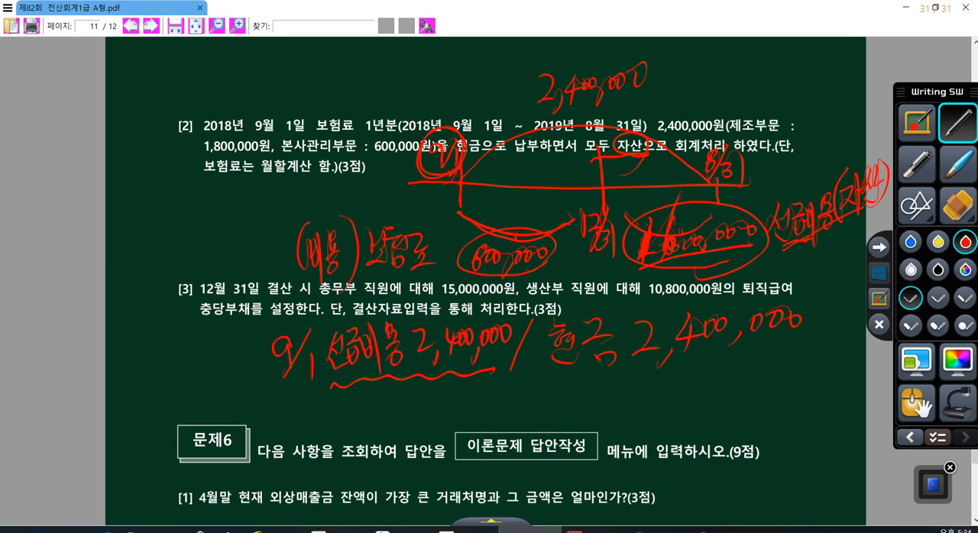
- Underline the 1,600,000 선급비용 portion and write the adjusting entry 보험료 800,000 / 선급비용 800,000 below the 9/1 entry
drag(633, 266, 854, 225)
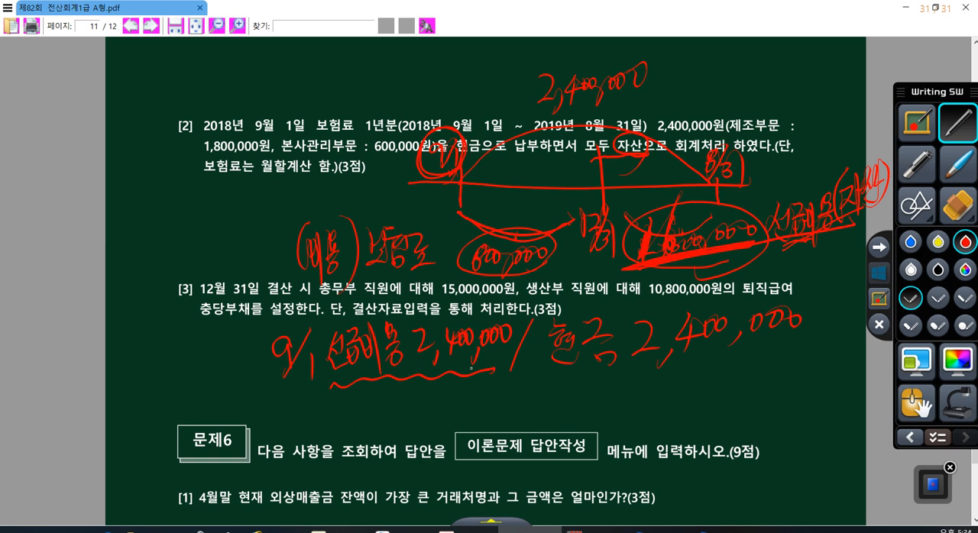
mouse_move(537, 385)
mouse_down()
mouse_move(507, 435)
mouse_move(551, 405)
mouse_move(574, 410)
mouse_move(573, 418)
mouse_up()
mouse_move(591, 382)
mouse_down()
mouse_move(582, 413)
mouse_move(627, 417)
mouse_move(639, 435)
mouse_move(651, 398)
mouse_move(671, 396)
mouse_up()
drag(663, 405, 666, 423)
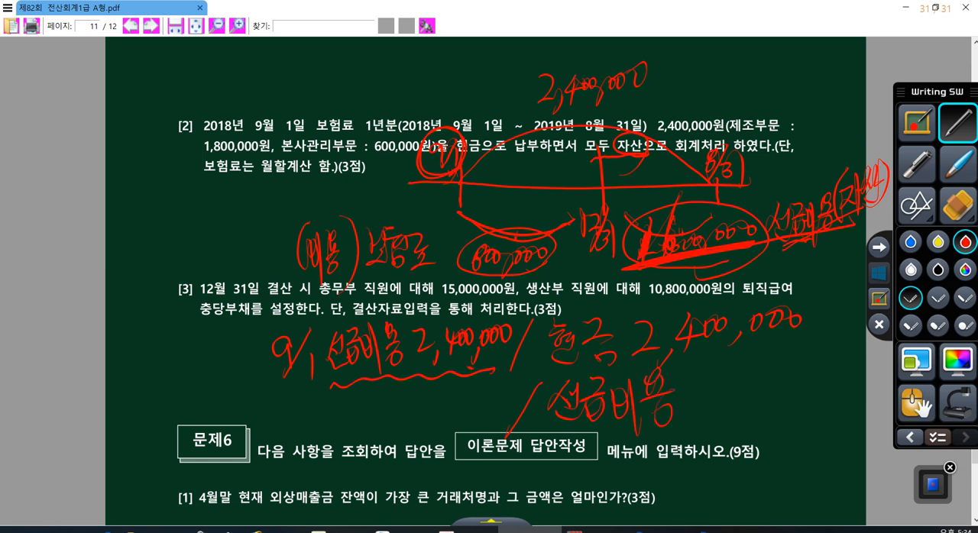
drag(700, 384, 697, 407)
mouse_move(702, 367)
mouse_down()
mouse_move(692, 379)
mouse_move(700, 400)
mouse_move(734, 389)
mouse_up()
drag(748, 397, 739, 417)
drag(761, 371, 773, 372)
drag(794, 375, 792, 376)
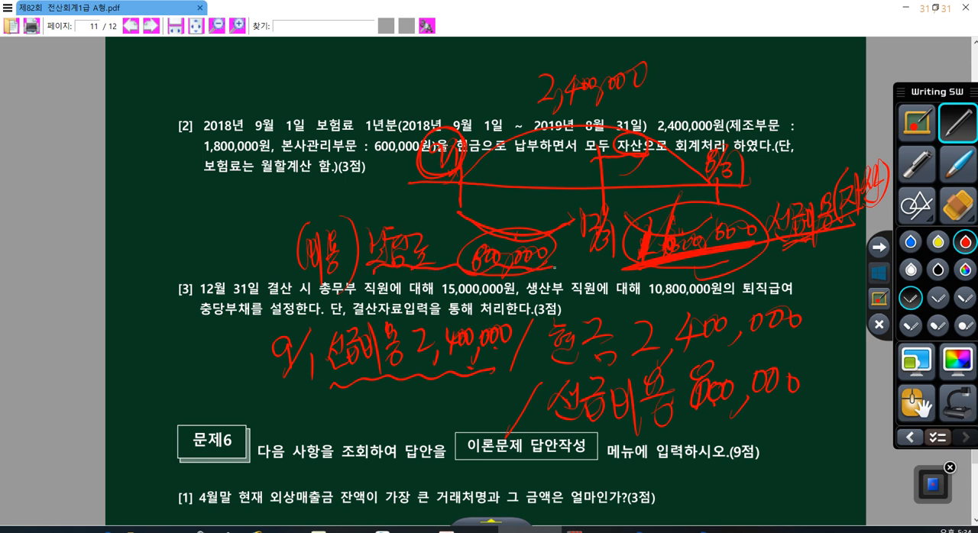
mouse_move(344, 399)
mouse_down()
mouse_move(373, 426)
mouse_move(406, 402)
mouse_move(422, 419)
mouse_move(486, 413)
mouse_move(520, 394)
mouse_up()
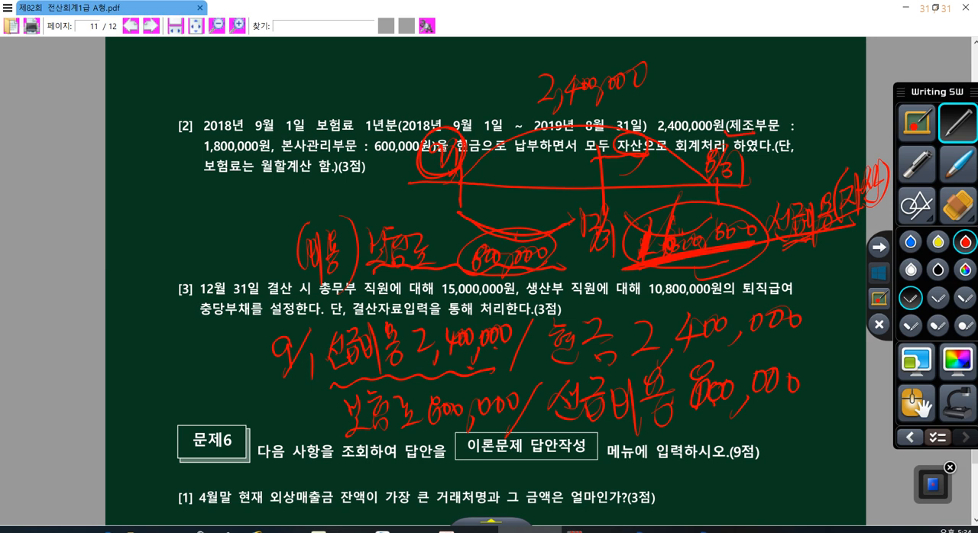
- Mark the 본사관리부문 portion in item [2] and erase all the pen annotations
drag(283, 147, 308, 149)
click(958, 205)
click(957, 260)
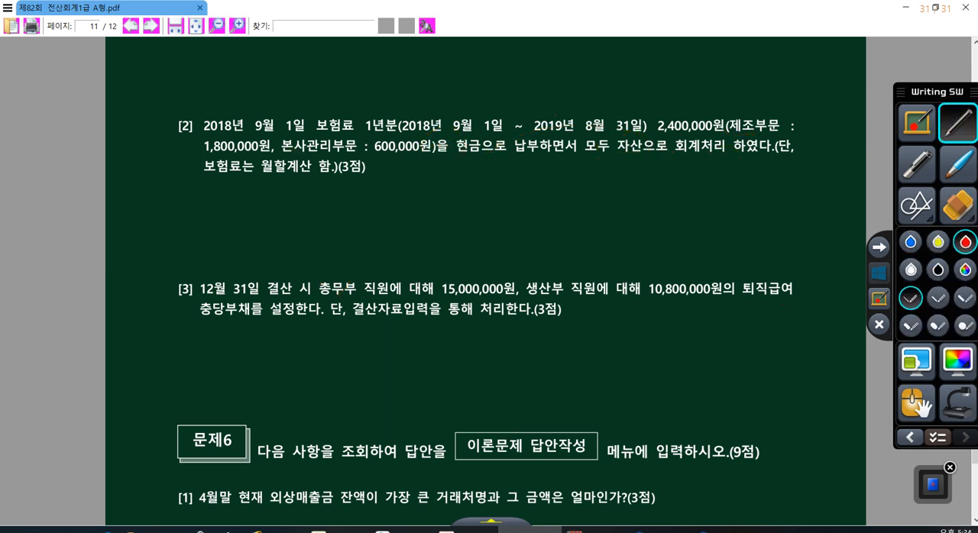
- Write the split entry 선급비용 1,800,000 and 선급비용 600,000 / 현금 2,400,000 under item [2], with a line dividing the two debit amounts
mouse_move(373, 178)
mouse_down()
mouse_move(381, 200)
mouse_move(375, 183)
mouse_move(436, 195)
mouse_move(457, 183)
mouse_move(452, 200)
mouse_move(486, 188)
mouse_move(482, 205)
mouse_up()
mouse_move(517, 175)
mouse_down()
mouse_move(503, 201)
mouse_move(594, 182)
mouse_up()
mouse_move(638, 159)
mouse_down()
mouse_move(588, 251)
mouse_move(662, 175)
mouse_move(671, 183)
mouse_move(697, 170)
mouse_move(725, 180)
mouse_move(763, 172)
mouse_move(794, 190)
mouse_move(810, 165)
mouse_move(839, 165)
mouse_up()
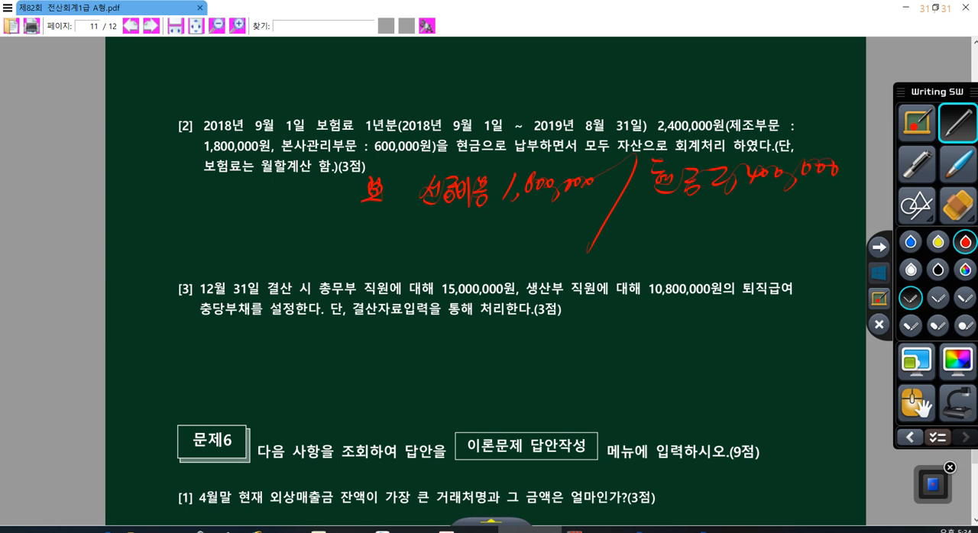
mouse_move(421, 219)
mouse_down()
mouse_move(422, 250)
mouse_move(451, 230)
mouse_move(474, 246)
mouse_move(486, 229)
mouse_move(493, 249)
mouse_move(533, 229)
mouse_move(555, 243)
mouse_move(577, 220)
mouse_move(592, 220)
mouse_up()
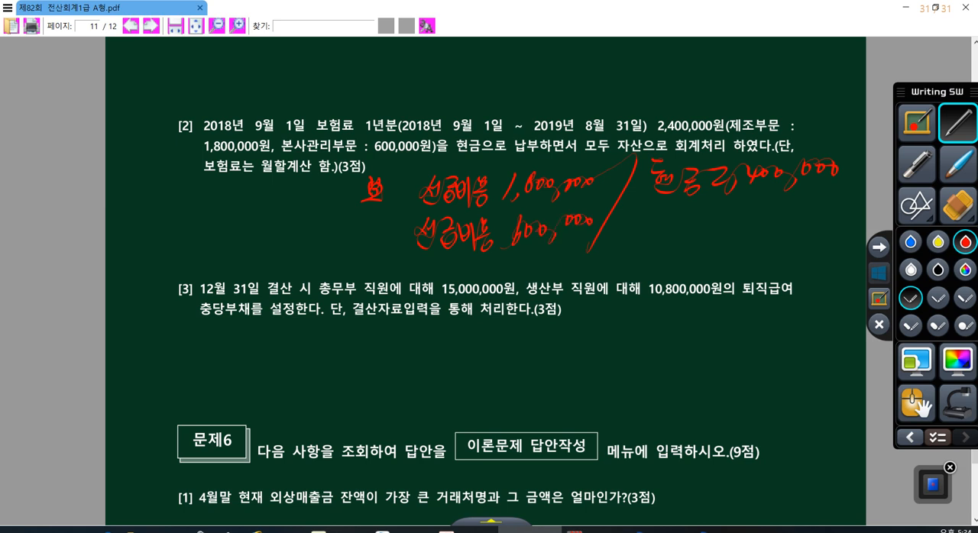
drag(415, 216, 591, 189)
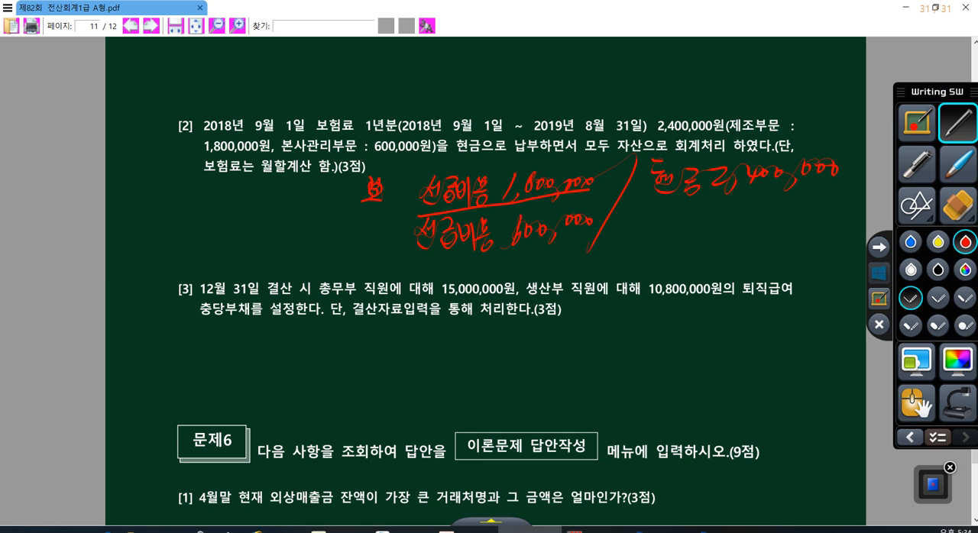
- Write the monthly amounts 월 150,000 and 월 50,000 beside the two 선급비용 lines, circling the 150,000 figure
drag(227, 183, 253, 219)
drag(263, 190, 267, 214)
drag(256, 191, 269, 189)
mouse_move(277, 198)
mouse_down()
mouse_move(285, 207)
mouse_move(306, 198)
mouse_up()
mouse_move(313, 215)
mouse_down()
mouse_move(239, 224)
mouse_move(295, 215)
mouse_up()
drag(238, 233, 246, 247)
drag(236, 251, 233, 264)
drag(241, 253, 249, 268)
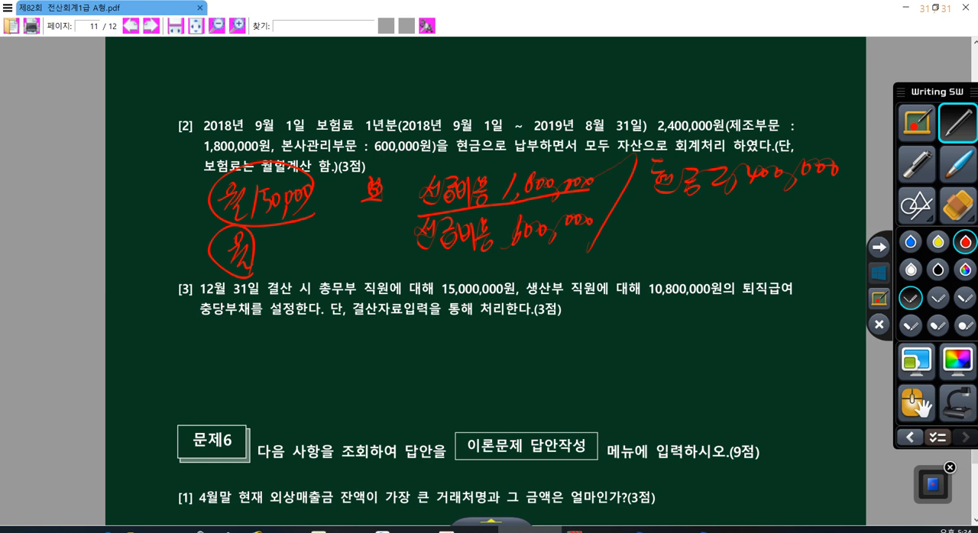
drag(274, 238, 268, 264)
drag(282, 240, 281, 247)
mouse_move(291, 252)
mouse_down()
mouse_move(289, 265)
mouse_move(295, 251)
mouse_up()
mouse_move(305, 236)
mouse_down()
mouse_move(299, 247)
mouse_move(313, 240)
mouse_up()
- Underline 2019년 8월 31일, write 8개월 above it, and draw an arrow to it from the monthly 150,000
drag(528, 137, 635, 138)
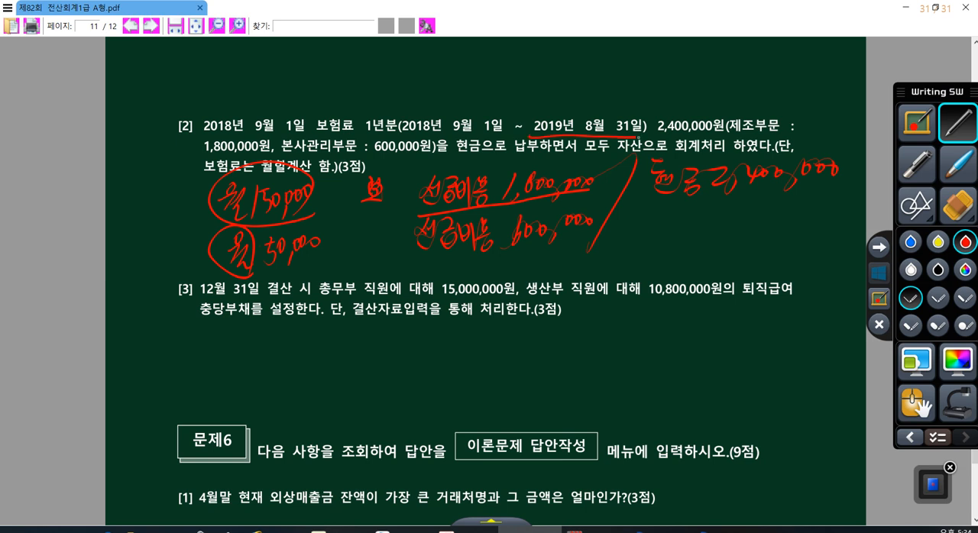
mouse_move(570, 80)
mouse_down()
mouse_move(566, 112)
mouse_move(598, 113)
mouse_move(625, 99)
mouse_up()
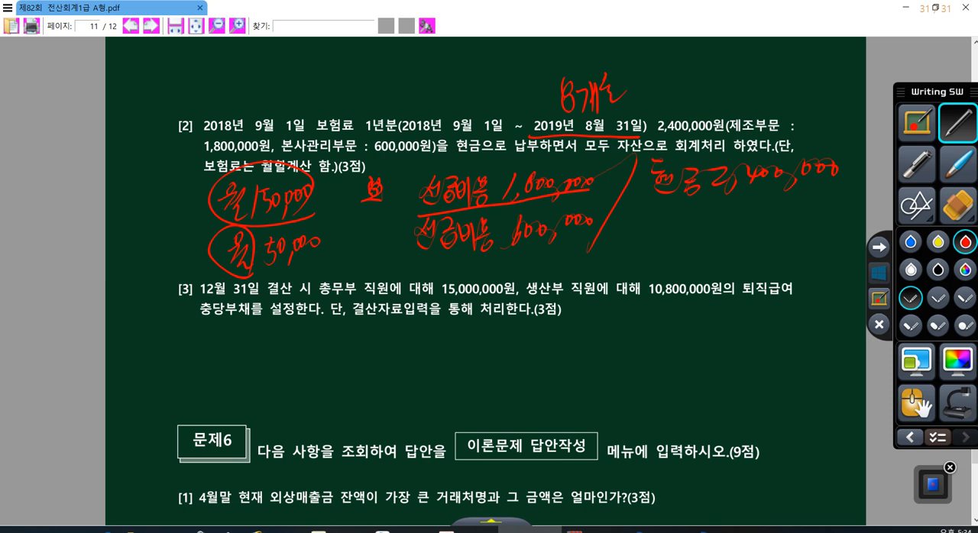
mouse_move(392, 130)
mouse_down()
mouse_move(512, 83)
mouse_move(527, 114)
mouse_up()
- Draw an opening bracket after 8개월 and write the amount 1,200,000 beside it
drag(654, 43, 662, 114)
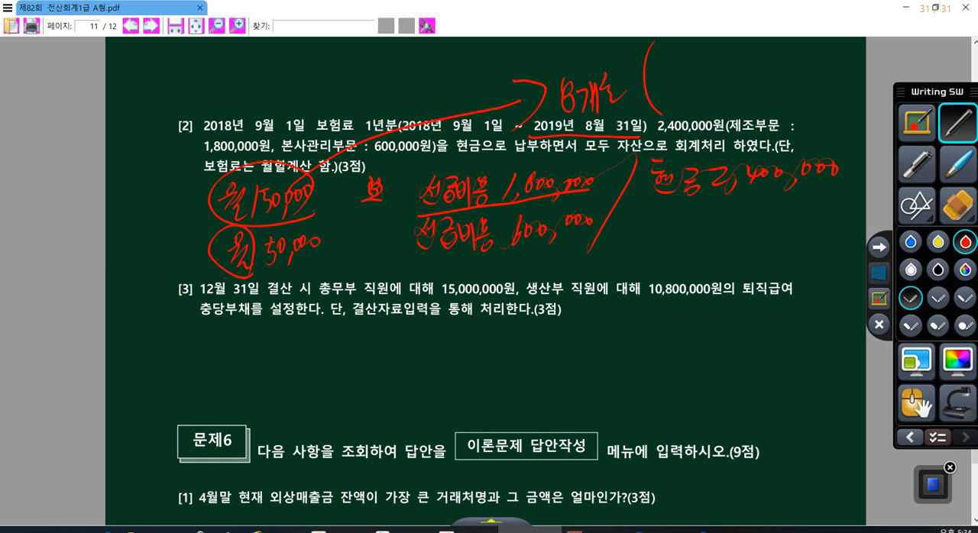
mouse_move(675, 31)
mouse_down()
mouse_move(671, 55)
mouse_move(683, 61)
mouse_move(716, 43)
mouse_up()
drag(721, 34, 743, 50)
drag(764, 23, 774, 24)
mouse_move(796, 25)
mouse_down()
mouse_move(792, 35)
mouse_move(796, 27)
mouse_up()
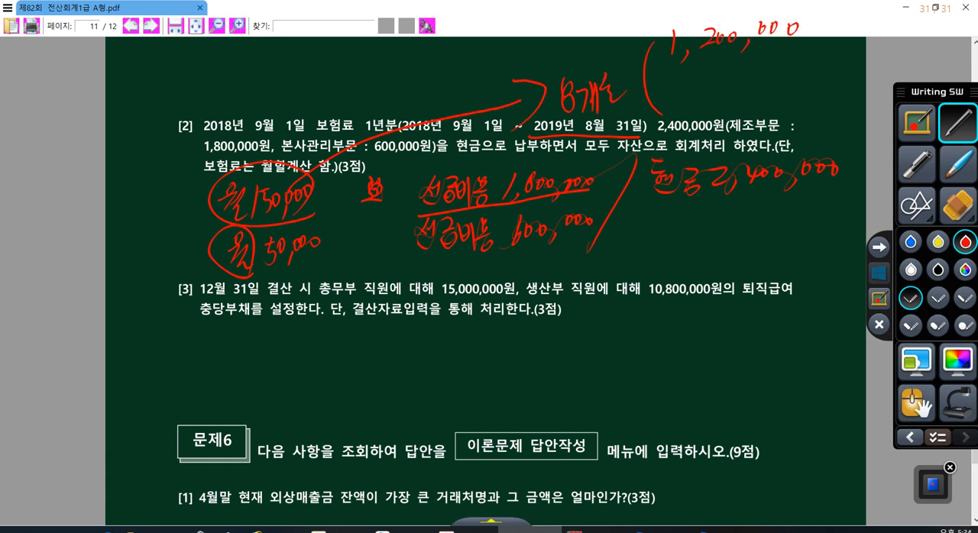
- Write 400,000 beneath 1,200,000, underlining the monthly 50,000 and circling the 600,000 and 1,800,000 amounts of the 선급비용 entry
mouse_move(569, 205)
mouse_down()
mouse_move(567, 266)
mouse_move(569, 253)
mouse_up()
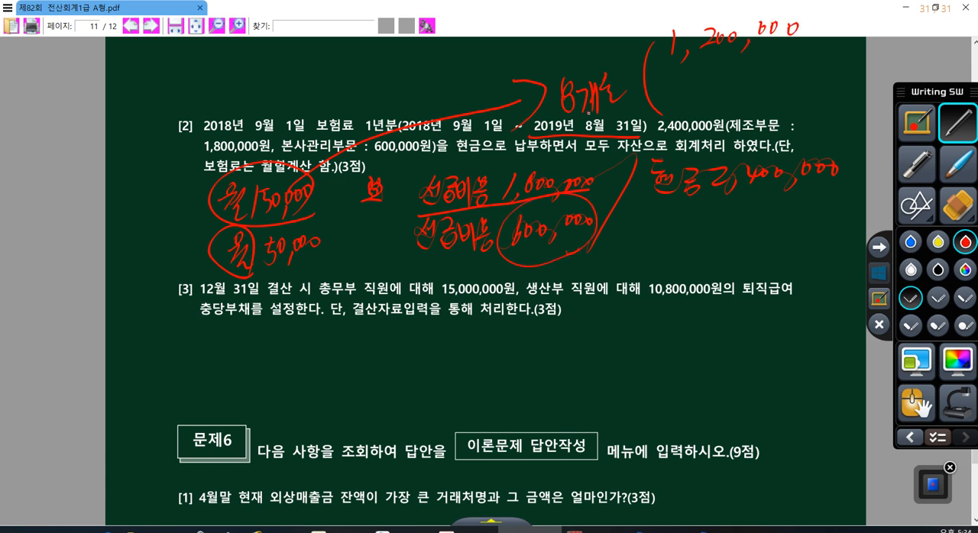
drag(257, 273, 323, 254)
mouse_move(697, 85)
mouse_down()
mouse_move(738, 84)
mouse_move(767, 64)
mouse_up()
drag(784, 60, 800, 62)
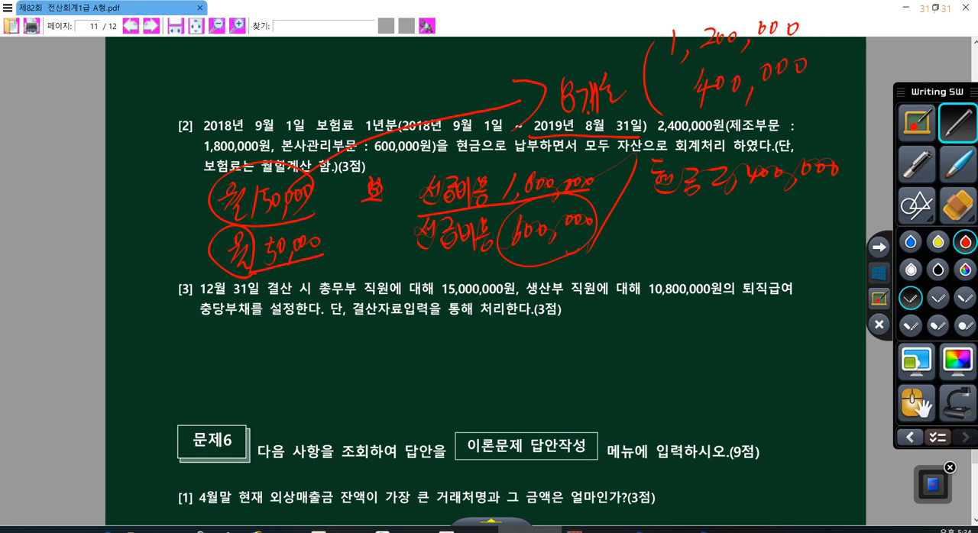
drag(538, 251, 582, 219)
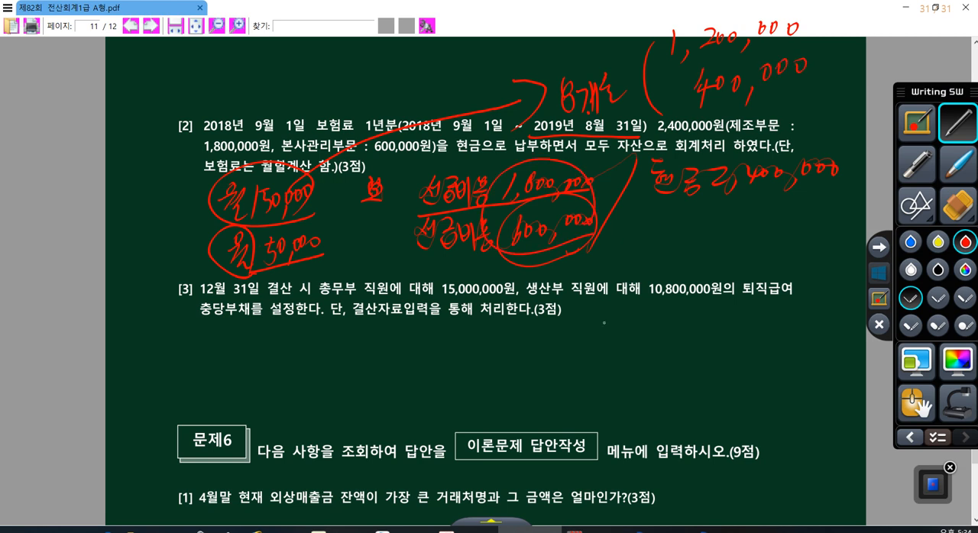
- Draw the adjusting entry's dividing slash below item [3] and write the credit line 선급비용 600,000 beside it
drag(605, 322, 558, 418)
mouse_move(625, 321)
mouse_down()
mouse_move(619, 343)
mouse_move(633, 349)
mouse_up()
drag(616, 353, 636, 361)
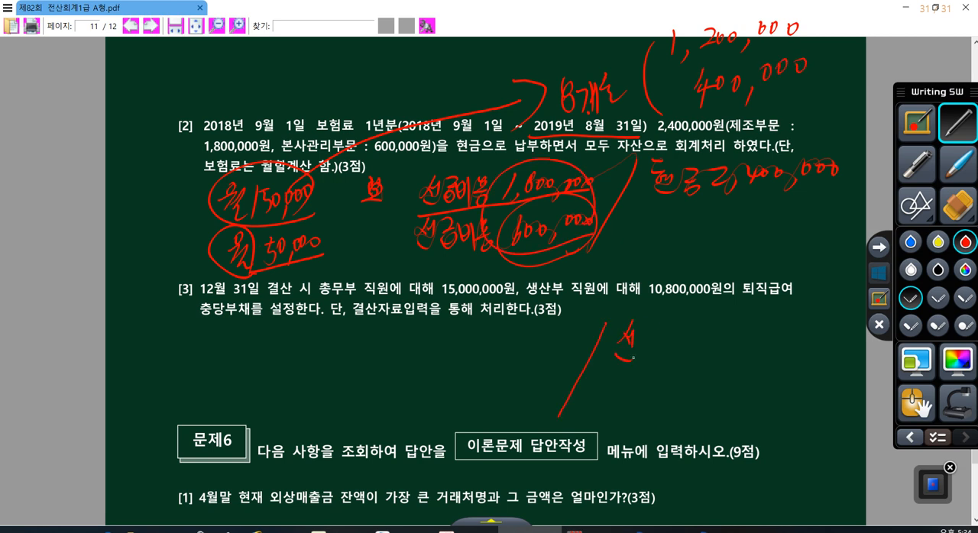
mouse_move(638, 322)
mouse_down()
mouse_move(656, 342)
mouse_move(651, 364)
mouse_up()
mouse_move(659, 331)
mouse_down()
mouse_move(671, 367)
mouse_move(689, 347)
mouse_move(692, 365)
mouse_up()
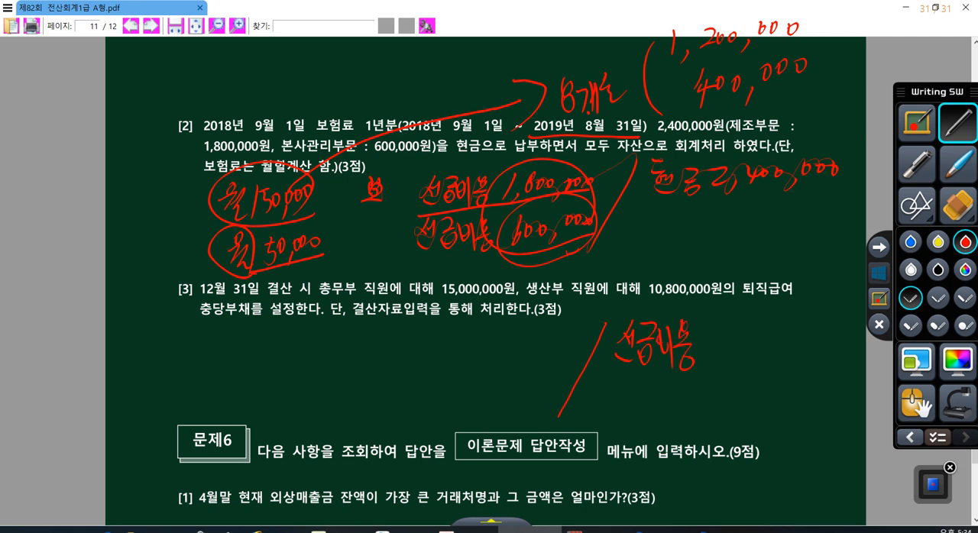
mouse_move(736, 323)
mouse_down()
mouse_move(728, 349)
mouse_move(751, 329)
mouse_up()
drag(772, 327, 773, 359)
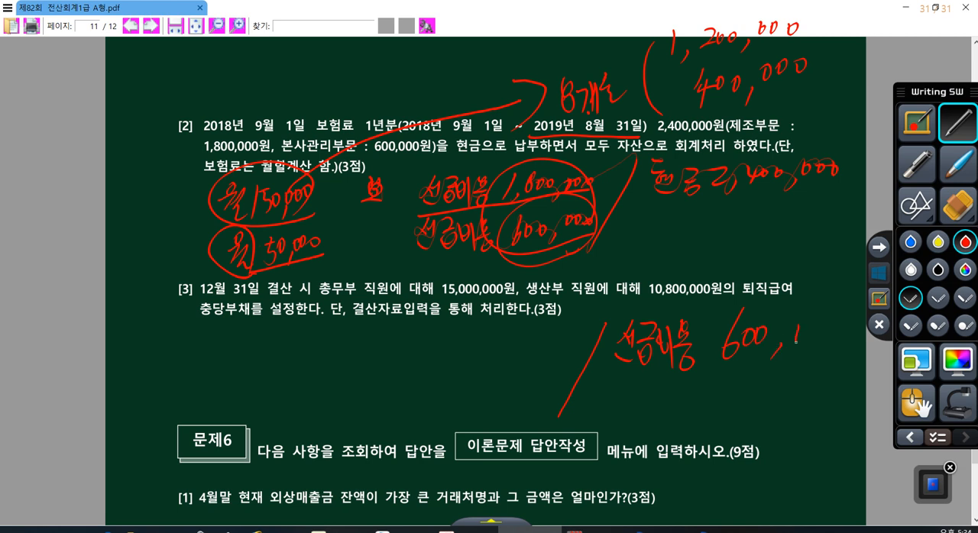
drag(802, 325, 800, 327)
drag(816, 324, 827, 330)
- Write a second credit line 선급비용 200,000 below the first and underline the 400,000 figure above
mouse_move(617, 373)
mouse_down()
mouse_move(610, 402)
mouse_move(631, 395)
mouse_up()
drag(614, 408, 632, 412)
drag(639, 379, 648, 395)
mouse_move(640, 404)
mouse_down()
mouse_move(651, 416)
mouse_move(655, 395)
mouse_up()
drag(656, 390, 670, 430)
drag(685, 382, 691, 398)
drag(690, 414, 691, 419)
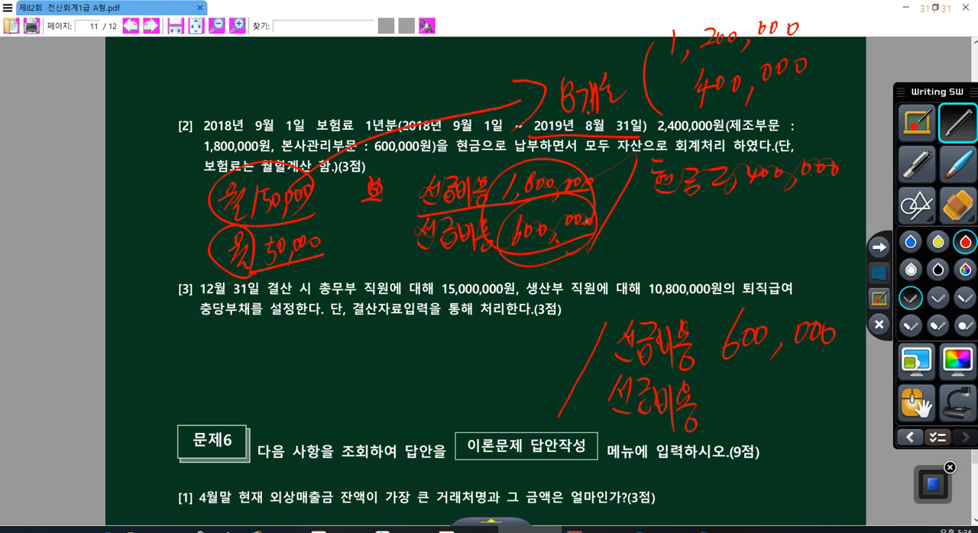
drag(686, 113, 798, 72)
mouse_move(716, 389)
mouse_down()
mouse_move(726, 410)
mouse_move(743, 406)
mouse_up()
mouse_move(748, 376)
mouse_down()
mouse_move(761, 377)
mouse_move(767, 412)
mouse_up()
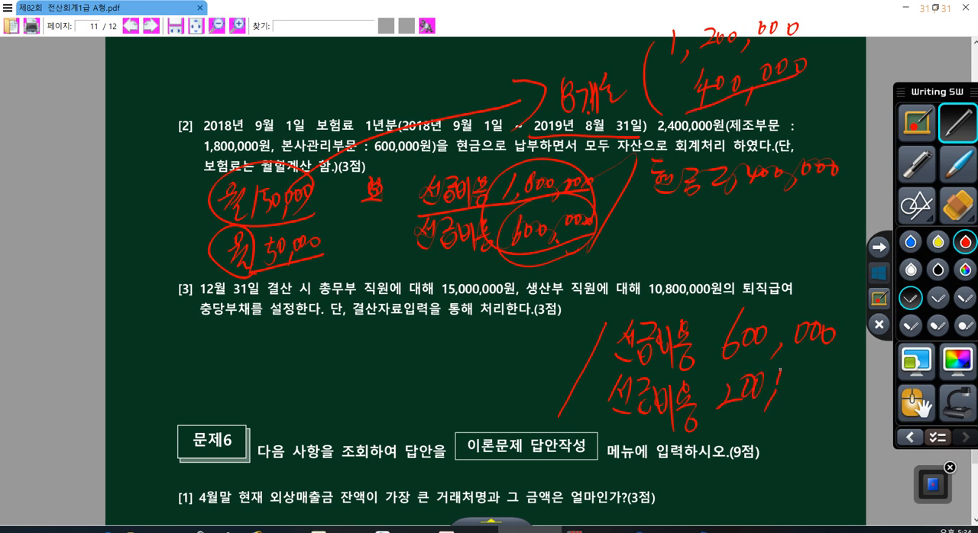
drag(785, 374, 785, 376)
drag(799, 372, 800, 370)
drag(811, 371, 811, 372)
- Write the debit lines 보험료 600,000 and ditto 200,000, marking the account names with circles and the debit lines with arrows
mouse_move(367, 338)
mouse_down()
mouse_move(380, 356)
mouse_move(397, 325)
mouse_move(405, 349)
mouse_move(426, 344)
mouse_move(433, 375)
mouse_move(504, 333)
mouse_move(547, 336)
mouse_move(407, 417)
mouse_move(422, 399)
mouse_move(521, 390)
mouse_move(546, 399)
mouse_move(550, 380)
mouse_up()
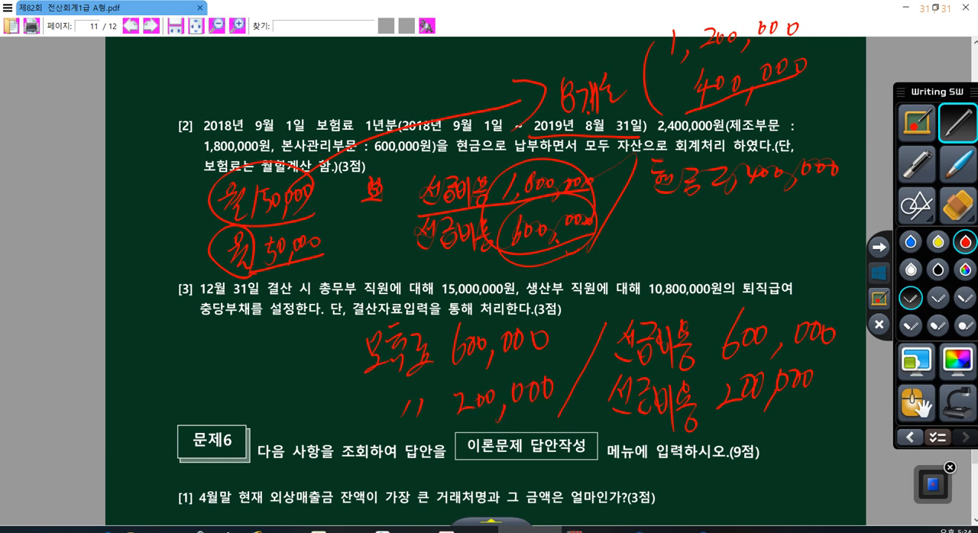
mouse_move(397, 316)
mouse_down()
mouse_move(403, 381)
mouse_move(371, 315)
mouse_up()
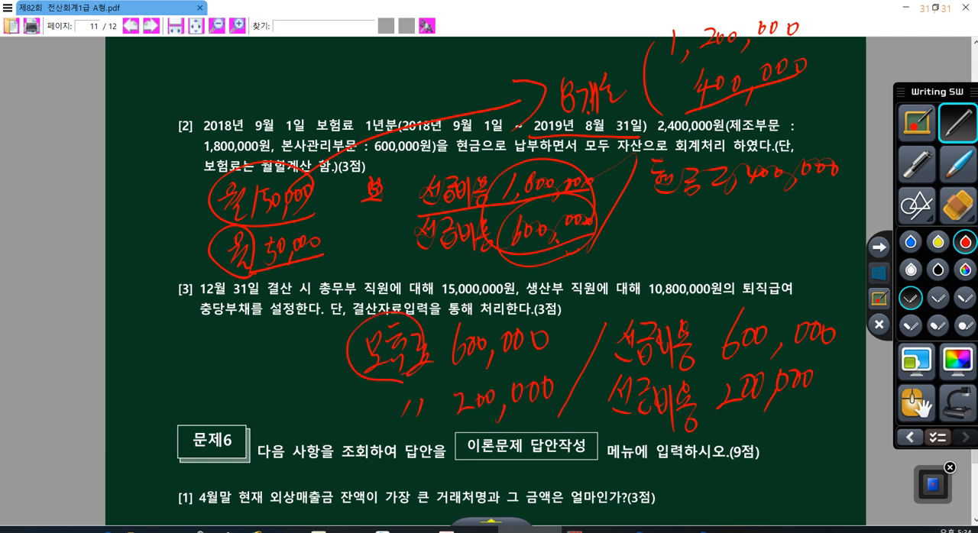
mouse_move(425, 440)
mouse_down()
mouse_move(439, 393)
mouse_move(420, 439)
mouse_up()
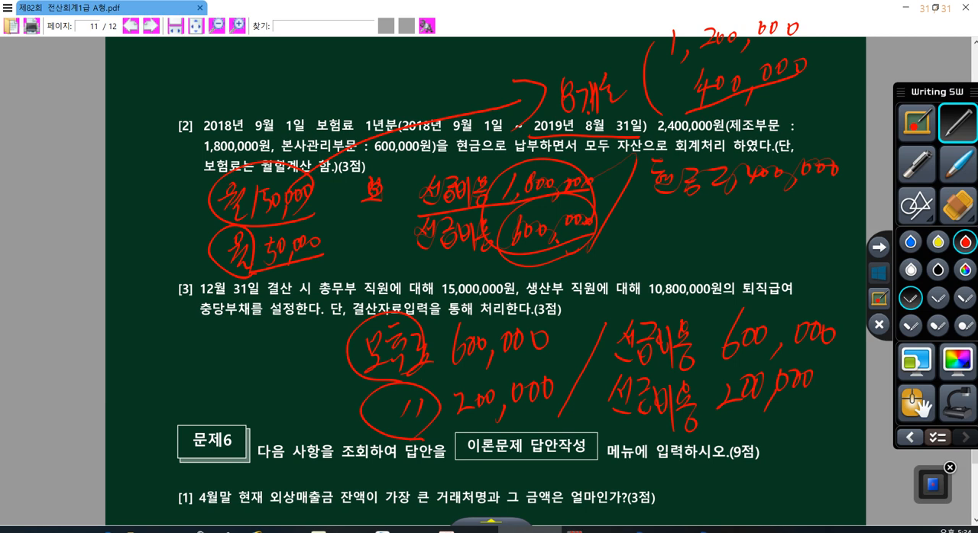
mouse_move(688, 437)
mouse_down()
mouse_move(625, 417)
mouse_move(612, 320)
mouse_move(702, 419)
mouse_up()
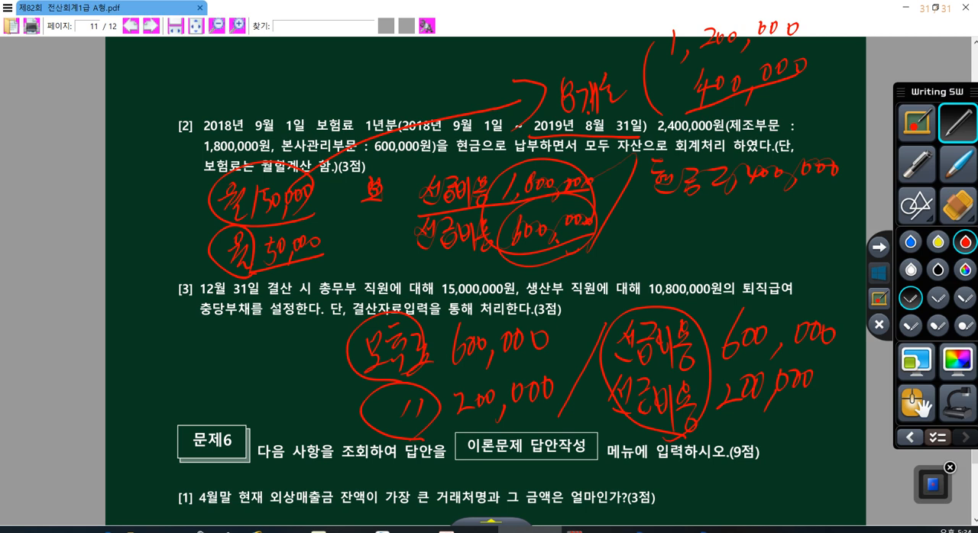
mouse_move(297, 364)
mouse_down()
mouse_move(336, 359)
mouse_move(324, 384)
mouse_up()
drag(296, 421, 345, 417)
drag(330, 399, 333, 443)
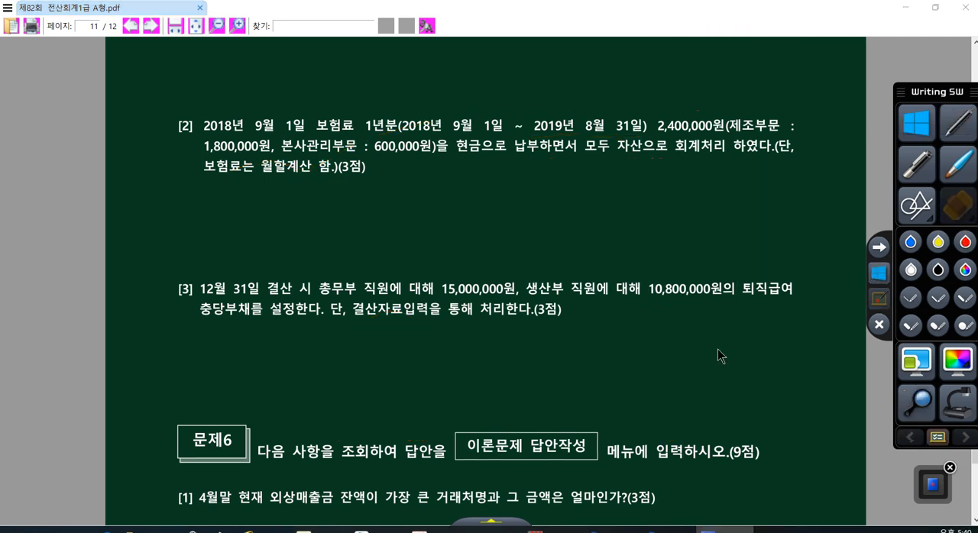
- Switch to KcLep's 일반전표입력 and start a December 31 credit (대변) line with account 0133 선급비용
click(609, 530)
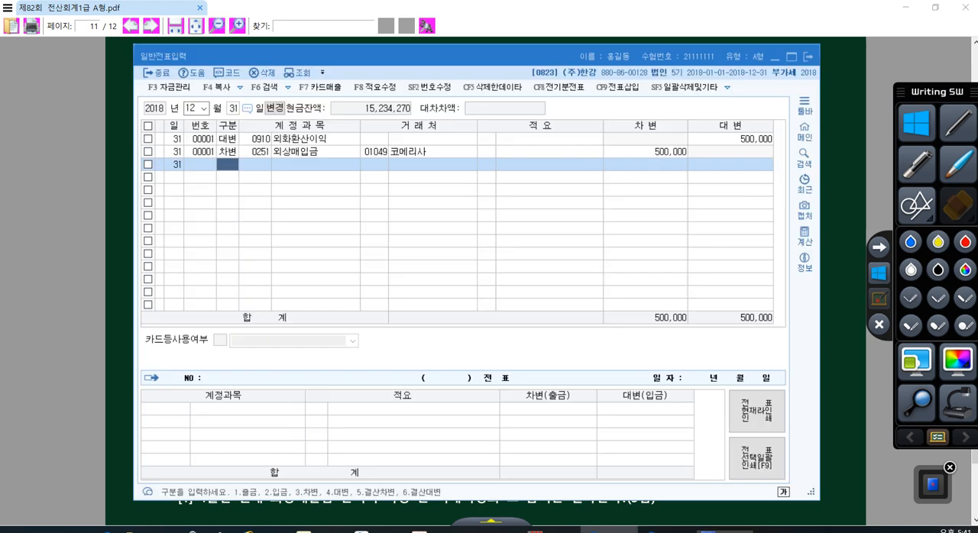
text(4)
key(Return)
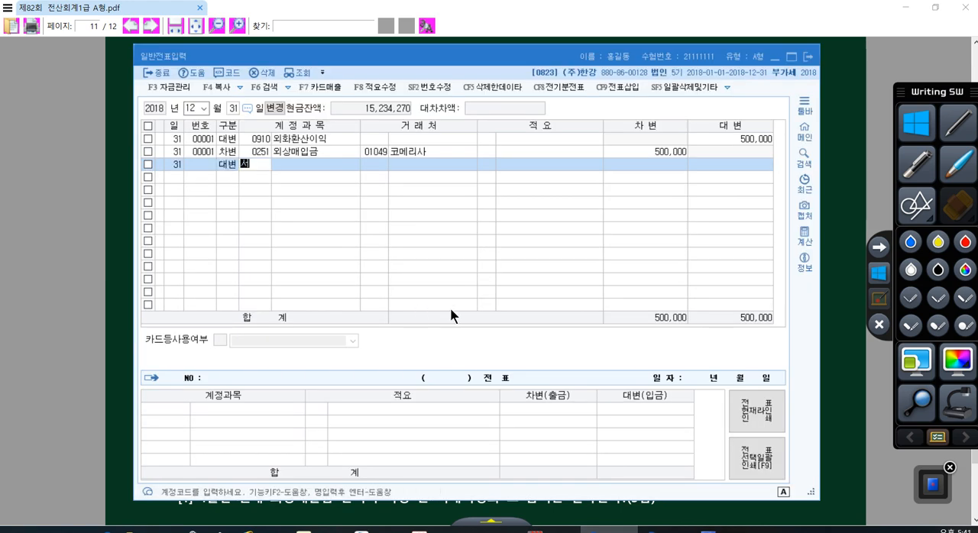
text(선급)
key(Return)
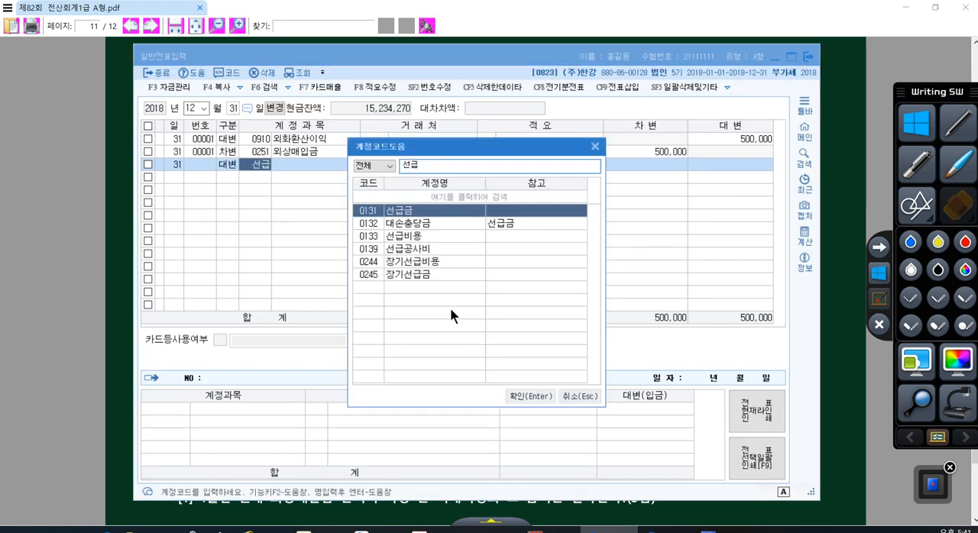
key(Down)
key(Down)
key(Return)
- Leave the 선급비용 line's 거래처 and 적요 blank and enter 800,000 as its credit amount
key(Return)
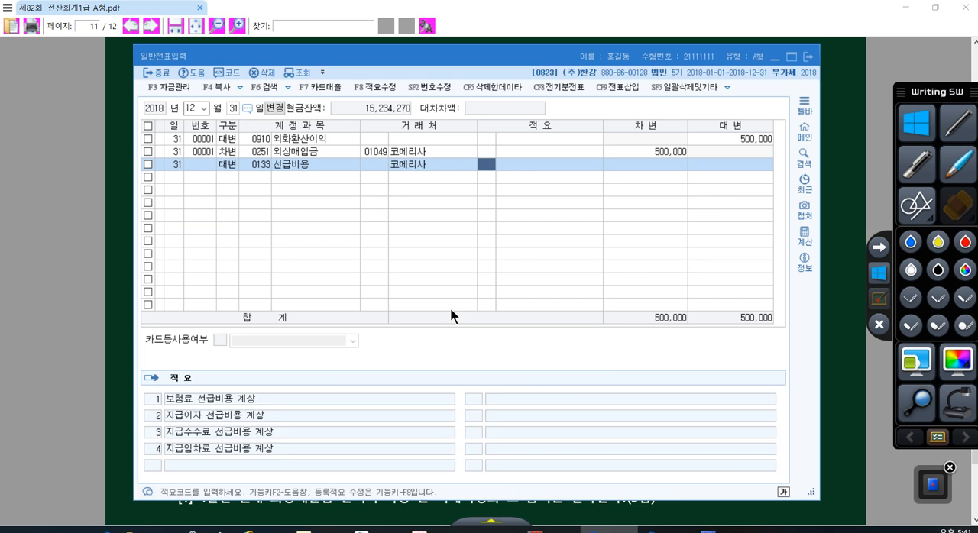
key(Left)
key(Return)
key(Return)
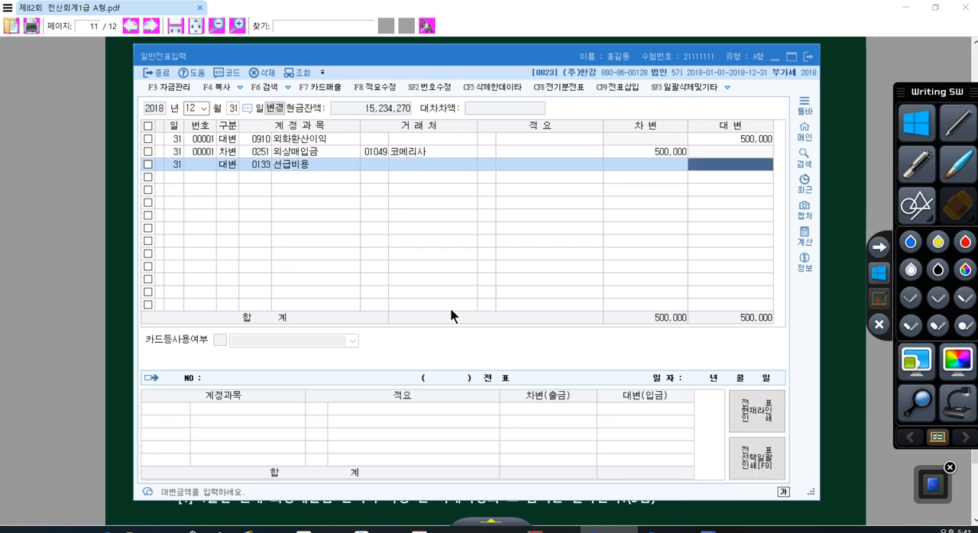
text(8000000)
key(Return)
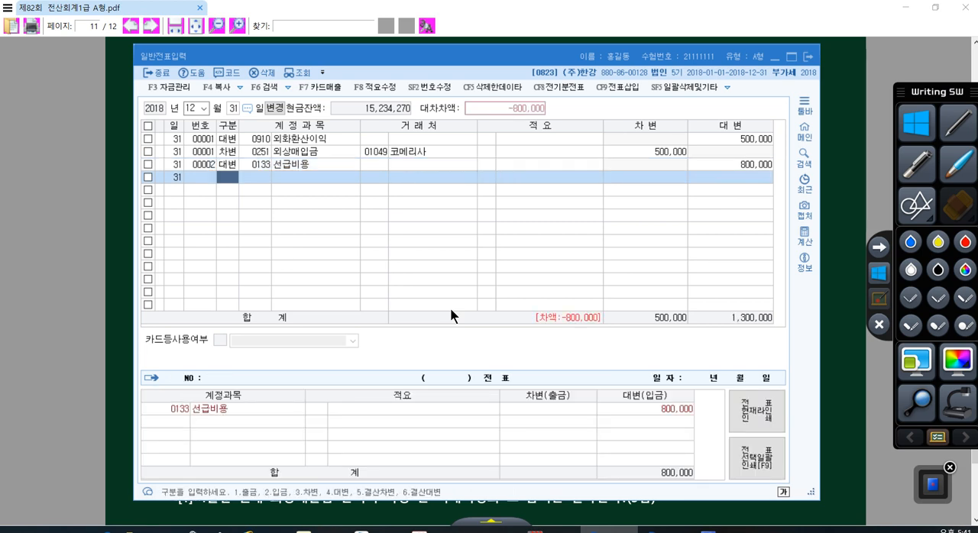
- Add a debit (차변) line for the manufacturing insurance account 0521 보험료 with the amount 600,000
text(3보험)
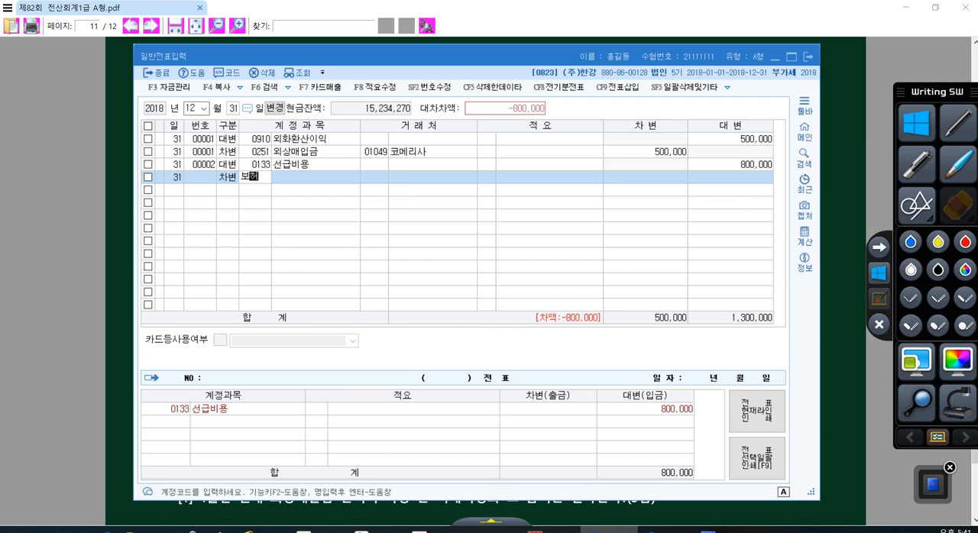
key(Return)
text(료)
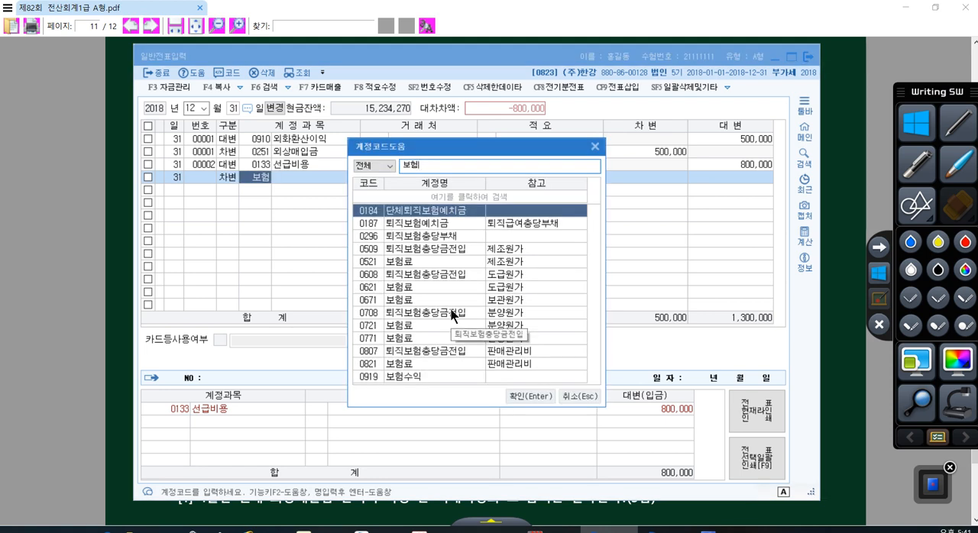
key(Return)
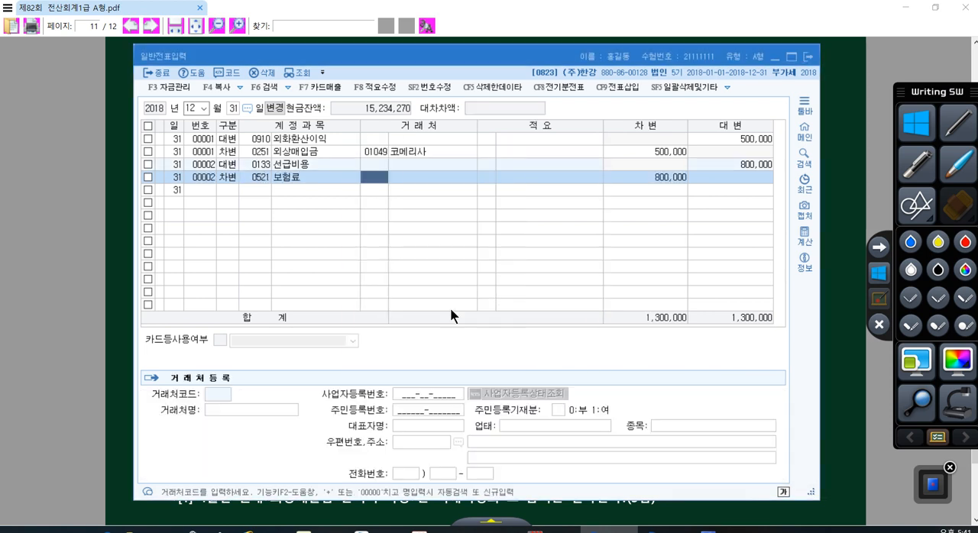
key(Return)
key(Return)
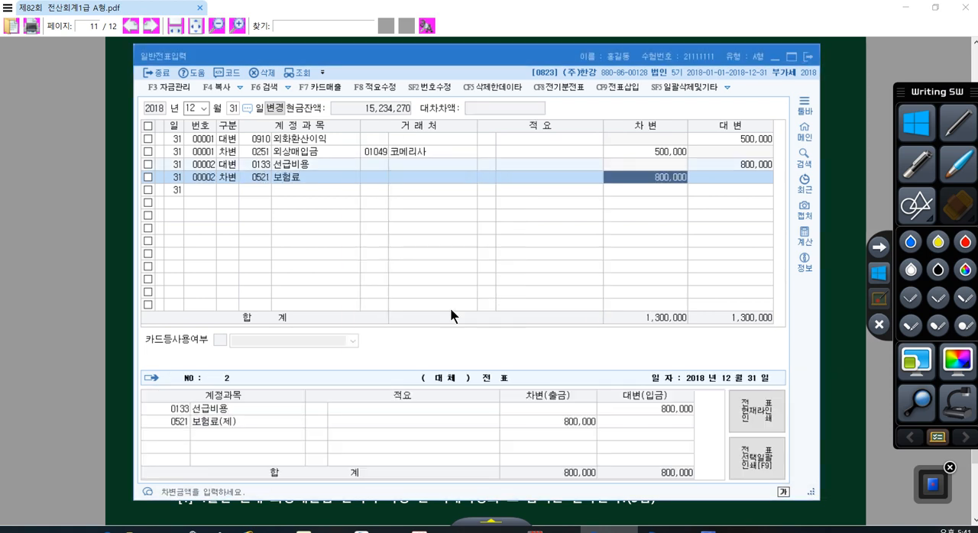
text(600000)
- Add a debit (차변) line for the selling and administrative account 0821 보험료 with the amount 200,000
key(Return)
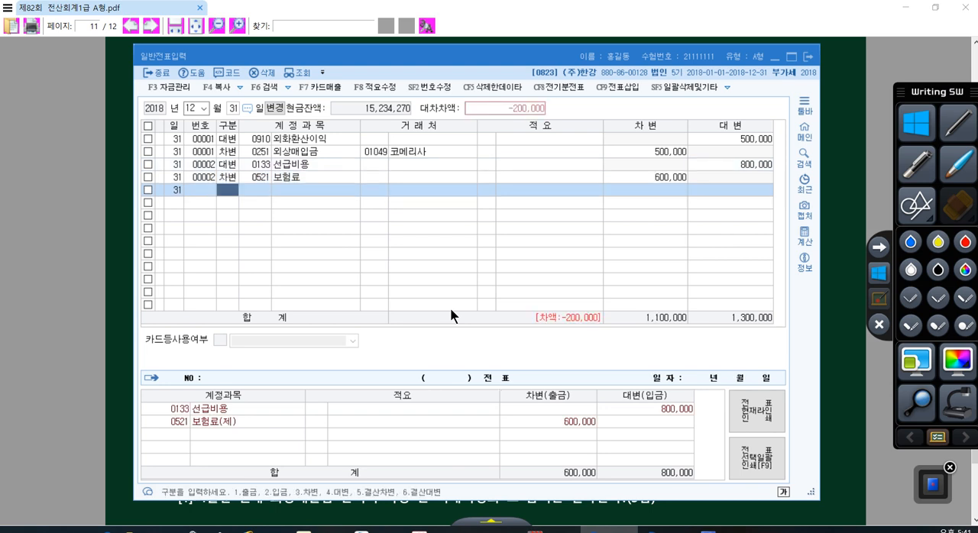
text(3821)
key(Return)
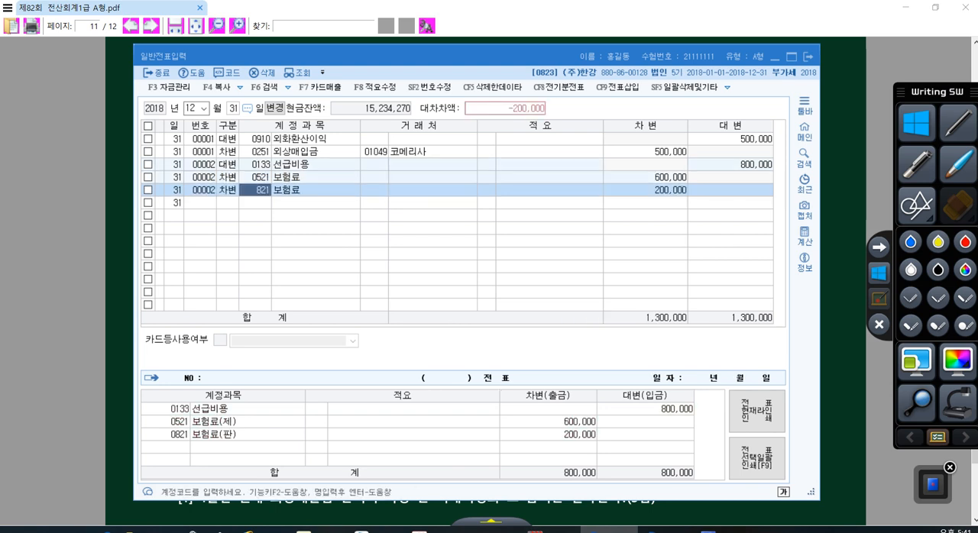
key(Return)
key(Return)
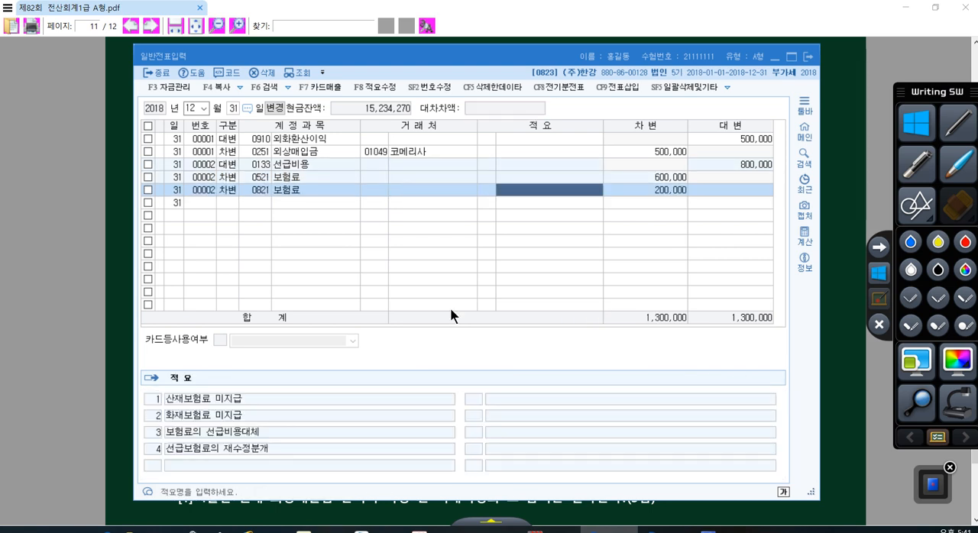
click(298, 177)
click(297, 193)
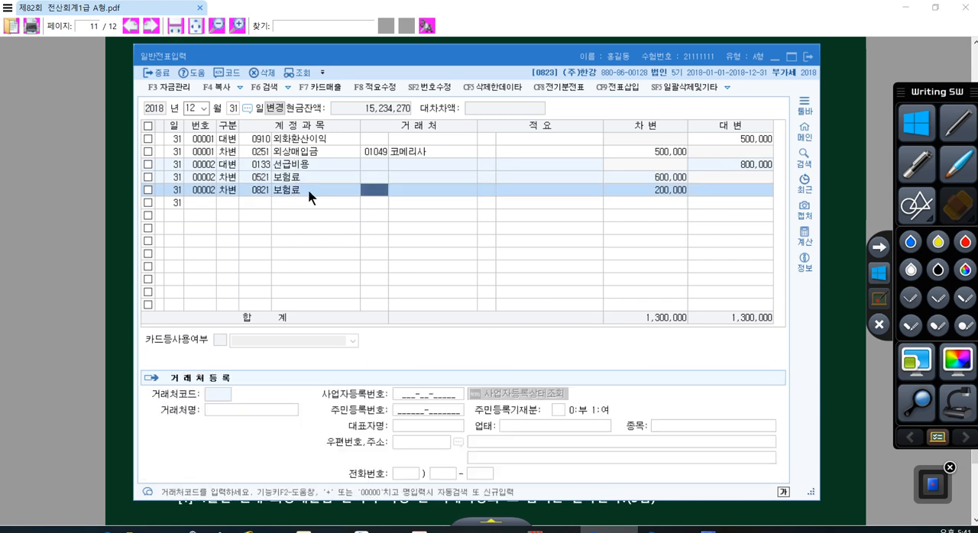
- Return to the exam PDF and highlight the term 퇴직급여충당부채 in item [3]
click(828, 258)
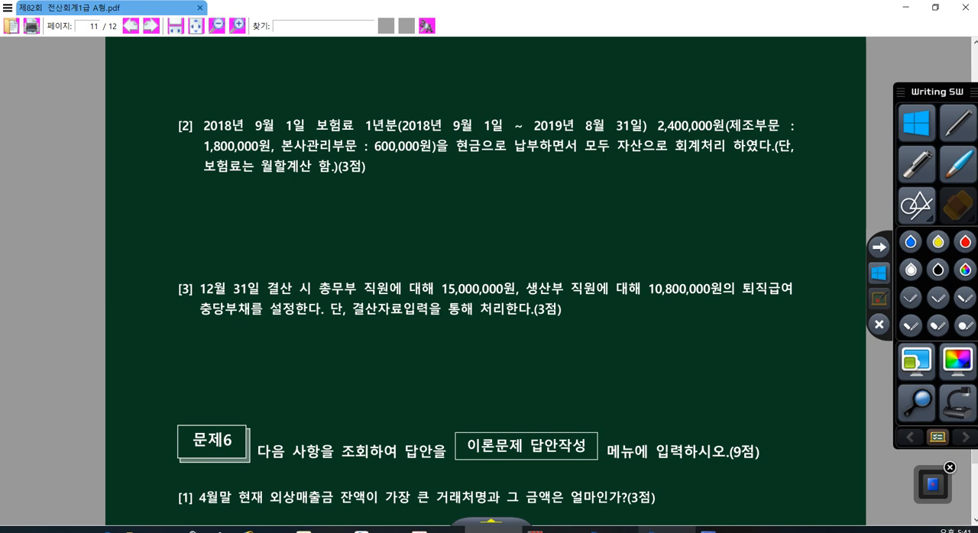
scroll(623, 494, down, 1)
scroll(409, 279, down, 1)
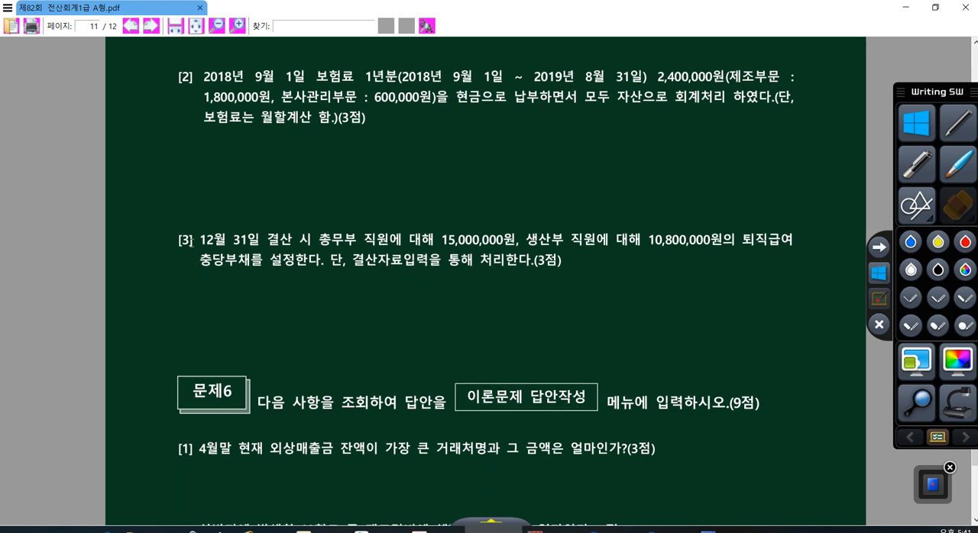
double_click(772, 239)
drag(794, 289, 255, 292)
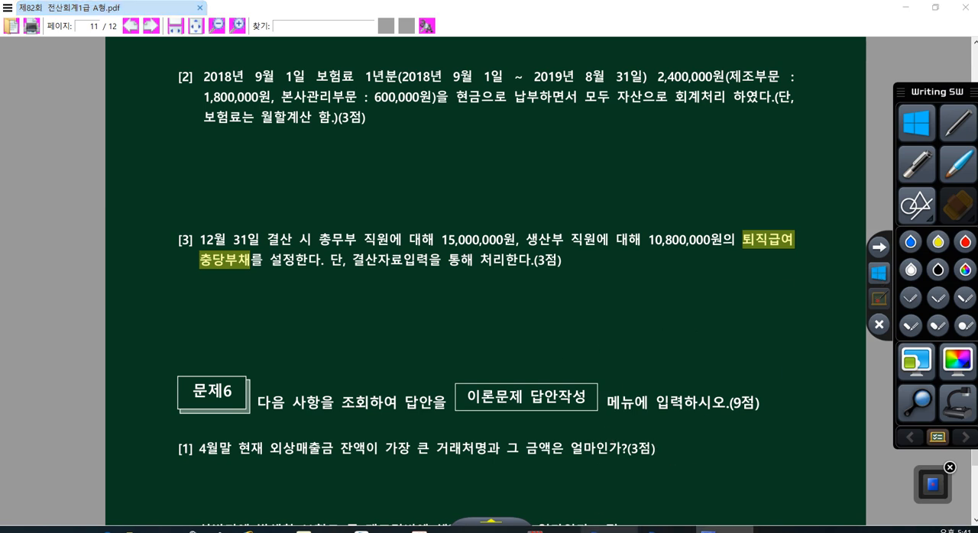
- Bring up KcLep's 결산자료입력, open the 퇴직충당 dialog, and select the 퇴직급여추계액 cell of the 0806 퇴직급여 row
click(609, 529)
click(667, 529)
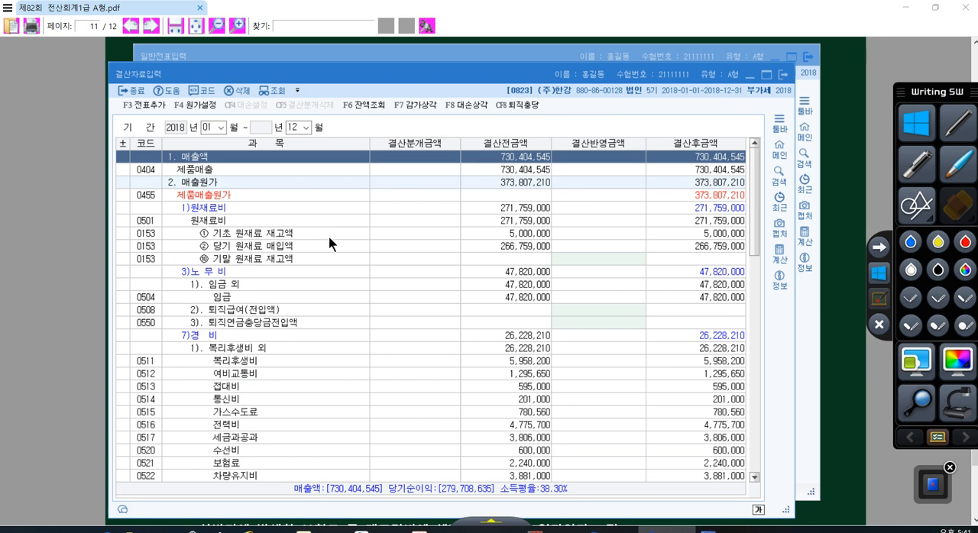
click(508, 104)
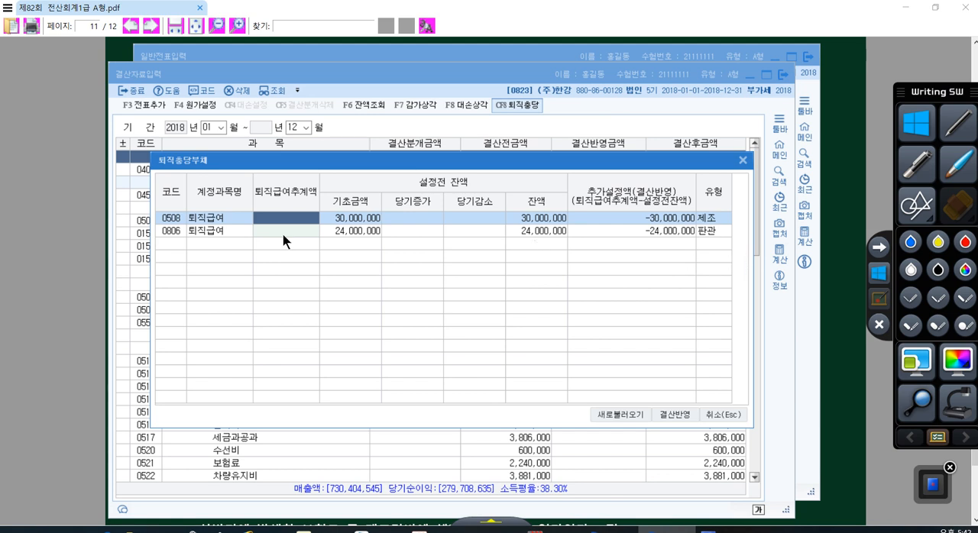
click(194, 234)
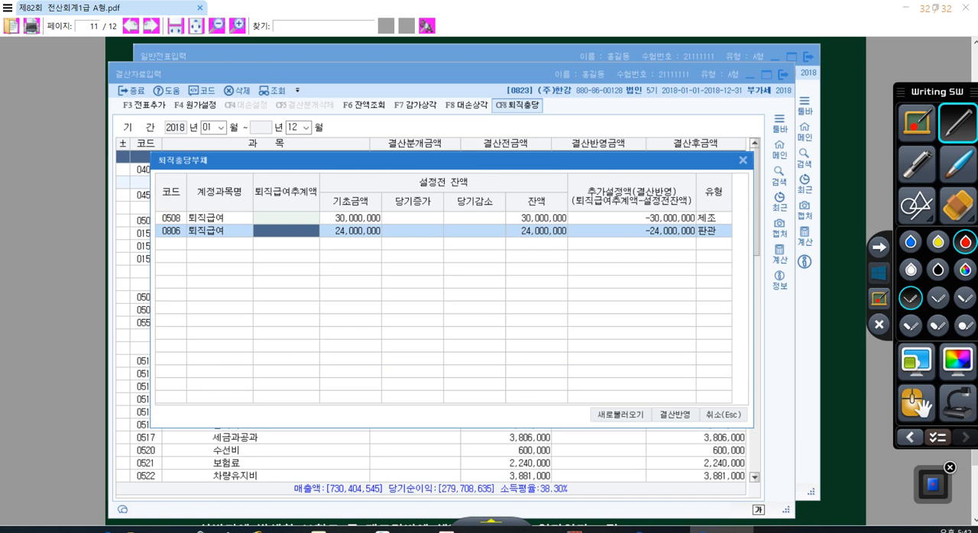
- Draw an arrow to the 추가설정액(결산반영) column heading and circle the amounts of the 0508 and 0806 rows beneath it
mouse_move(662, 104)
mouse_down()
mouse_move(666, 181)
mouse_move(699, 141)
mouse_up()
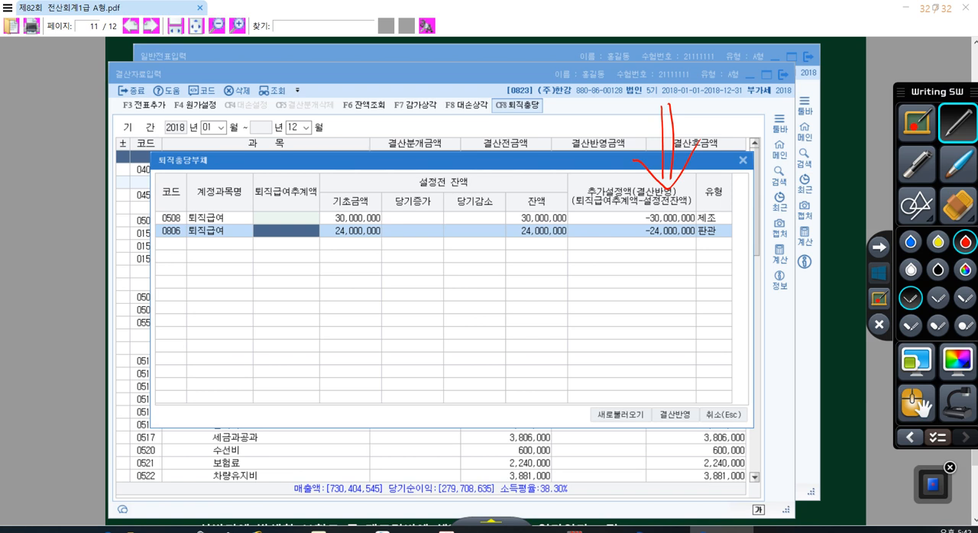
mouse_move(686, 243)
mouse_down()
mouse_move(664, 219)
mouse_move(671, 243)
mouse_up()
mouse_move(676, 204)
mouse_down()
mouse_move(662, 224)
mouse_move(689, 205)
mouse_up()
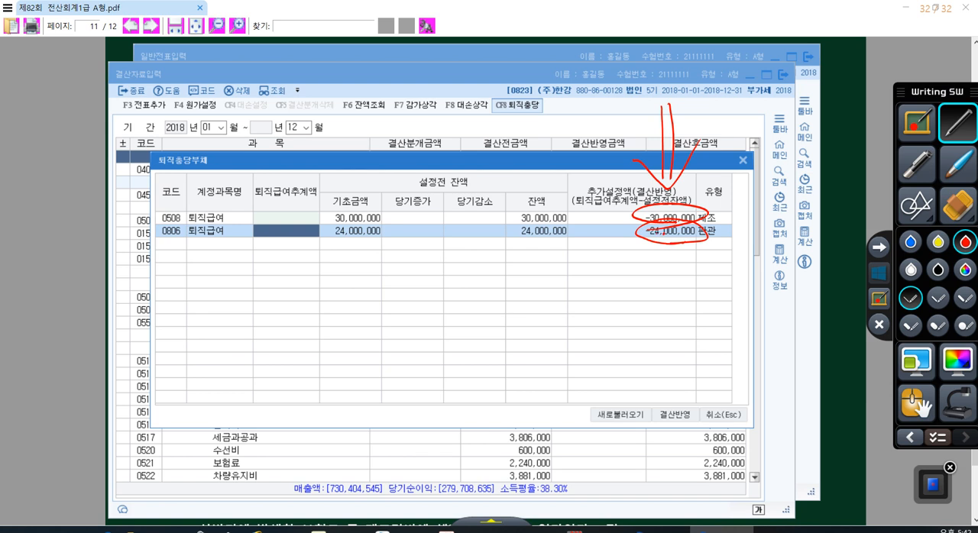
- Circle the empty 퇴직급여추계액 cells and handwrite 15,000,000 beside the 0806 row
mouse_move(315, 261)
mouse_down()
mouse_move(290, 268)
mouse_move(338, 220)
mouse_move(289, 275)
mouse_up()
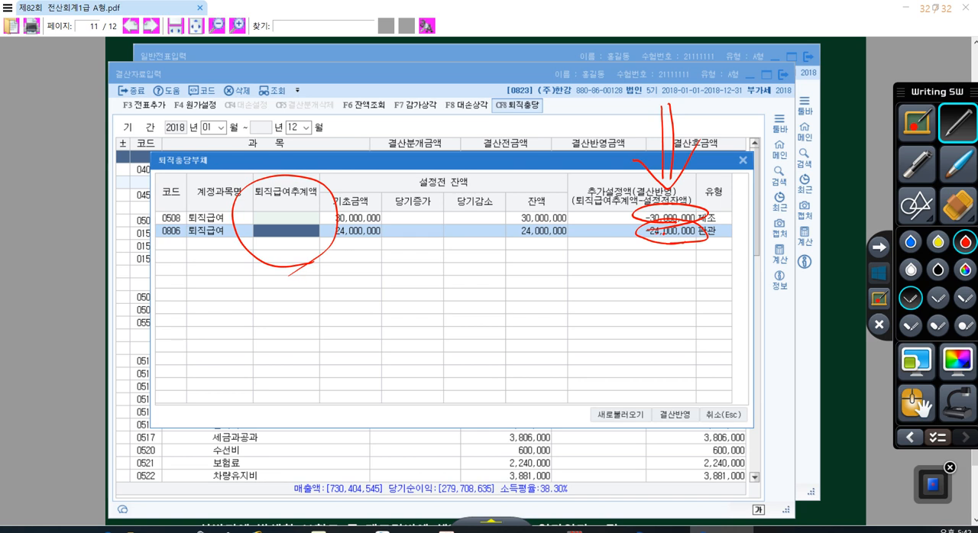
mouse_move(259, 200)
mouse_down()
mouse_move(301, 269)
mouse_move(294, 285)
mouse_up()
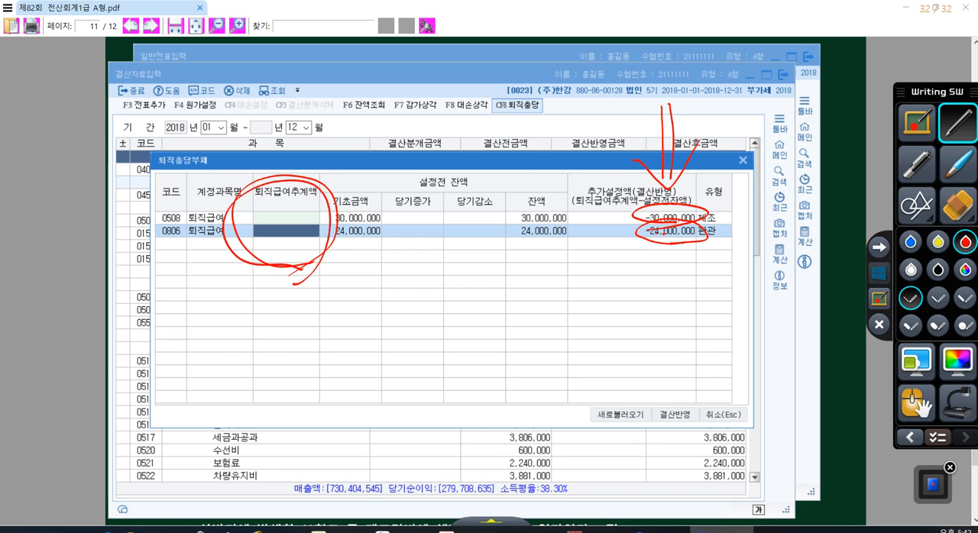
drag(723, 227, 722, 247)
drag(733, 231, 731, 244)
drag(733, 231, 742, 229)
mouse_move(744, 235)
mouse_down()
mouse_move(742, 243)
mouse_move(753, 232)
mouse_move(812, 231)
mouse_up()
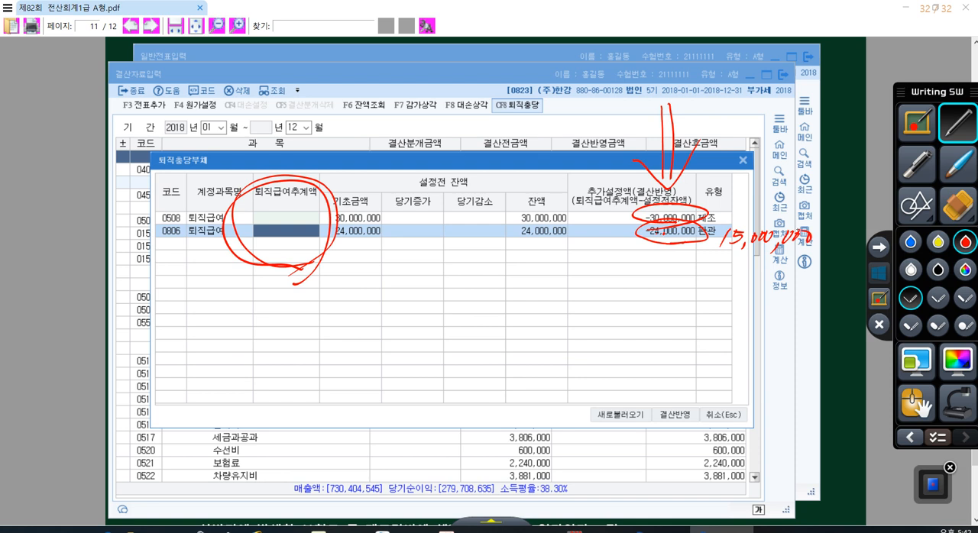
- Handwrite 10,800,000 beside the 0508 퇴직급여 row's additional provision amount
drag(724, 197, 722, 220)
drag(739, 201, 738, 204)
drag(745, 215, 741, 226)
mouse_move(768, 194)
mouse_down()
mouse_move(769, 210)
mouse_move(772, 199)
mouse_up()
drag(778, 200, 780, 223)
drag(801, 198, 820, 198)
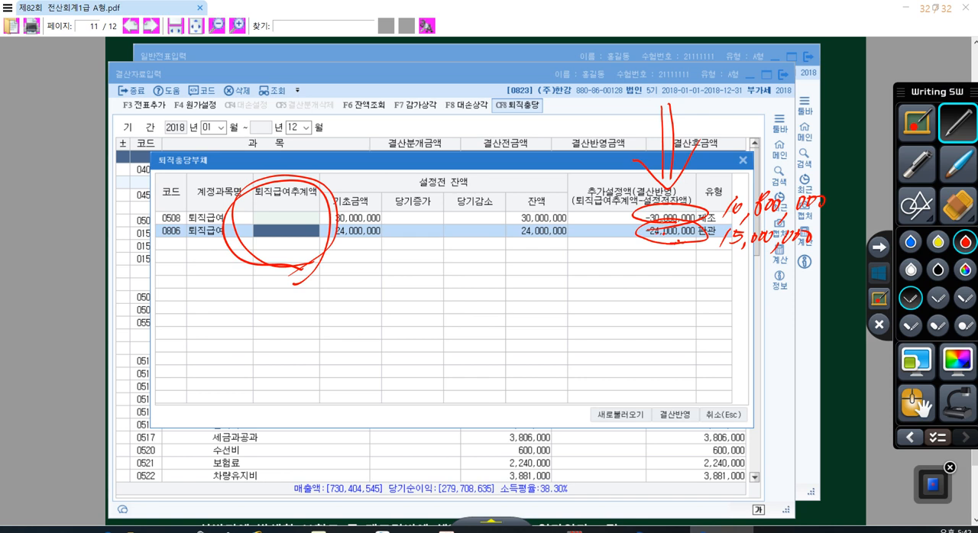
- Draw an arrow to the 0806 row's 퇴직급여추계액 cell labelled 39,000,000 and underline the handwritten 15,000,000
mouse_move(186, 295)
mouse_down()
mouse_move(245, 237)
mouse_move(240, 252)
mouse_up()
mouse_move(171, 313)
mouse_down()
mouse_move(182, 327)
mouse_move(170, 344)
mouse_up()
mouse_move(194, 310)
mouse_down()
mouse_move(188, 320)
mouse_move(214, 349)
mouse_up()
mouse_move(232, 309)
mouse_down()
mouse_move(231, 329)
mouse_move(249, 325)
mouse_up()
drag(255, 327, 252, 350)
drag(267, 310, 267, 314)
drag(277, 314, 291, 318)
drag(725, 247, 806, 254)
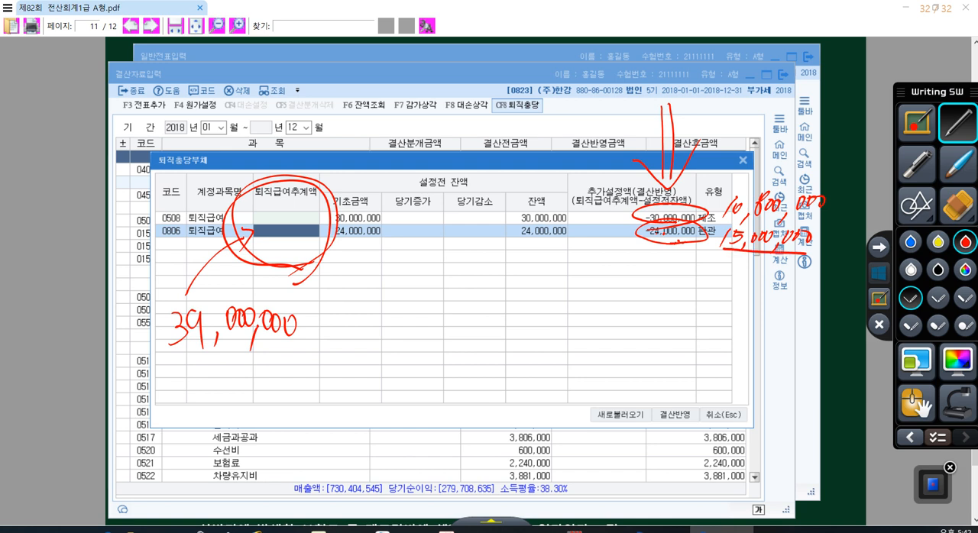
- Underline the handwritten 10,800,000 and draw an arrow to the 0508 row's 퇴직급여추계액 cell labelled 40,800,000
drag(736, 217, 812, 212)
mouse_move(182, 184)
mouse_down()
mouse_move(252, 205)
mouse_move(240, 222)
mouse_up()
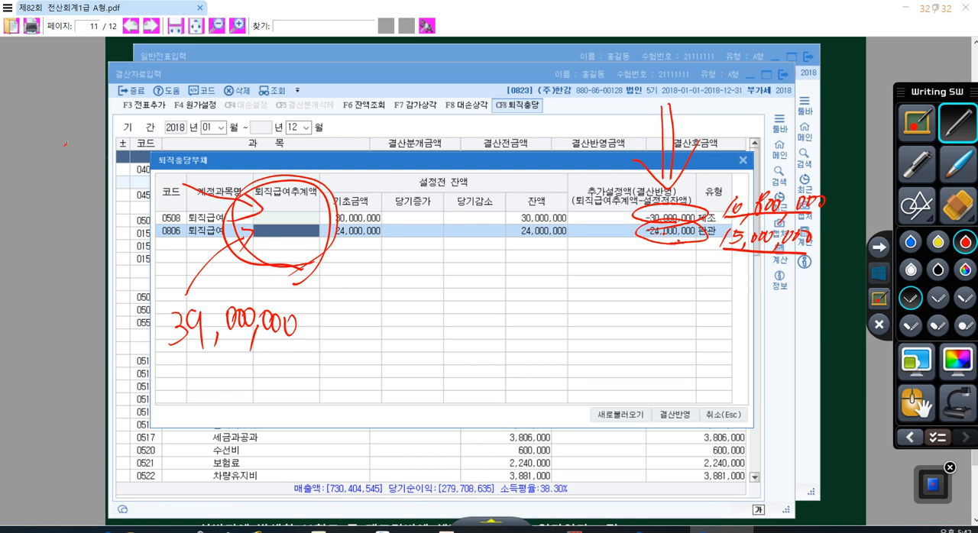
drag(65, 147, 80, 172)
mouse_move(67, 159)
mouse_down()
mouse_move(63, 194)
mouse_move(75, 164)
mouse_up()
drag(90, 180, 84, 203)
drag(105, 145, 121, 157)
drag(139, 151, 142, 203)
mouse_move(157, 150)
mouse_down()
mouse_move(153, 173)
mouse_move(159, 150)
mouse_up()
drag(173, 151, 197, 150)
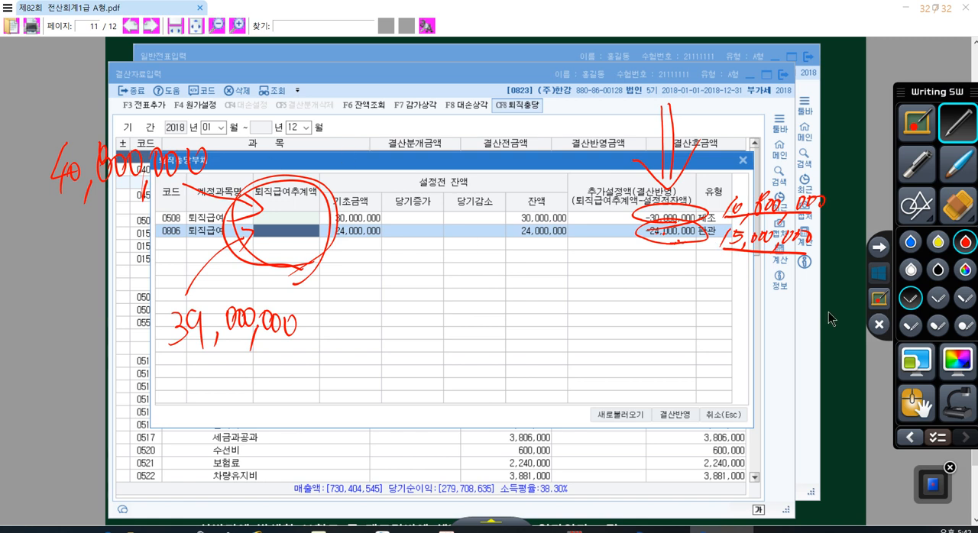
- Leave annotation mode and set the 0508 퇴직급여 row's 퇴직급여추계액 to 40,800,000
click(877, 274)
click(303, 220)
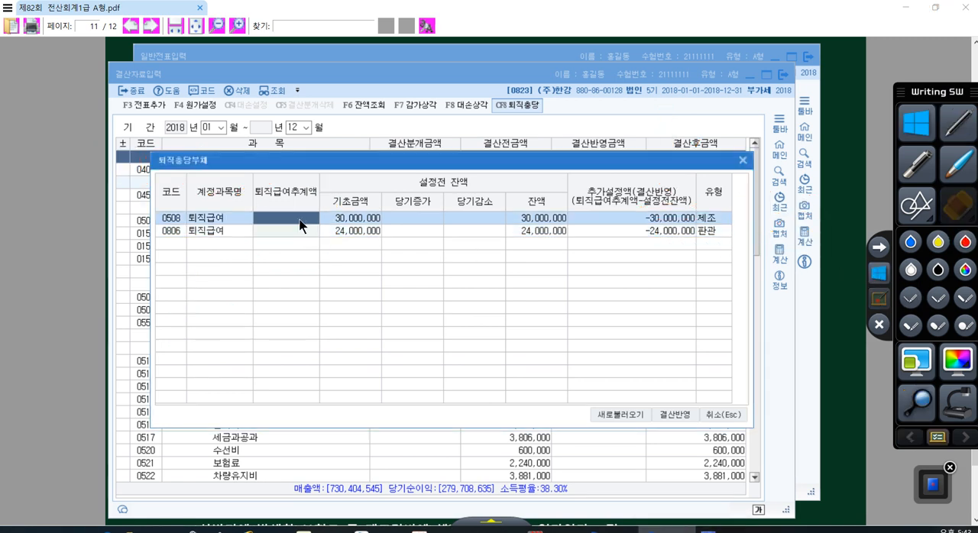
text(40,800,000)
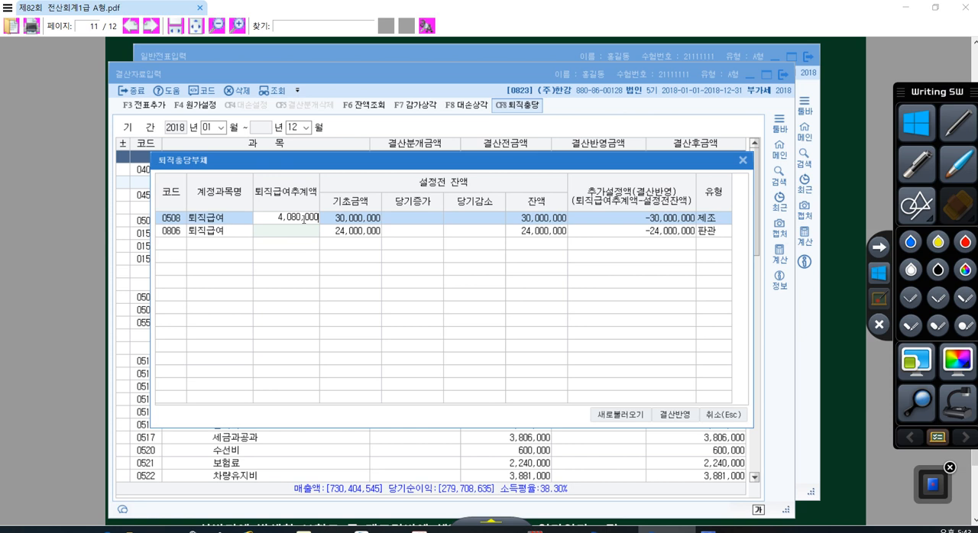
key(Return)
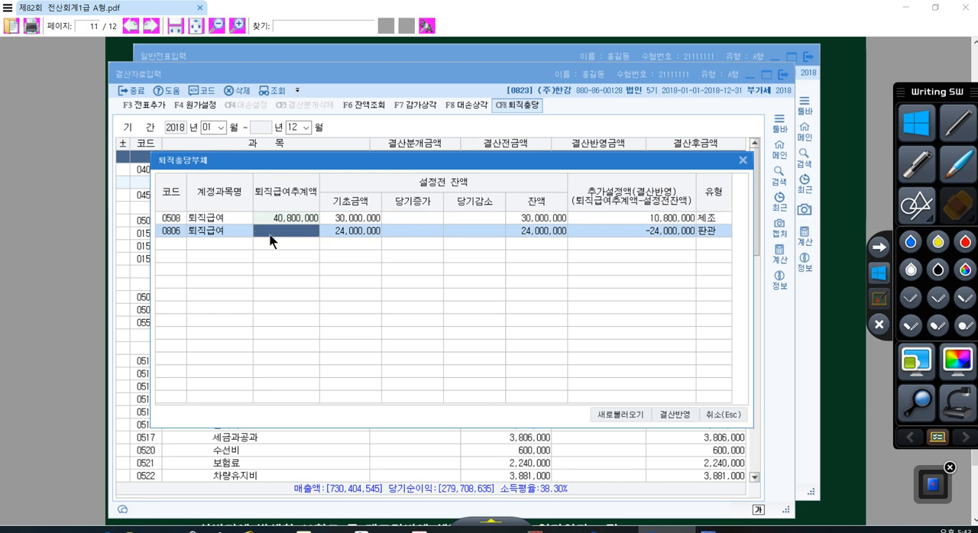
- Set the 0806 퇴직급여 row's 퇴직급여추계액 to 39,000,000 and apply the retirement provisions to the closing data
text(39000000)
key(Return)
click(284, 217)
click(292, 232)
click(675, 414)
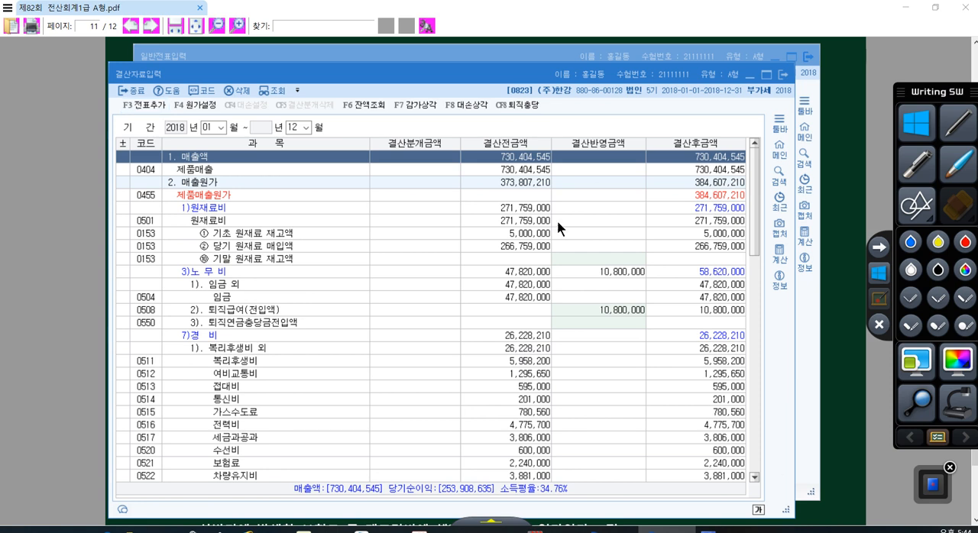
- Add the closing entries to the general journal, and close 결산자료입력 and 일반전표입력
click(138, 106)
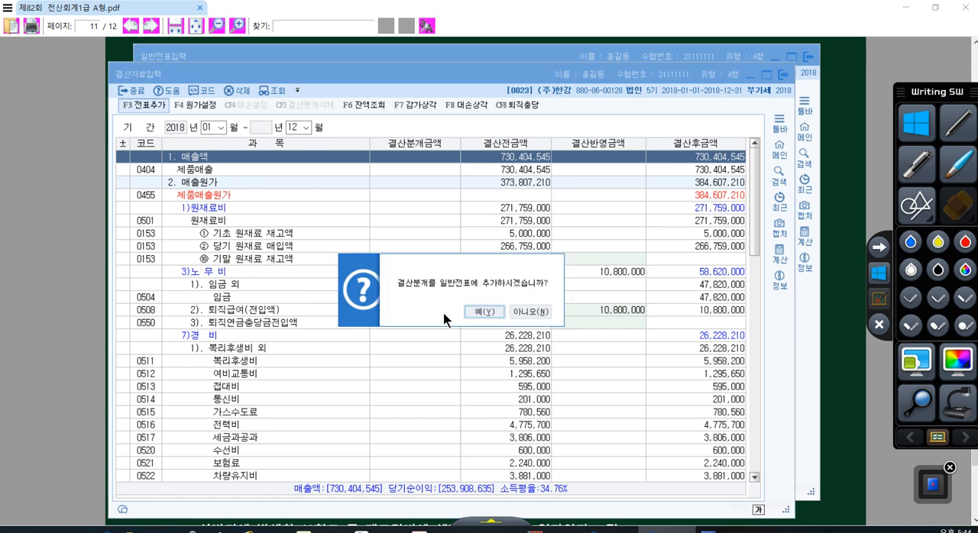
click(472, 311)
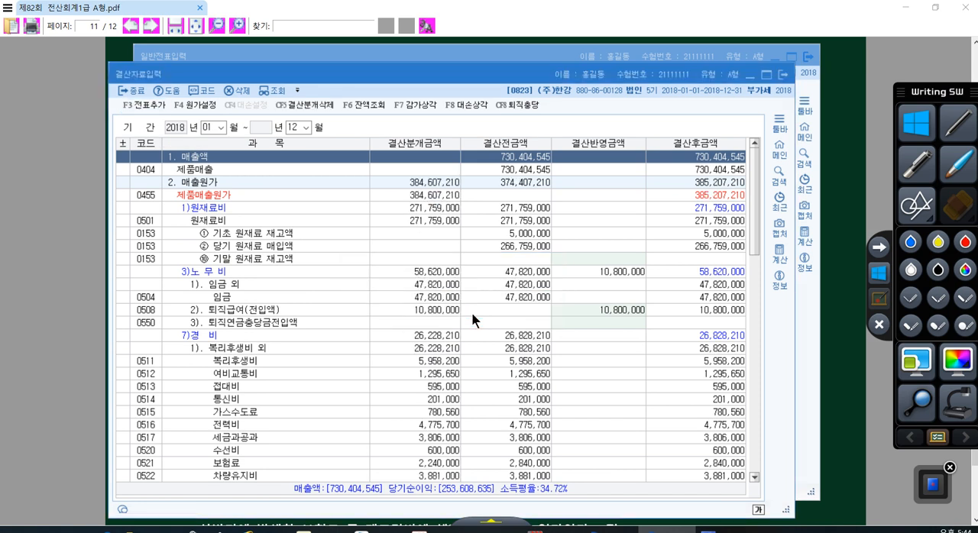
click(783, 75)
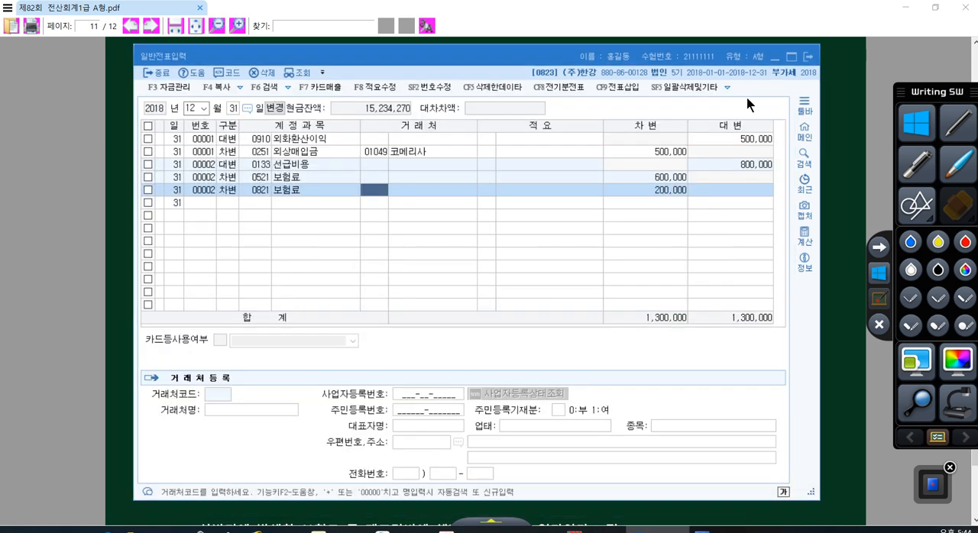
click(809, 57)
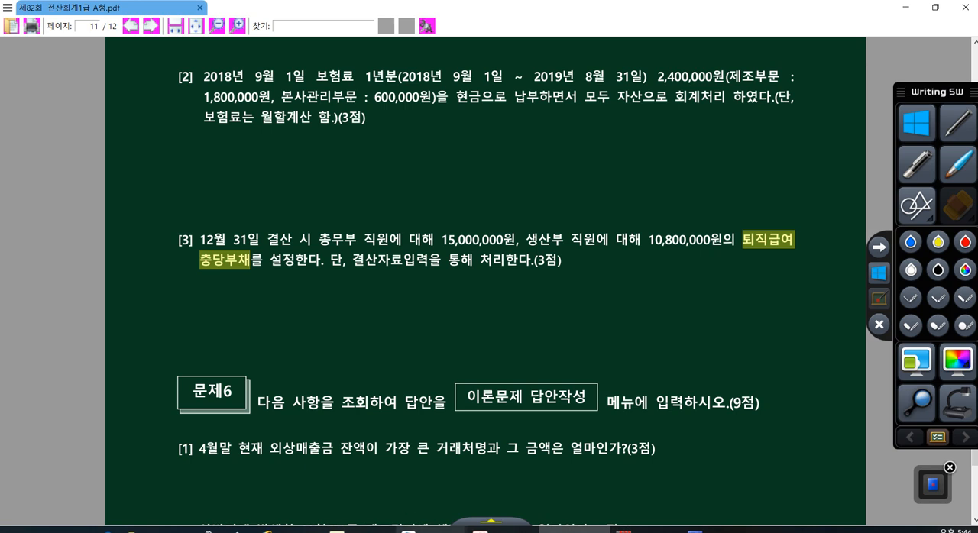
- Show Problem 6 in the exam PDF, underline 거래처명 in item [1] and handwrite 거래처원장 beneath it
click(487, 529)
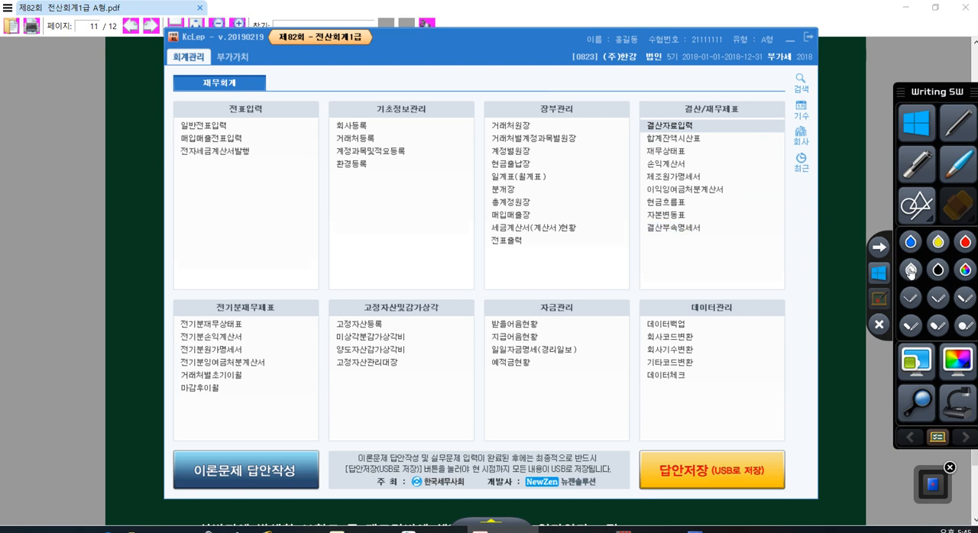
click(859, 278)
scroll(401, 220, down, 3)
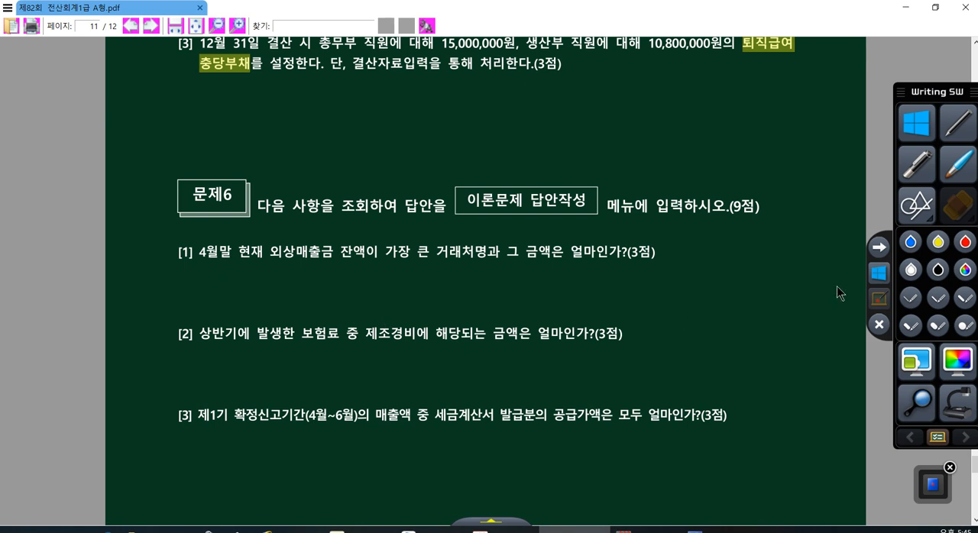
click(879, 324)
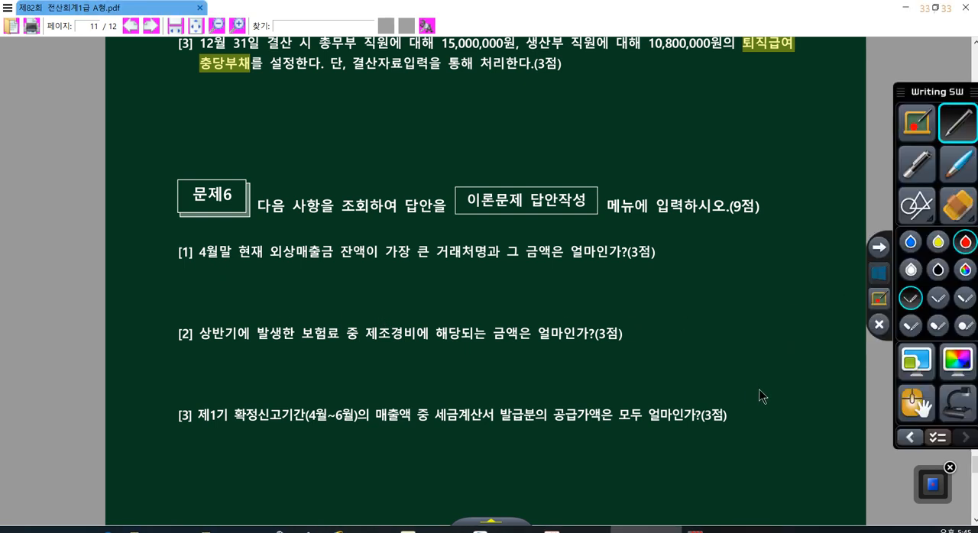
drag(429, 257, 450, 261)
mouse_move(526, 285)
mouse_down()
mouse_move(539, 305)
mouse_move(586, 269)
mouse_move(594, 312)
mouse_up()
mouse_move(601, 269)
mouse_down()
mouse_move(610, 287)
mouse_move(619, 284)
mouse_up()
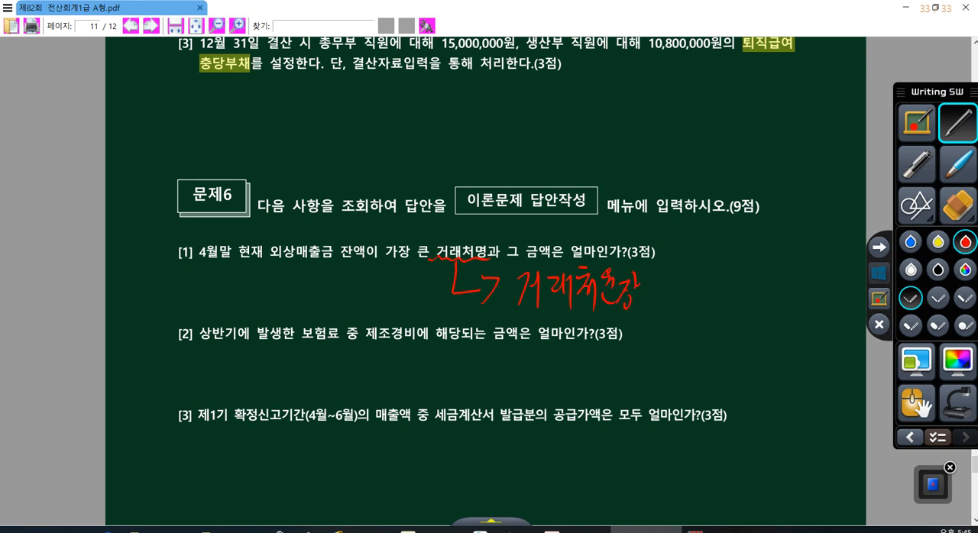
- Open KcLep's 거래처원장 and set the period from January 1 to April 30, 2018
click(877, 275)
click(527, 531)
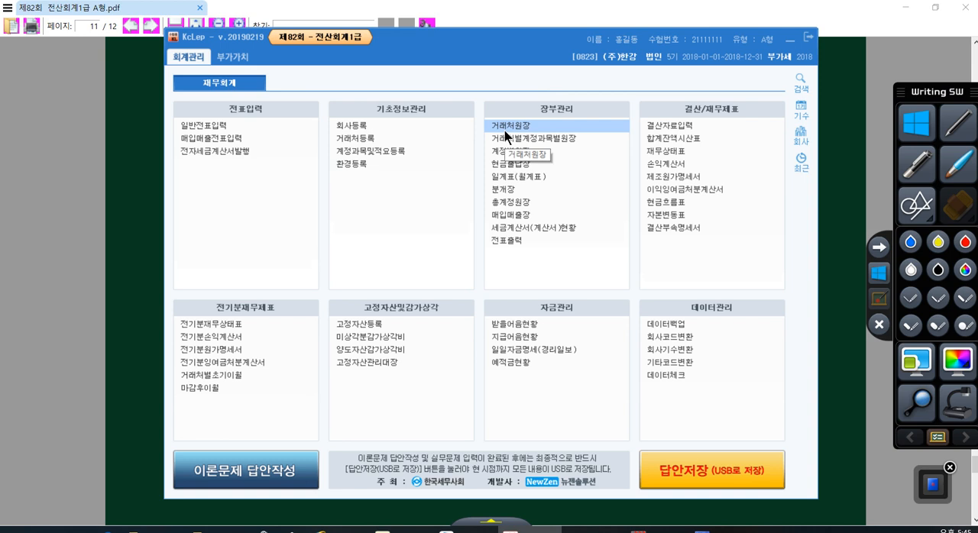
click(505, 127)
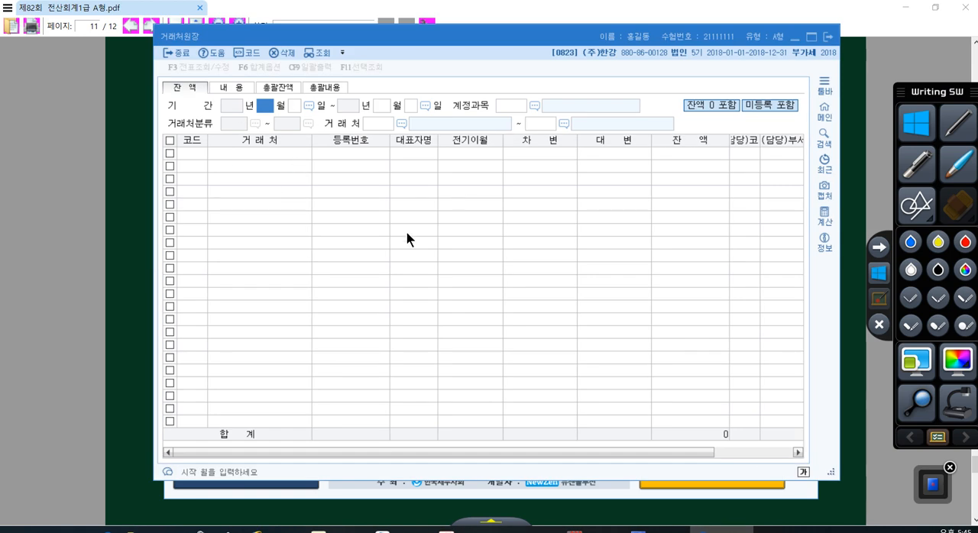
text(1)
key(Return)
text(1)
key(Return)
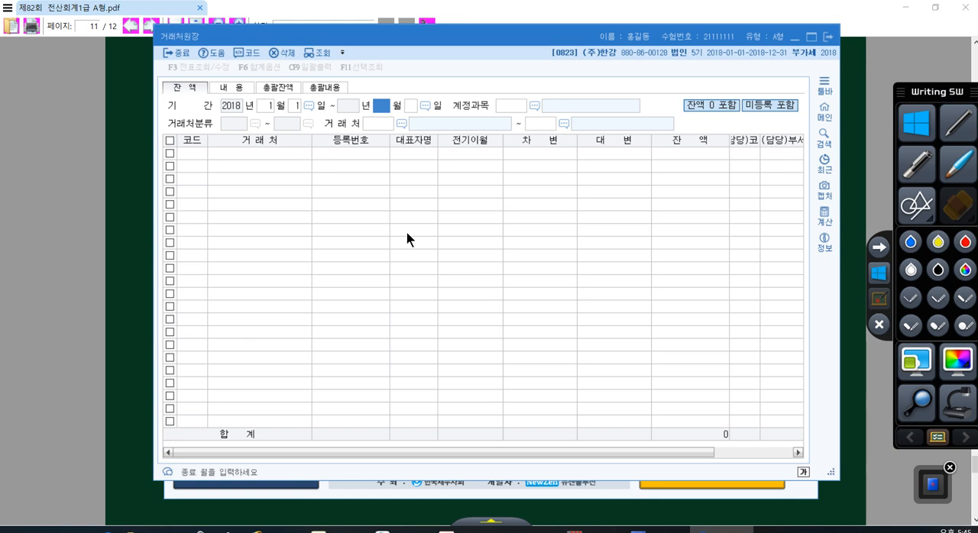
text(4)
key(Return)
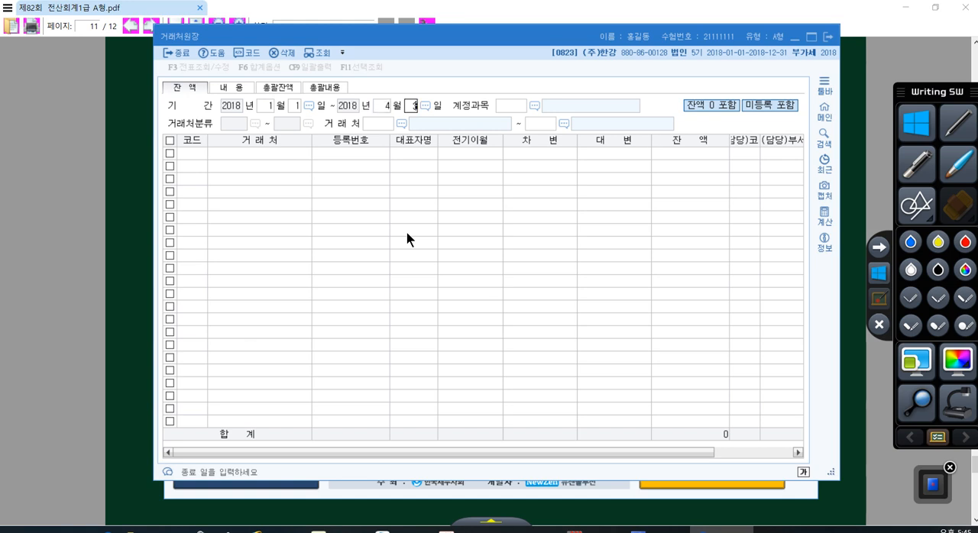
key(Return)
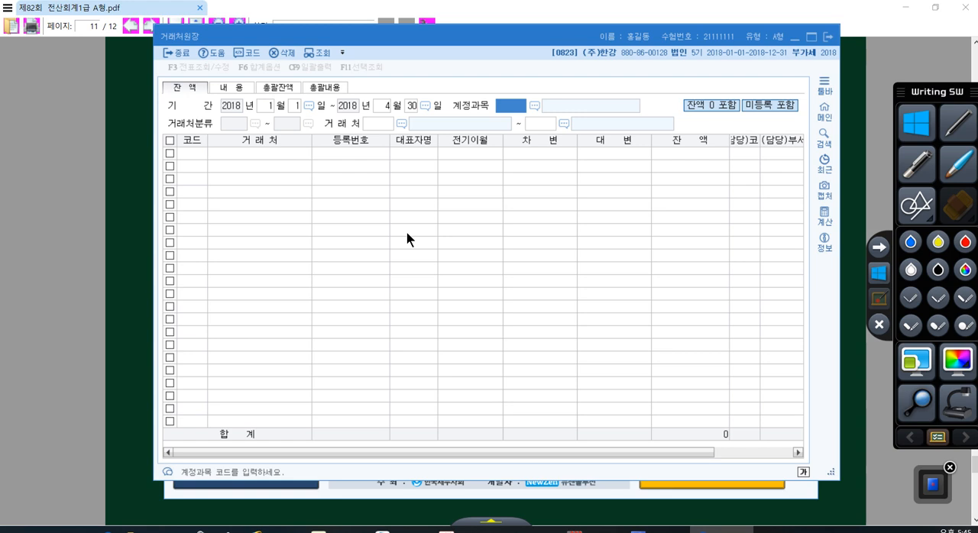
- Query account 0108 외상매출금 for the 거래처 range from 01001 (주)보길도 to 99902 한국카드
text(0108)
key(Return)
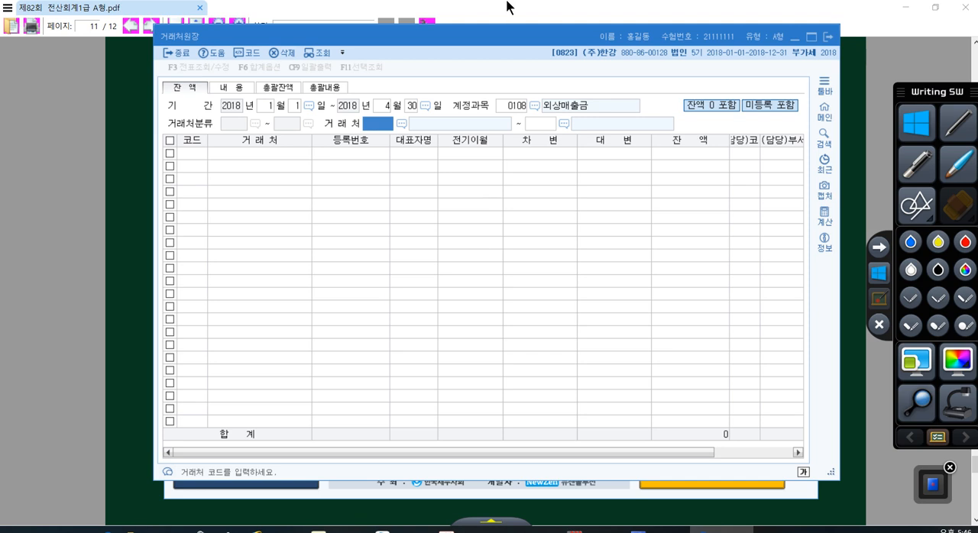
click(405, 127)
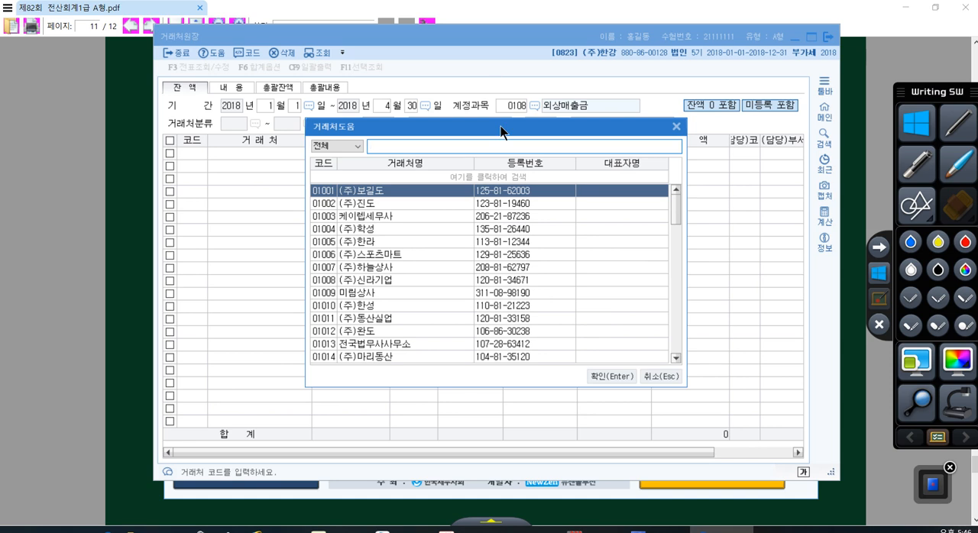
drag(500, 126, 544, 185)
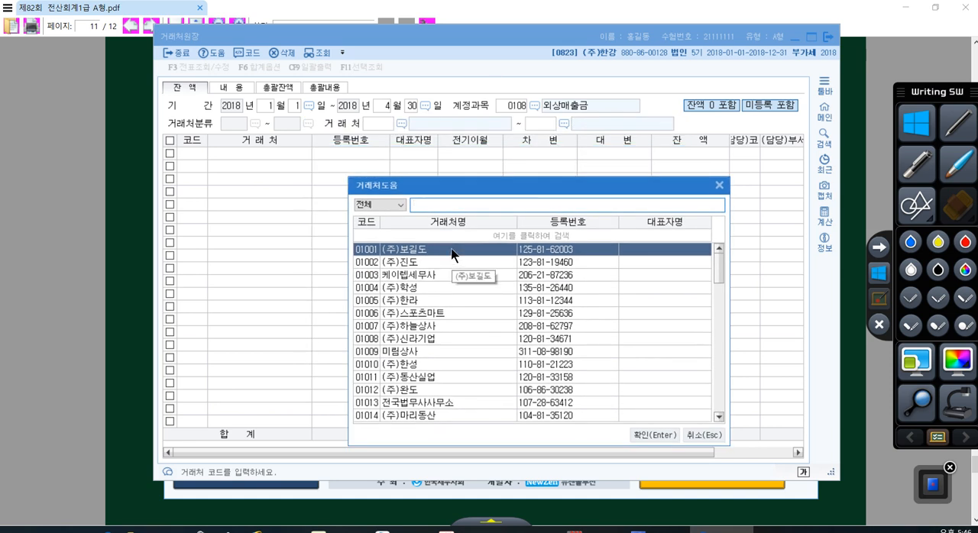
double_click(451, 251)
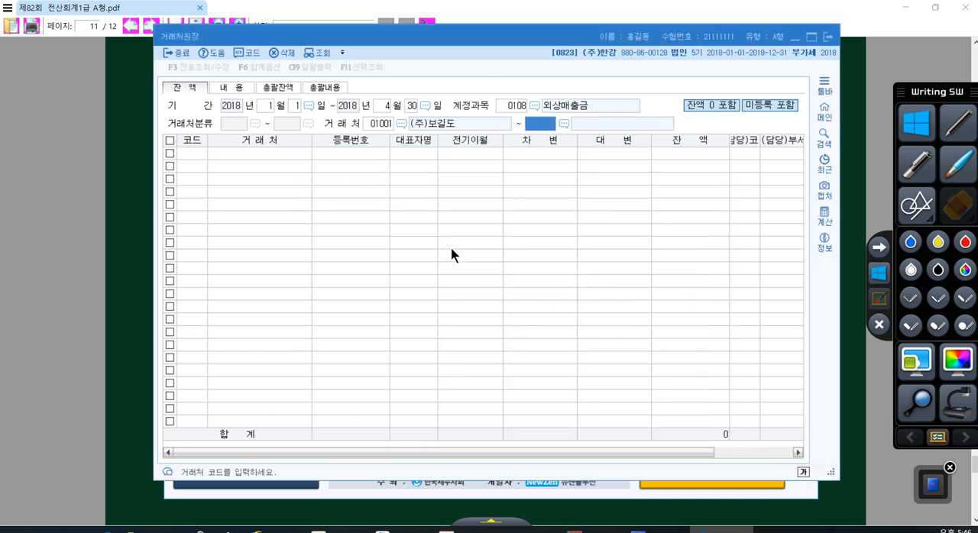
click(564, 124)
drag(680, 211, 668, 361)
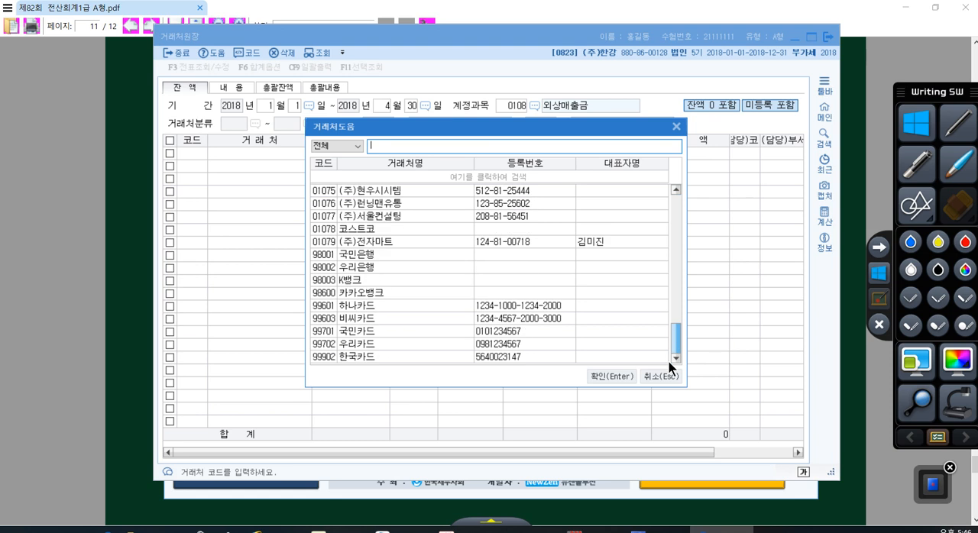
double_click(641, 357)
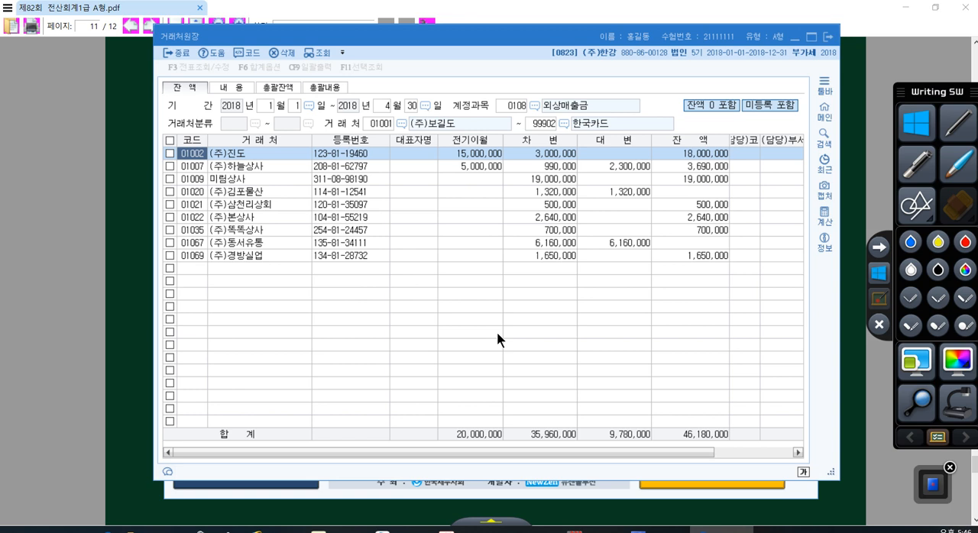
- Sort the 거래처원장 by 잔액, select the largest balance and return to the main menu
click(679, 142)
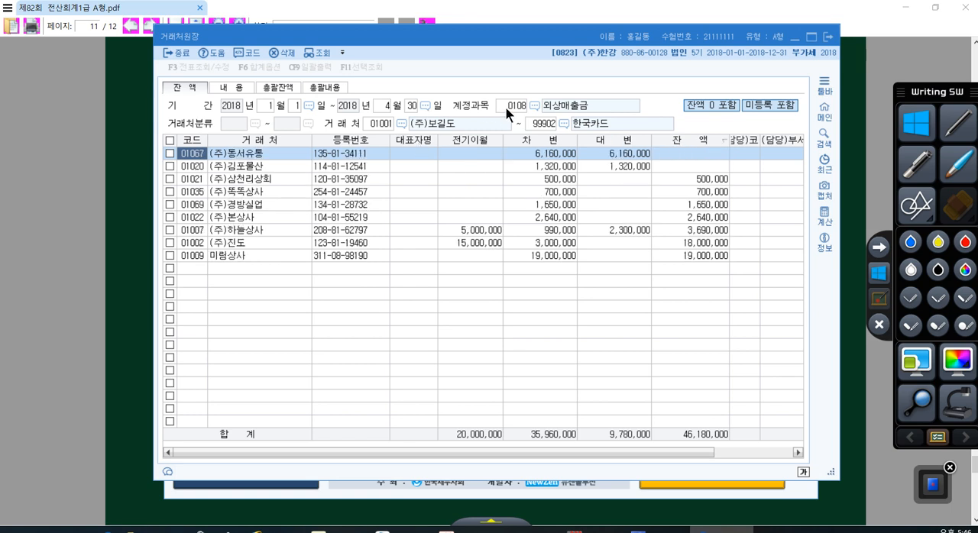
click(683, 257)
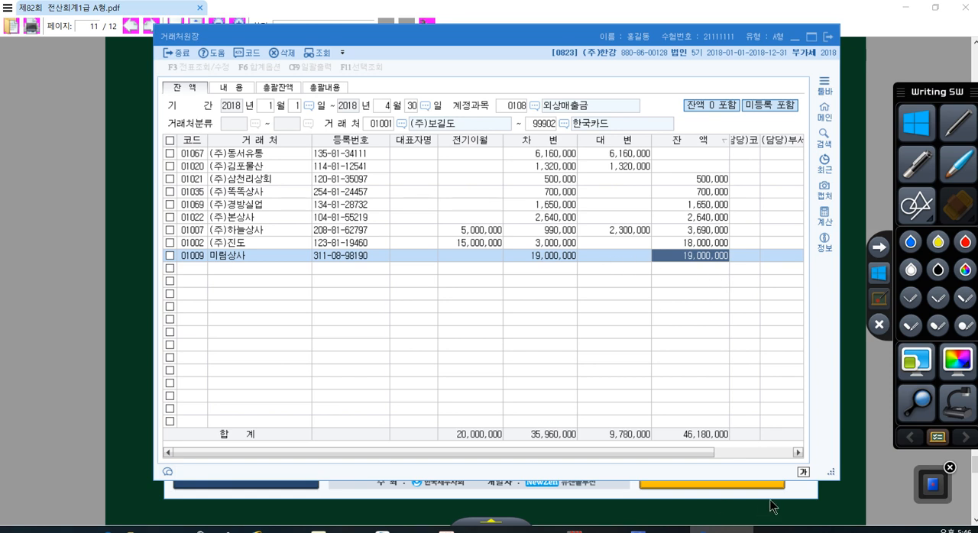
key(Escape)
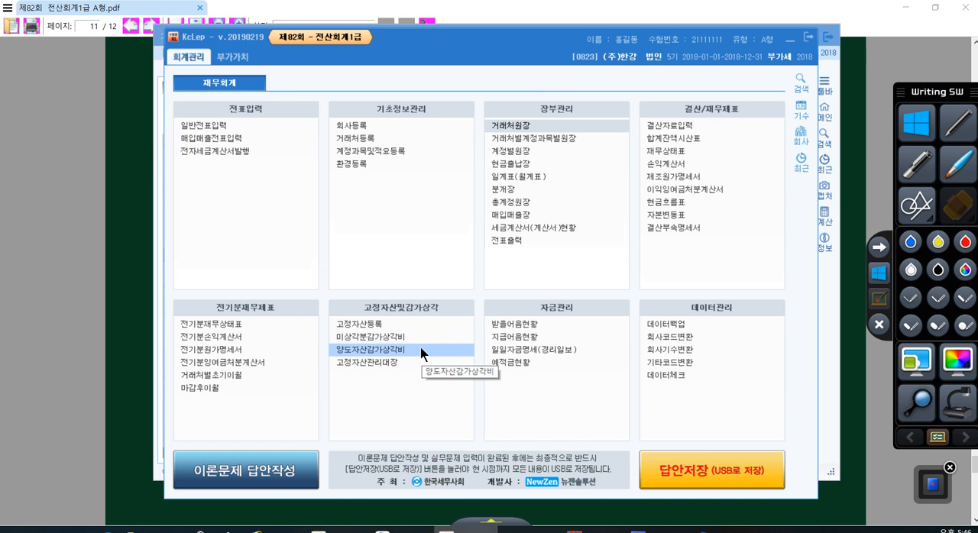
- Try to open 이론문제 답안작성 for the item [1] answer, and close the 거래처원장
click(225, 482)
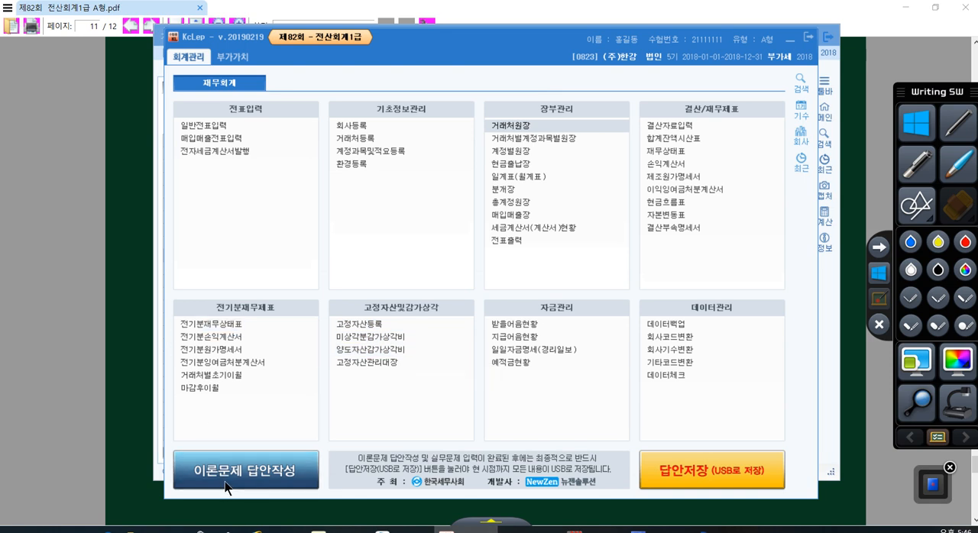
click(584, 285)
click(262, 471)
click(588, 284)
key(Return)
click(828, 37)
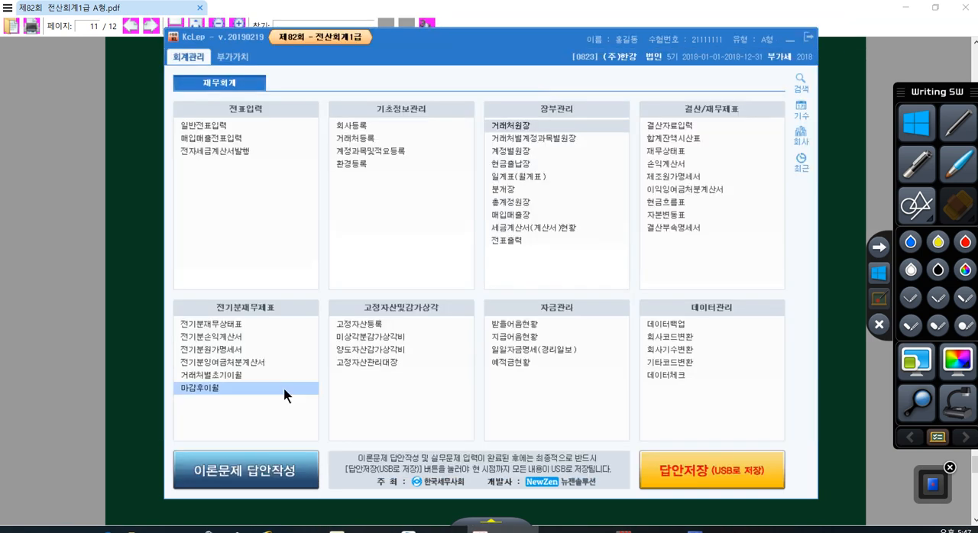
- Open 이론문제 답안작성 and enter 미림상사 as the 거래처명 for practical answer [1]
click(256, 464)
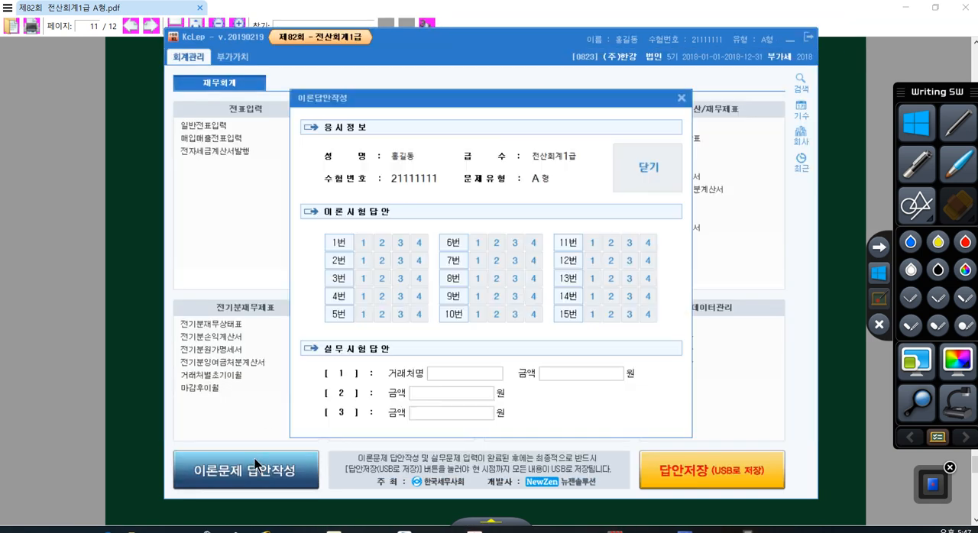
click(434, 373)
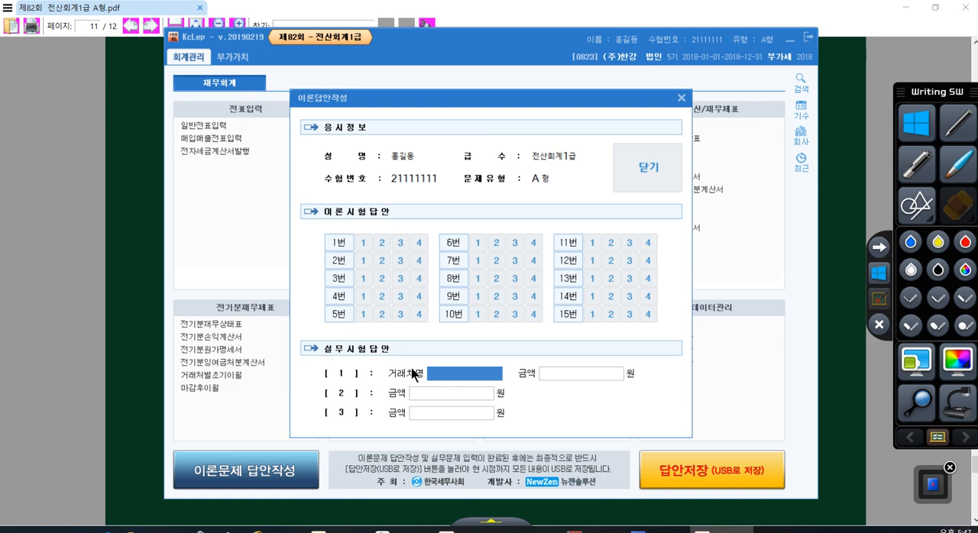
text(alflat)
key(BackSpace)
key(BackSpace)
key(BackSpace)
key(BackSpace)
key(BackSpace)
key(BackSpace)
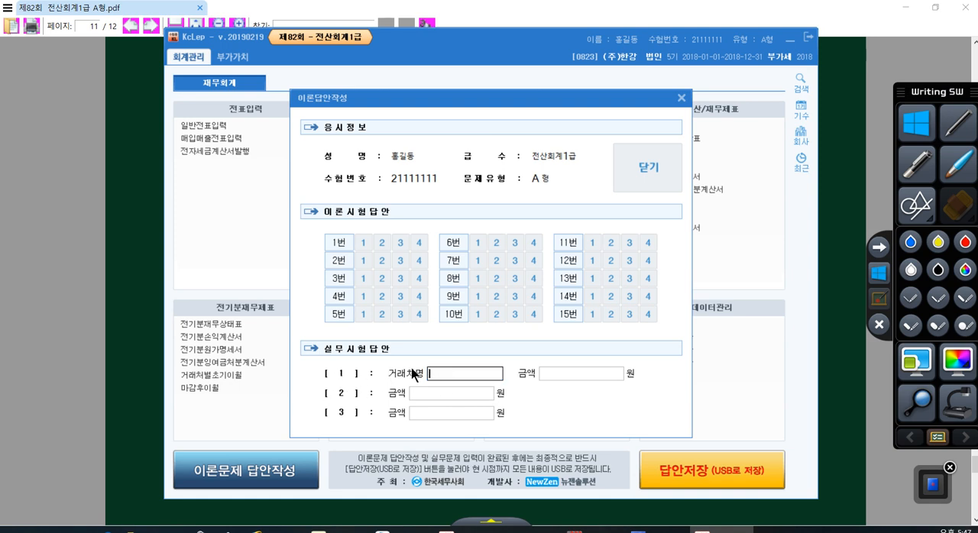
text(미림상사)
key(Return)
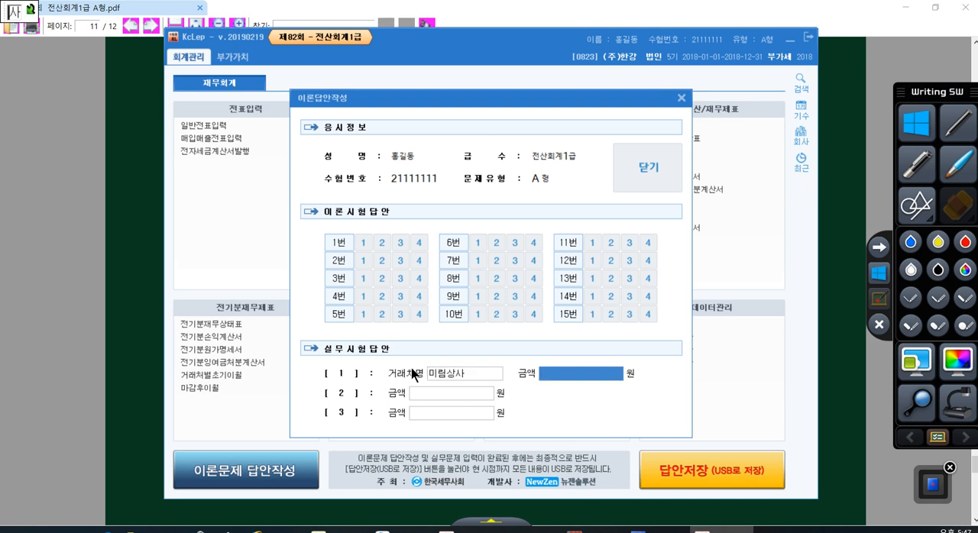
- Set the 금액 for answer [1] to 19,000,000원, close the answer form and confirm the notice
text(19000000)
key(Return)
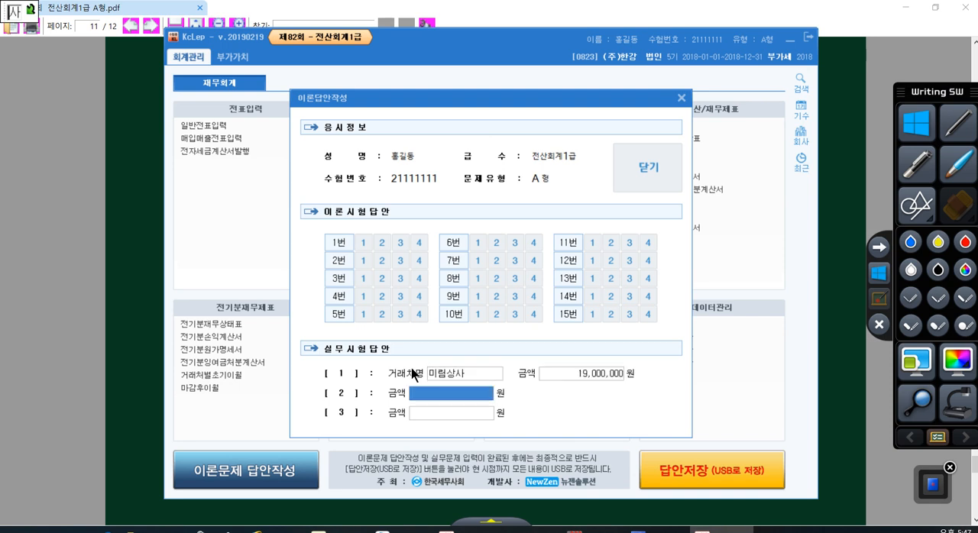
click(433, 374)
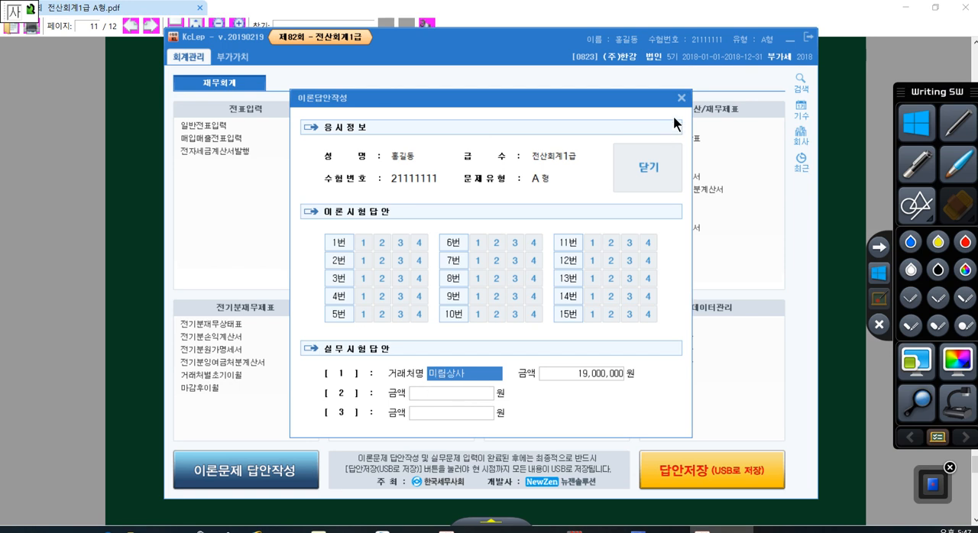
click(683, 99)
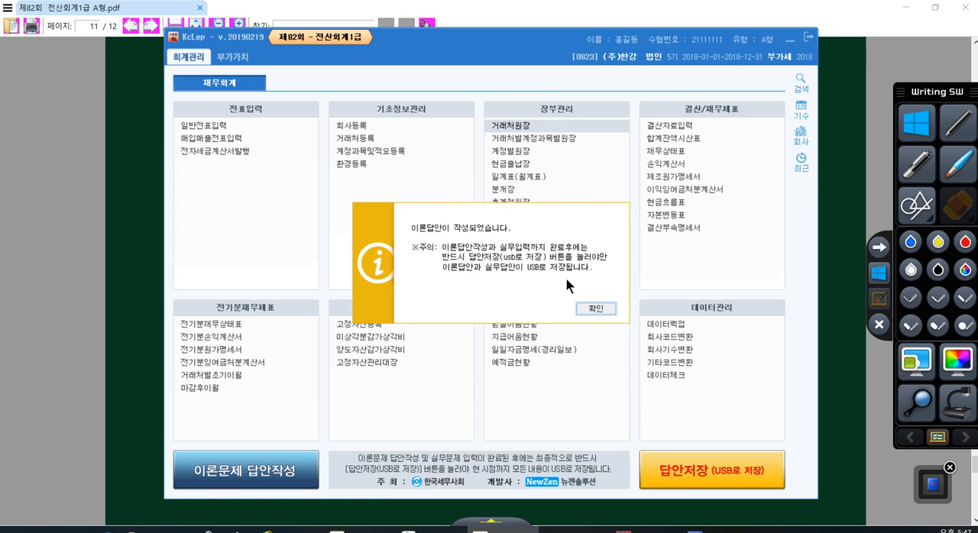
click(593, 306)
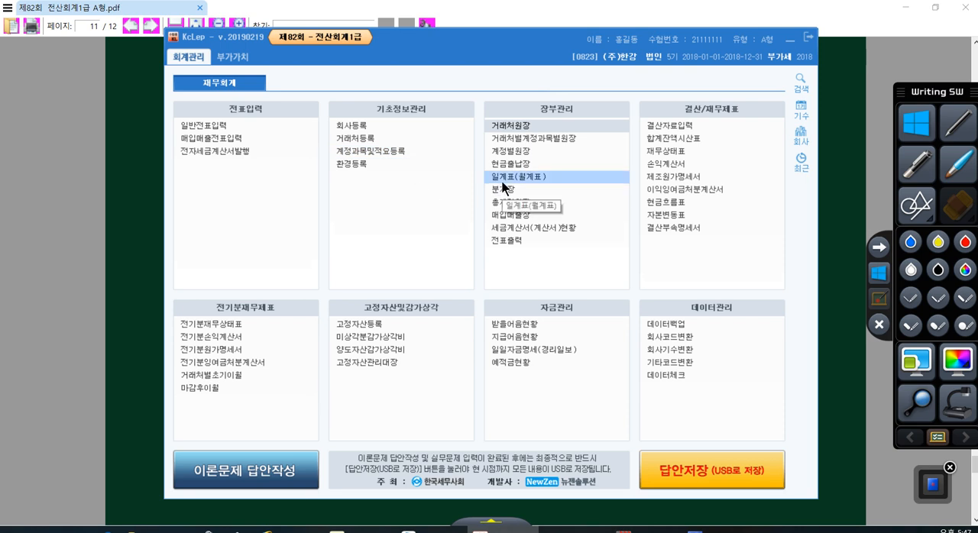
- Check the exam PDF's item [2] question, then return to KcLep and open 일계표(월계표)
click(832, 360)
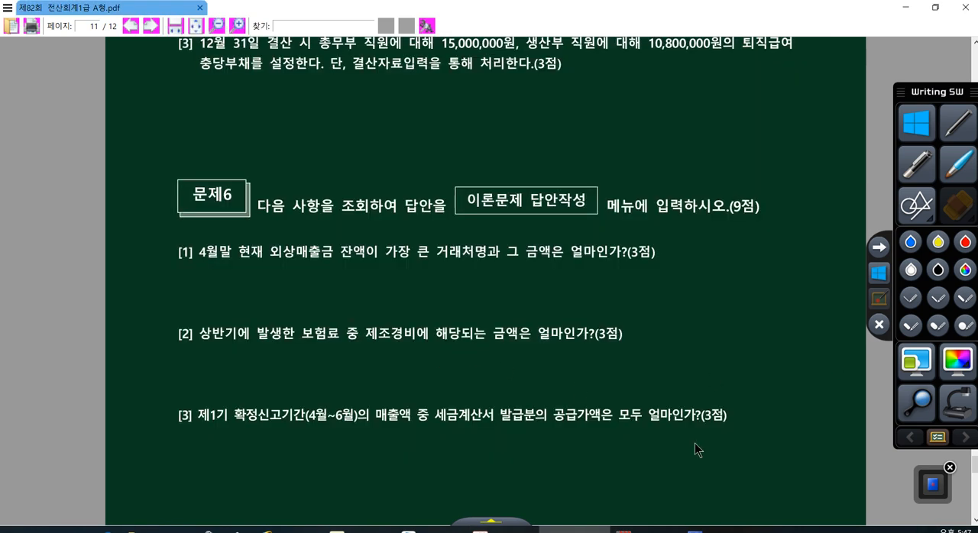
click(500, 531)
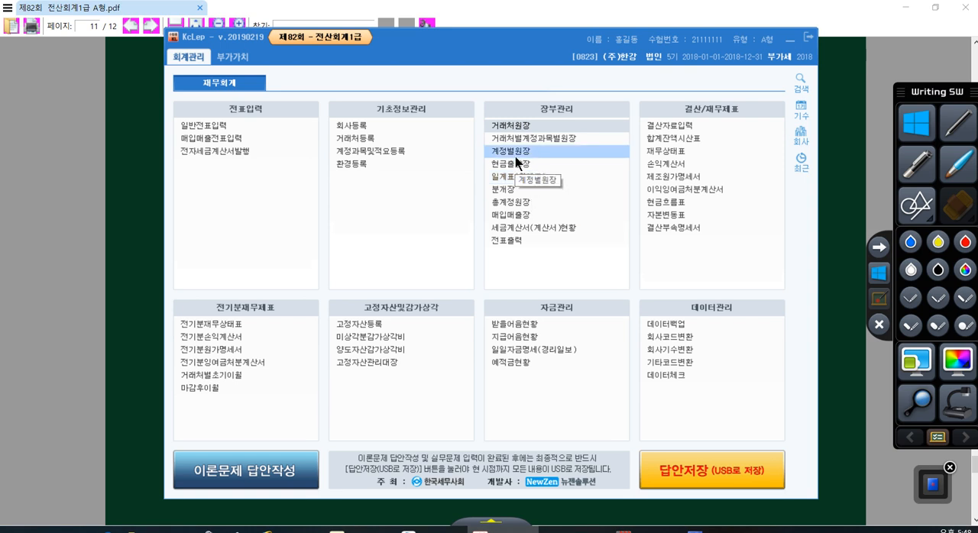
click(516, 177)
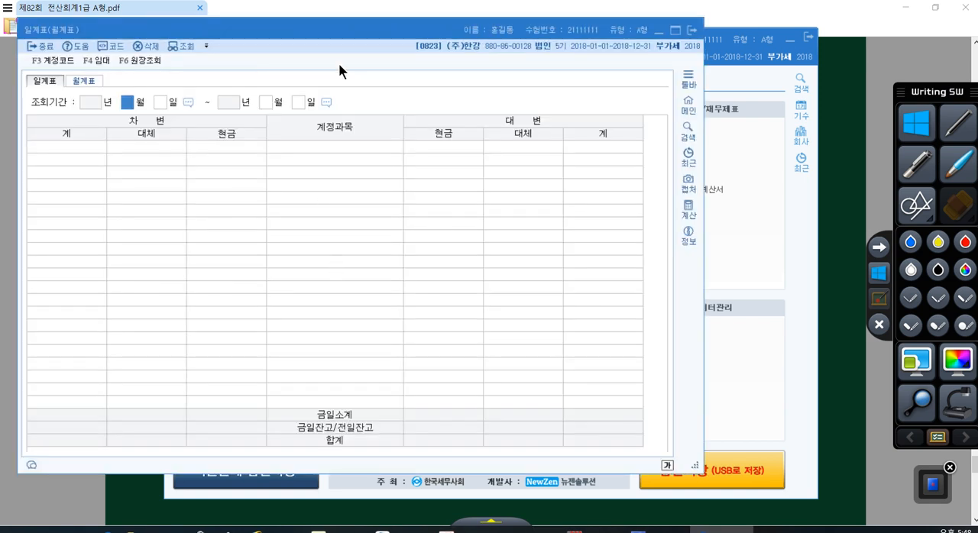
drag(341, 38, 431, 57)
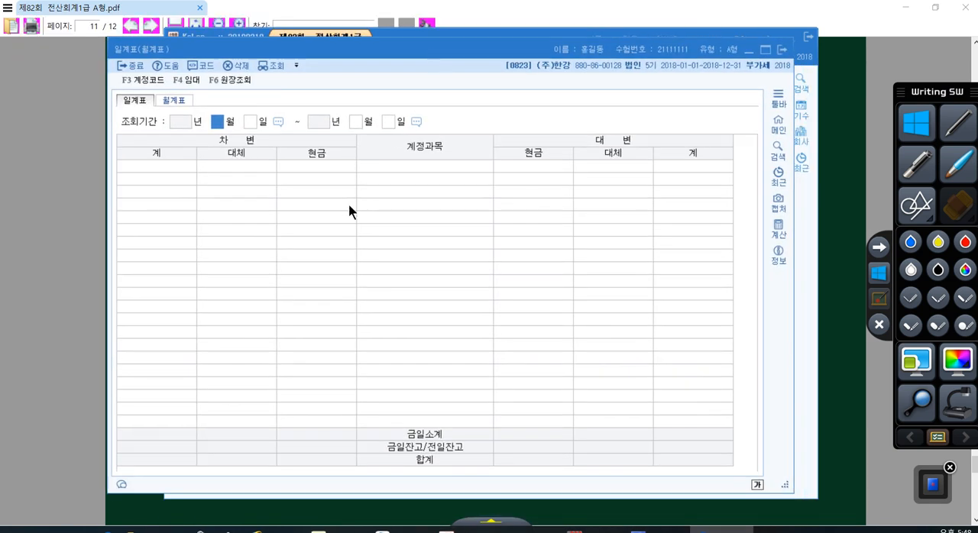
- Query the 일계표 for the period from January 1 to June 30, 2018
text(1)
key(Return)
key(Return)
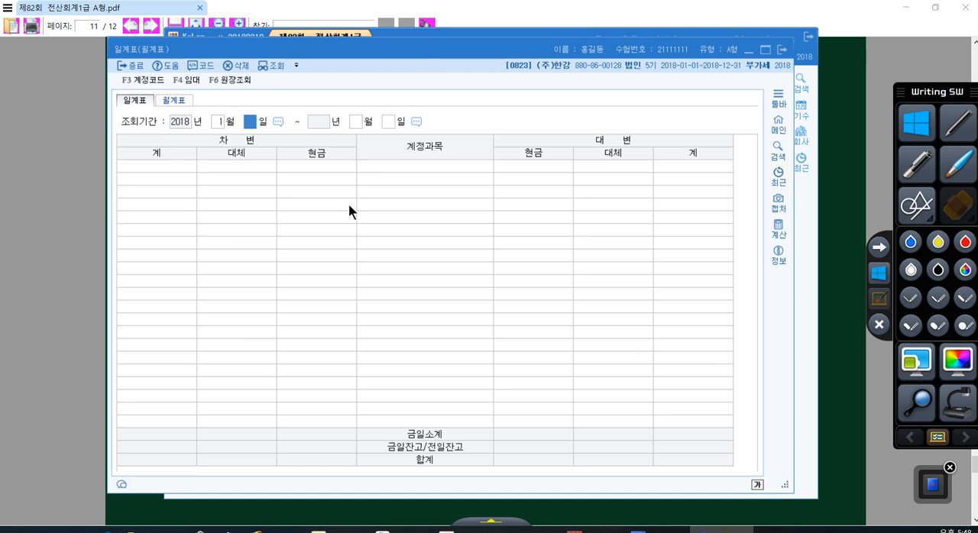
text(6)
key(Return)
text(30)
key(Return)
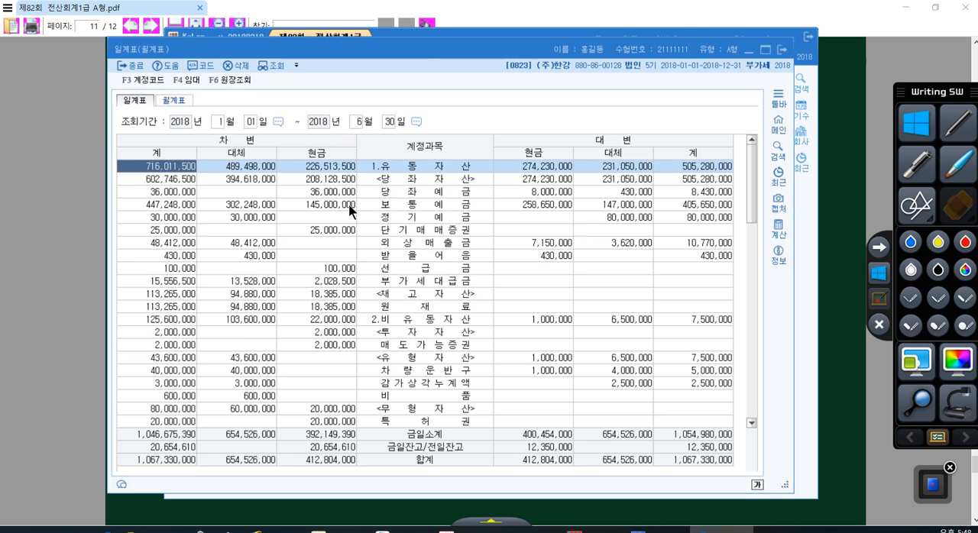
click(426, 167)
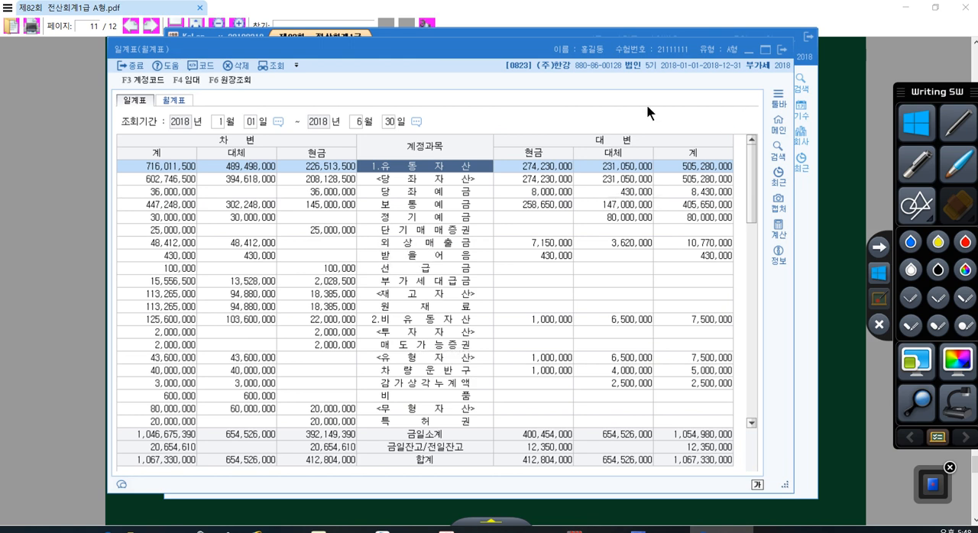
click(765, 50)
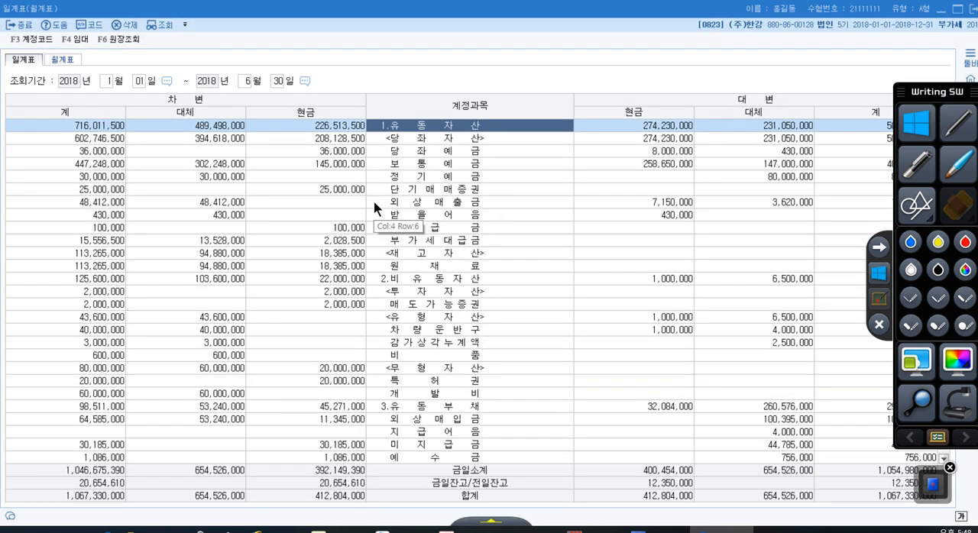
click(955, 9)
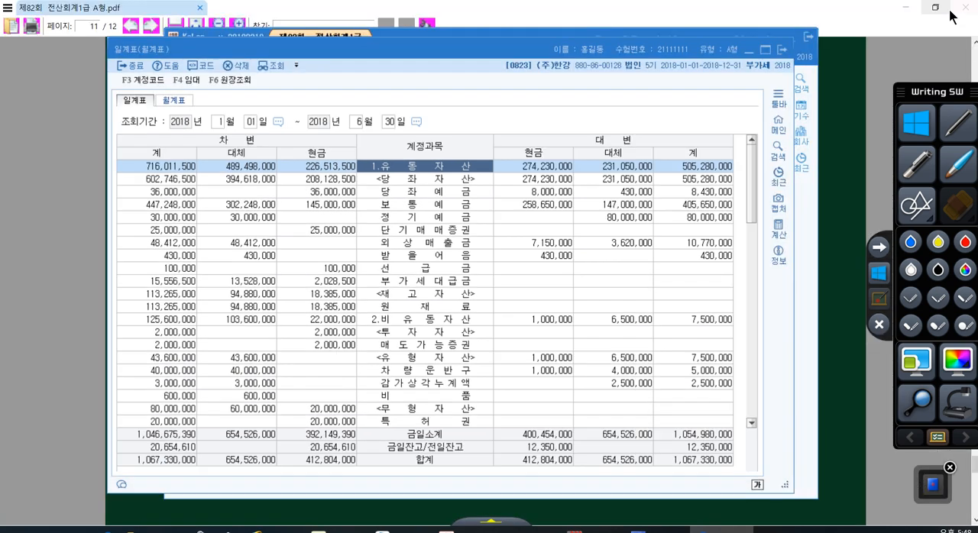
- Find the 제조경비 section in the 일계표 and select its 보험료 row
scroll(413, 294, down, 5)
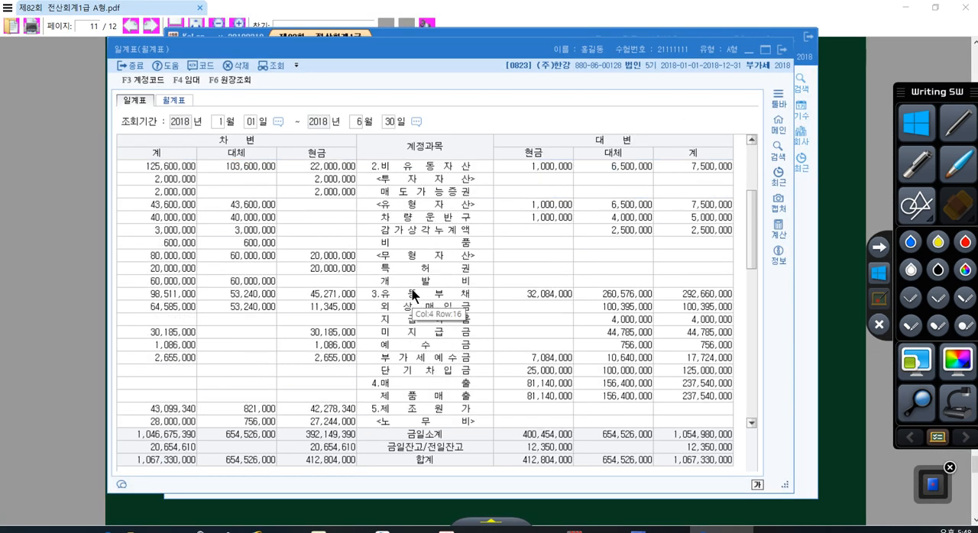
scroll(412, 294, down, 3)
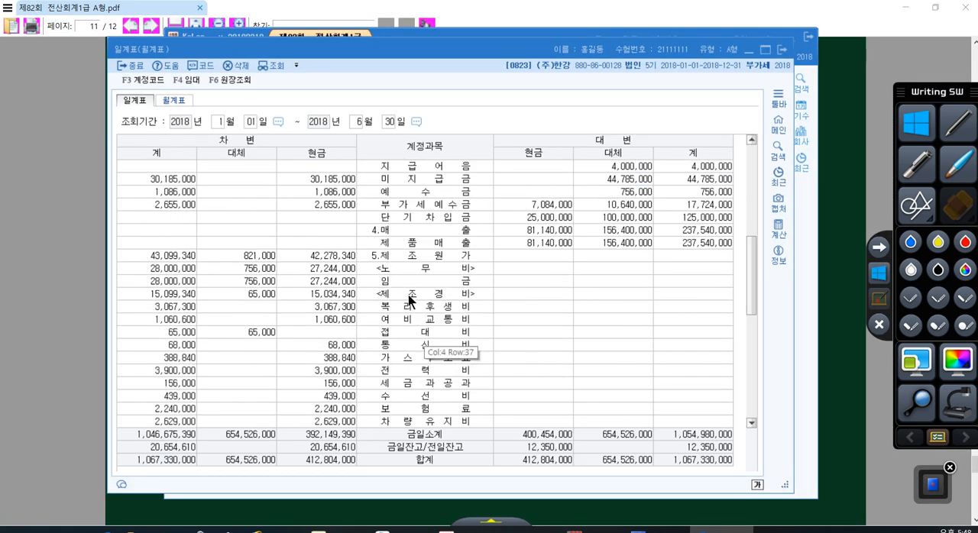
click(408, 295)
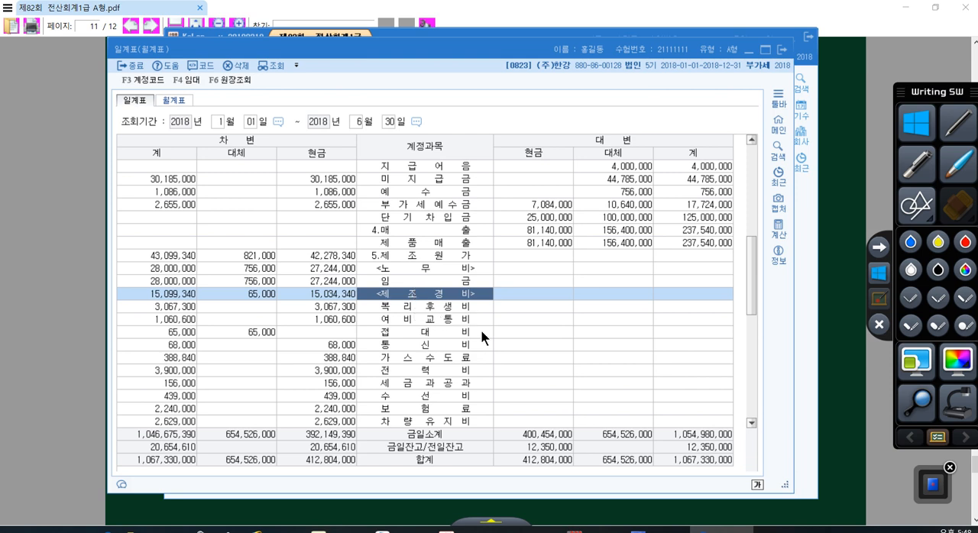
click(423, 411)
click(398, 305)
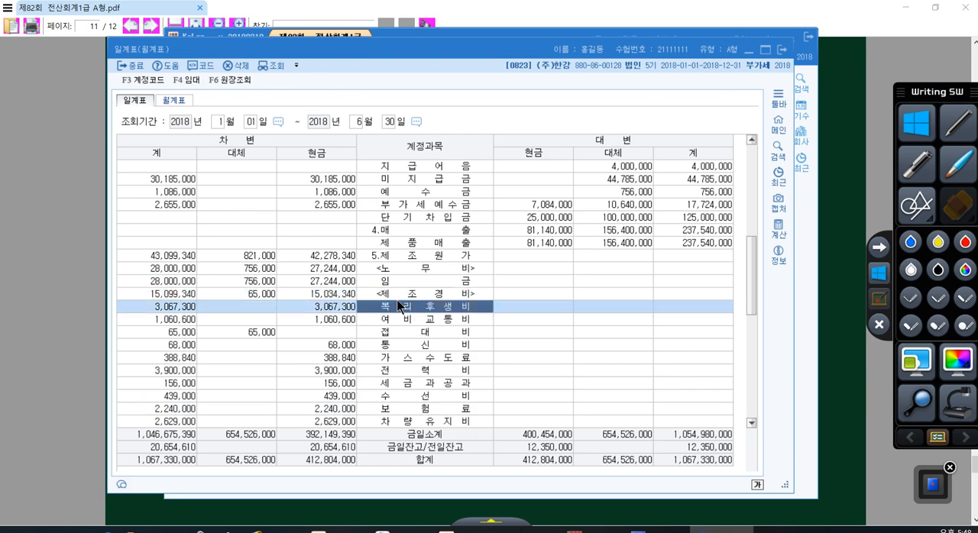
click(424, 410)
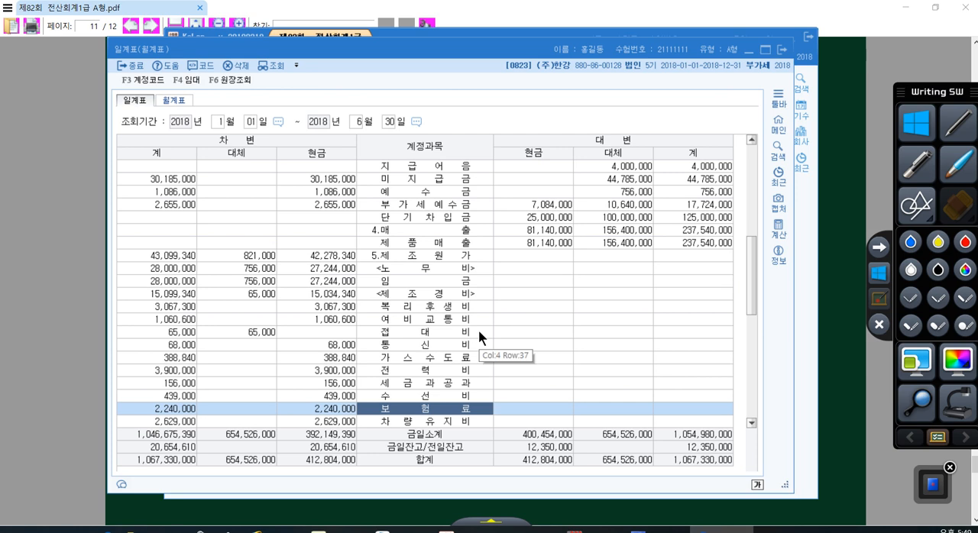
- Switch to the exam PDF, mark 제조경비 in item [2] with the red pen, and leave drawing mode
click(846, 392)
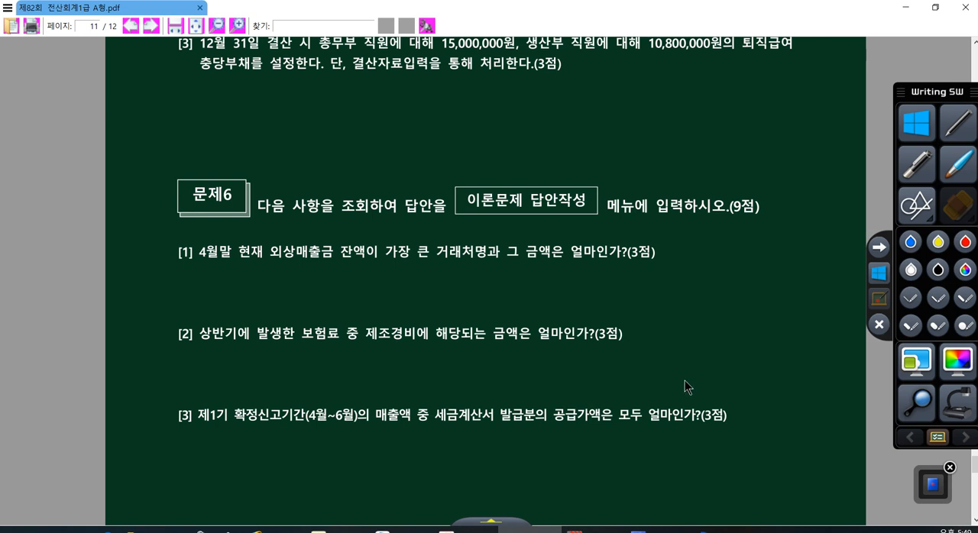
click(879, 325)
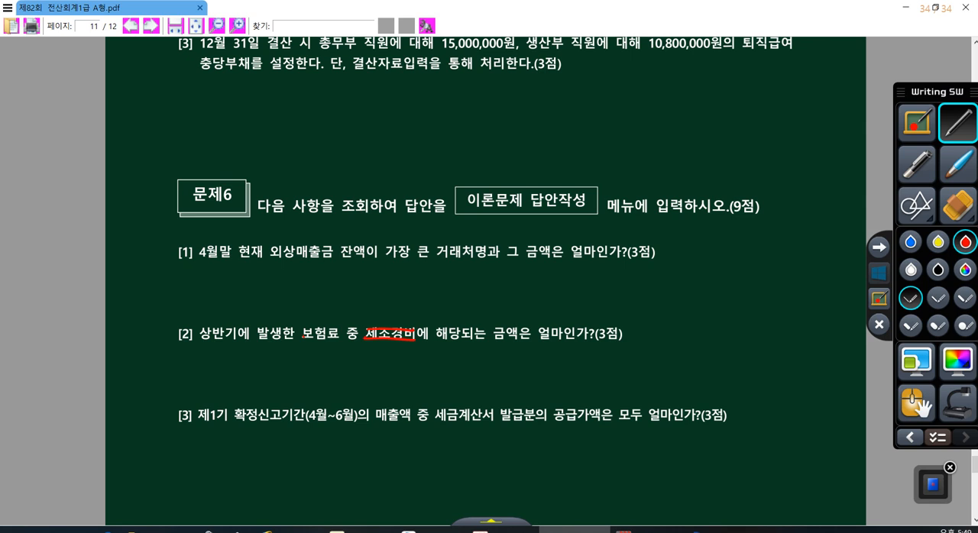
drag(376, 310, 424, 279)
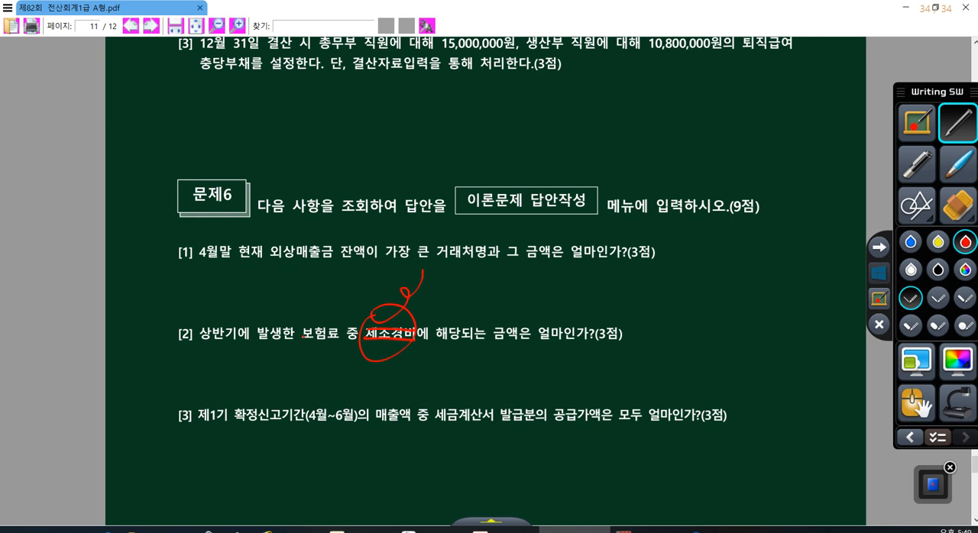
click(879, 277)
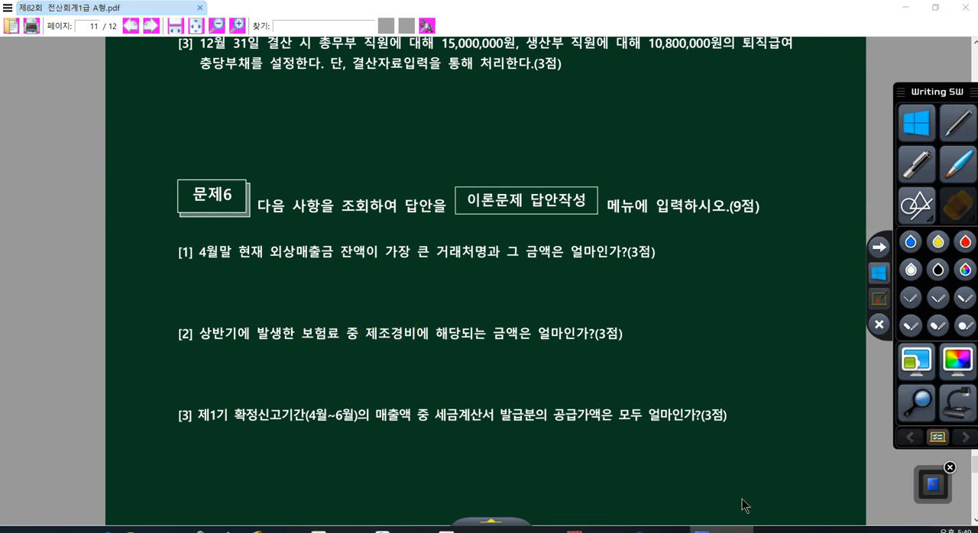
- Return to the 일계표, compare the 보험료 rows under 제조경비 and 판매비및일반관리비, and go back to the exam PDF
click(661, 529)
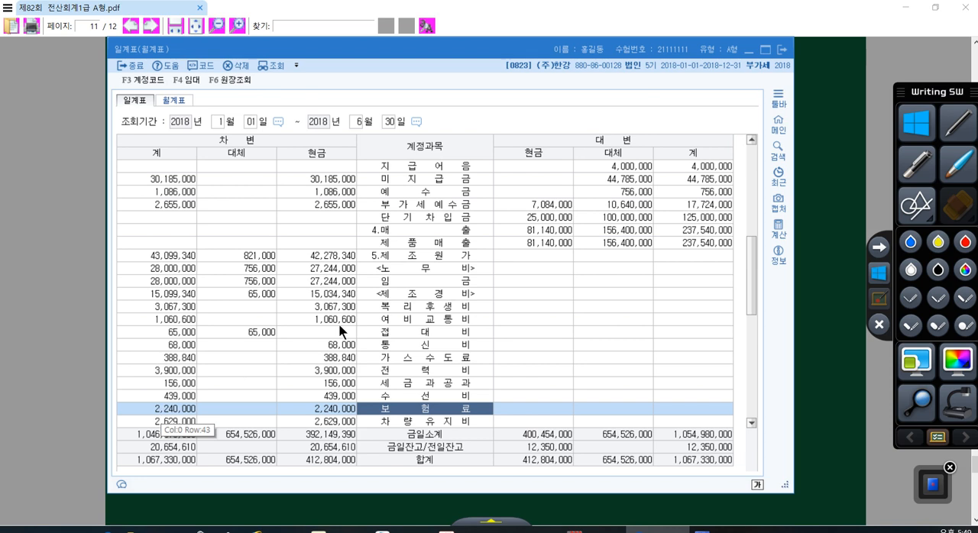
scroll(339, 323, down, 2)
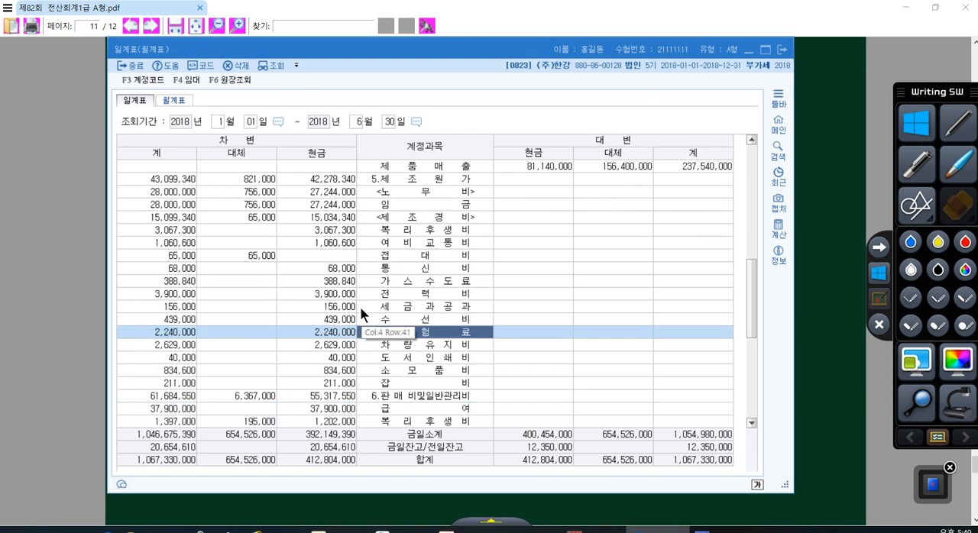
scroll(360, 308, down, 2)
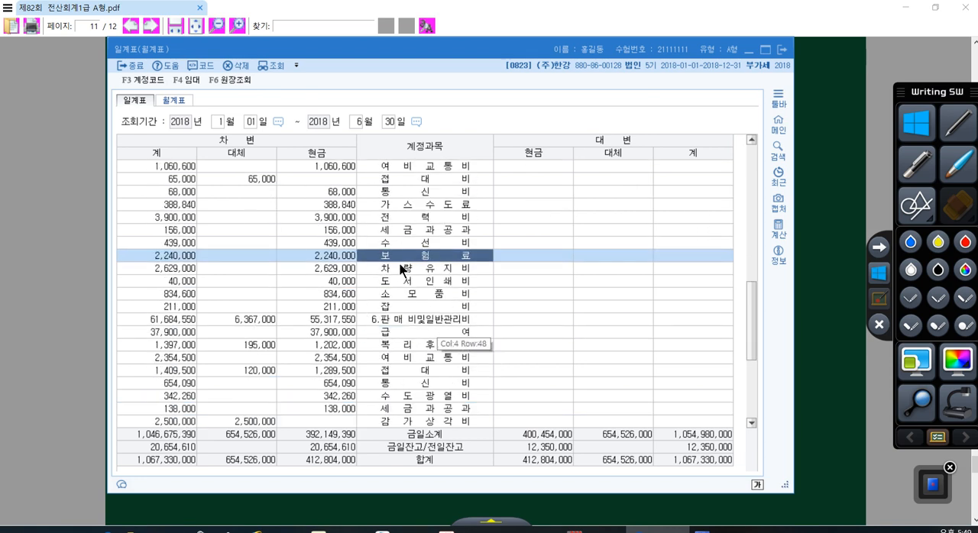
scroll(404, 269, up, 1)
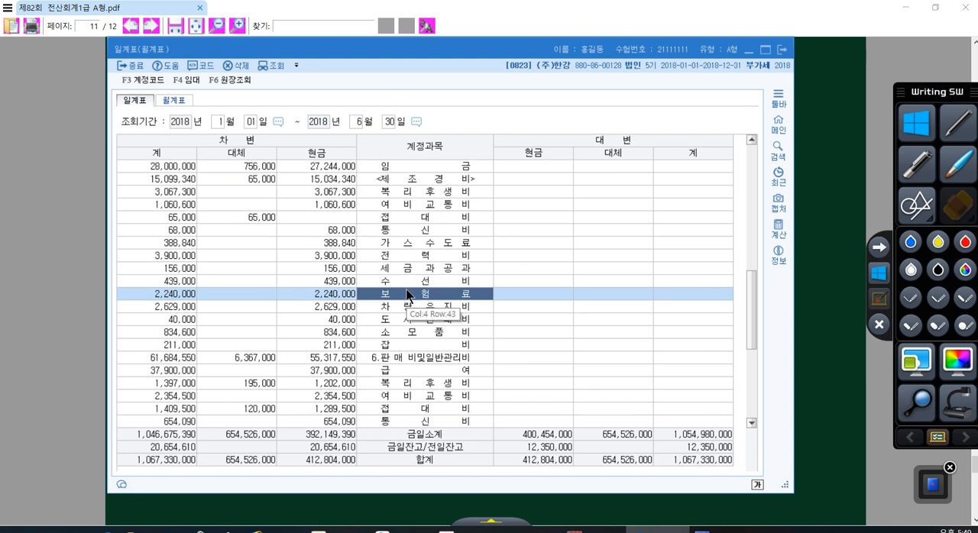
click(415, 355)
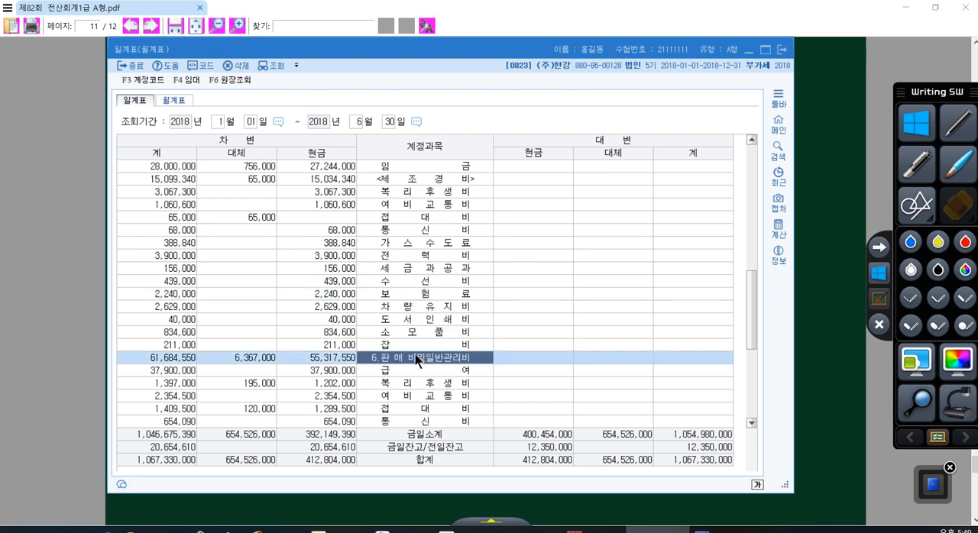
scroll(428, 367, down, 1)
scroll(411, 399, down, 2)
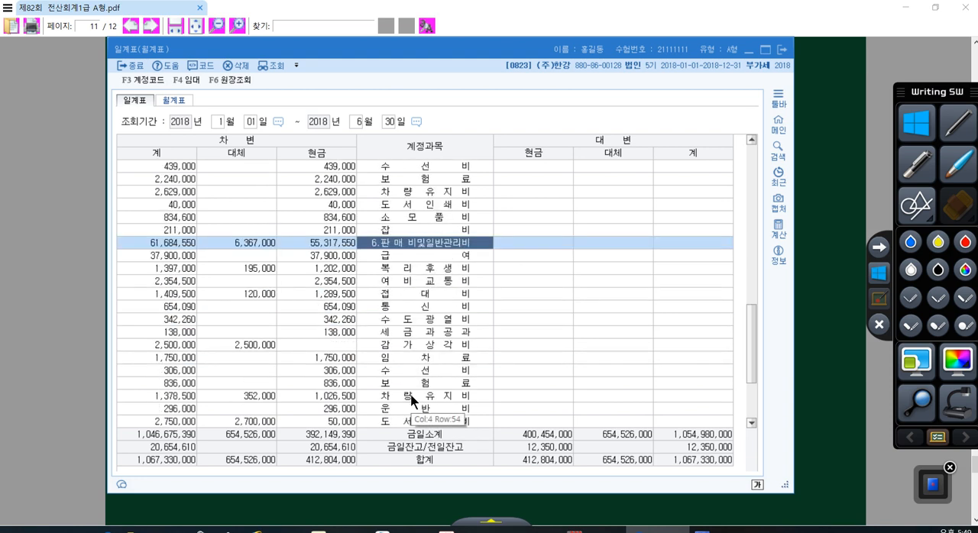
click(413, 385)
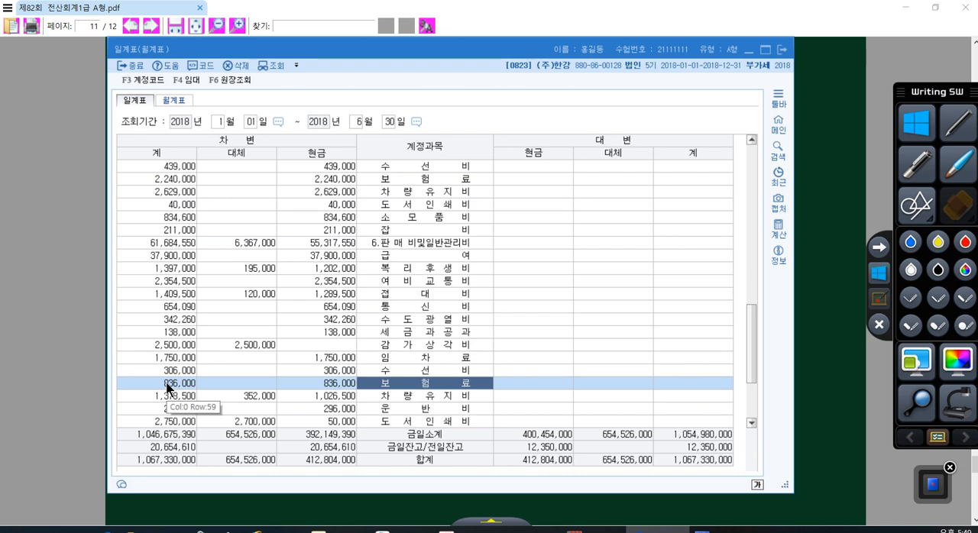
scroll(167, 388, up, 1)
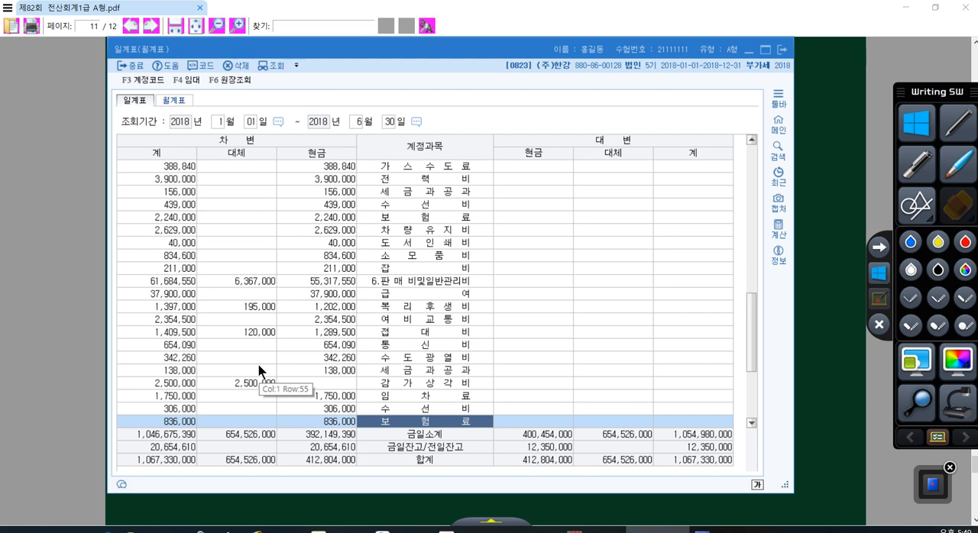
click(804, 382)
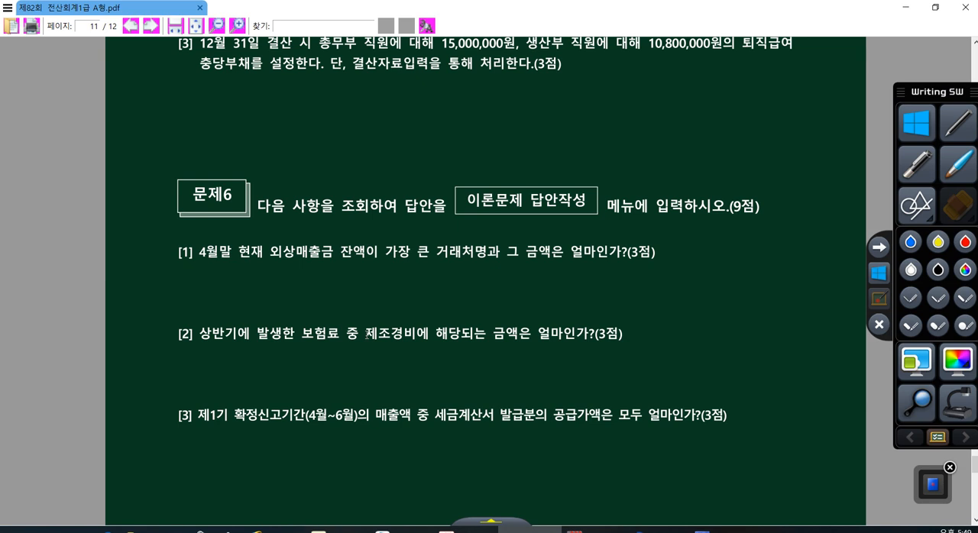
- Highlight 세금계산서 in item [3] of the exam PDF, then switch to KcLep and open the 세금계산서합계표 from the 부가가치 module
scroll(658, 382, down, 1)
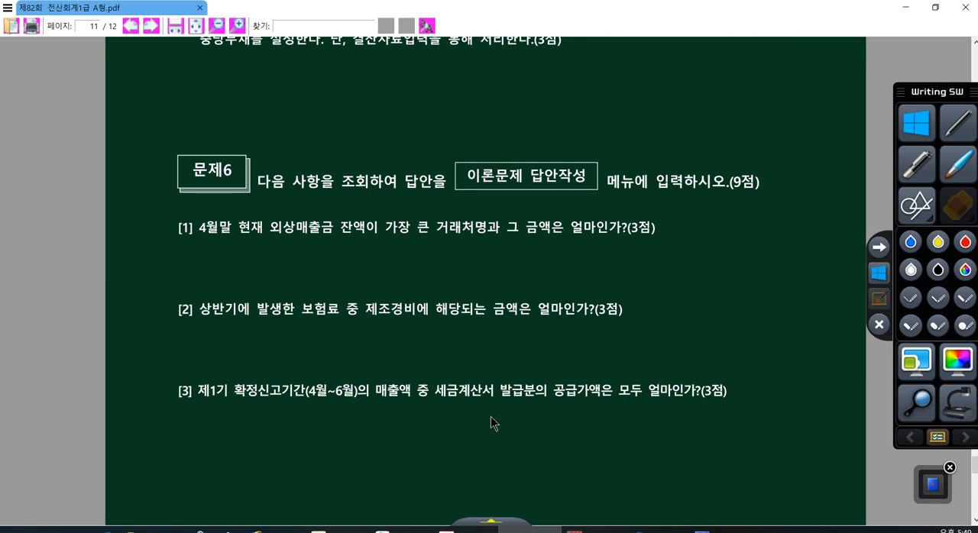
drag(427, 390, 469, 390)
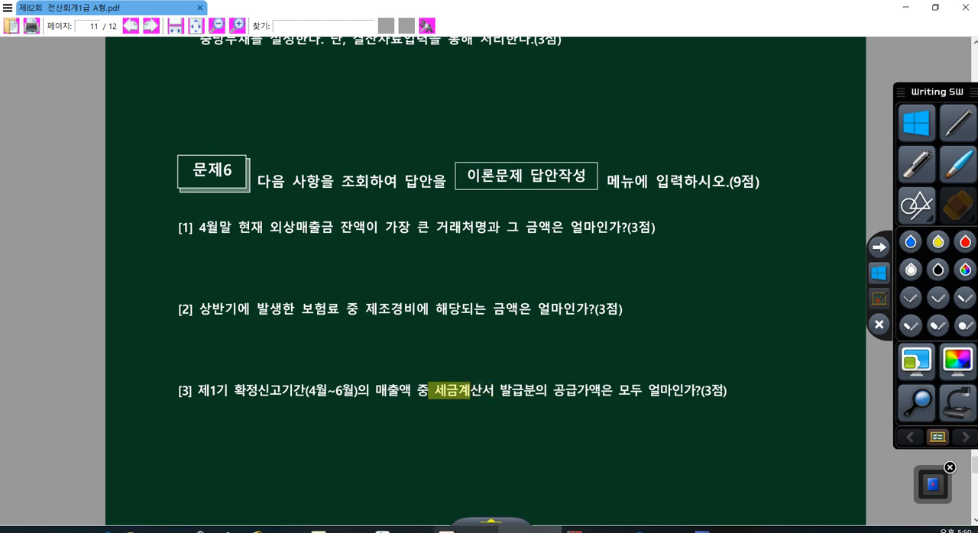
click(463, 516)
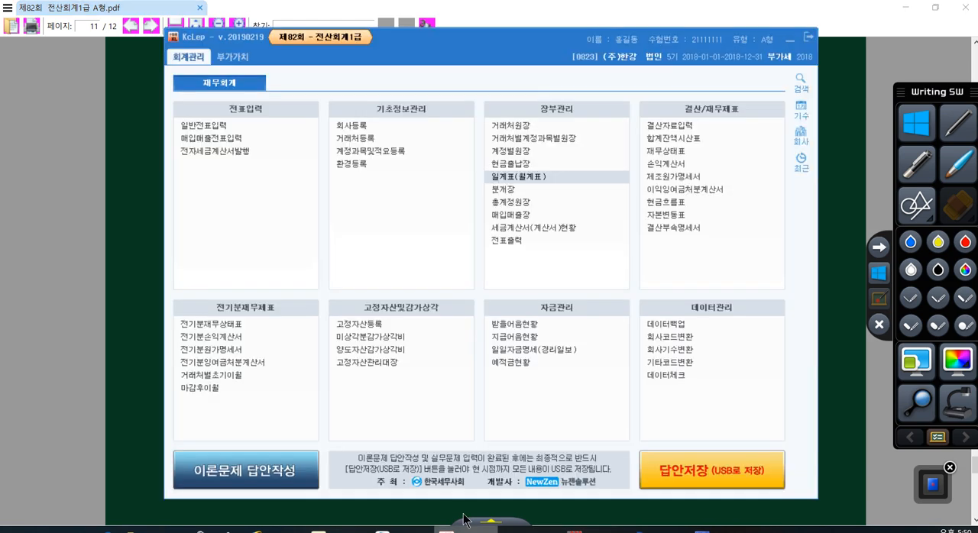
click(228, 61)
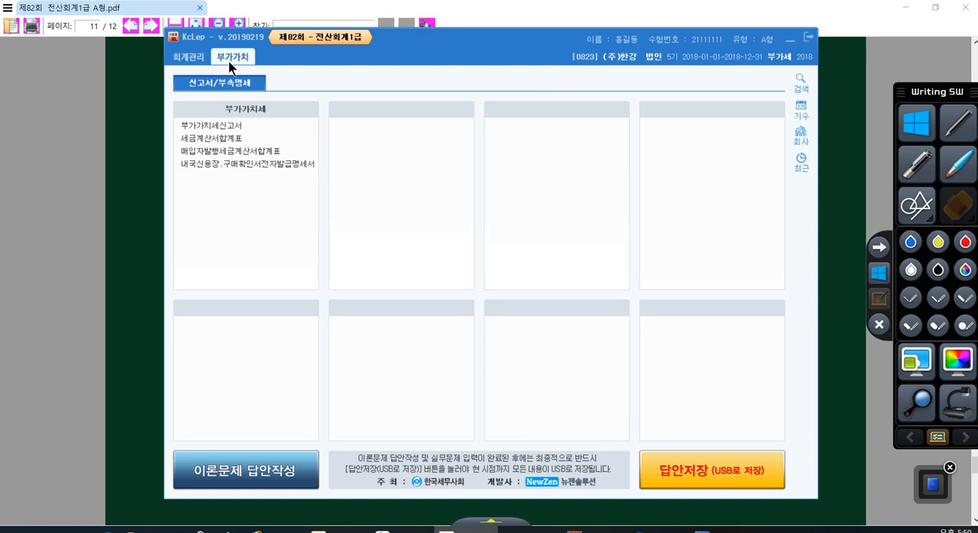
click(219, 140)
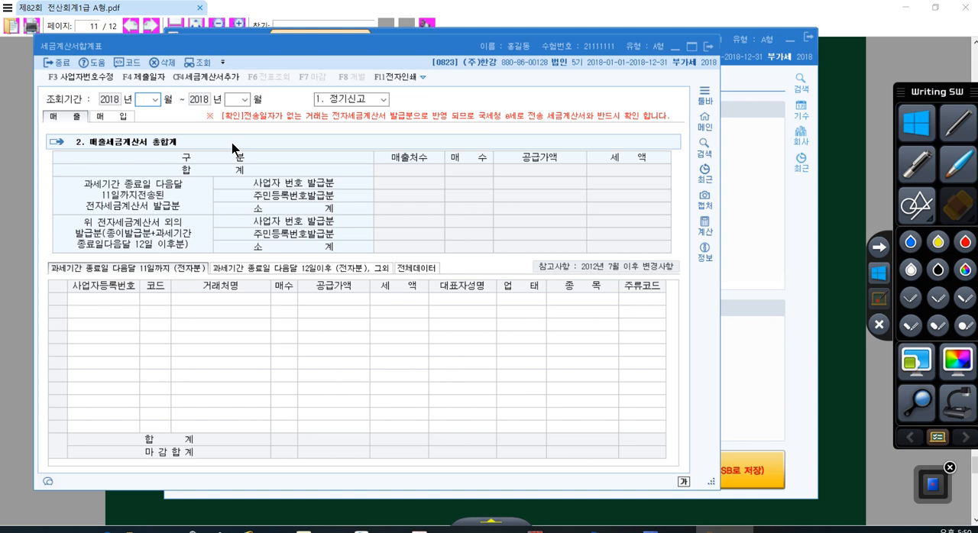
- Query the 세금계산서합계표 for April to June 2018 with 정기신고 and shift its window slightly
key(Return)
text(6)
key(Return)
key(Return)
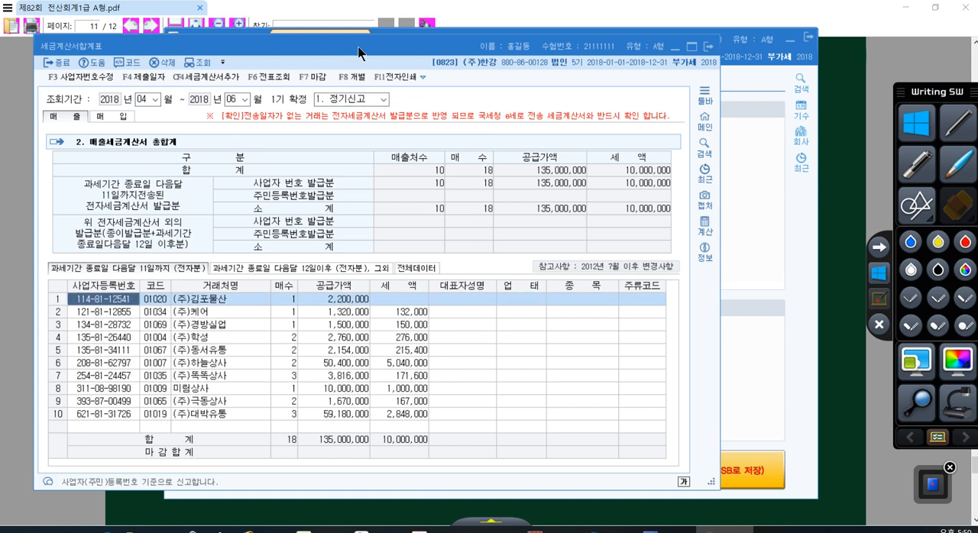
drag(358, 46, 404, 48)
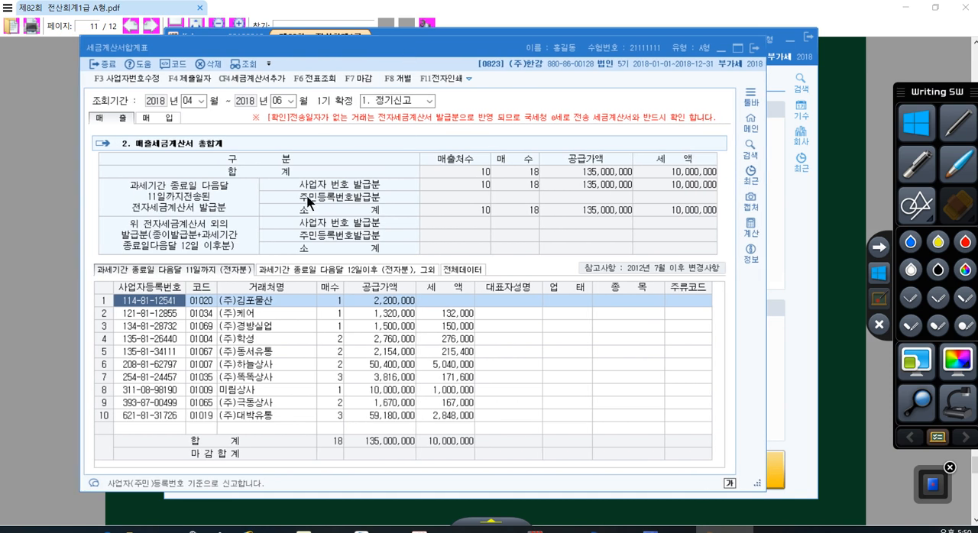
- Go back to the exam PDF, highlight 매출 in item [3], and return to the 세금계산서합계표
click(830, 420)
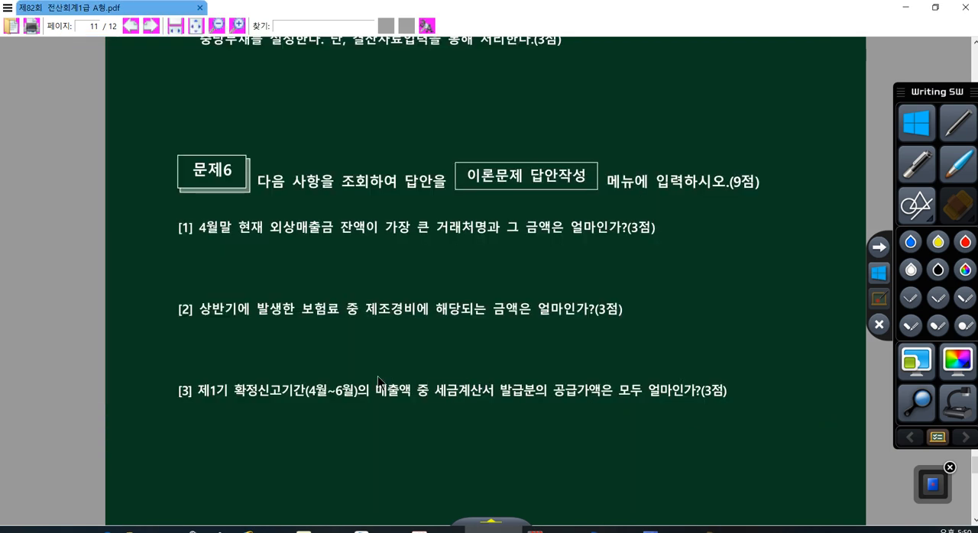
drag(371, 392, 399, 392)
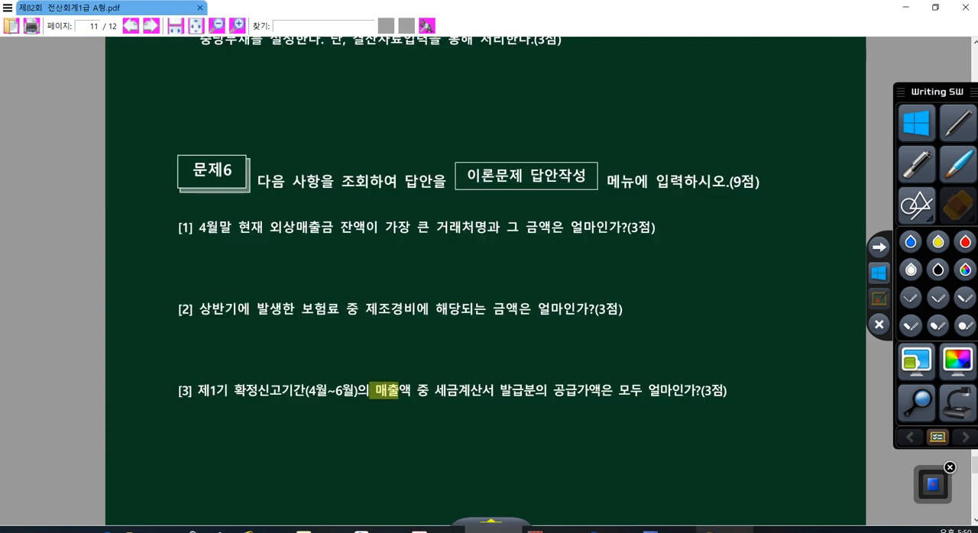
click(725, 530)
- Compare the 매입 and 매출 summaries of the 세금계산서합계표, finishing on 매출
click(162, 119)
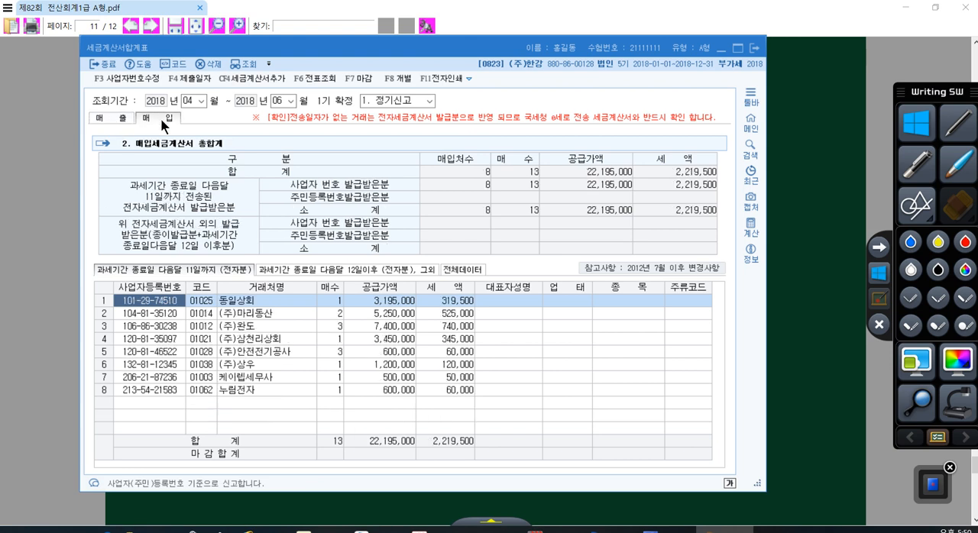
click(114, 118)
click(170, 118)
click(122, 116)
click(145, 118)
click(122, 119)
click(146, 120)
click(119, 119)
click(146, 120)
click(116, 119)
click(153, 121)
click(115, 117)
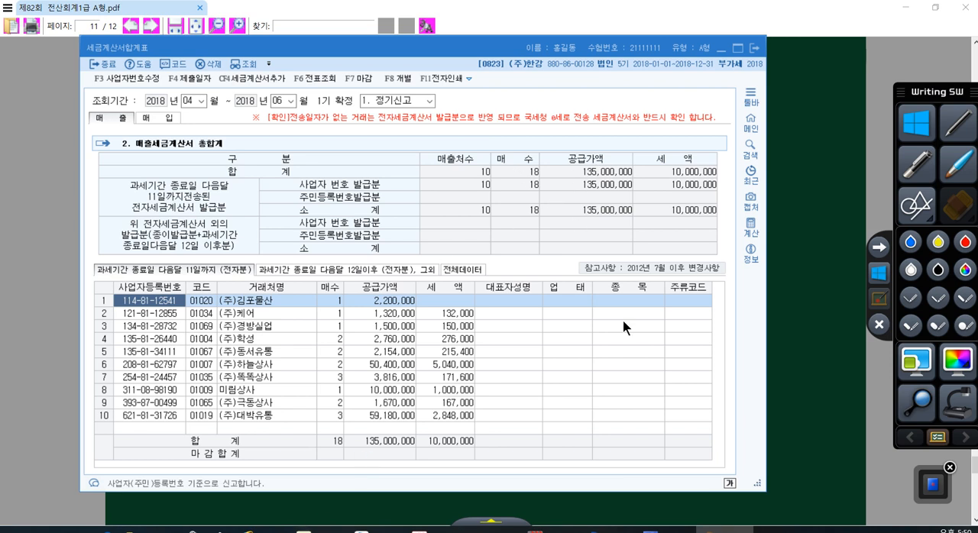
- Circle and cross out the rows for 위 전자세금계산서 외의 발급분 with the red pen, and leave drawing mode
click(878, 300)
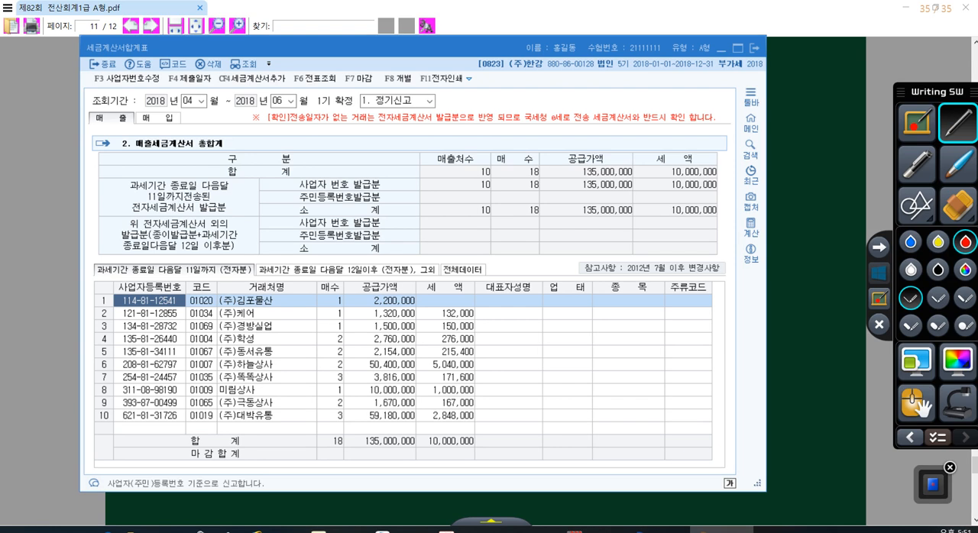
mouse_move(690, 229)
mouse_down()
mouse_move(569, 218)
mouse_move(684, 258)
mouse_move(692, 229)
mouse_up()
mouse_move(586, 228)
mouse_down()
mouse_move(639, 257)
mouse_move(587, 267)
mouse_up()
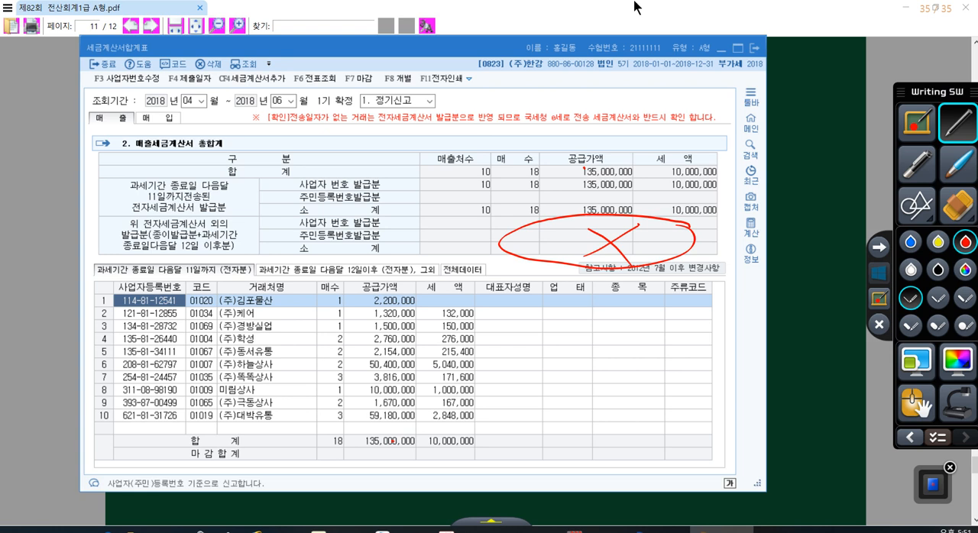
click(878, 272)
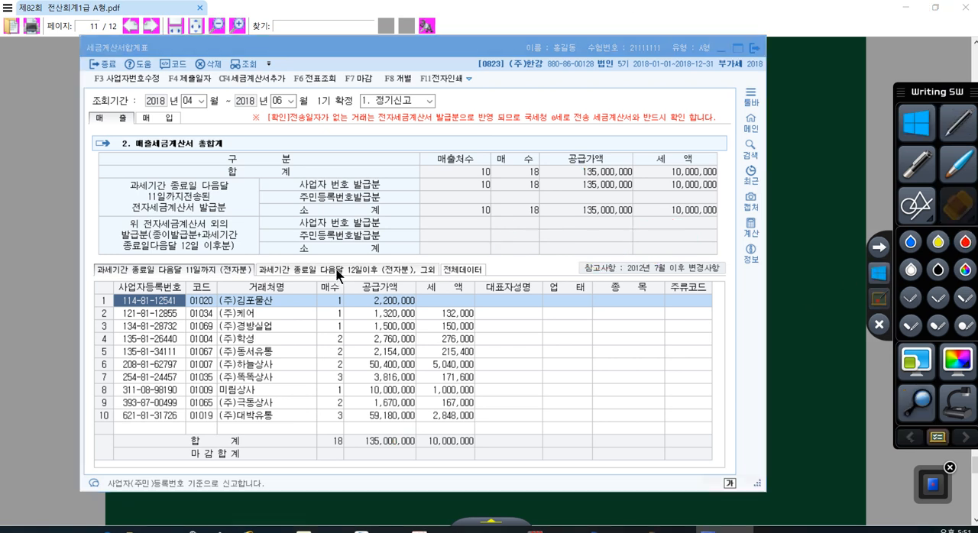
- View the 과세기간 종료일 다음달 12일이후 (전자분), 그외 list, then return to the 11일까지 (전자분) list
click(374, 270)
click(222, 271)
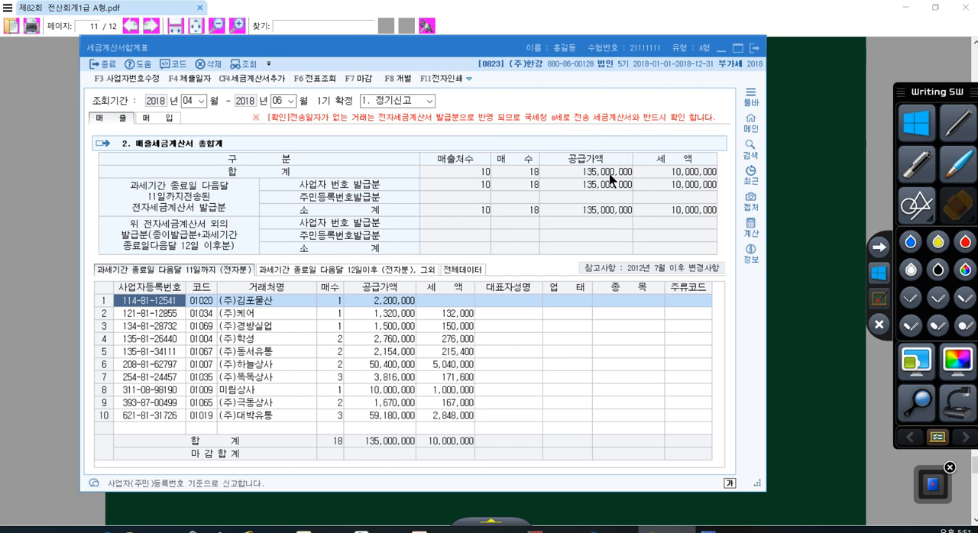
key(ctrl)
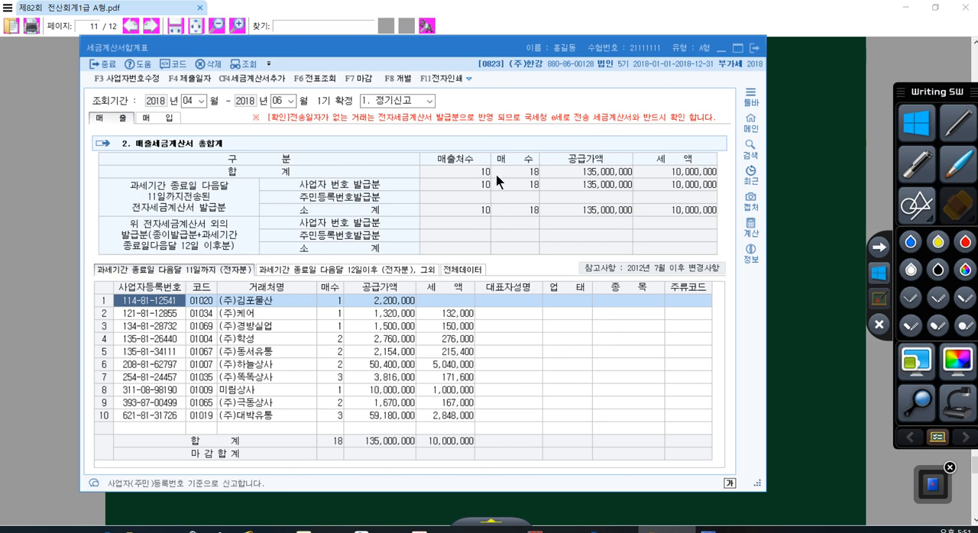